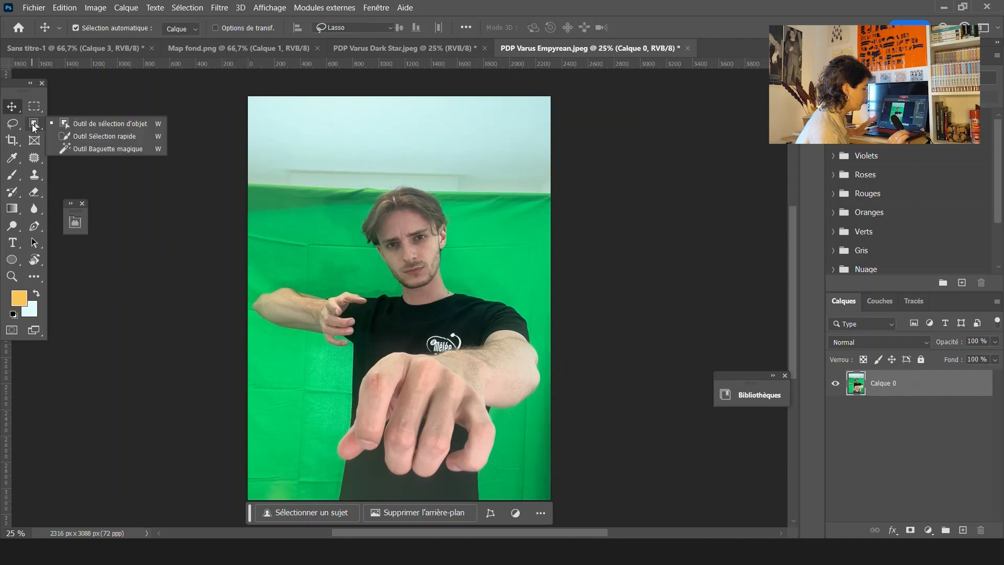
Switch to the Quick Selection tool and automatically select the subject in the photo
click(78, 136)
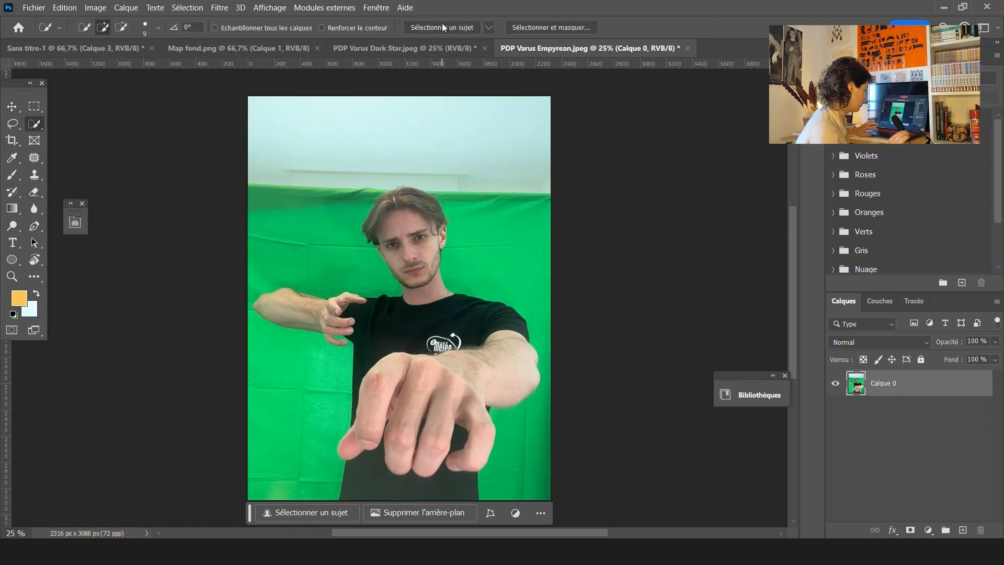
click(443, 27)
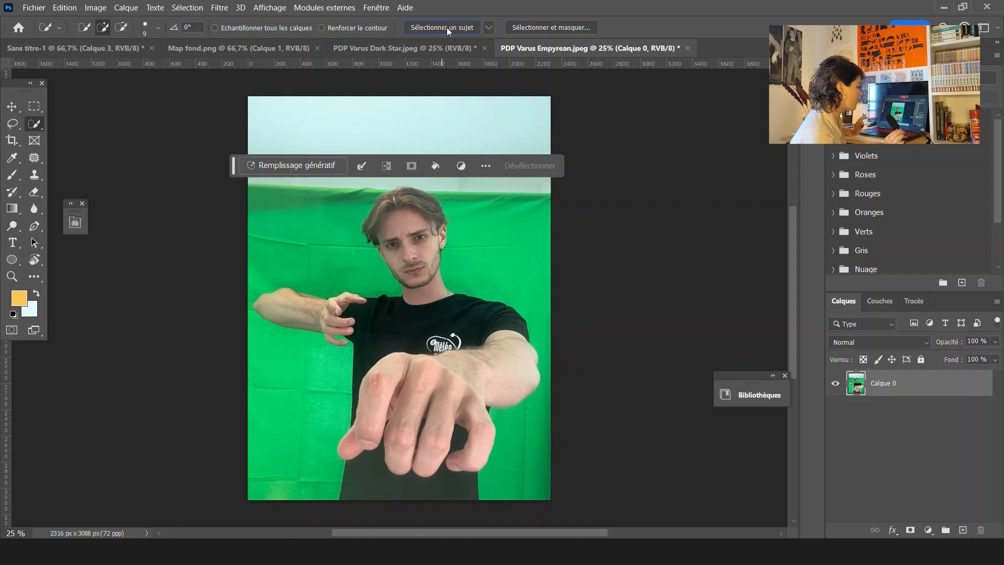
Open Select and Mask and set the view mode to On Black (Sur noir)
click(554, 28)
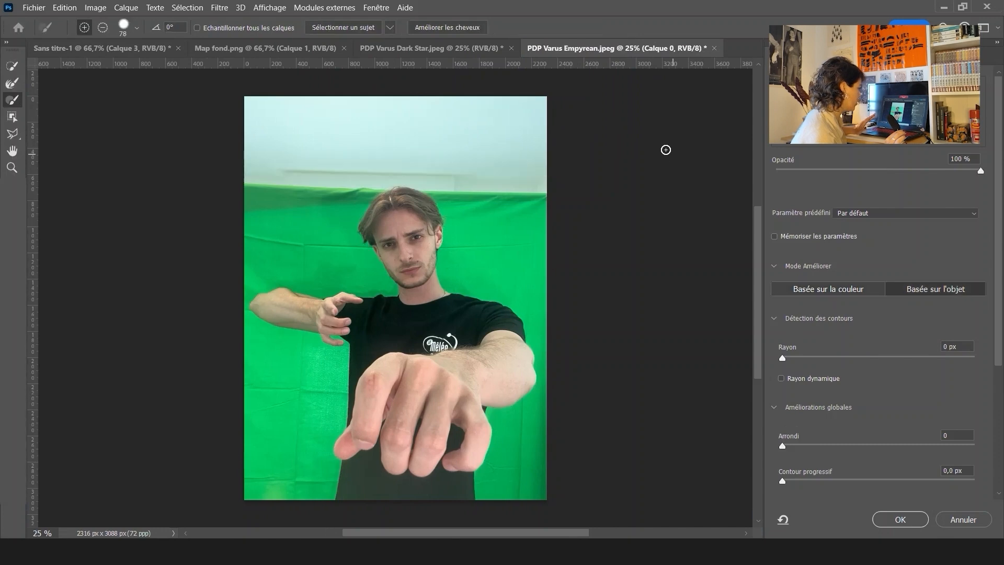
click(865, 115)
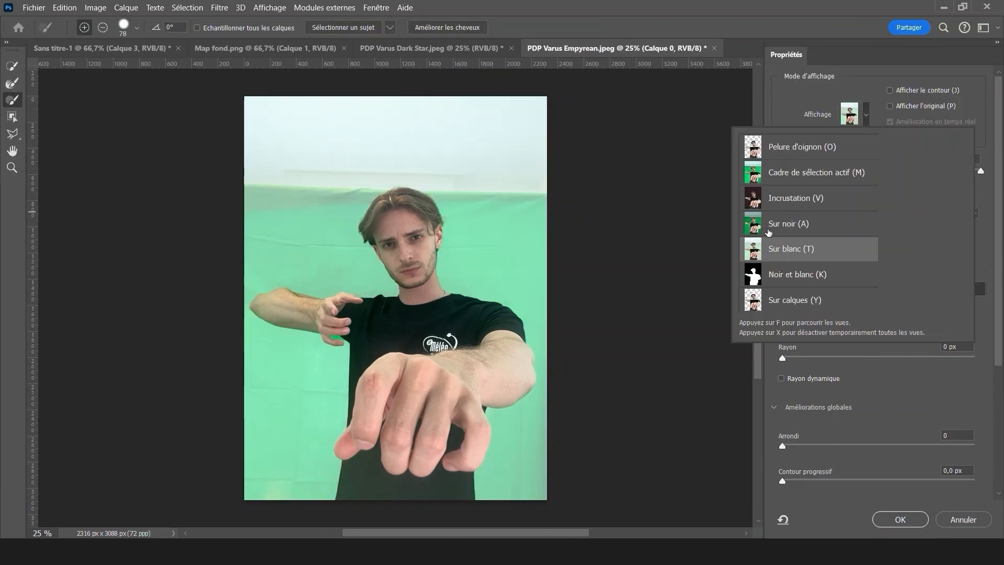
click(787, 224)
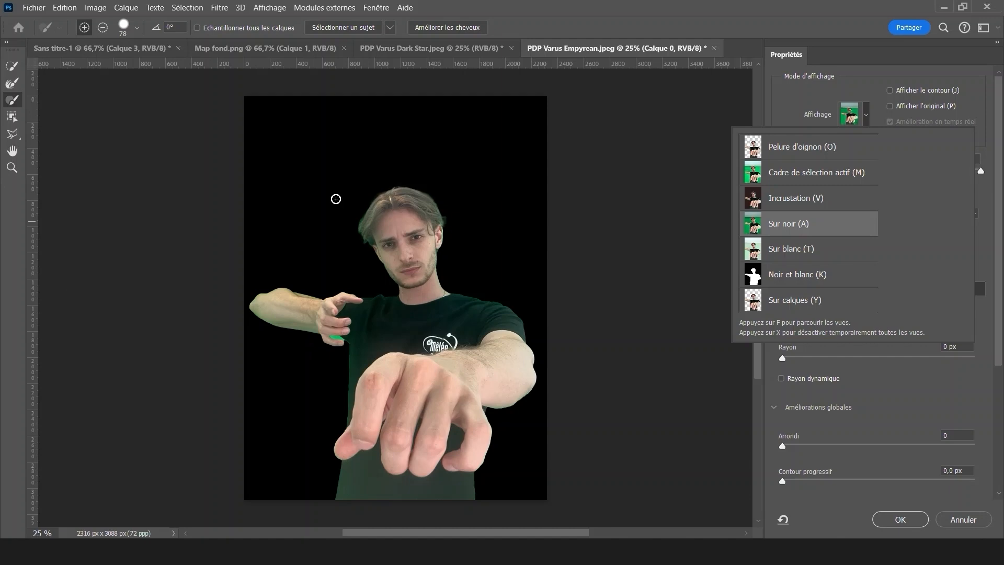
Subtract the green background visible between the thumb and fingers of the raised hand with the brush
scroll(345, 346, up, 10)
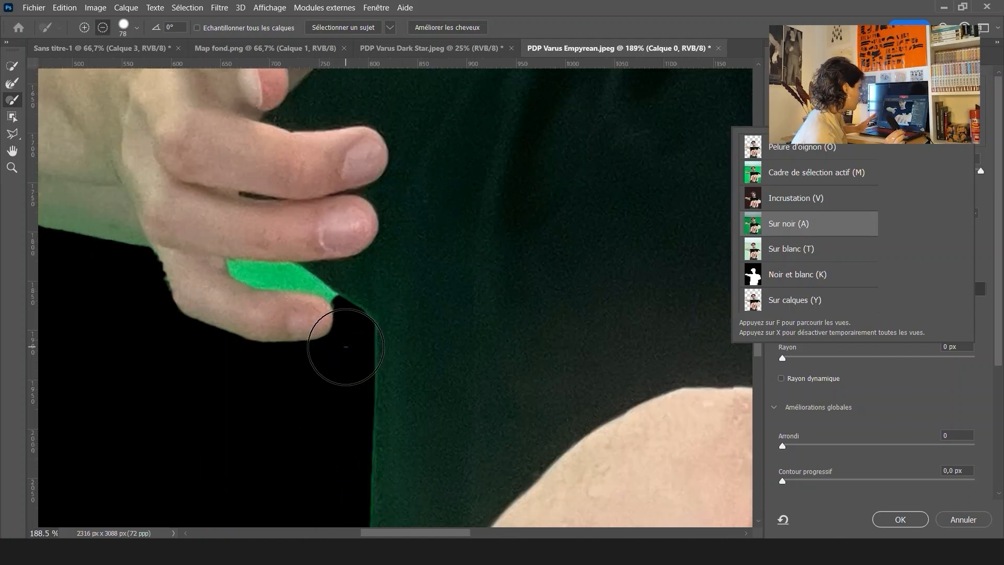
mouse_move(332, 271)
mouse_down()
mouse_move(290, 279)
mouse_move(302, 284)
mouse_move(285, 279)
mouse_up()
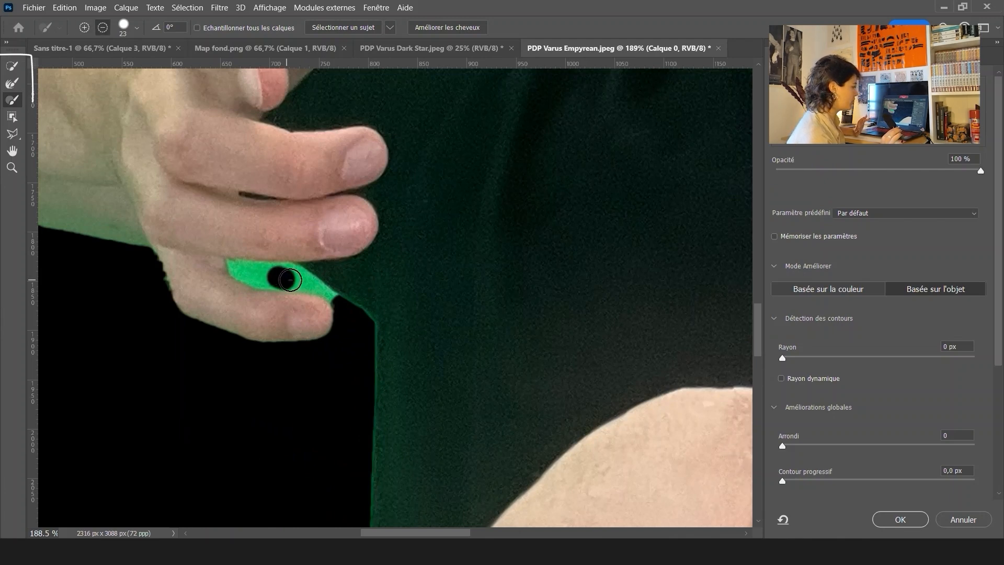
click(105, 27)
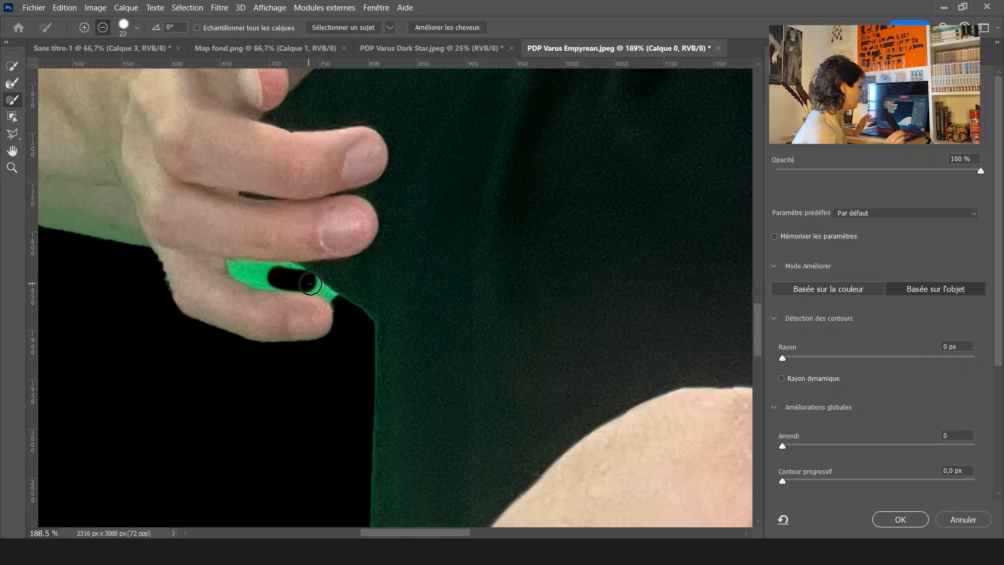
drag(310, 283, 308, 283)
scroll(308, 283, up, 8)
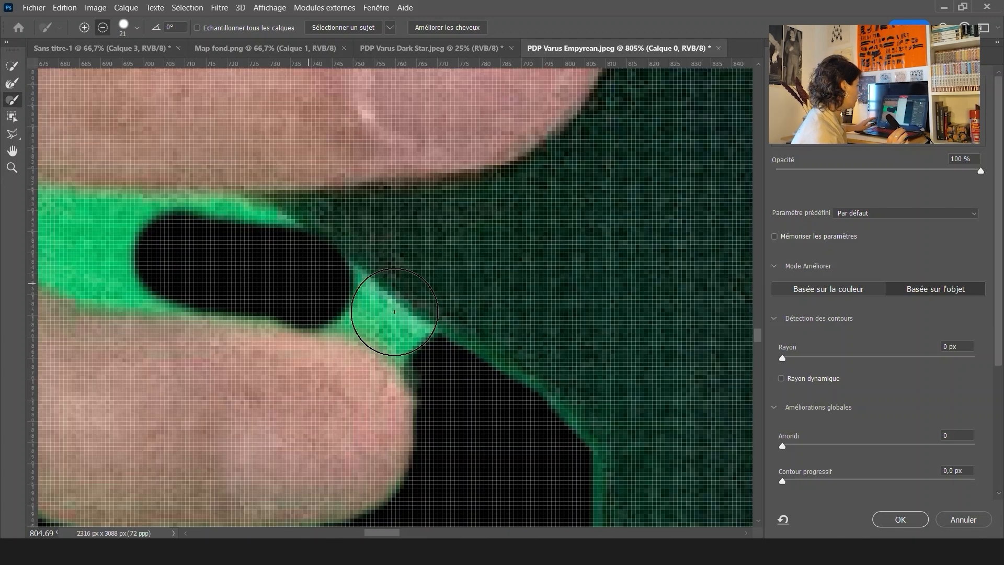
drag(394, 312, 382, 312)
click(383, 314)
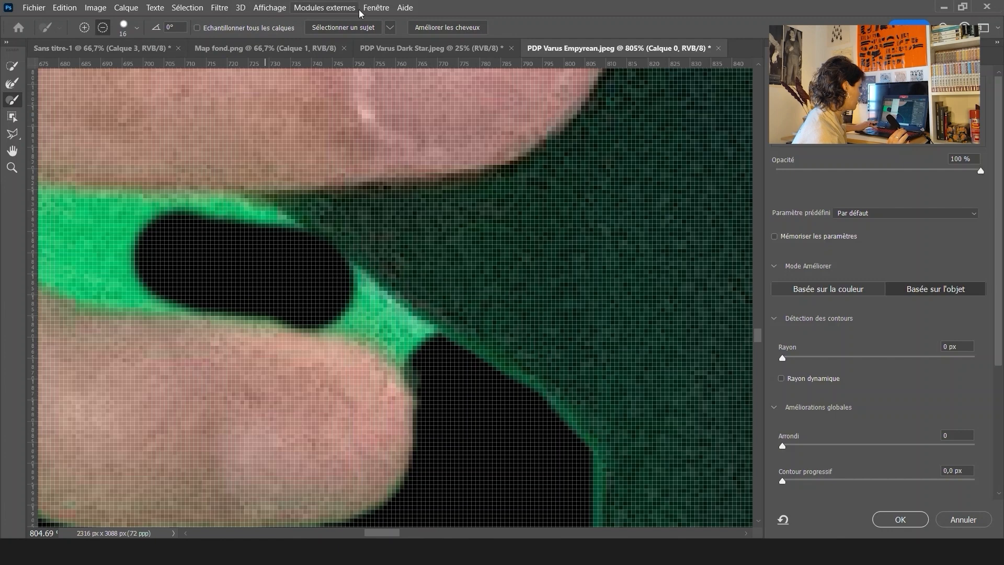
Turn off Extras to hide the pixel grid on the zoomed canvas
click(373, 10)
click(269, 8)
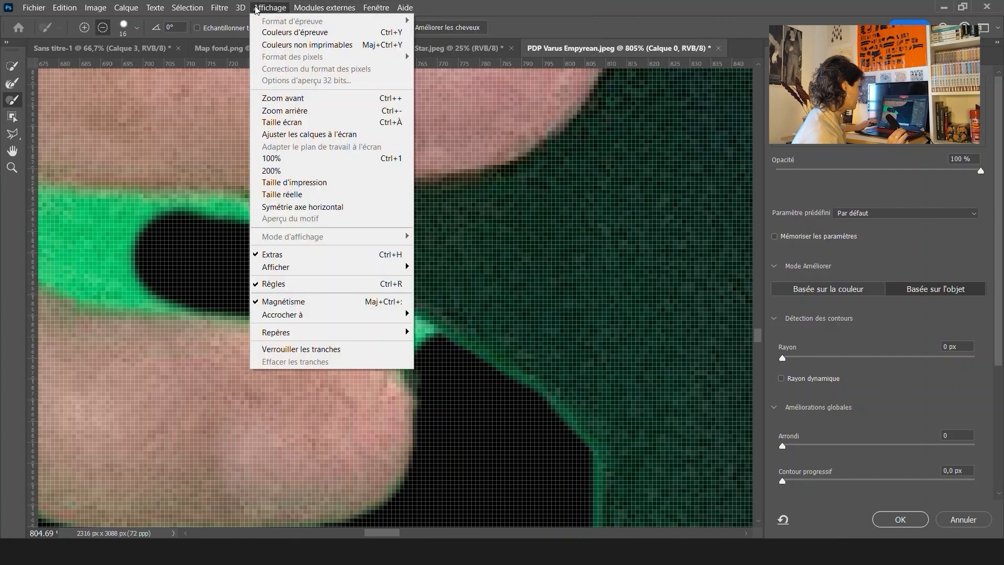
click(345, 254)
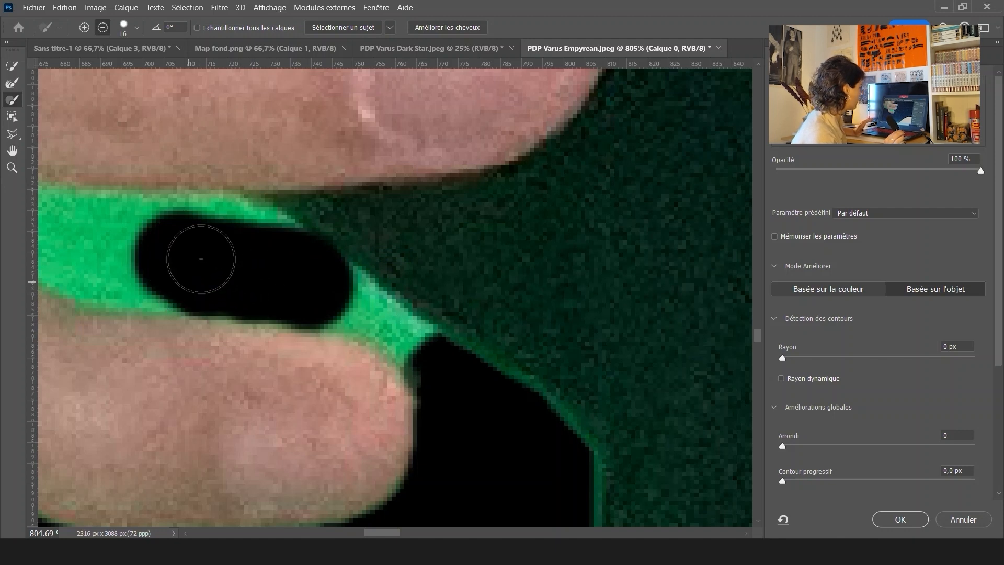
Keep brushing in subtract mode until the green gap between the thumb and fingers is fully removed
mouse_move(211, 224)
mouse_down()
mouse_move(247, 229)
mouse_move(286, 255)
mouse_up()
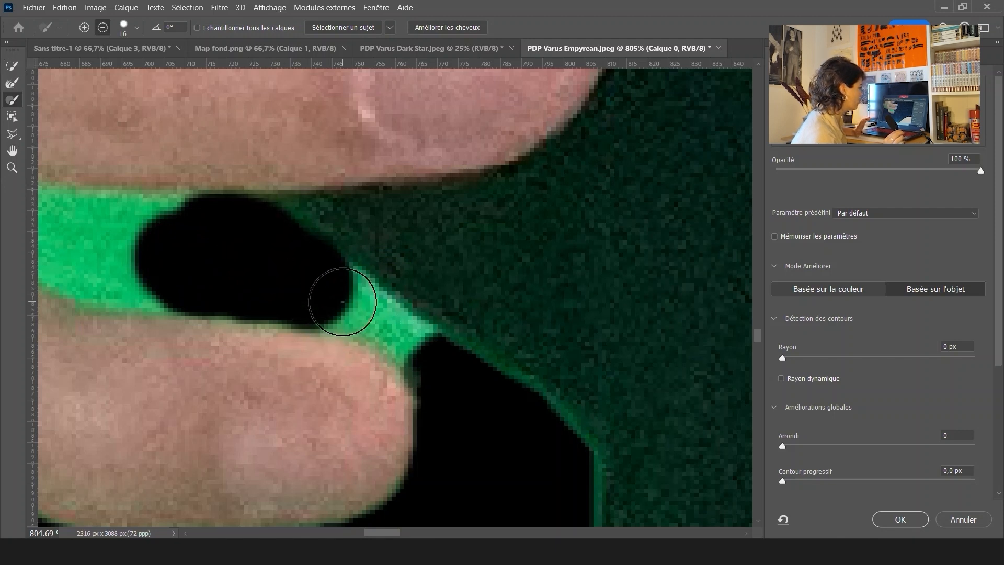
drag(341, 292, 359, 315)
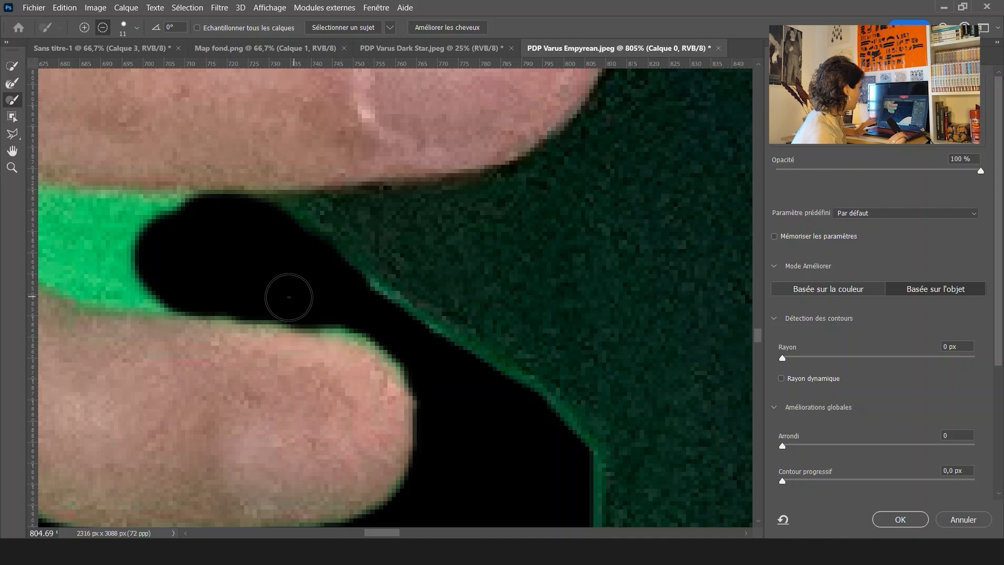
drag(191, 251, 401, 287)
mouse_move(295, 274)
mouse_down()
mouse_move(343, 273)
mouse_move(195, 263)
mouse_move(288, 306)
mouse_move(358, 304)
mouse_up()
drag(259, 286, 234, 279)
drag(178, 247, 171, 246)
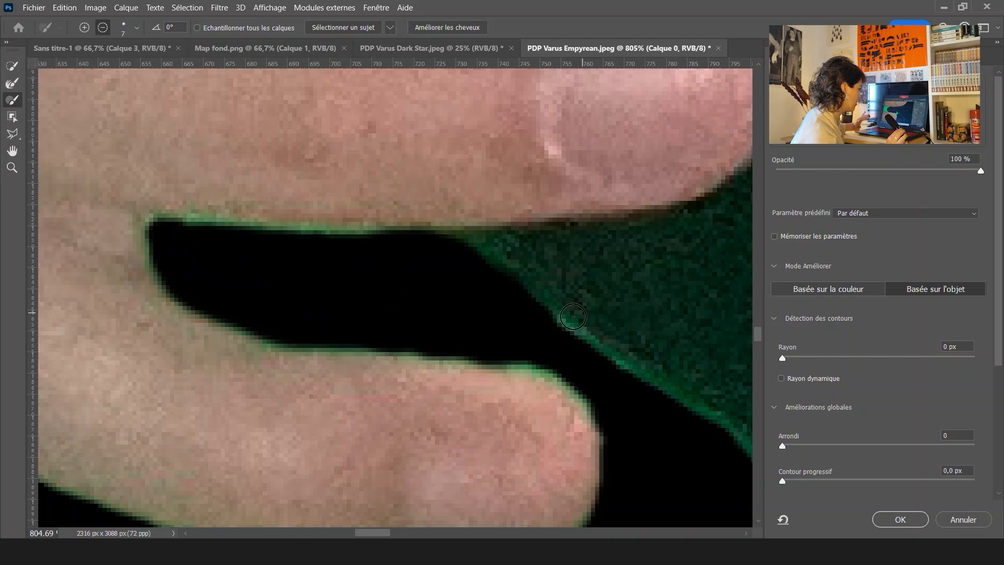
Paint along the right edge of the hair with the Refine Edge Brush at size 103
scroll(573, 316, down, 8)
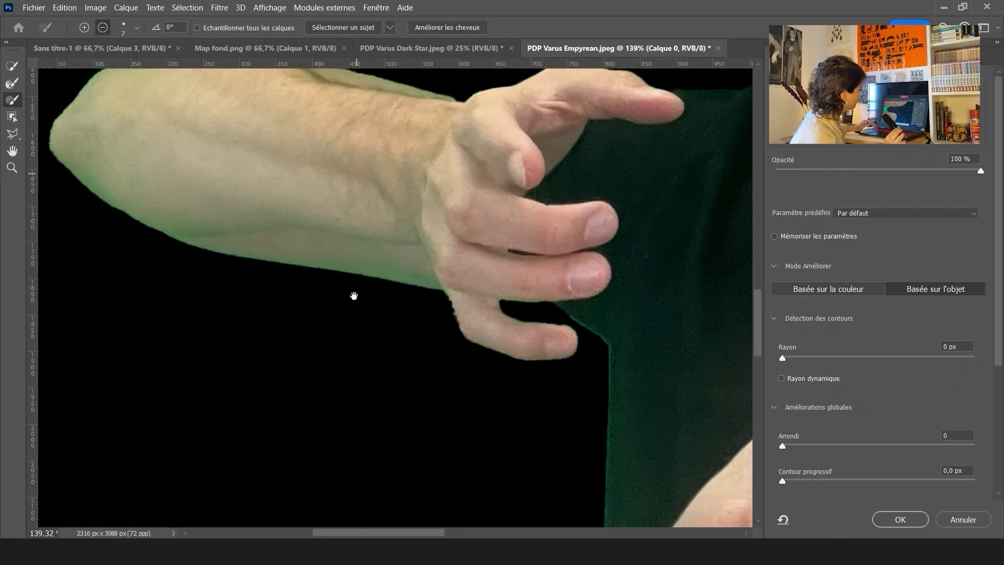
drag(354, 296, 410, 437)
drag(538, 356, 182, 360)
drag(571, 351, 410, 455)
drag(431, 334, 482, 448)
drag(445, 194, 354, 359)
mouse_move(371, 301)
mouse_down()
mouse_move(237, 242)
mouse_move(202, 245)
mouse_up()
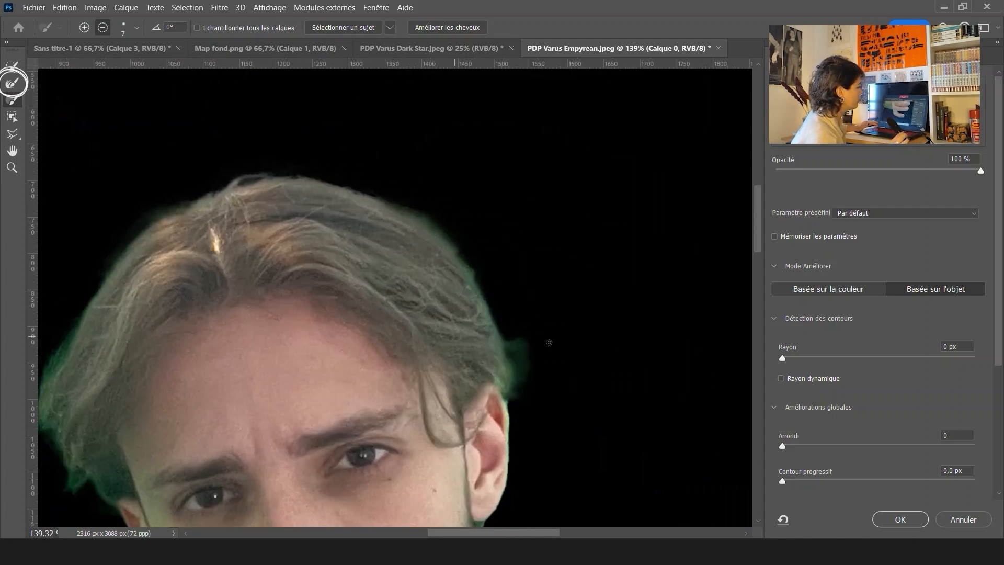
drag(553, 370, 596, 380)
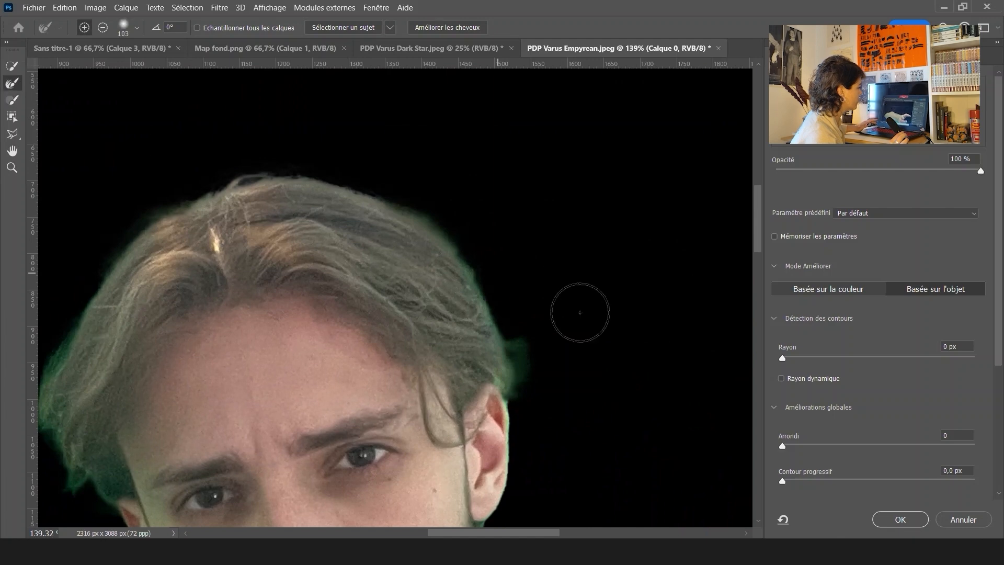
mouse_move(532, 350)
mouse_down()
mouse_move(539, 329)
mouse_move(515, 263)
mouse_up()
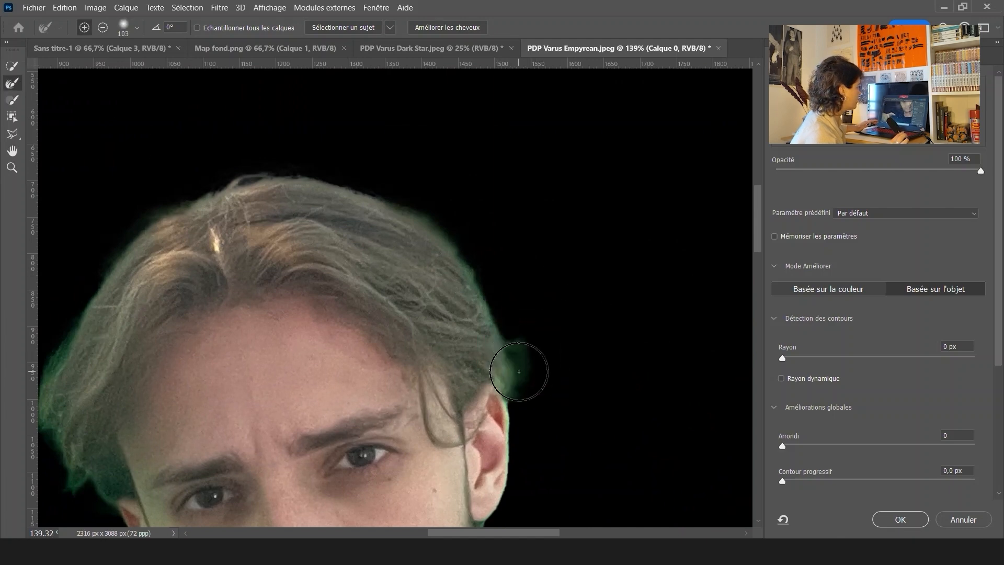
drag(519, 371, 527, 366)
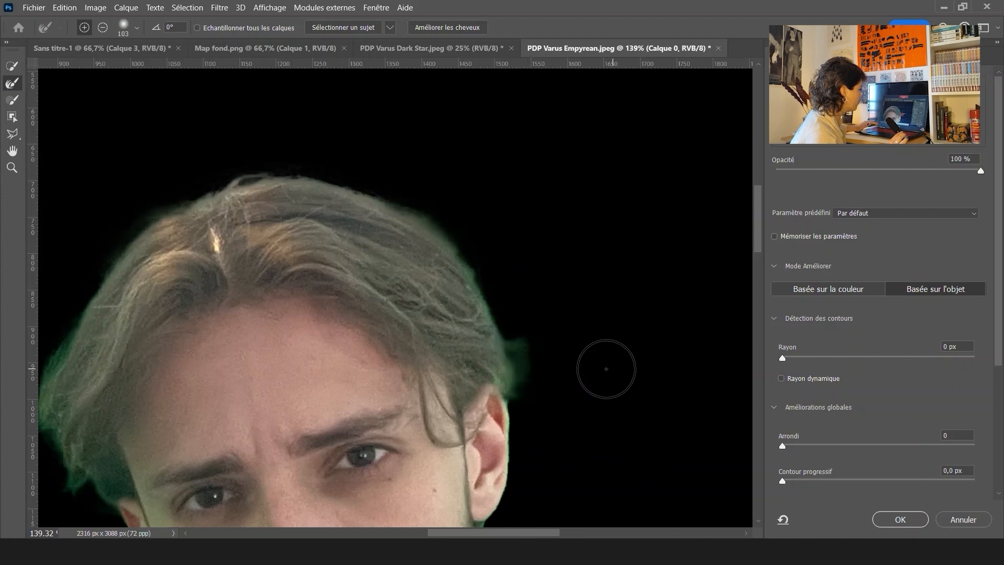
drag(588, 325, 557, 235)
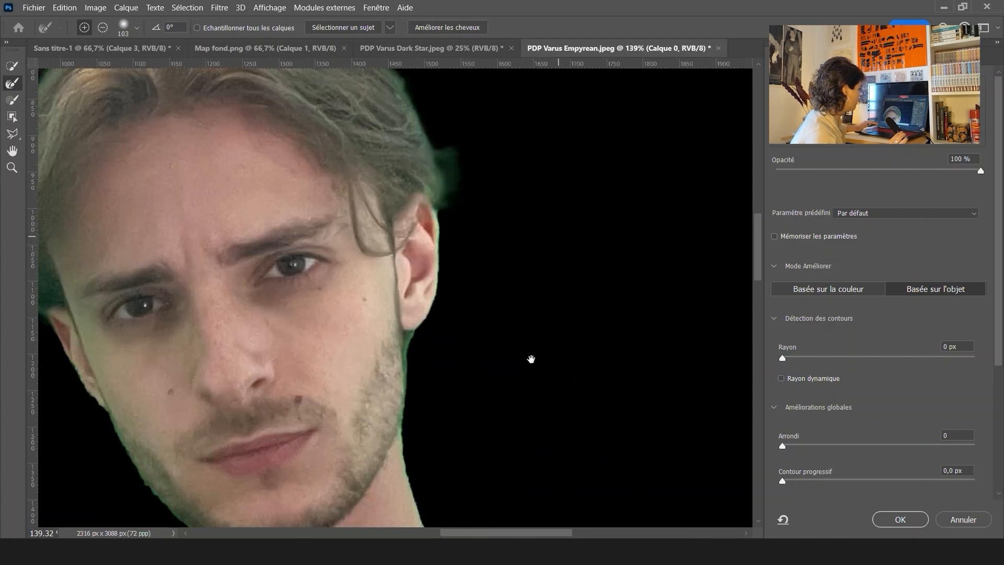
Switch back to the Brush and subtract the green fringe along the lower edge of the pointing fist
drag(531, 356, 345, 182)
drag(537, 104, 495, 193)
drag(548, 507, 550, 280)
drag(676, 499, 610, 347)
drag(513, 389, 632, 253)
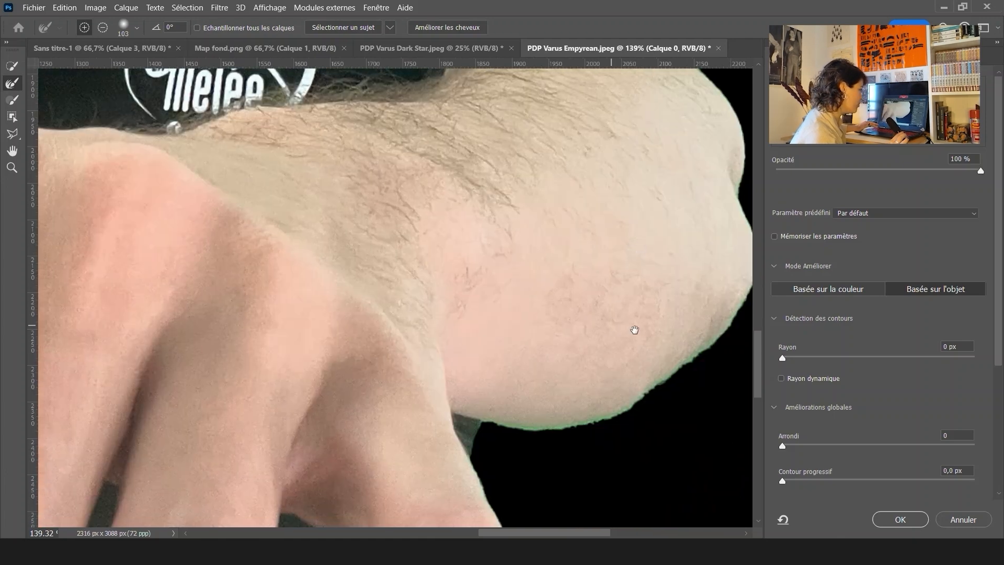
drag(634, 329, 567, 329)
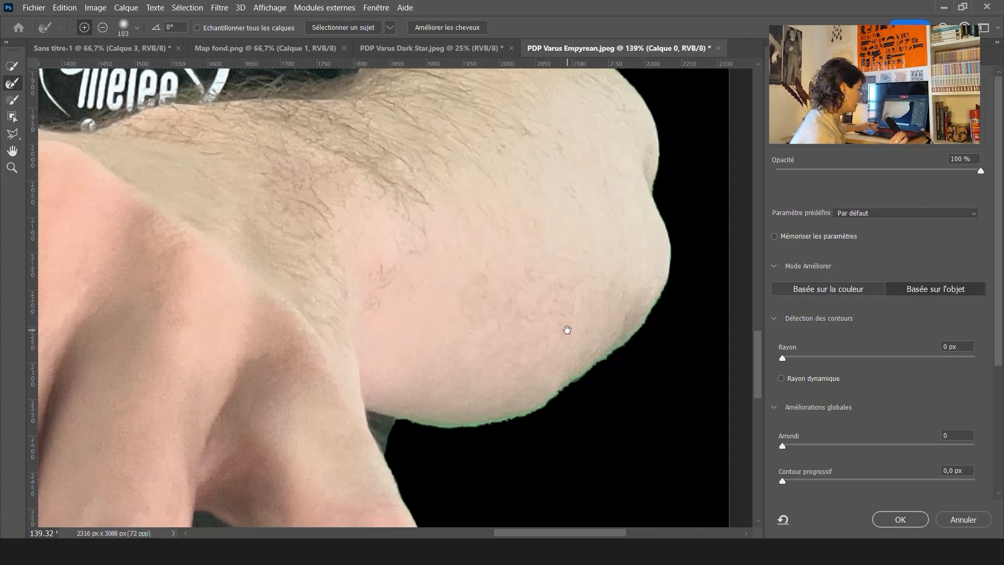
scroll(639, 395, up, 4)
drag(611, 413, 563, 413)
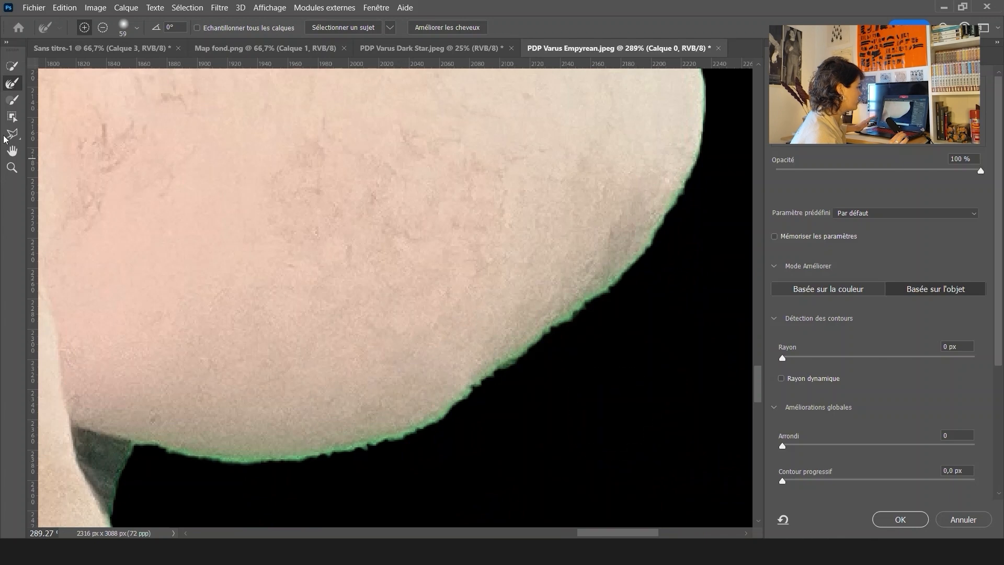
click(13, 100)
mouse_move(622, 399)
mouse_down()
mouse_move(583, 400)
mouse_move(563, 326)
mouse_move(575, 486)
mouse_move(568, 447)
mouse_up()
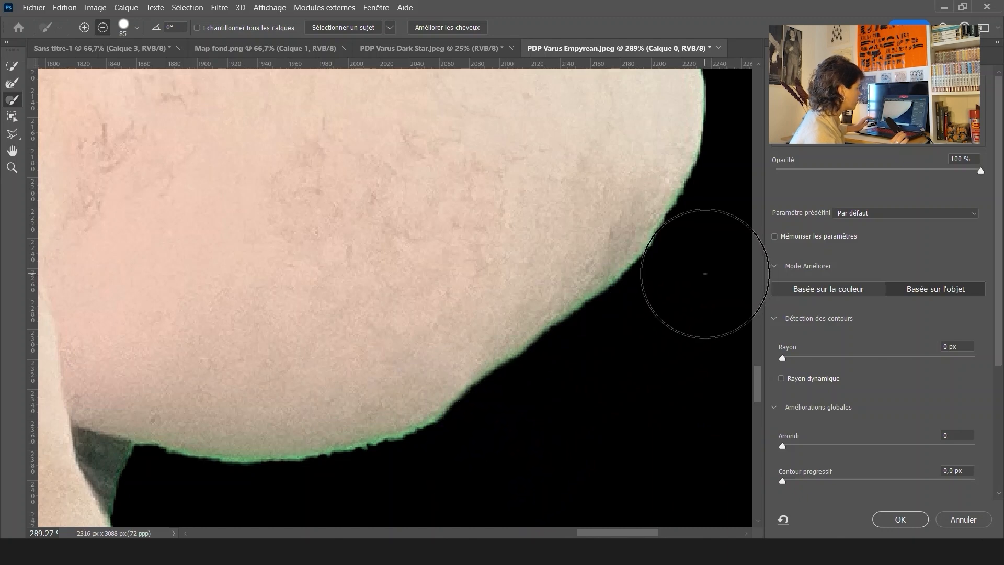
drag(502, 430, 661, 332)
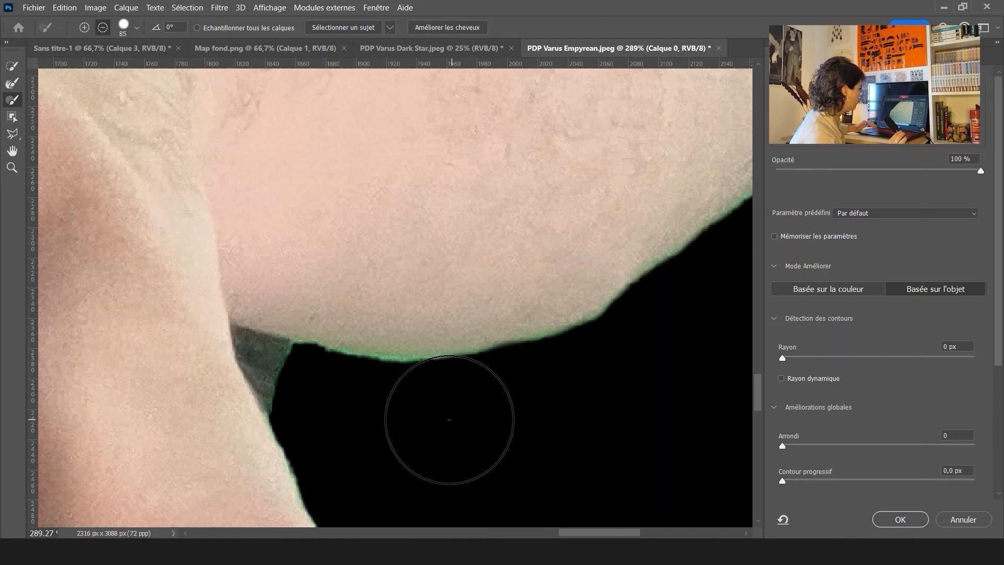
mouse_move(439, 424)
mouse_down()
mouse_move(399, 421)
mouse_move(332, 381)
mouse_up()
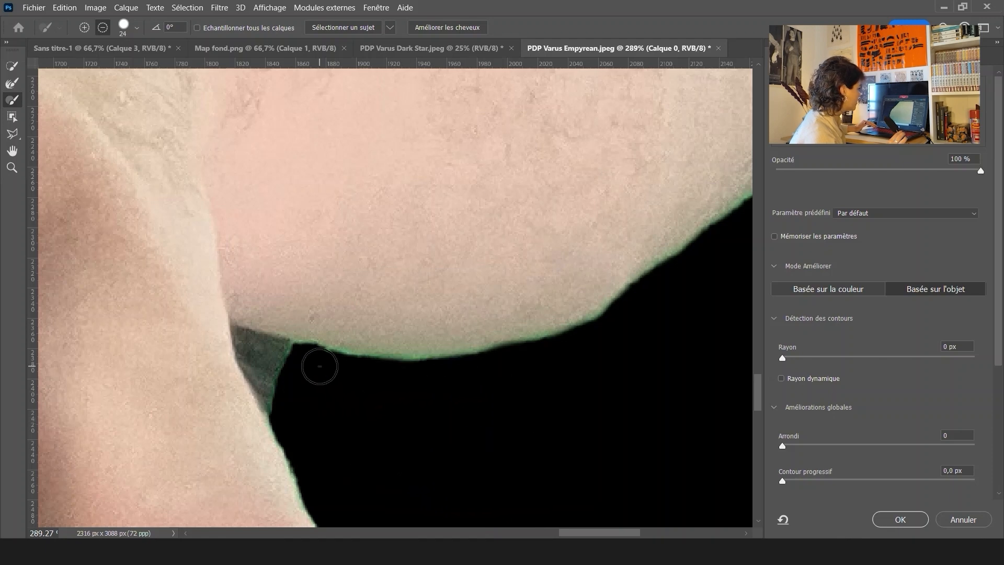
Brush away the green fringe along the outer edge of the front fingertip
scroll(393, 382, down, 5)
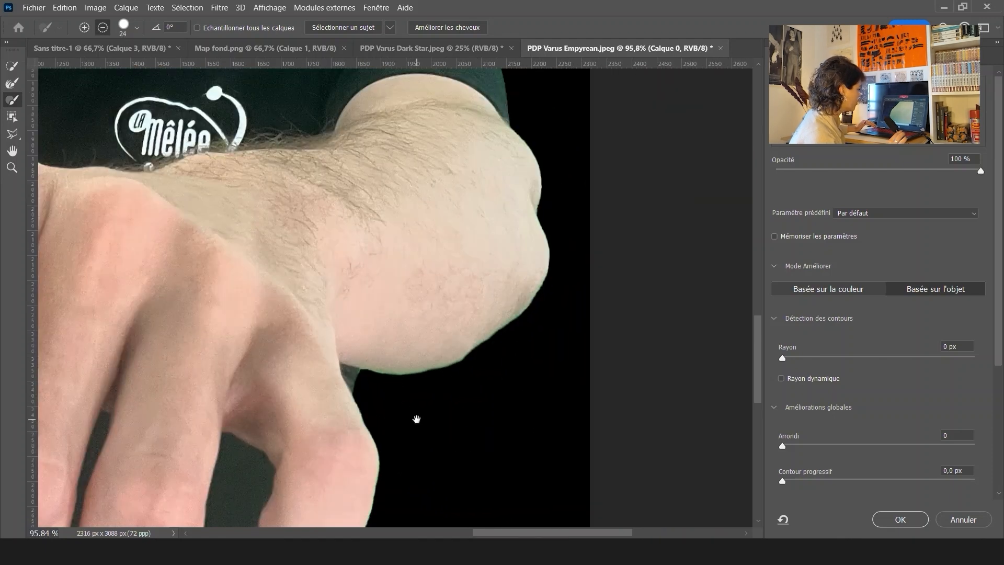
drag(420, 413, 466, 238)
drag(123, 357, 579, 345)
scroll(334, 428, up, 7)
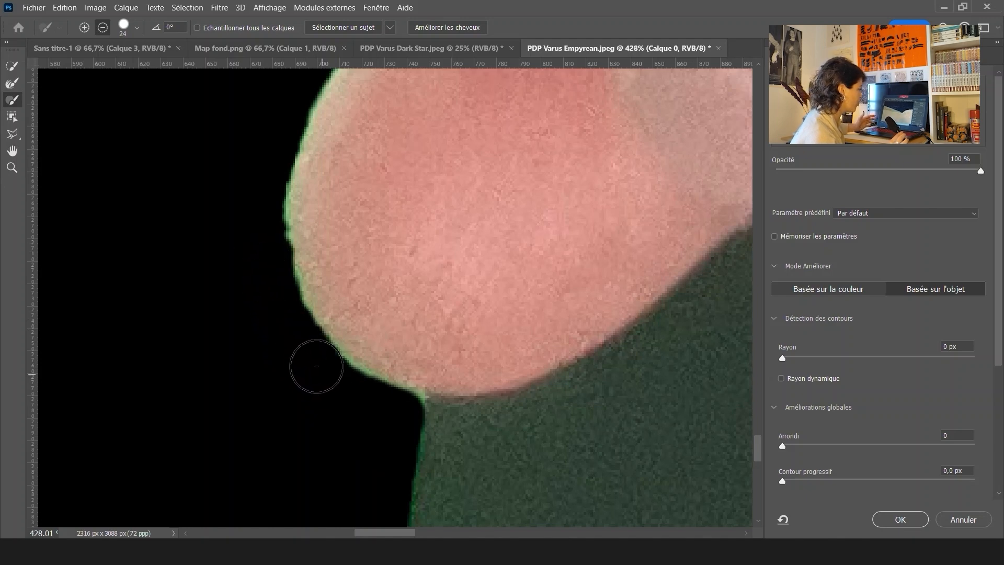
drag(248, 293, 291, 463)
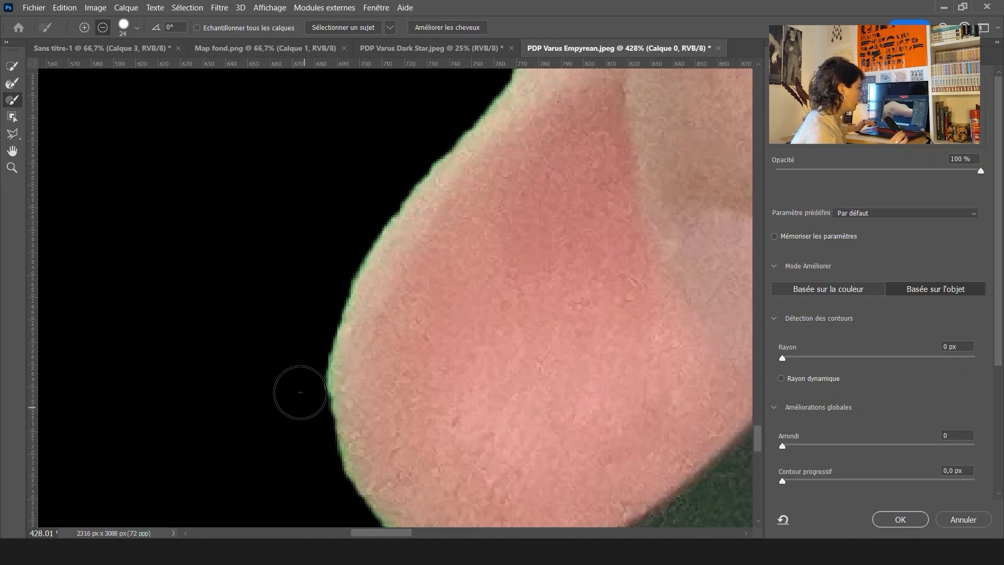
scroll(349, 287, down, 4)
drag(411, 264, 369, 399)
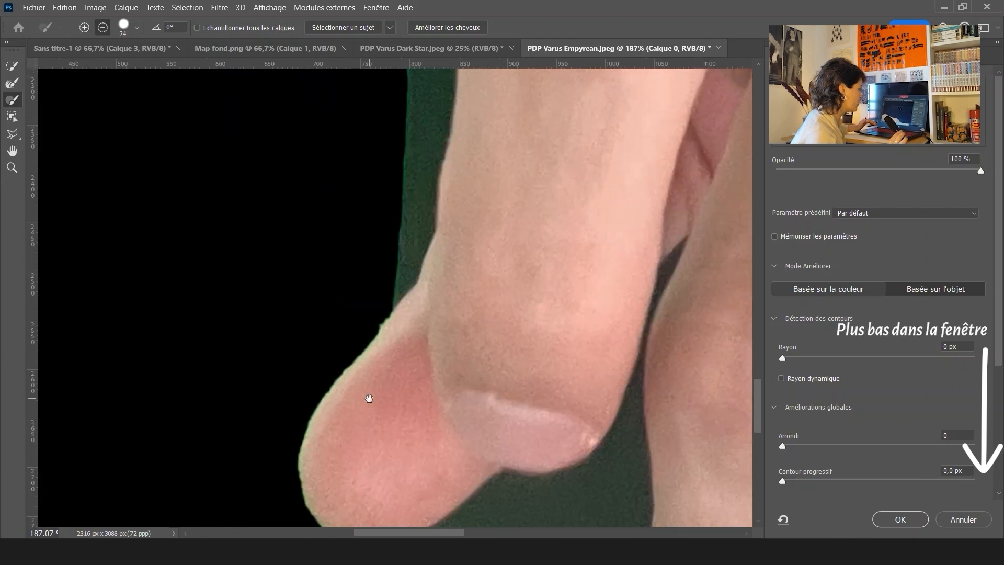
Clean the green edges along the sides of the other fingers and the forearm with the brush
scroll(365, 316, up, 2)
scroll(365, 316, up, 2)
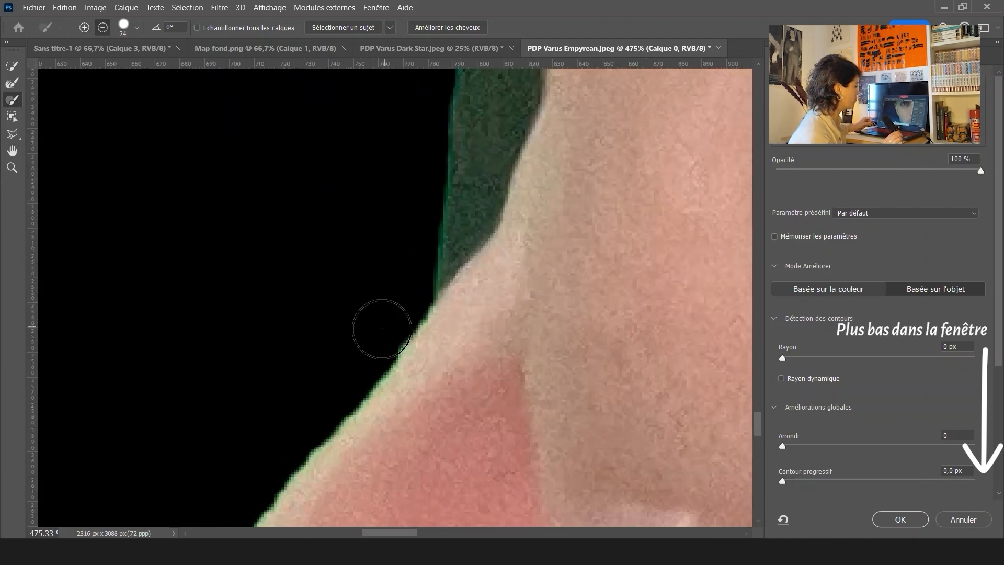
drag(319, 388, 341, 318)
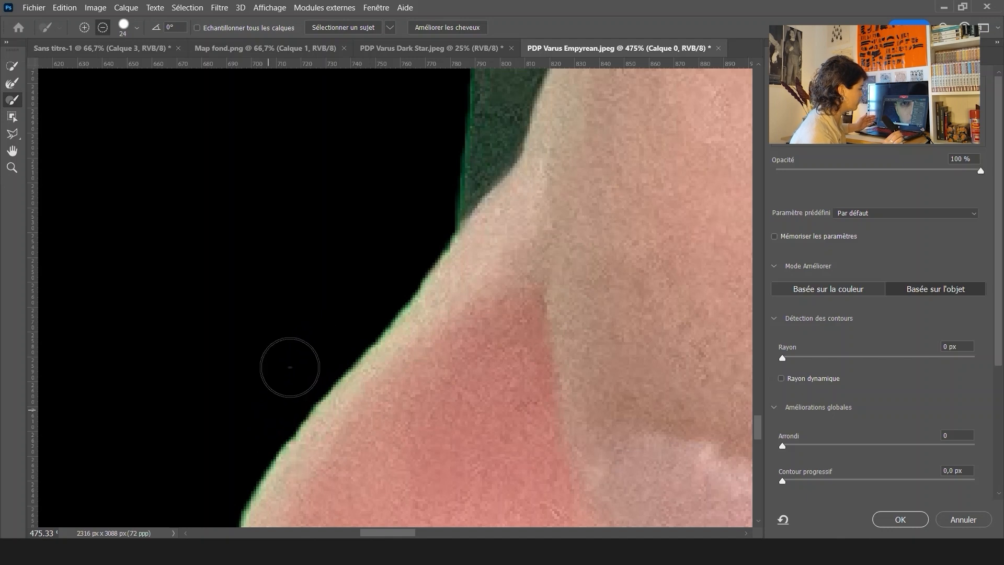
drag(405, 155, 270, 391)
scroll(271, 391, down, 5)
drag(246, 120, 327, 362)
drag(247, 238, 313, 350)
scroll(315, 418, up, 5)
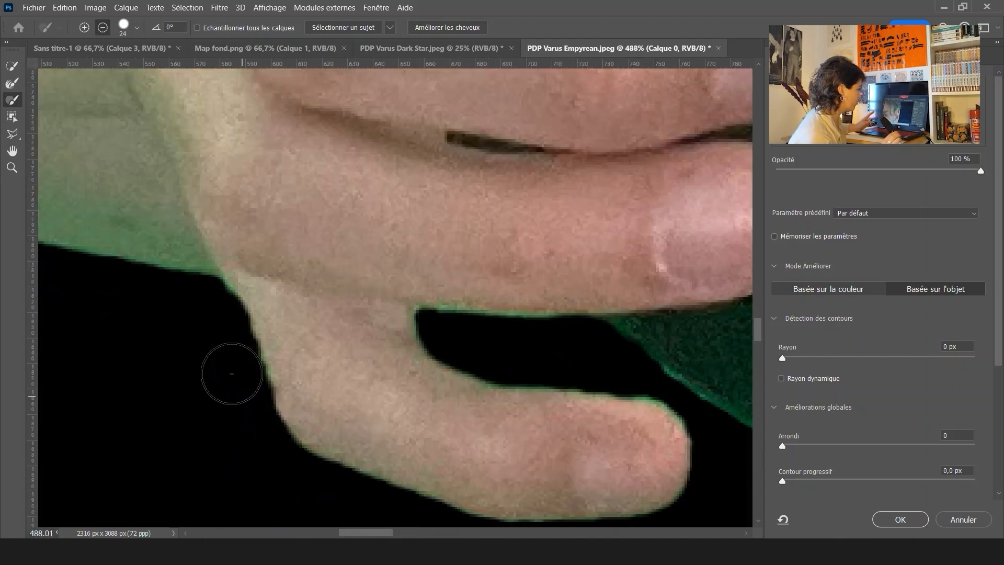
scroll(230, 366, down, 5)
drag(246, 277, 365, 408)
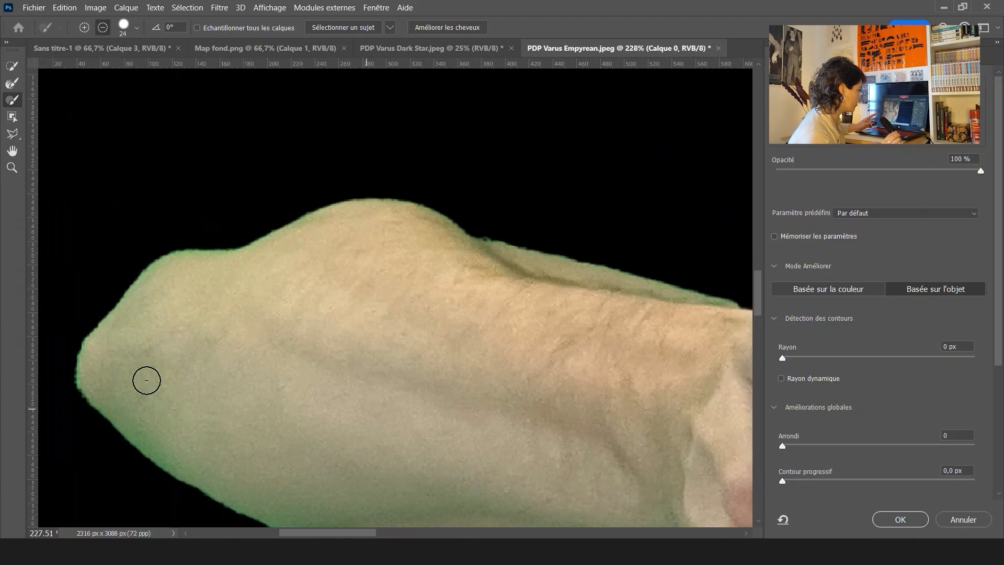
Inspect the mask edges around the fist, forearm and jaw at high zoom for remaining green fringe
drag(147, 380, 281, 352)
scroll(235, 350, up, 6)
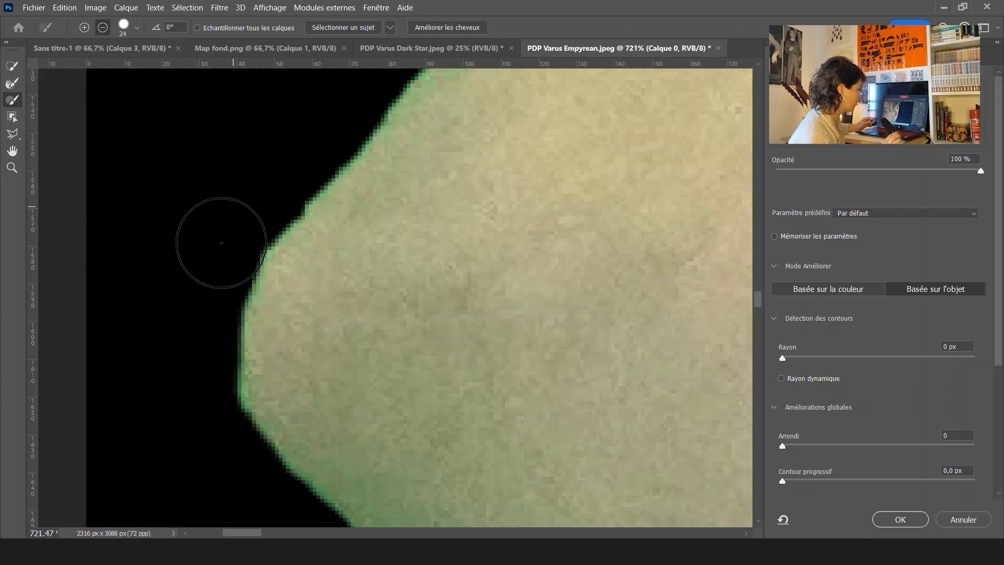
drag(437, 183, 304, 432)
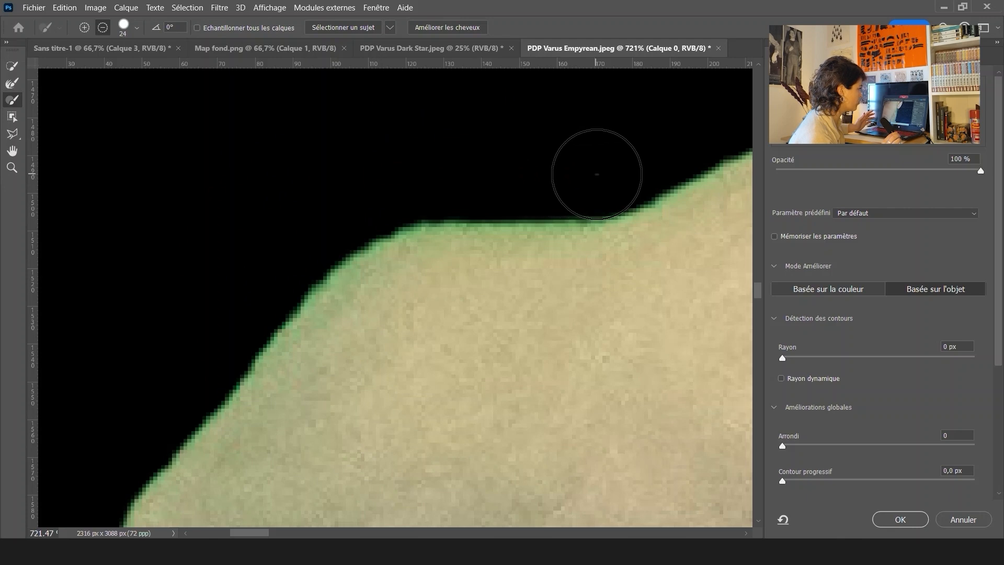
mouse_move(598, 171)
mouse_down()
mouse_move(463, 356)
mouse_move(240, 269)
mouse_up()
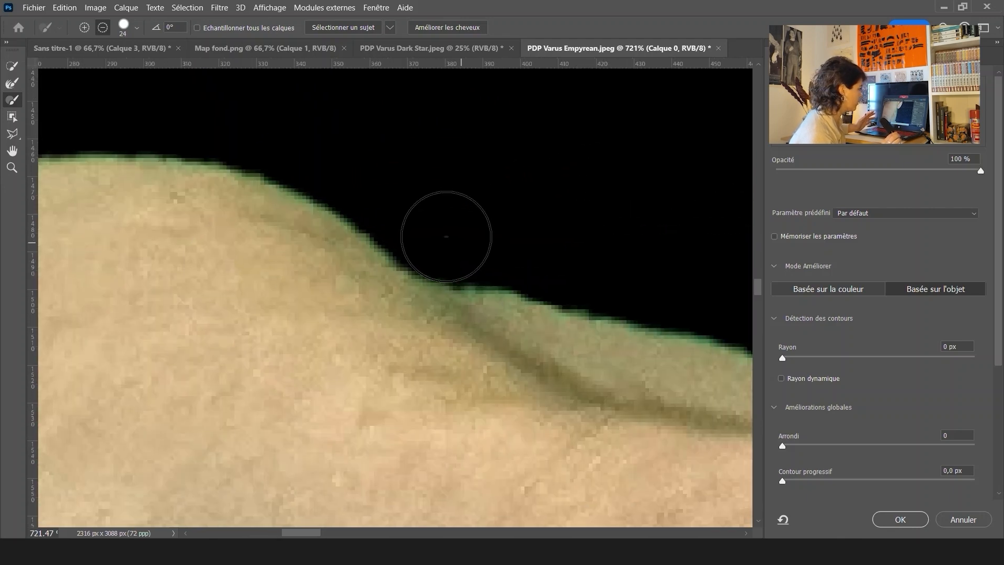
drag(695, 314, 475, 275)
drag(658, 423, 405, 388)
drag(653, 183, 331, 172)
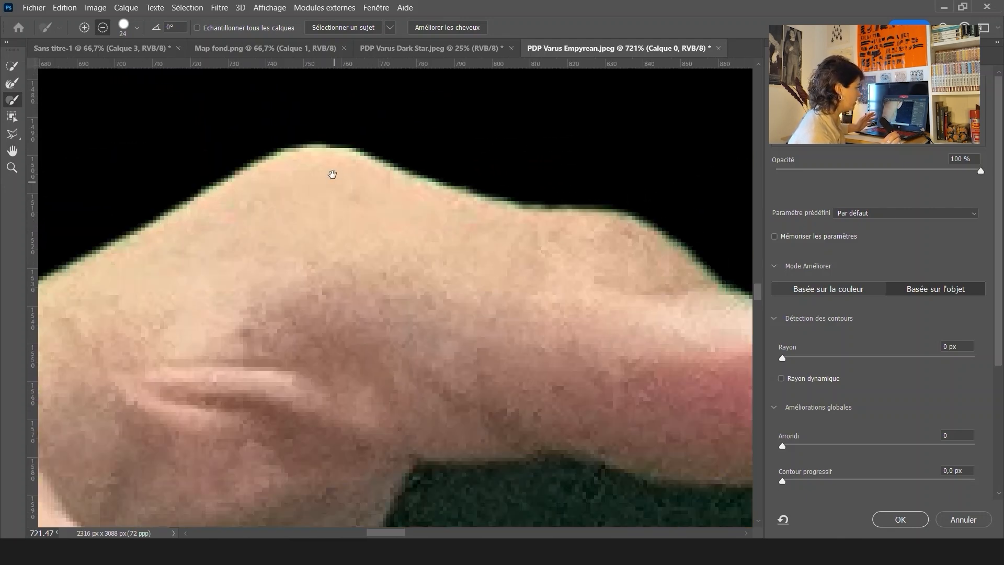
drag(695, 471, 543, 236)
mouse_move(628, 156)
mouse_down()
mouse_move(605, 455)
mouse_move(575, 517)
mouse_up()
scroll(452, 330, down, 5)
drag(627, 225, 366, 399)
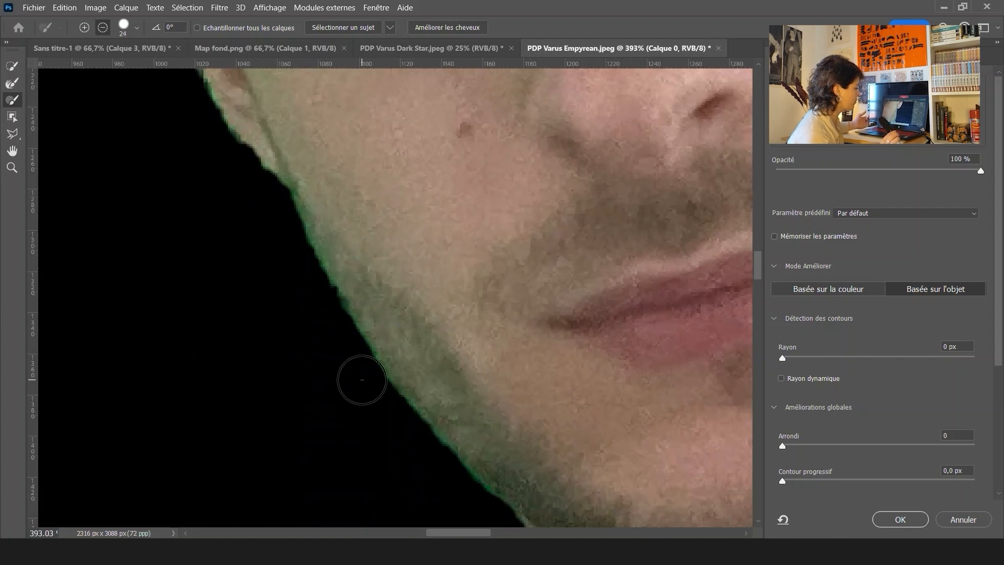
drag(318, 301, 462, 483)
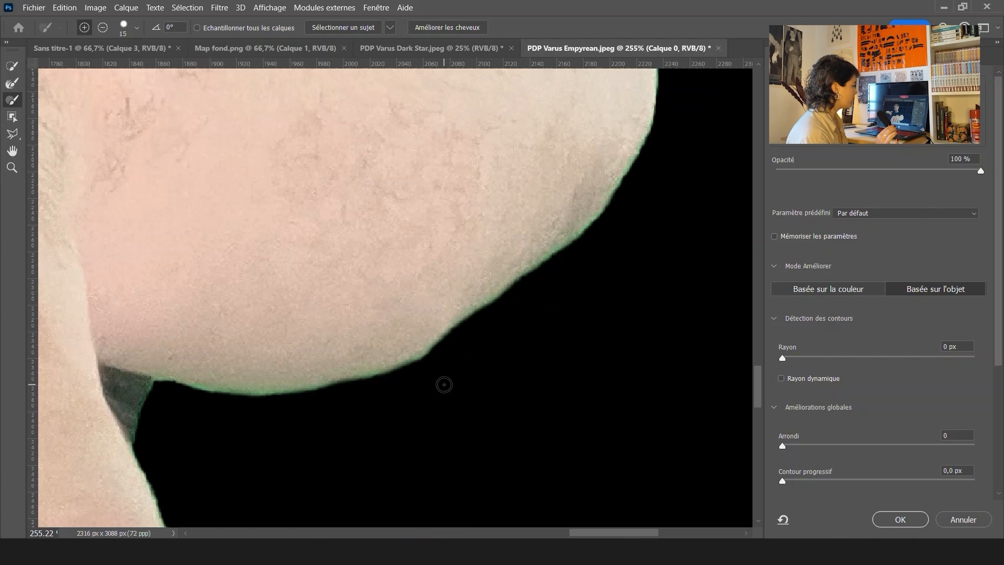
scroll(444, 385, down, 6)
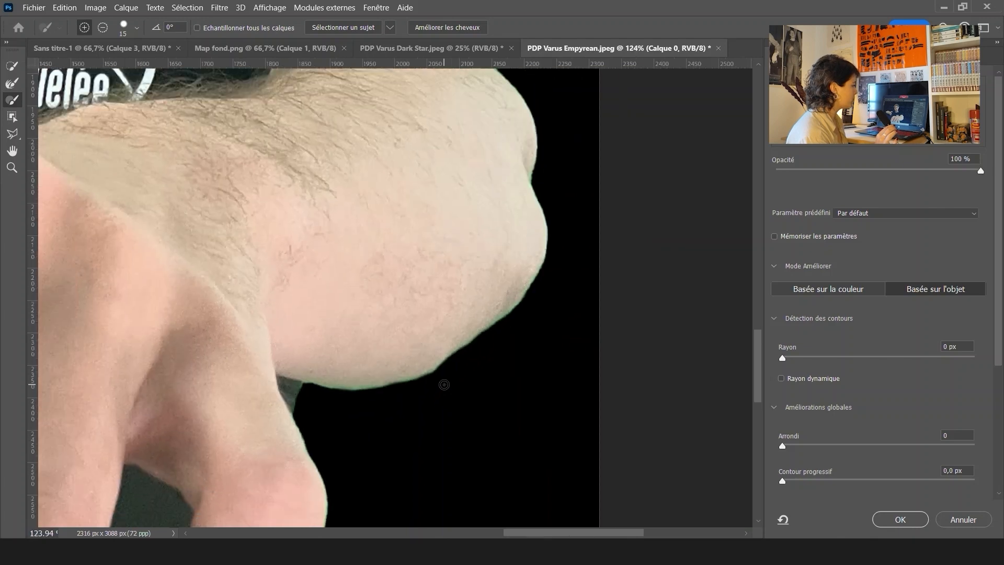
scroll(444, 384, down, 5)
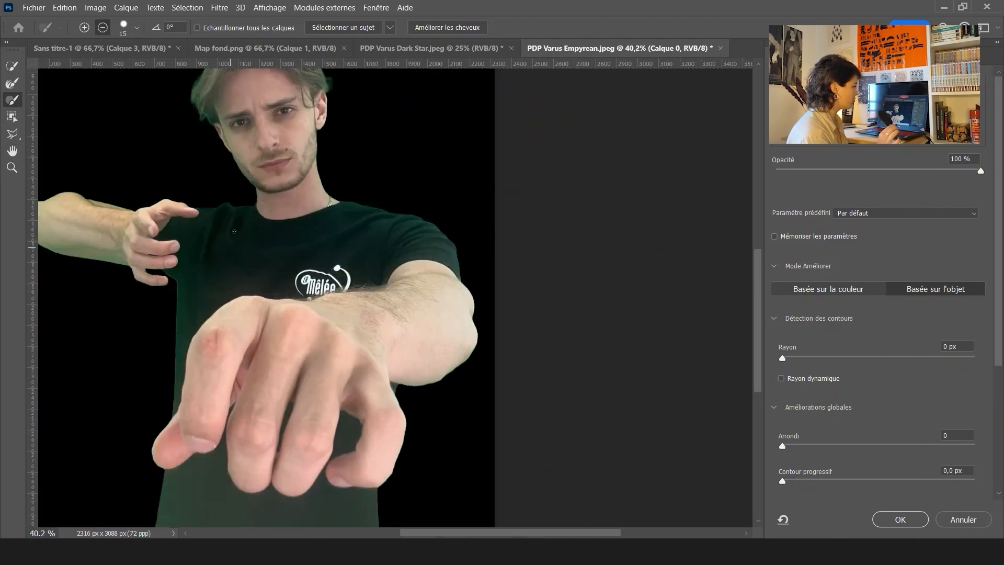
drag(234, 231, 332, 320)
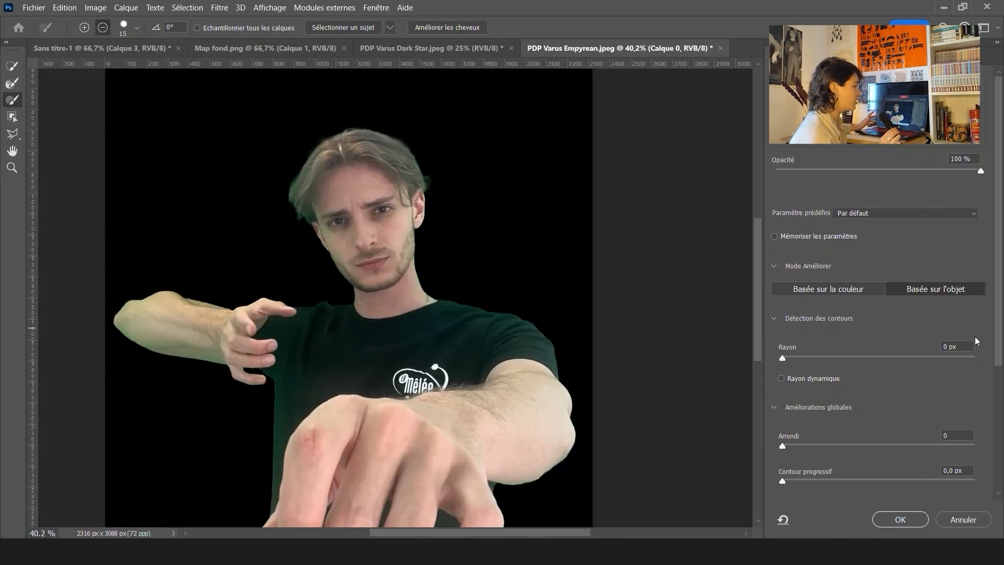
Set the edge shift (Décalage du contour) to -46% in the global refinements
drag(1001, 349, 1003, 438)
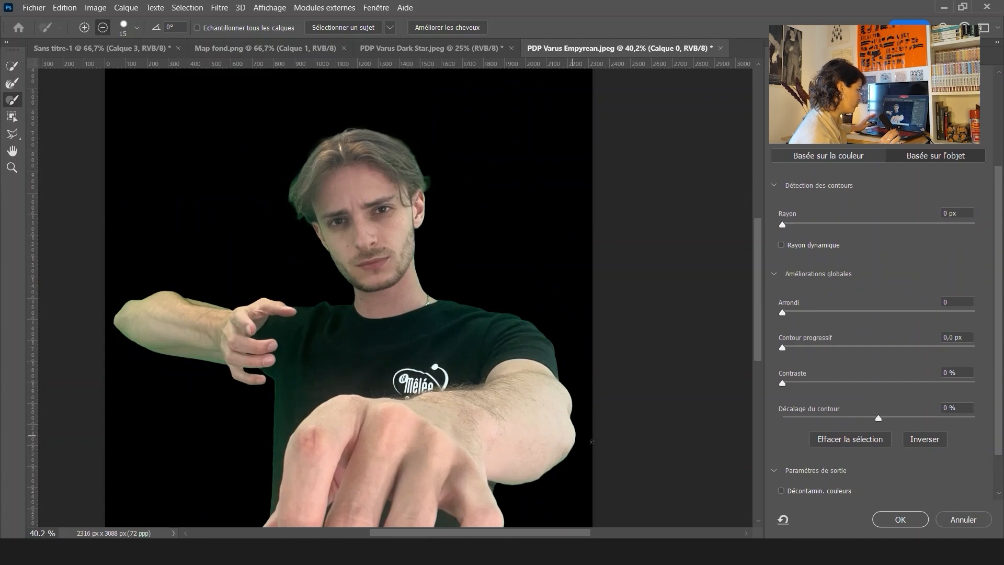
scroll(208, 254, up, 3)
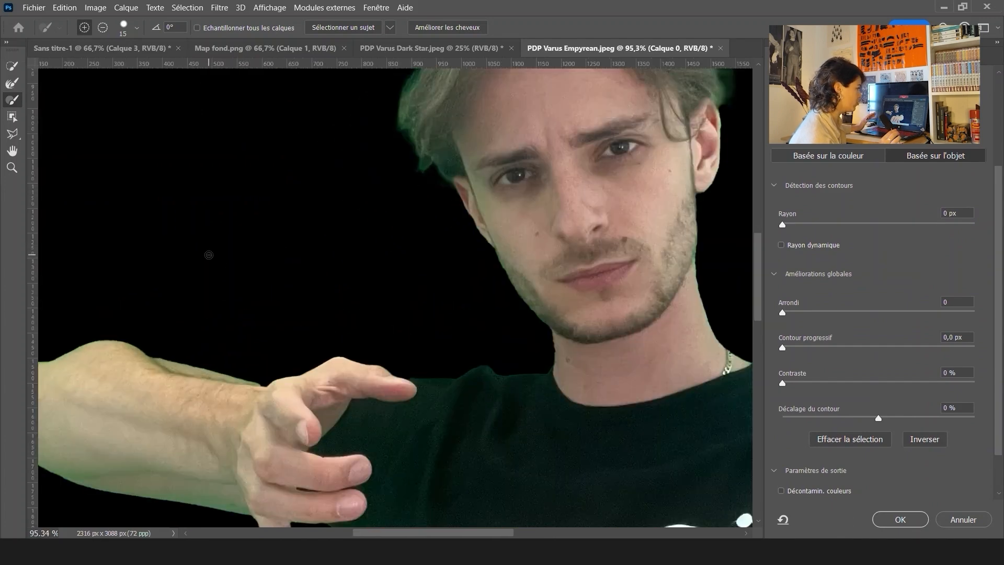
drag(468, 263, 627, 163)
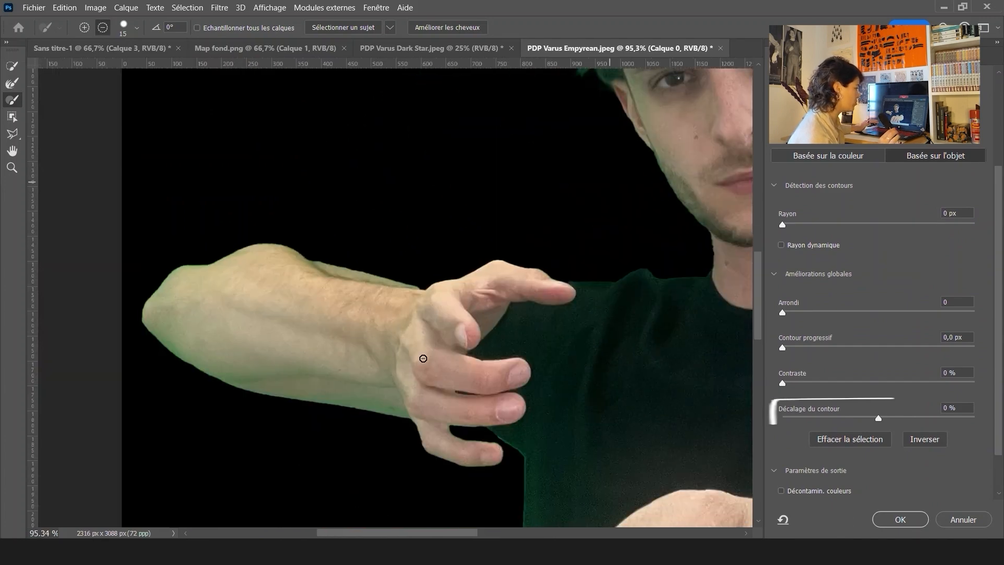
scroll(394, 361, up, 3)
drag(448, 351, 467, 290)
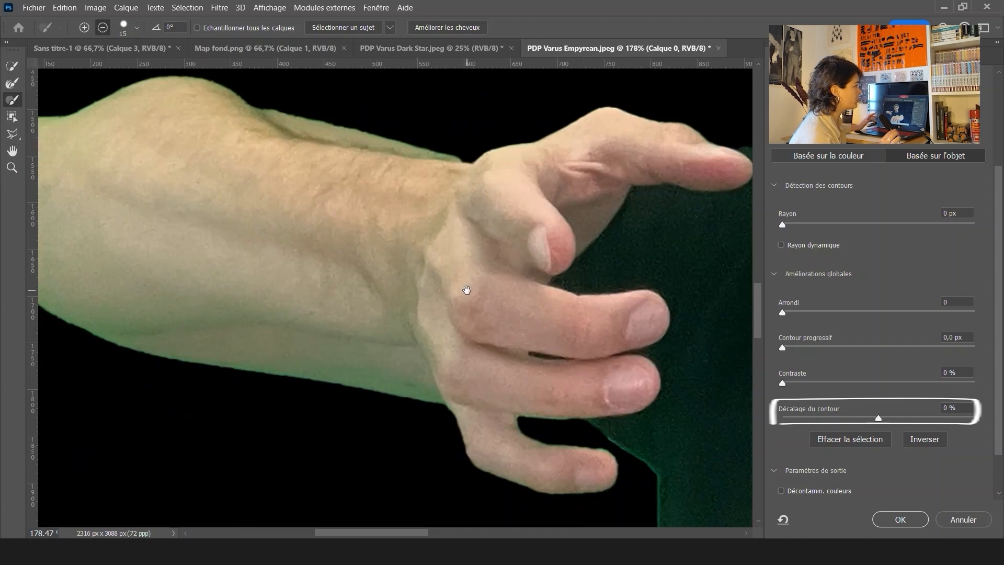
drag(670, 469, 595, 405)
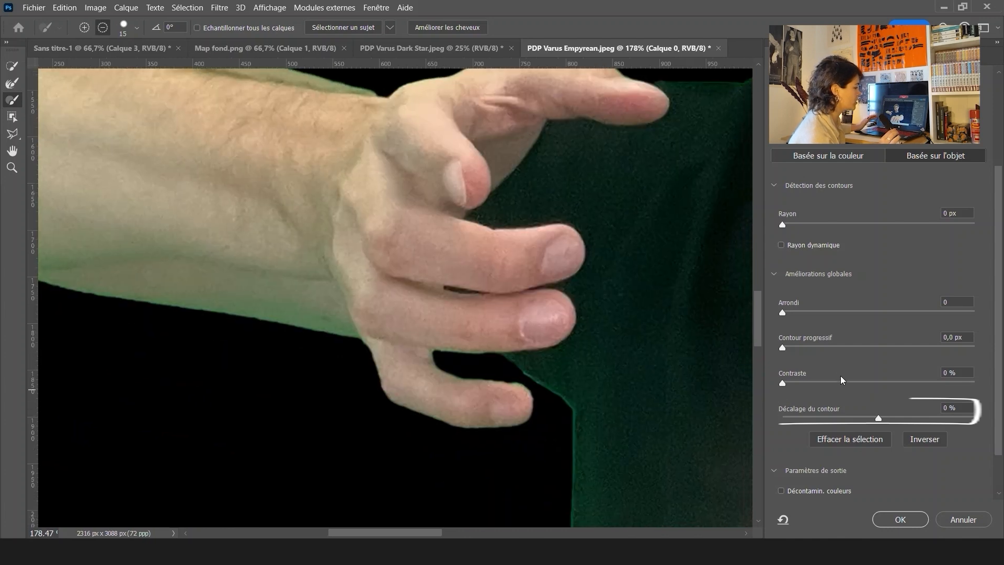
drag(878, 418, 834, 418)
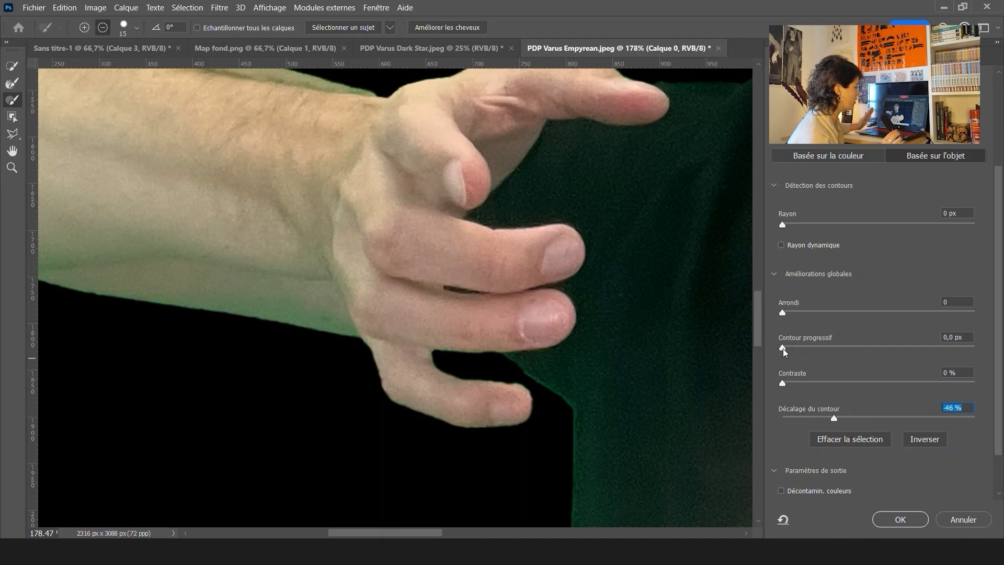
Set the feather (Contour progressif) to 0.8 px and the contrast to 27%
drag(787, 349, 792, 352)
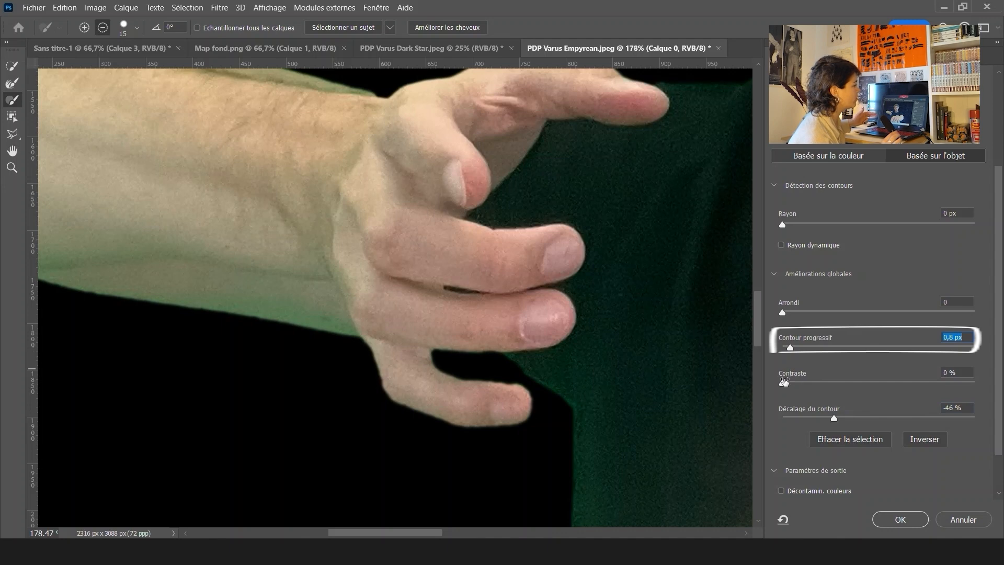
drag(783, 384, 821, 384)
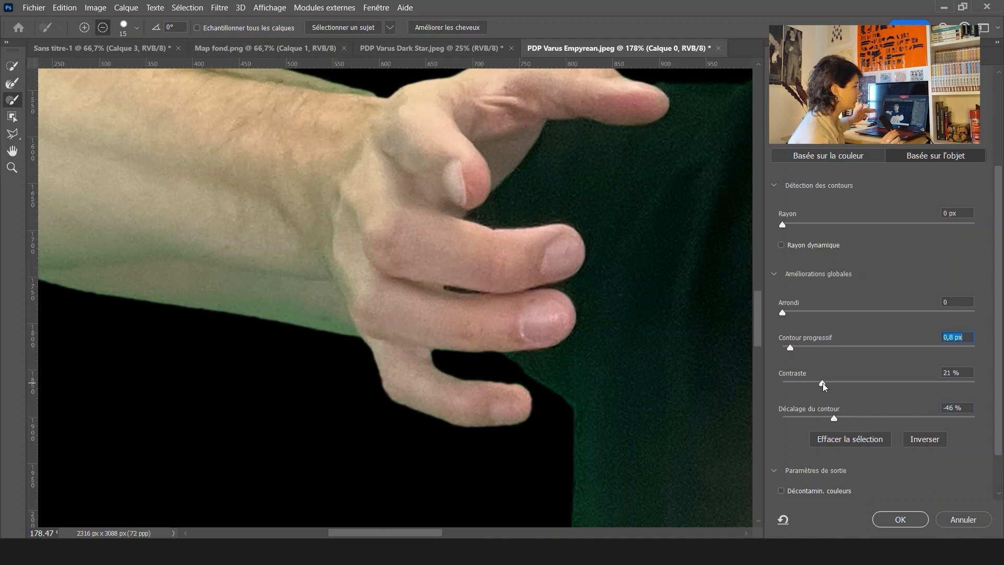
drag(823, 386, 834, 383)
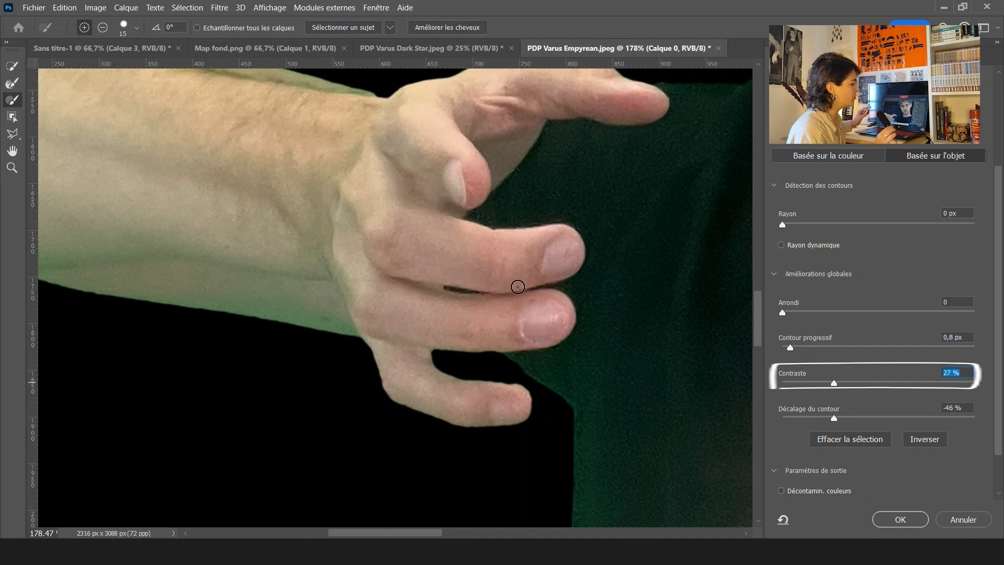
key(alt)
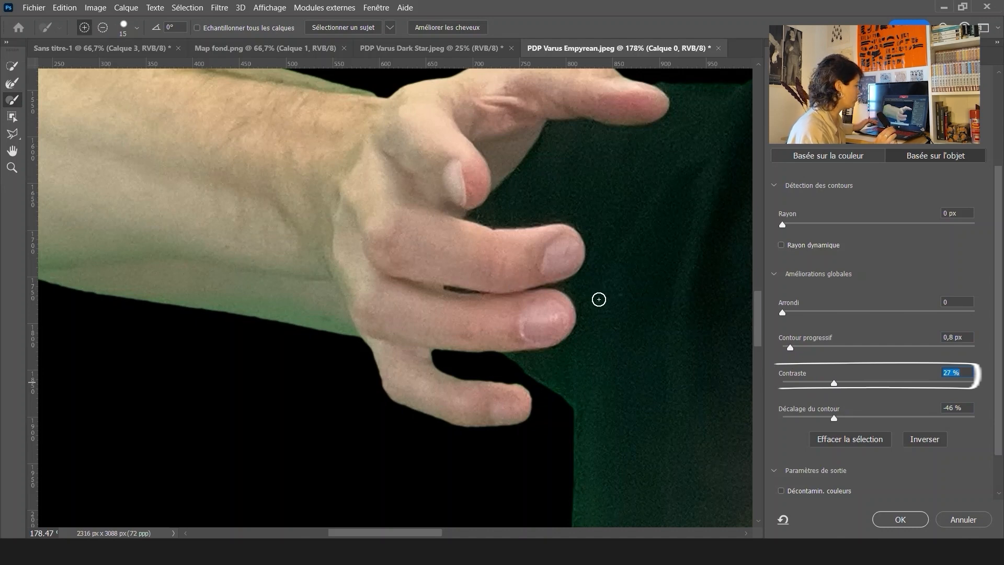
key(alt)
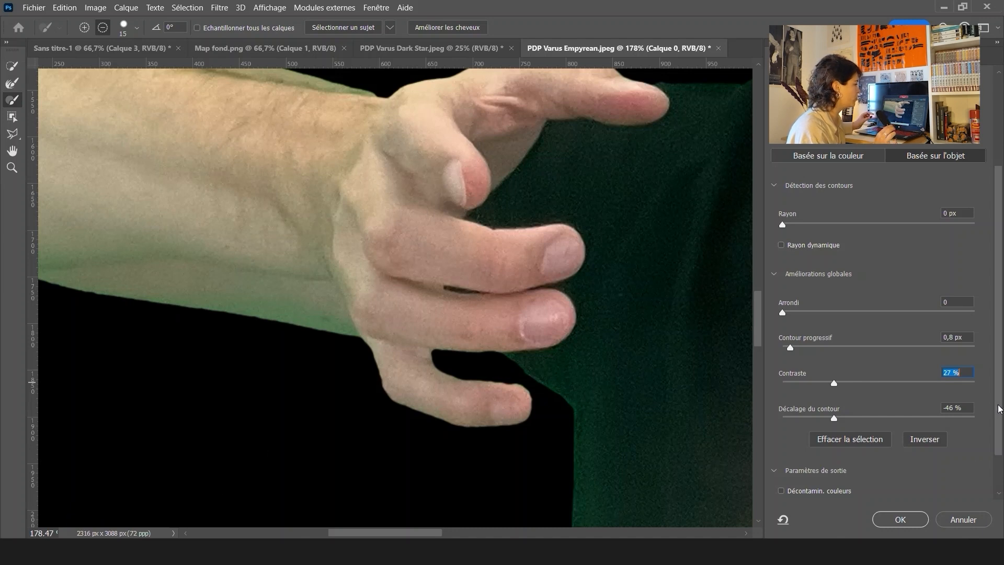
Output the refined selection to a new layer with layer mask and confirm Select and Mask
scroll(998, 409, down, 2)
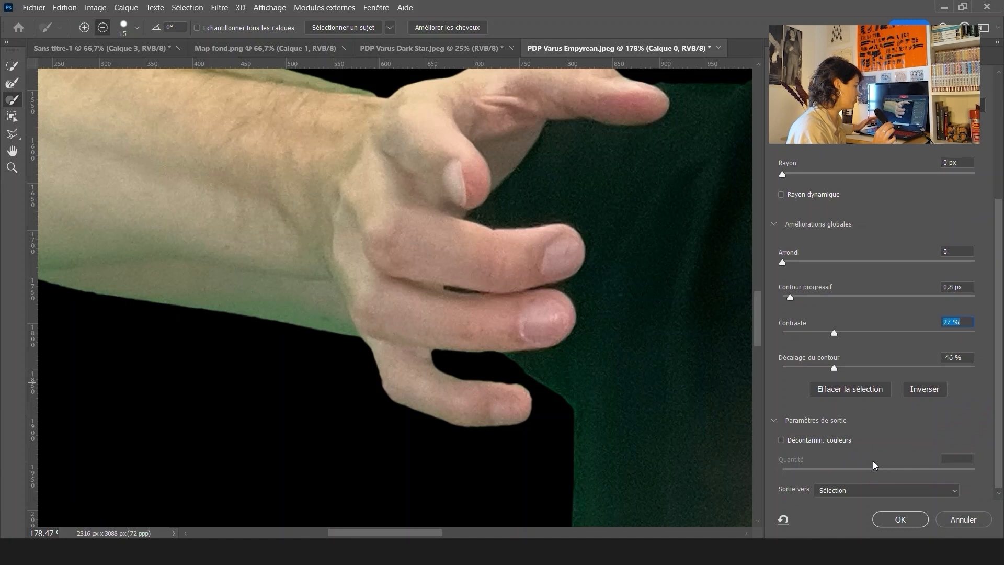
click(871, 491)
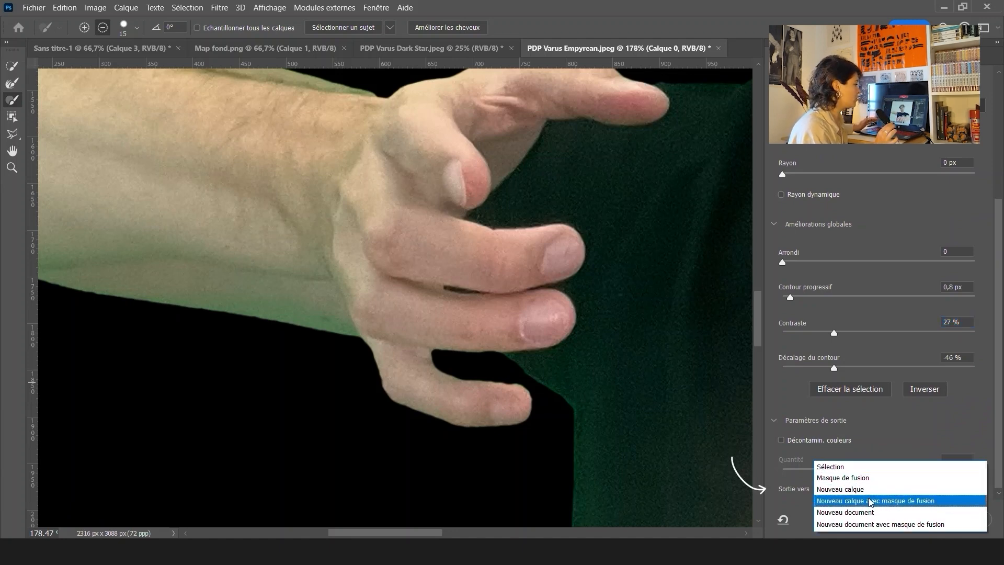
click(870, 500)
click(899, 519)
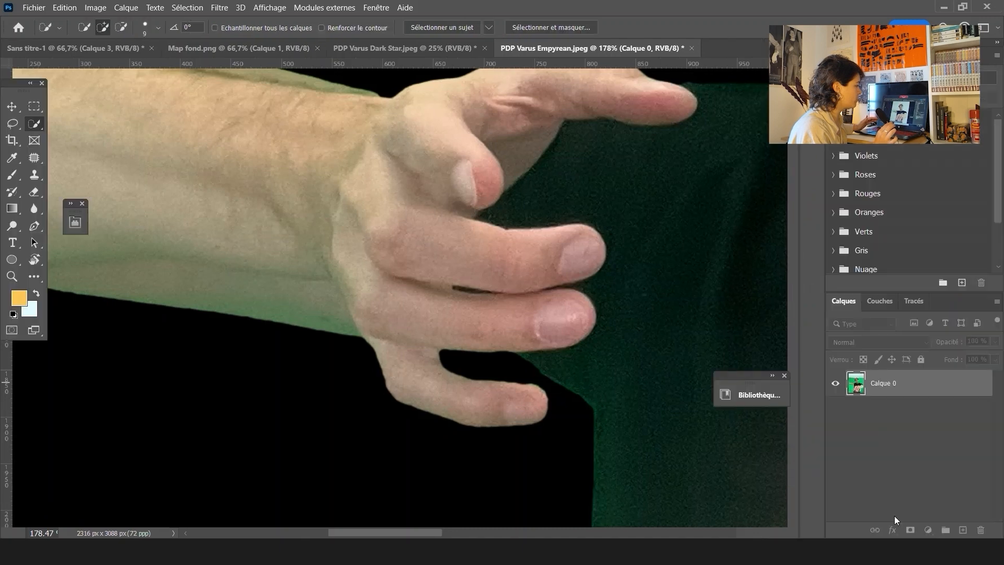
Add a Curves adjustment layer above the masked cutout layer
scroll(577, 297, down, 5)
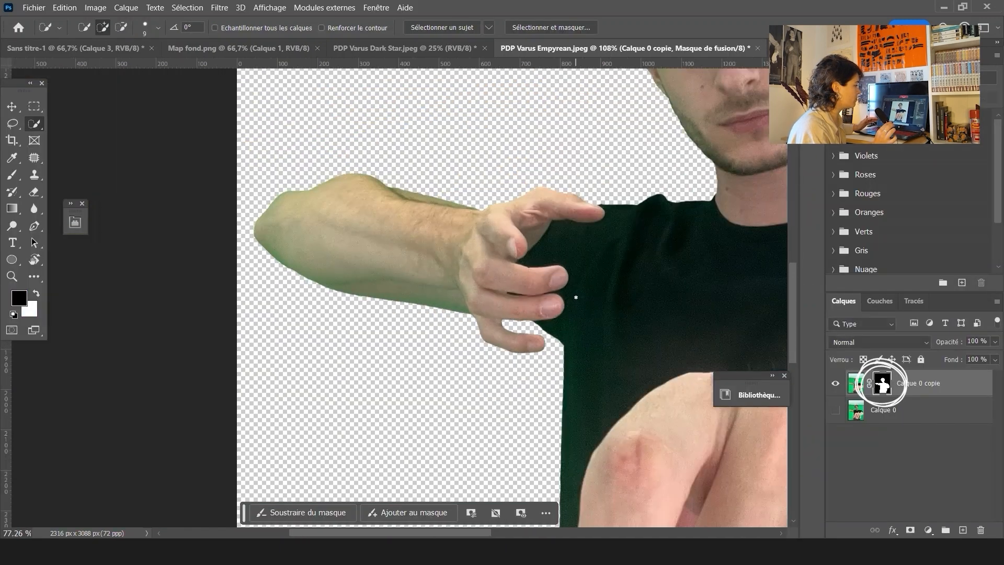
drag(708, 270, 479, 357)
scroll(542, 308, down, 3)
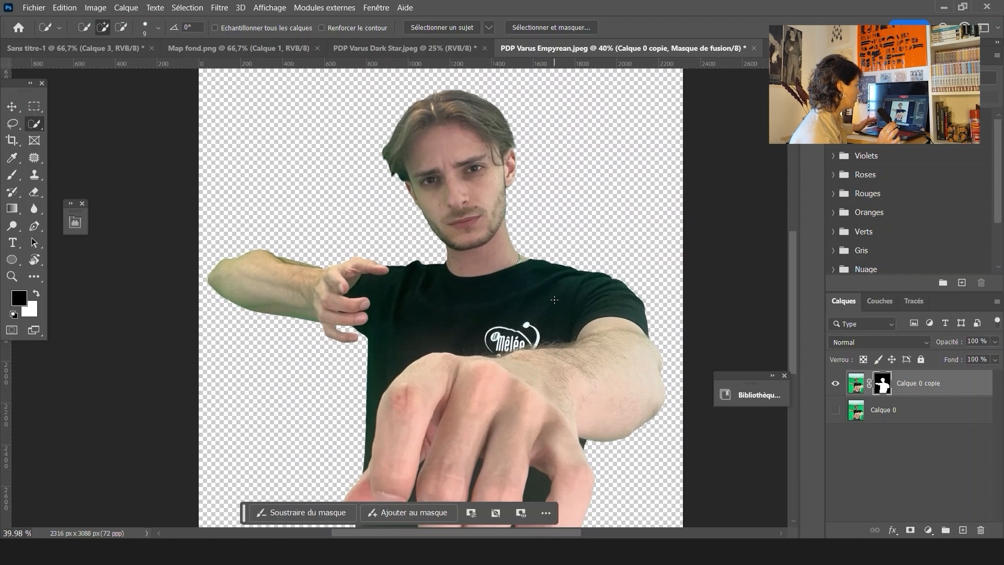
scroll(554, 301, down, 2)
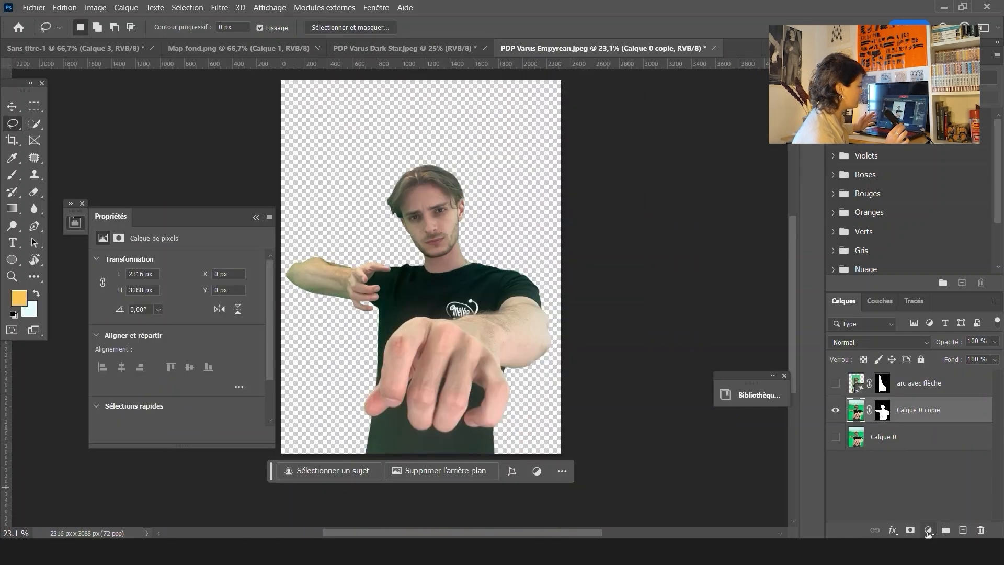
click(928, 530)
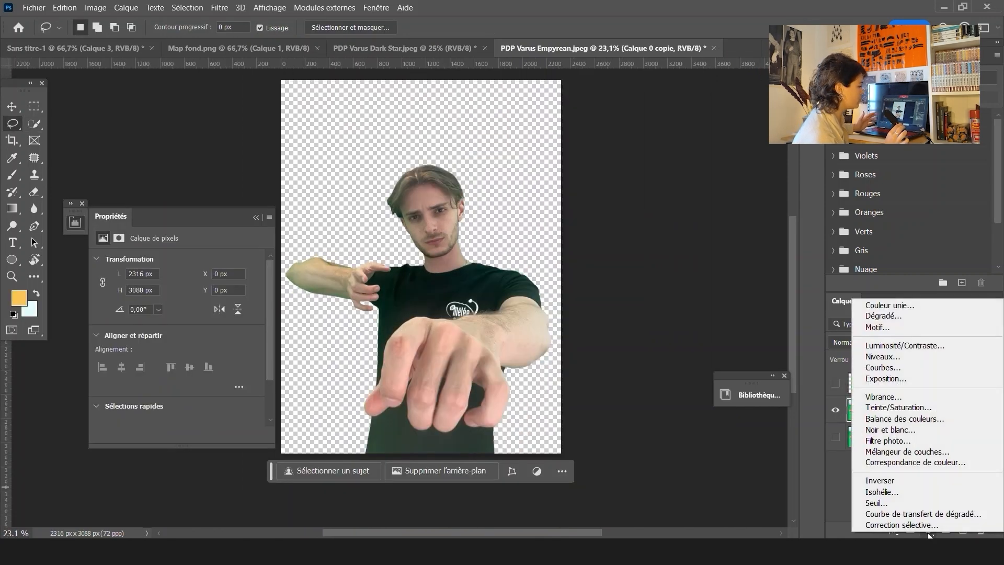
click(882, 367)
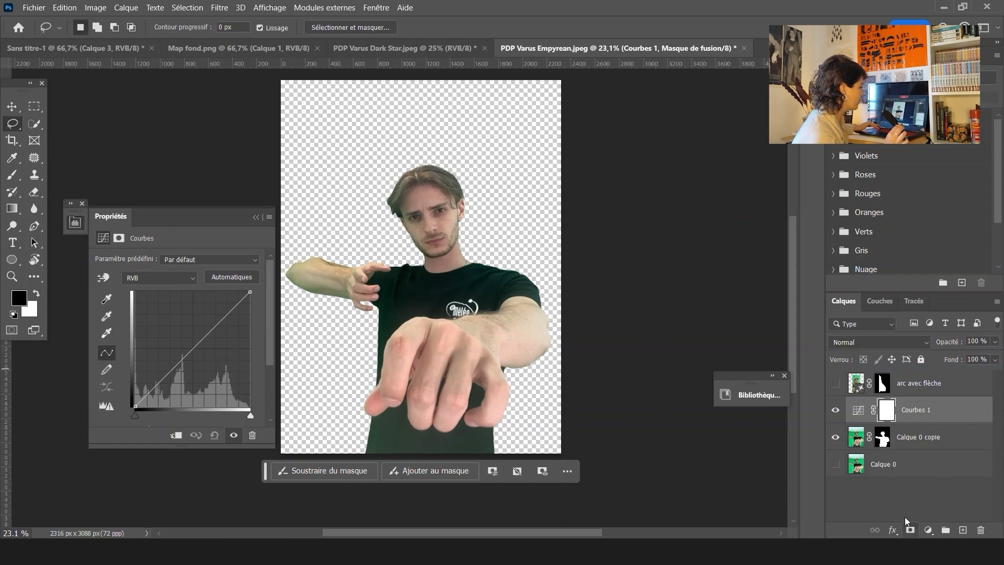
Switch the Curves to the Green channel, add two points on the green curve, and close the properties panel
click(145, 282)
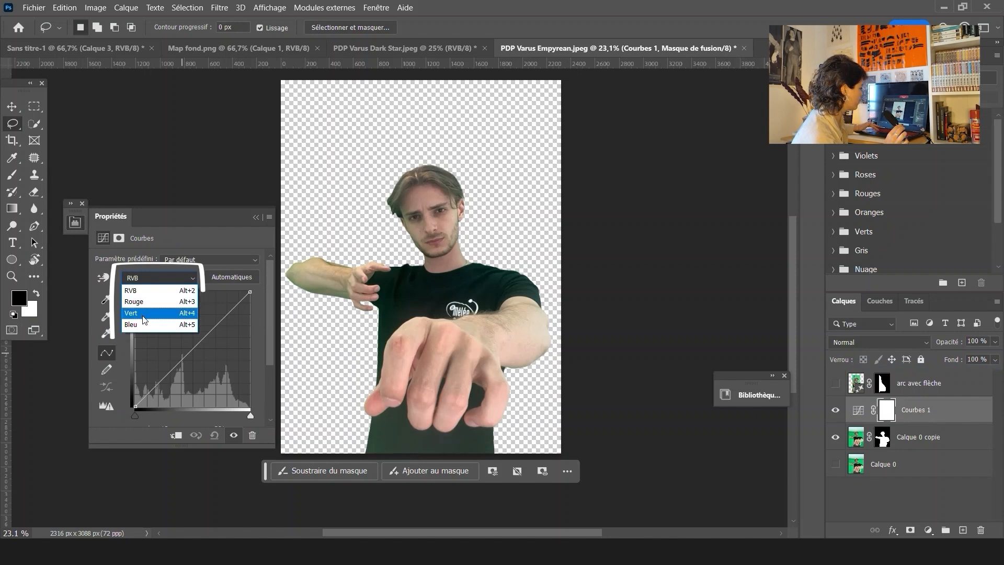
click(145, 314)
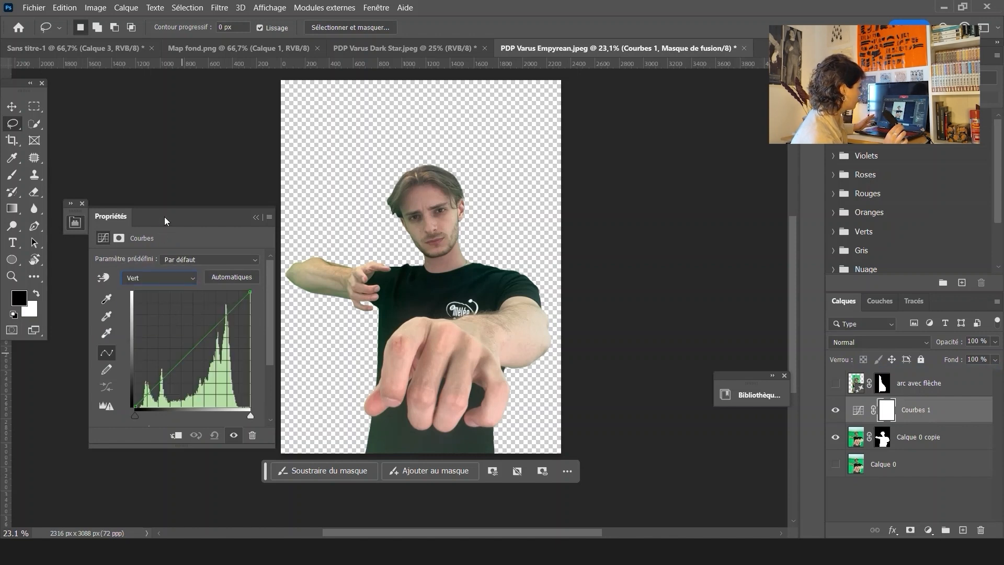
drag(165, 221, 594, 105)
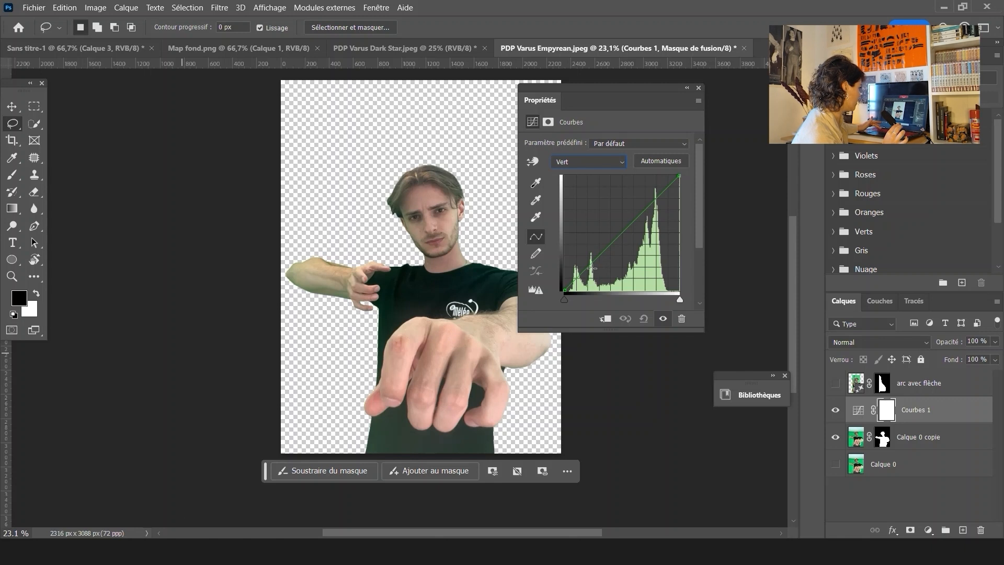
click(587, 268)
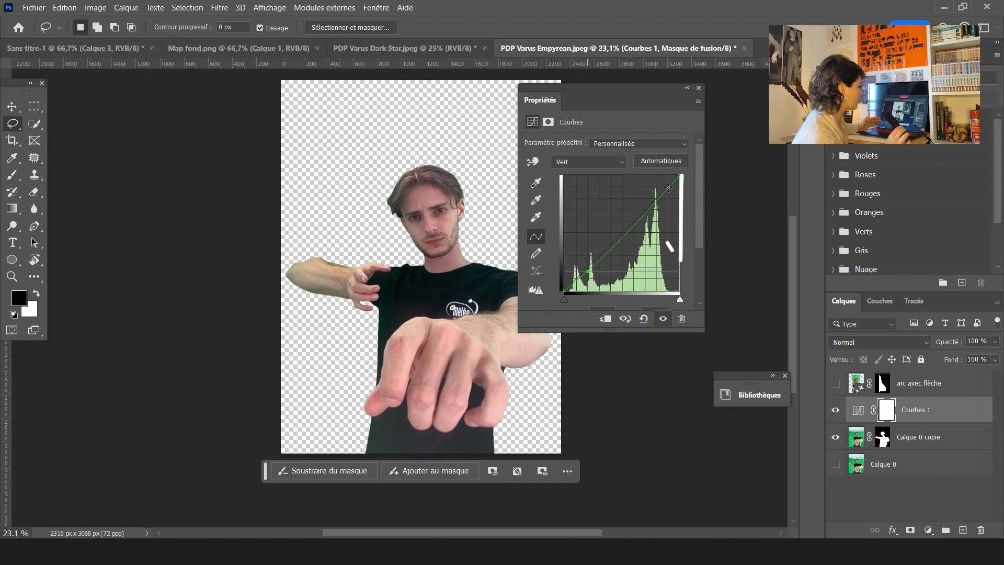
click(668, 188)
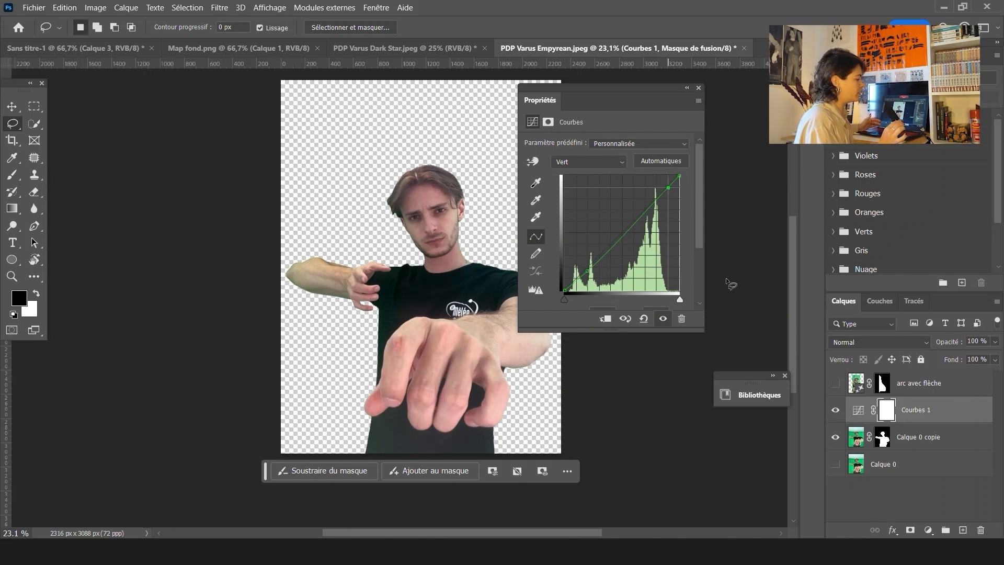
click(684, 90)
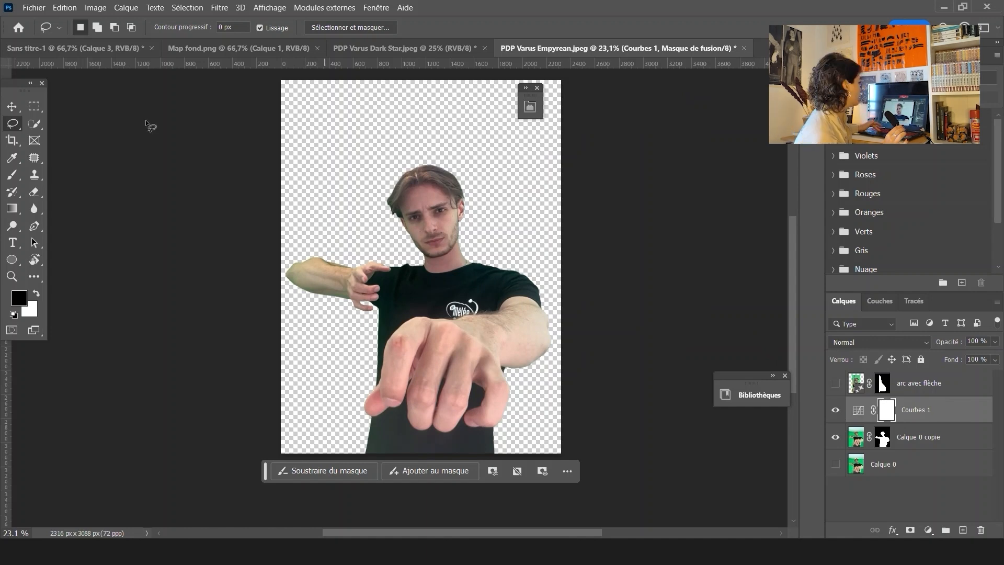
Open the Camera Raw filter on the cutout layer and set Textures to -21 and Clarté to +15
scroll(434, 207, up, 5)
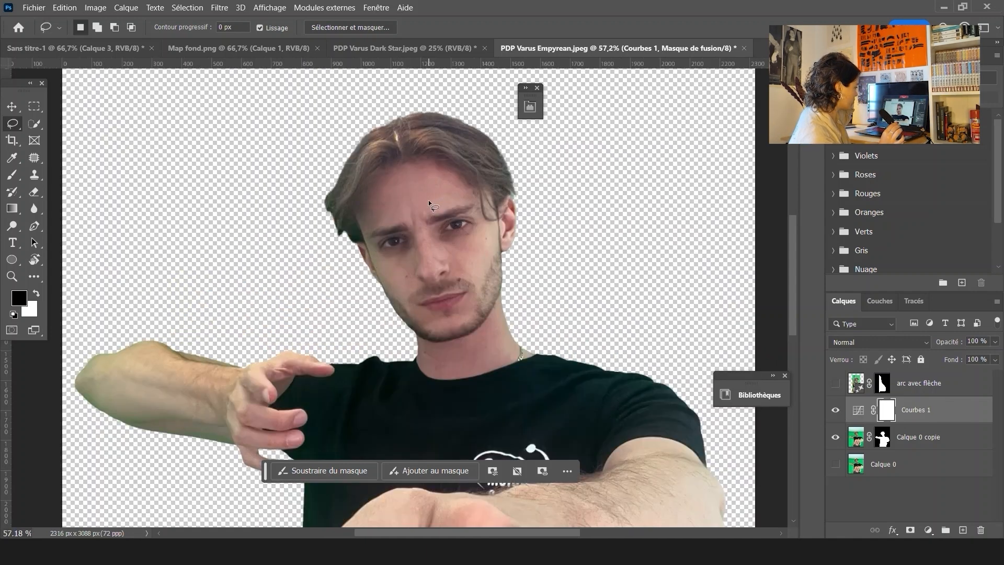
click(219, 8)
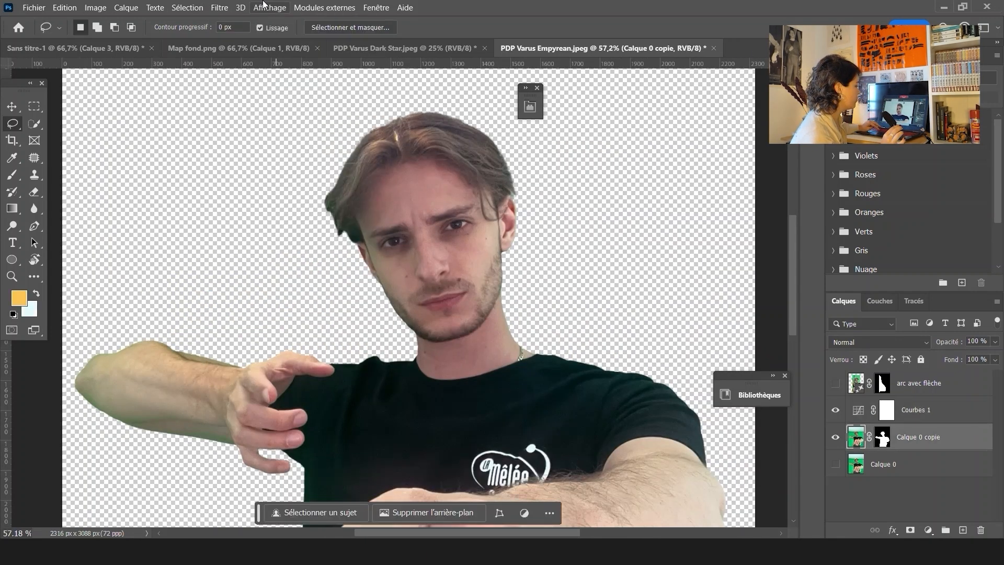
click(220, 8)
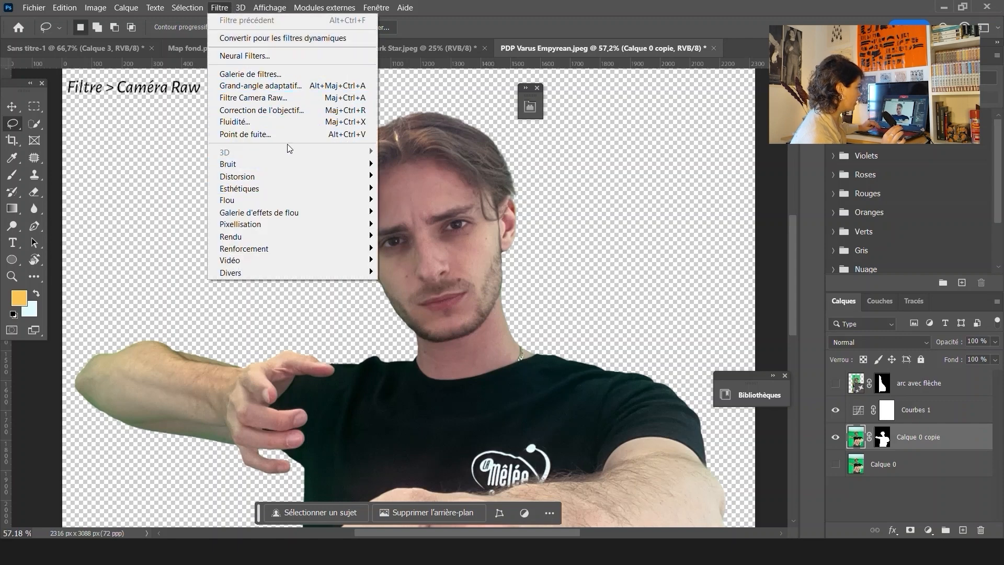
click(253, 98)
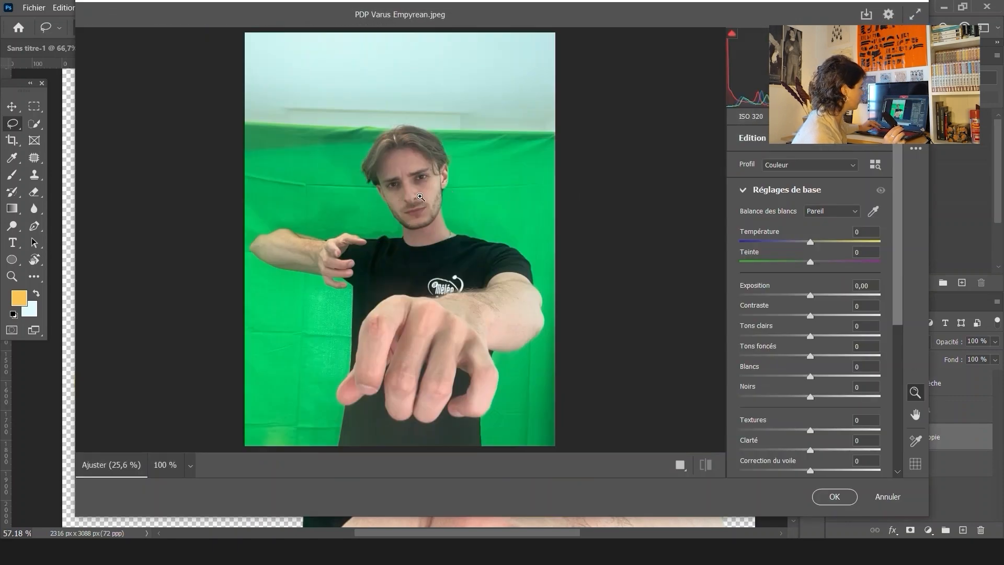
click(421, 197)
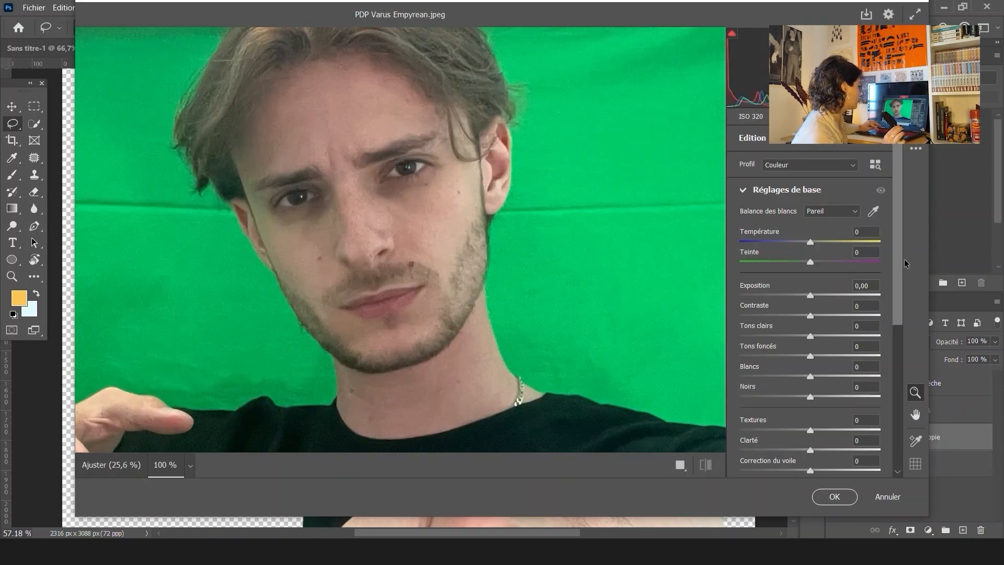
scroll(893, 326, down, 3)
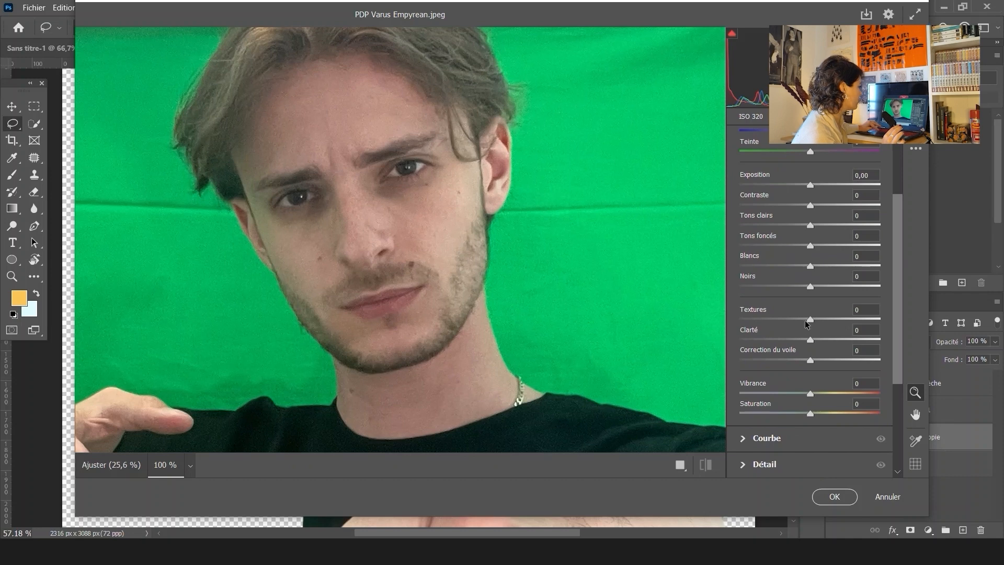
mouse_move(812, 323)
mouse_down()
mouse_move(798, 323)
mouse_move(830, 323)
mouse_move(800, 326)
mouse_move(829, 341)
mouse_move(779, 326)
mouse_move(820, 340)
mouse_up()
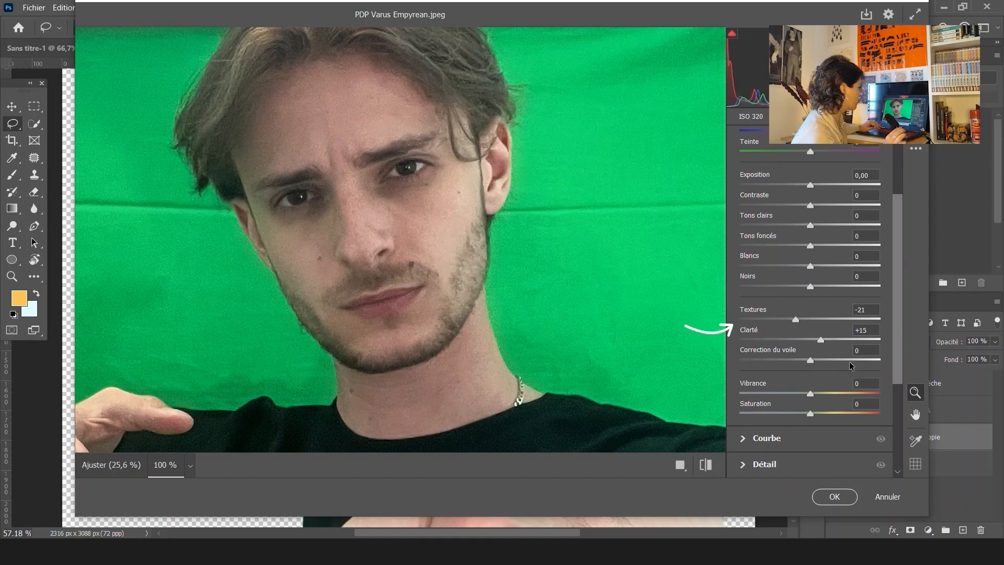
In the Detail section, set Netteté (sharpening) to 25 and Réduction du bruit to 32
scroll(742, 317, down, 3)
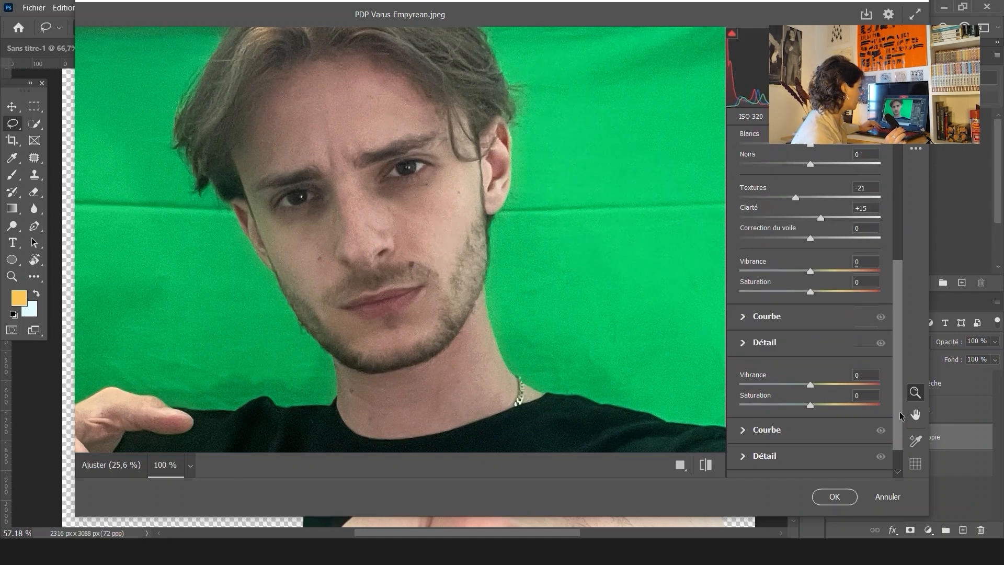
click(741, 316)
scroll(764, 314, down, 3)
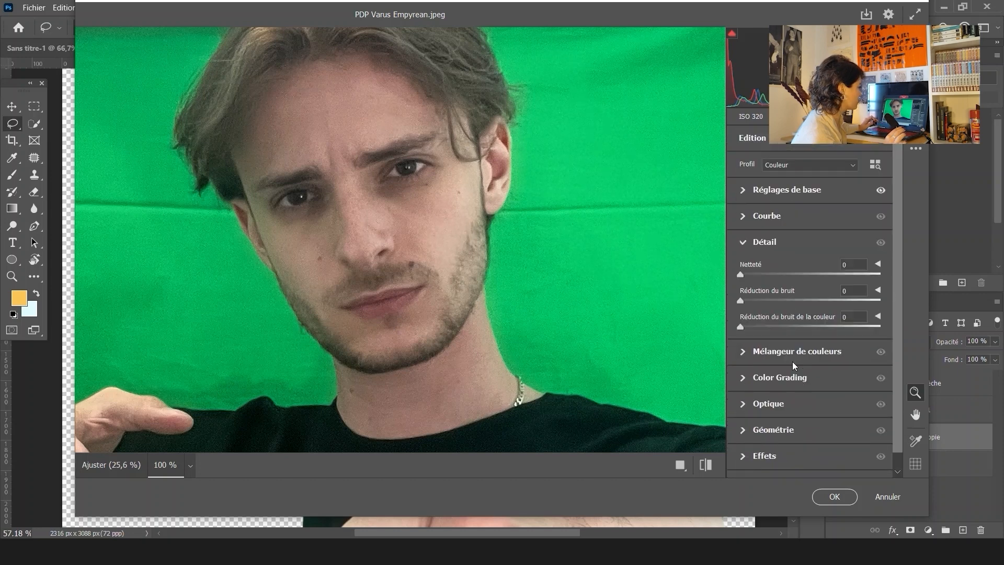
click(755, 274)
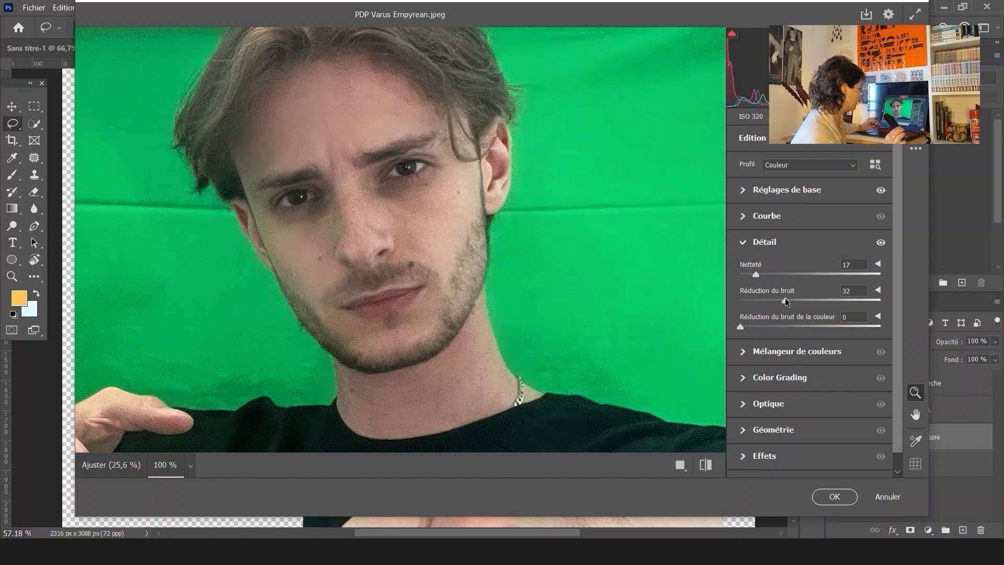
drag(757, 276, 765, 279)
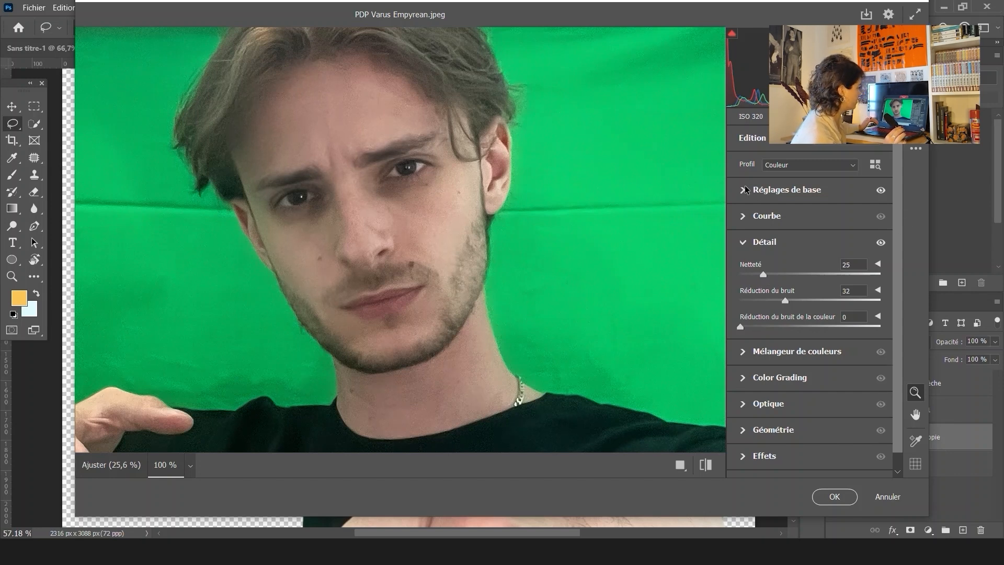
Return to the basic settings and nudge the Correction du voile (dehaze) slider up slightly
click(743, 220)
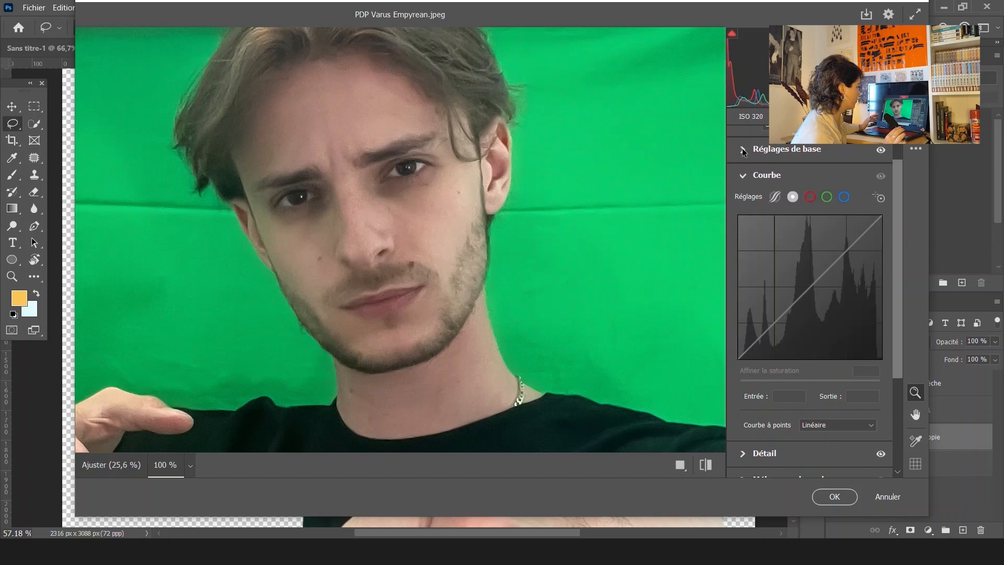
click(742, 170)
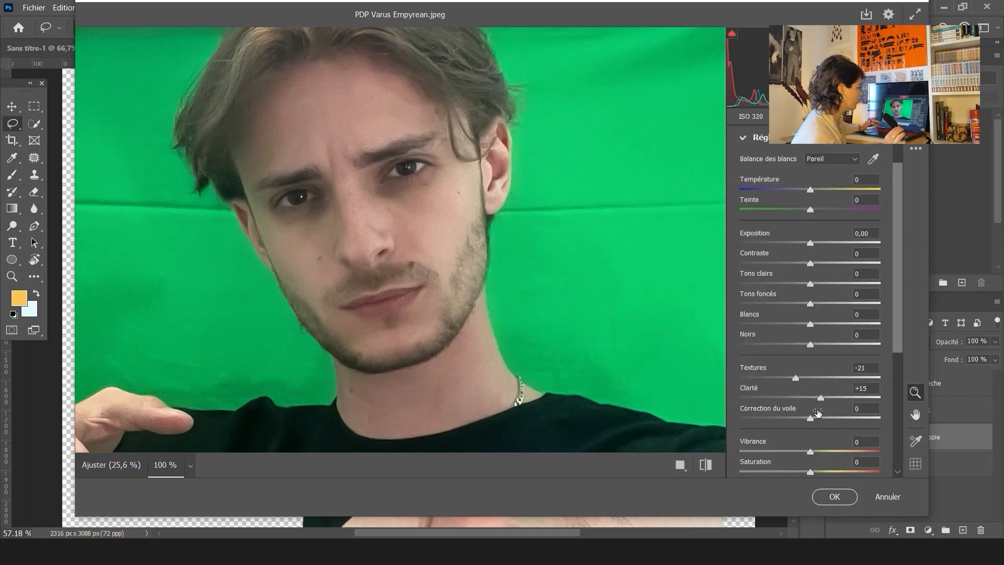
mouse_move(820, 398)
mouse_down()
mouse_move(839, 400)
mouse_move(830, 400)
mouse_up()
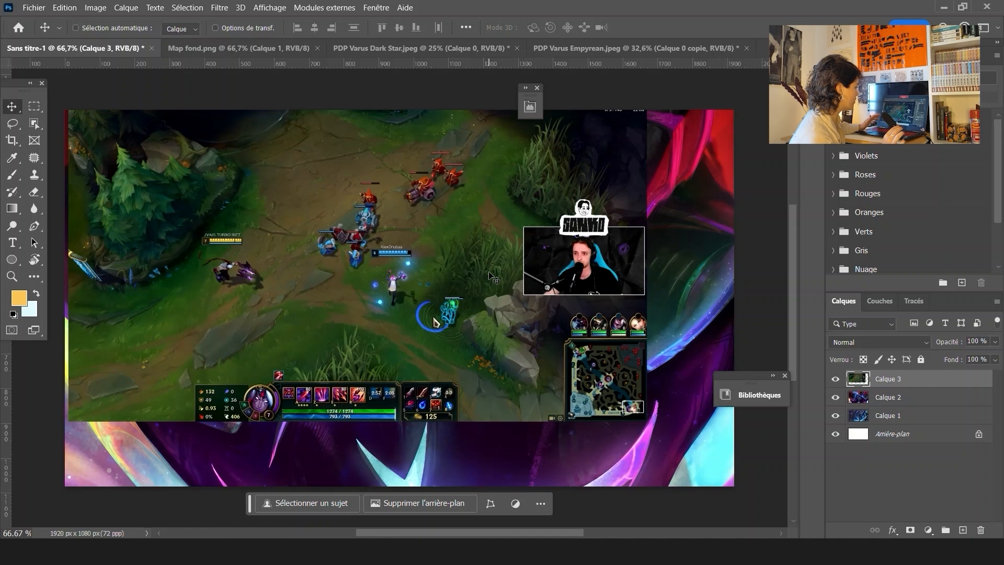
In the 1920x1080 composition, scale the gameplay layer Calque 3 to fill the whole canvas and confirm
key(ctrl+t)
mouse_move(485, 301)
mouse_down()
mouse_move(485, 322)
mouse_move(484, 305)
mouse_up()
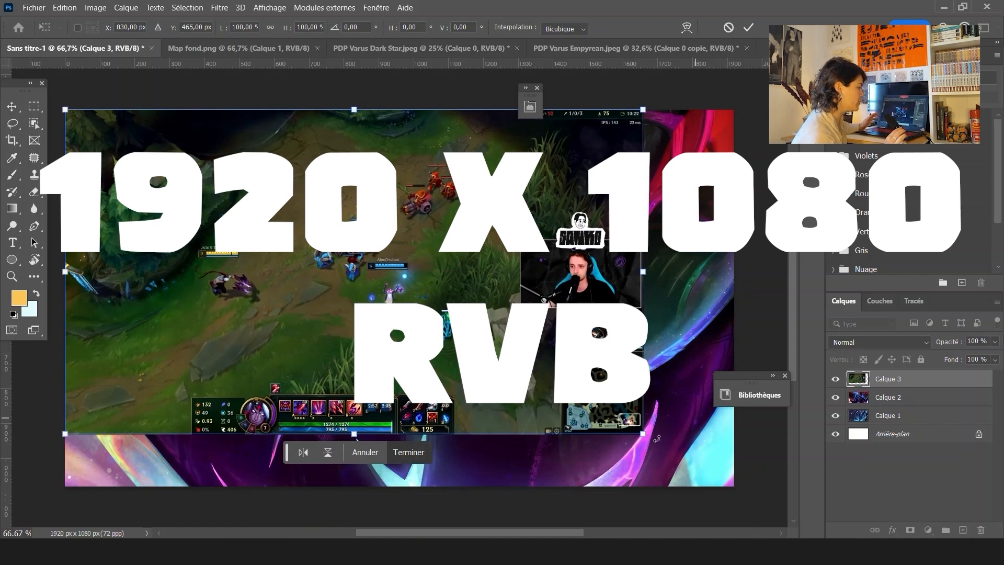
drag(644, 436, 734, 486)
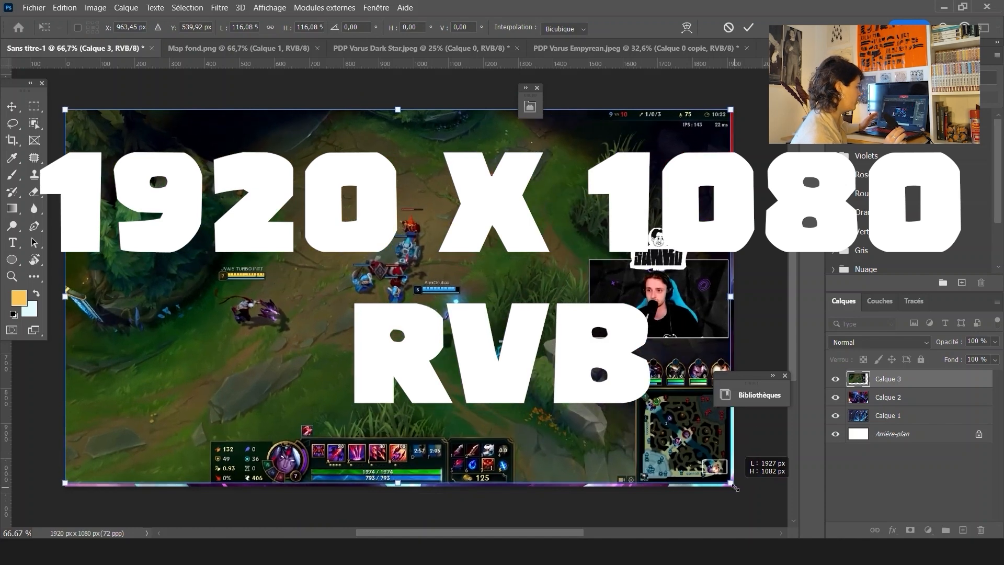
key(Return)
Move Calque 3 below Calque 1 in the layer stack and select Calque 2
drag(895, 378, 887, 421)
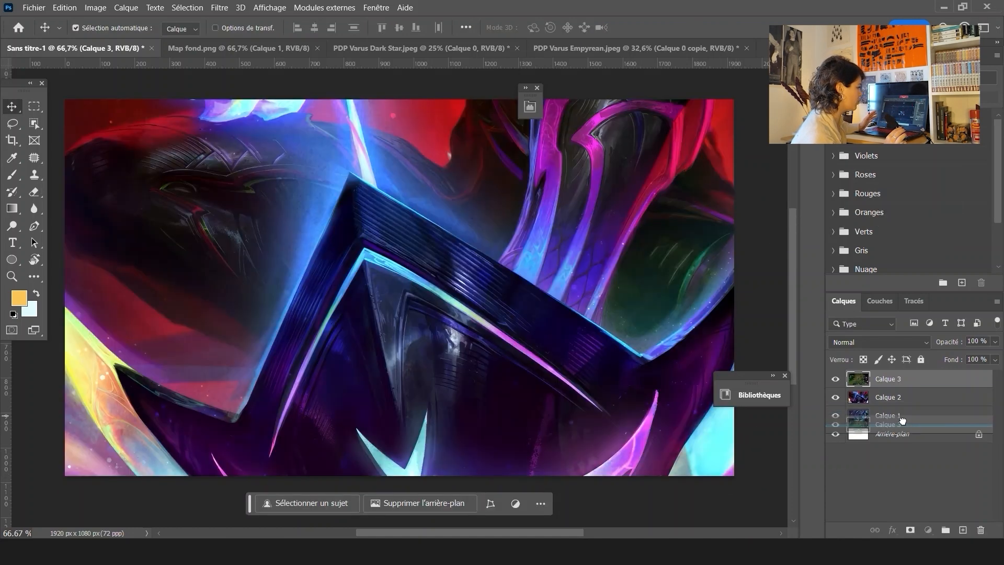
click(888, 400)
click(889, 385)
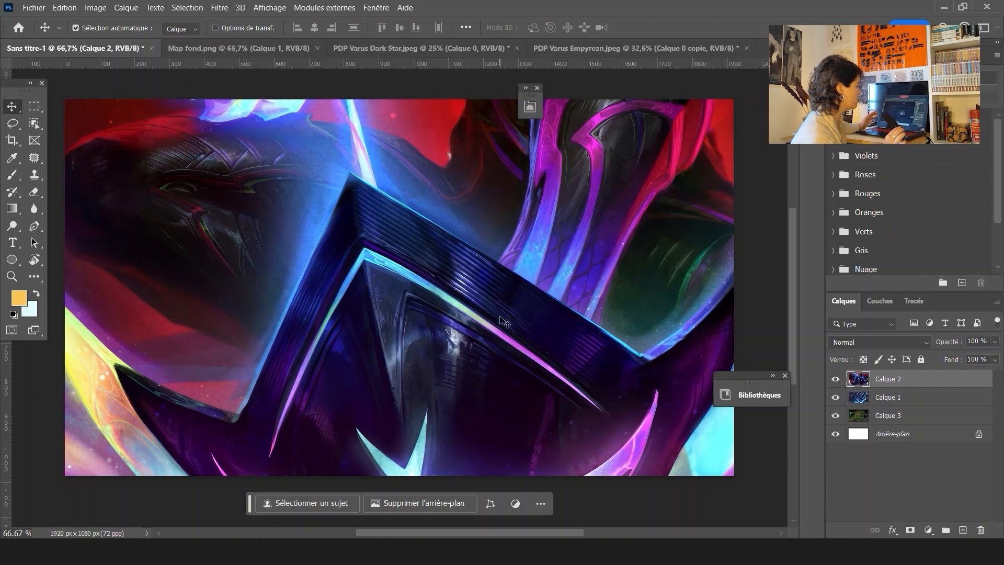
Scale Calque 2 down to about 25% with Free Transform so it fits the canvas, and confirm
key(ctrl+t)
scroll(523, 329, down, 5)
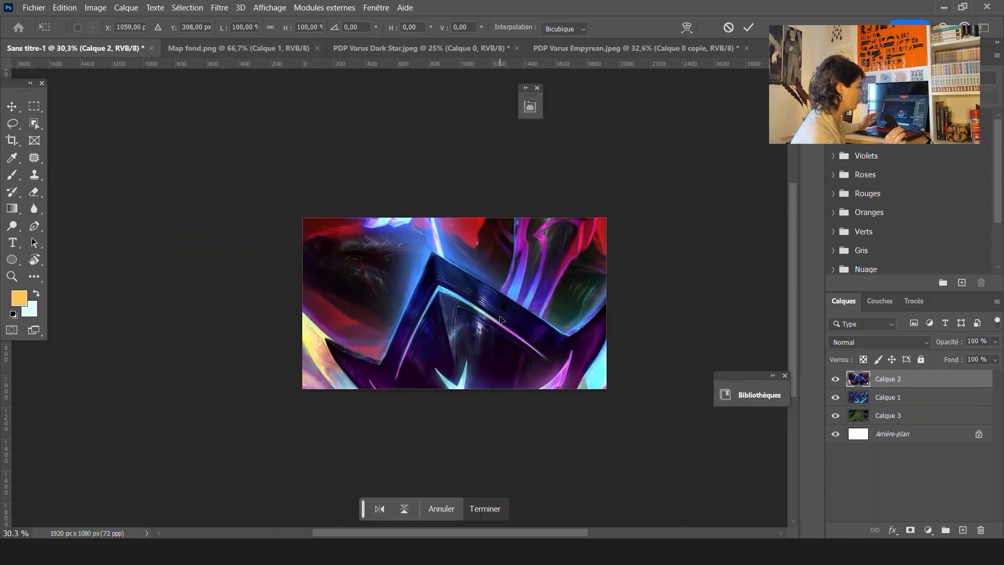
scroll(554, 339, down, 5)
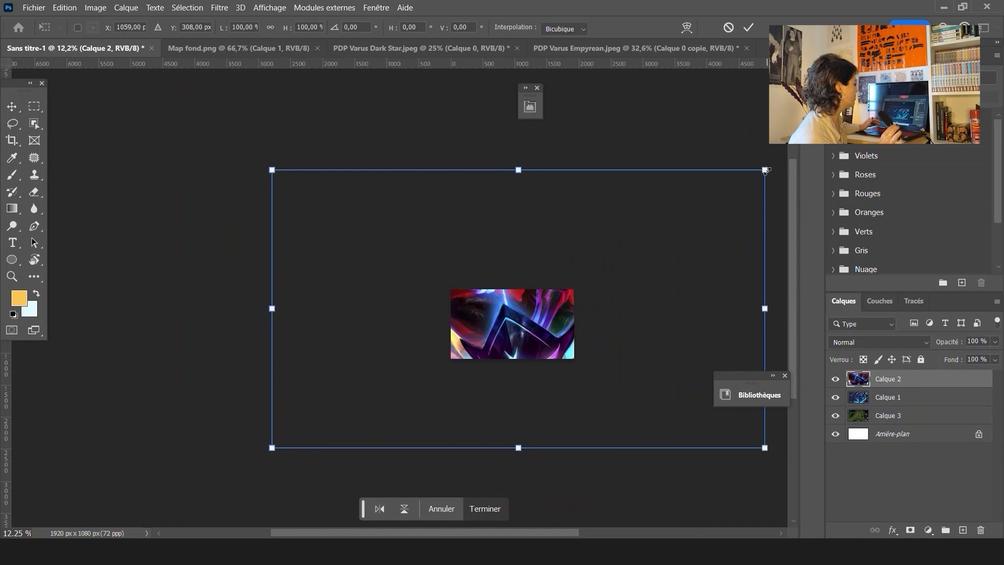
drag(766, 170, 580, 273)
scroll(596, 332, up, 5)
drag(597, 331, 584, 364)
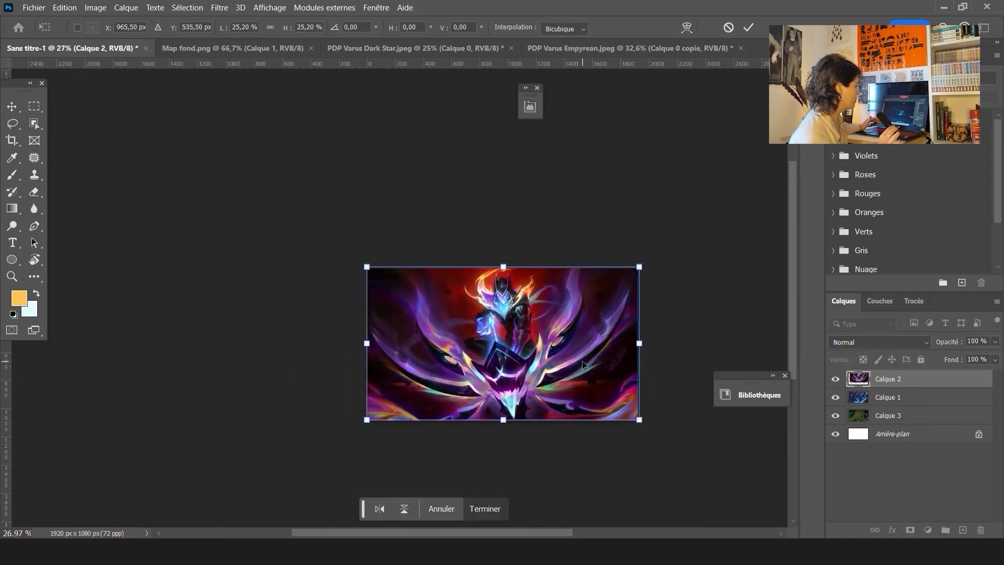
key(Return)
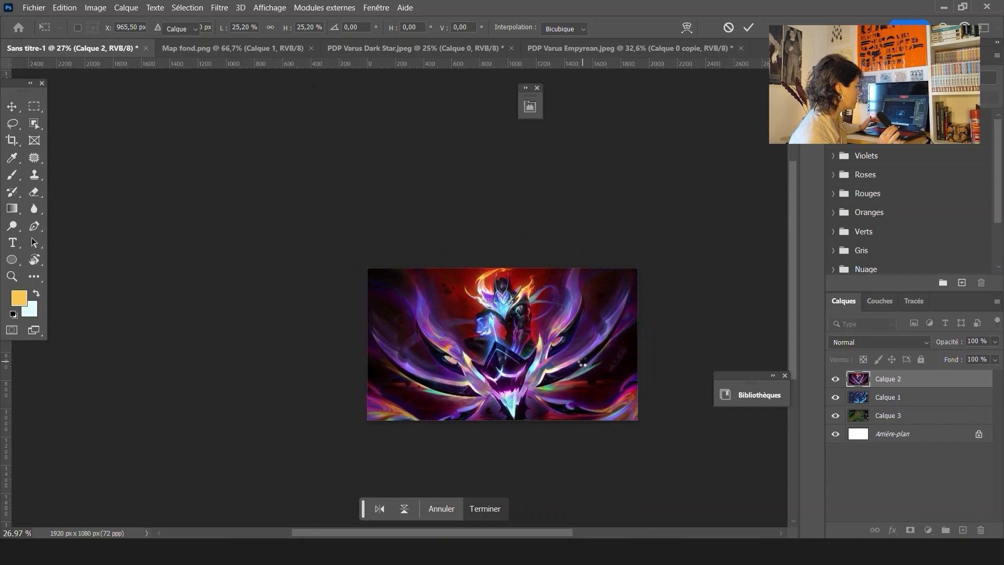
scroll(549, 370, up, 2)
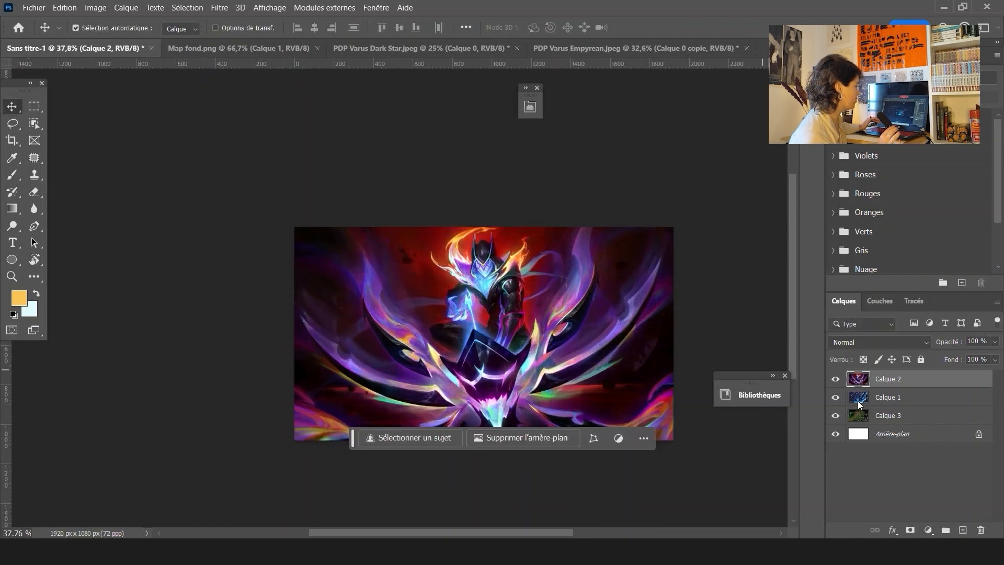
Hide Calque 2, then scale down and reposition Calque 1 to fit the canvas with Free Transform
click(835, 379)
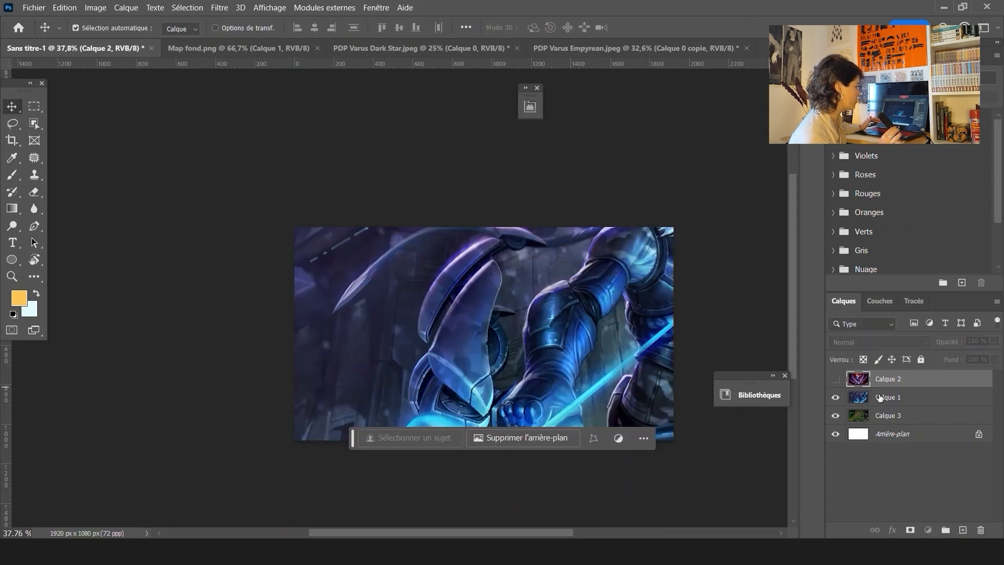
click(888, 397)
key(ctrl+t)
scroll(464, 316, down, 3)
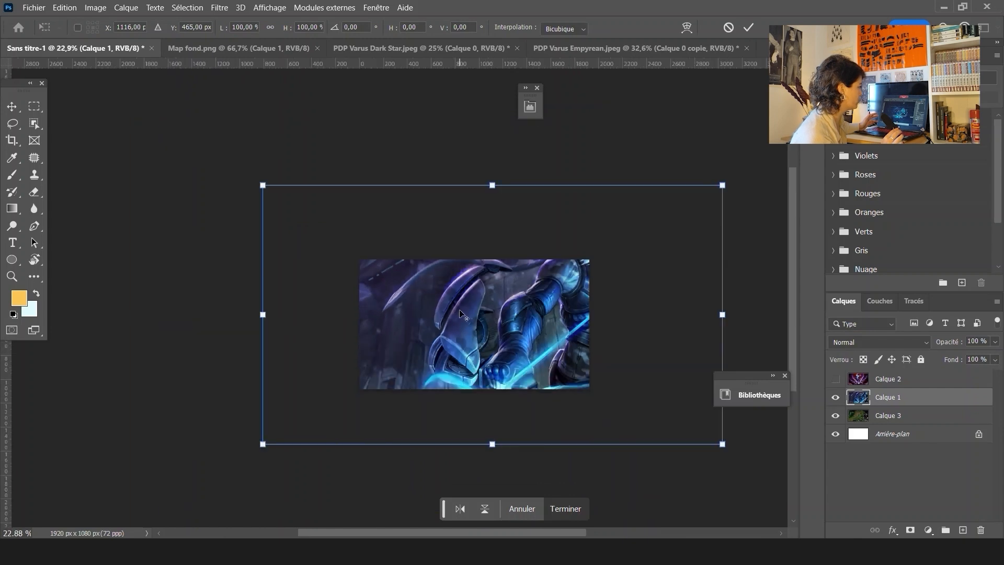
drag(641, 402, 581, 363)
mouse_move(500, 319)
mouse_down()
mouse_move(493, 325)
mouse_move(502, 316)
mouse_up()
drag(578, 257, 552, 271)
key(Return)
scroll(492, 318, up, 4)
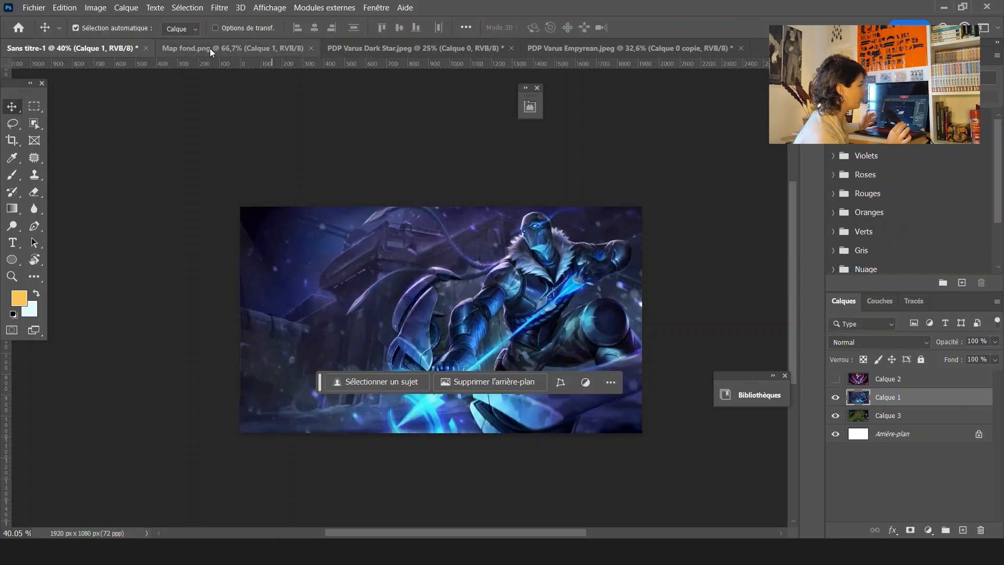
Place the cut-out person into the composition as a new layer at about 49% scale and move it to the right side
click(42, 5)
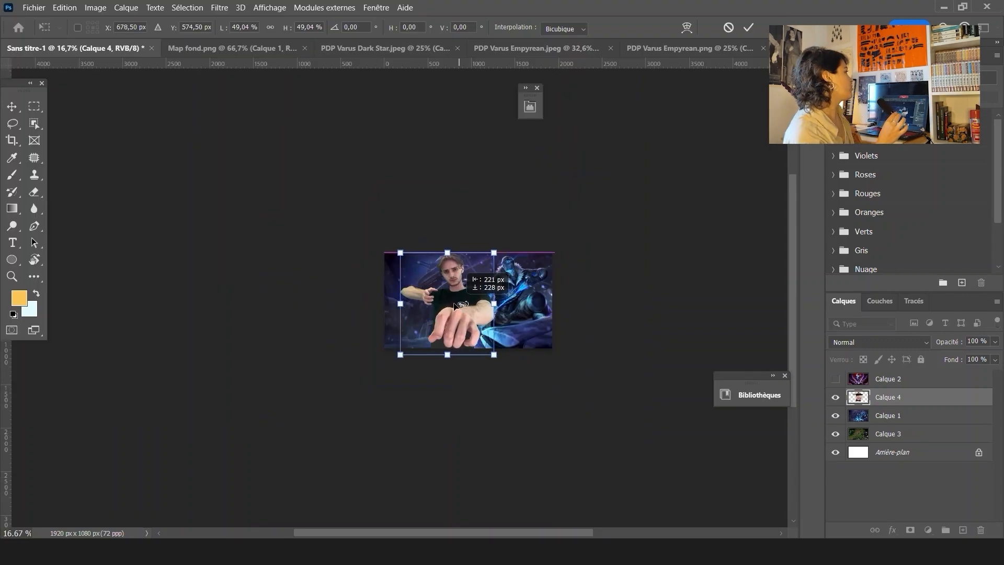
drag(454, 306, 449, 304)
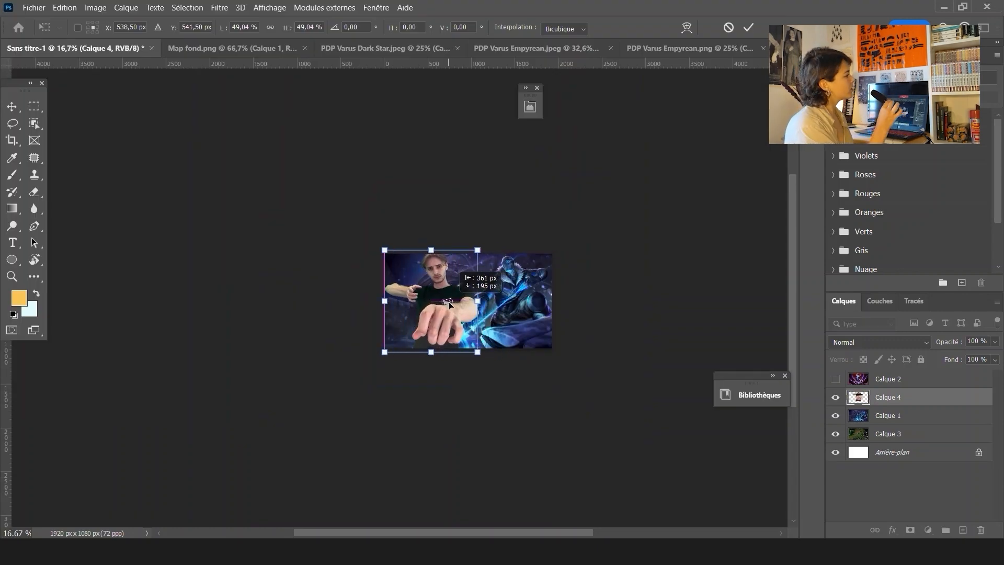
key(Return)
scroll(448, 303, up, 1)
drag(524, 276, 587, 300)
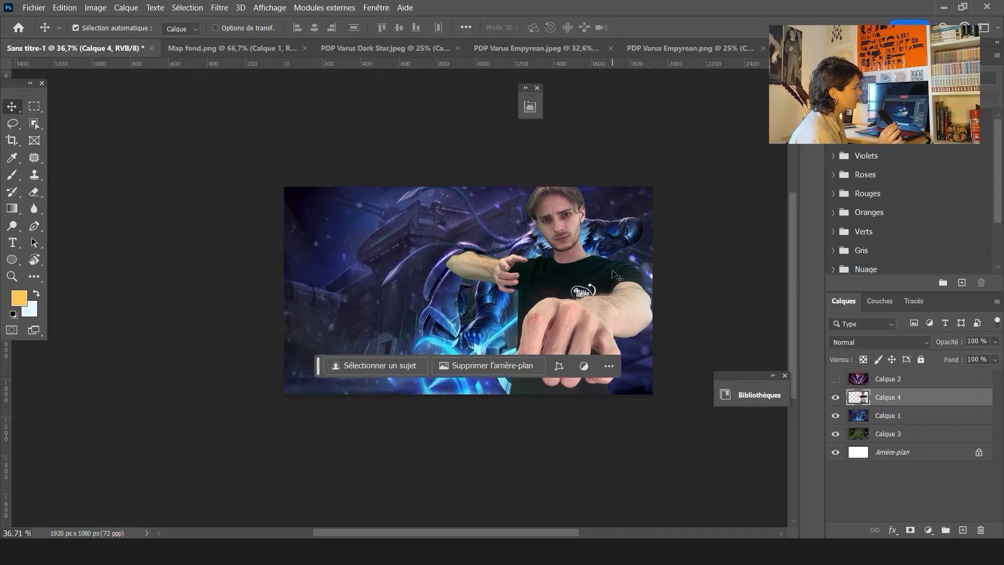
Flip Calque 1 horizontally, enlarge it to about 106%, and shift it slightly down
click(392, 393)
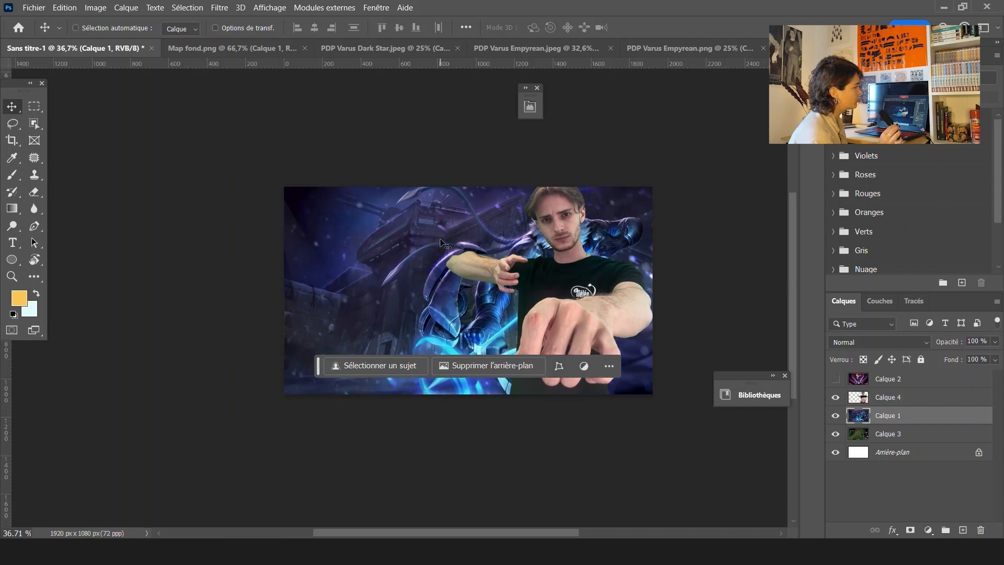
key(ctrl+t)
click(417, 434)
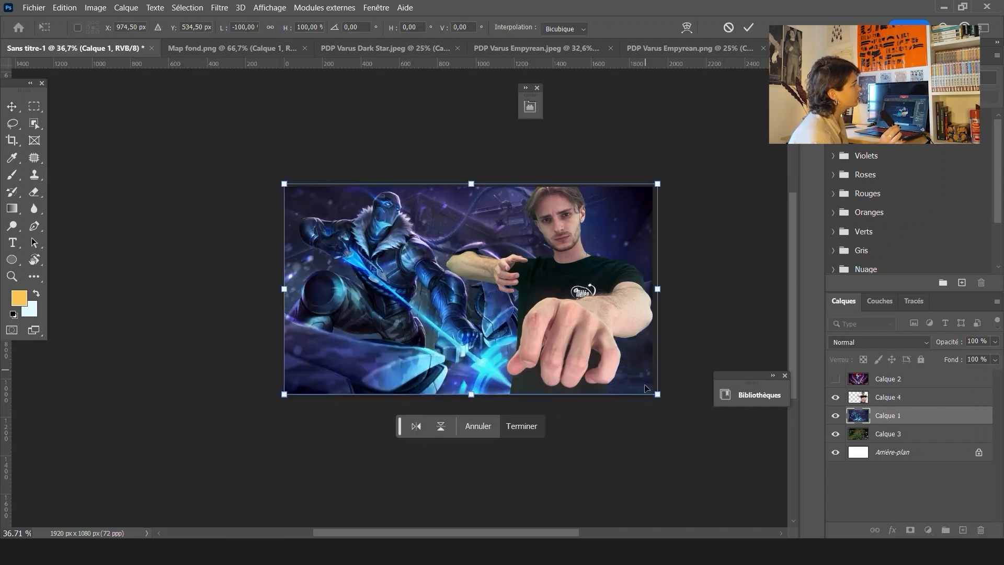
drag(655, 395, 669, 401)
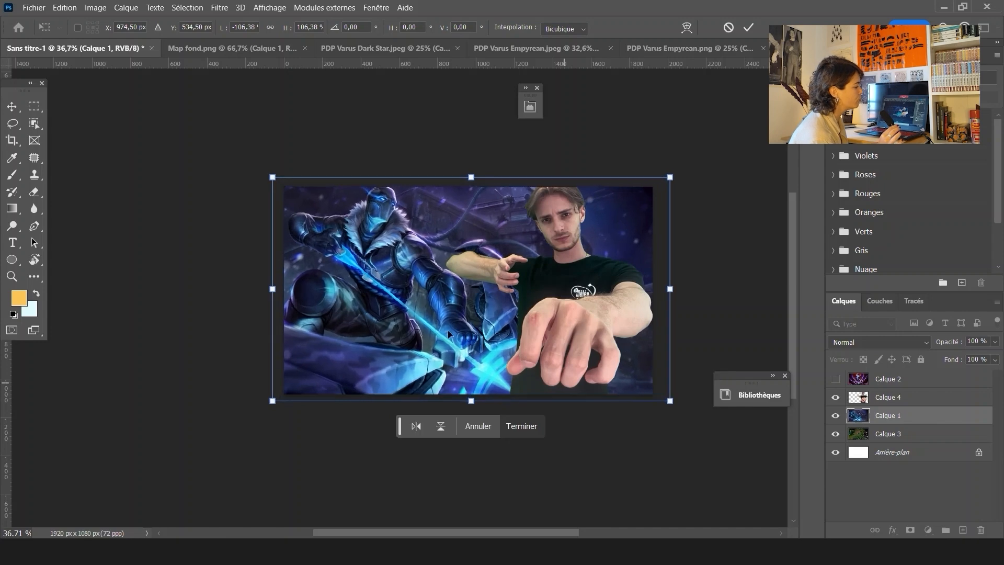
drag(445, 324, 446, 333)
key(Return)
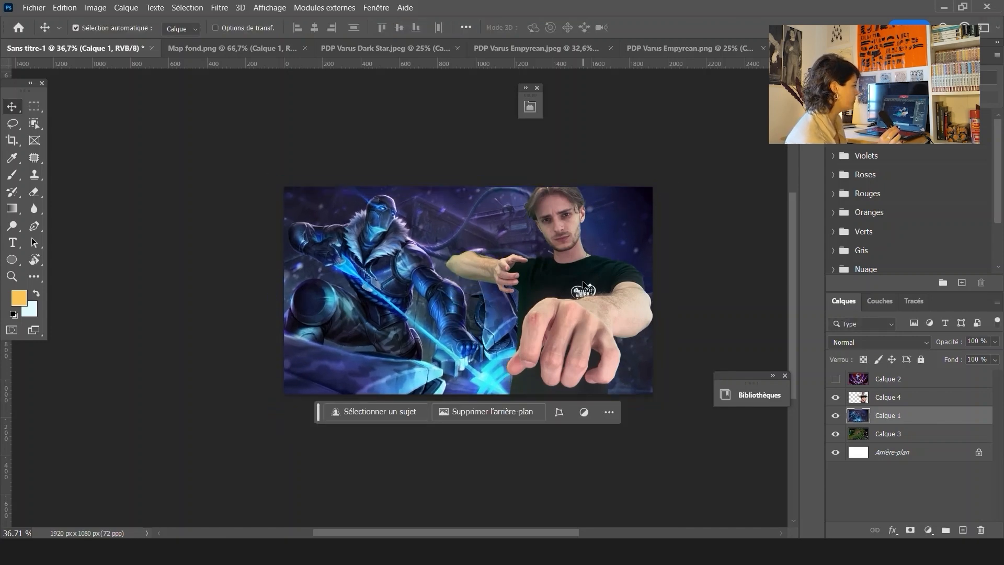
Hide Calque 1, show Calque 2, and move Calque 2 just below the person layer
click(835, 415)
click(835, 379)
drag(889, 379, 889, 406)
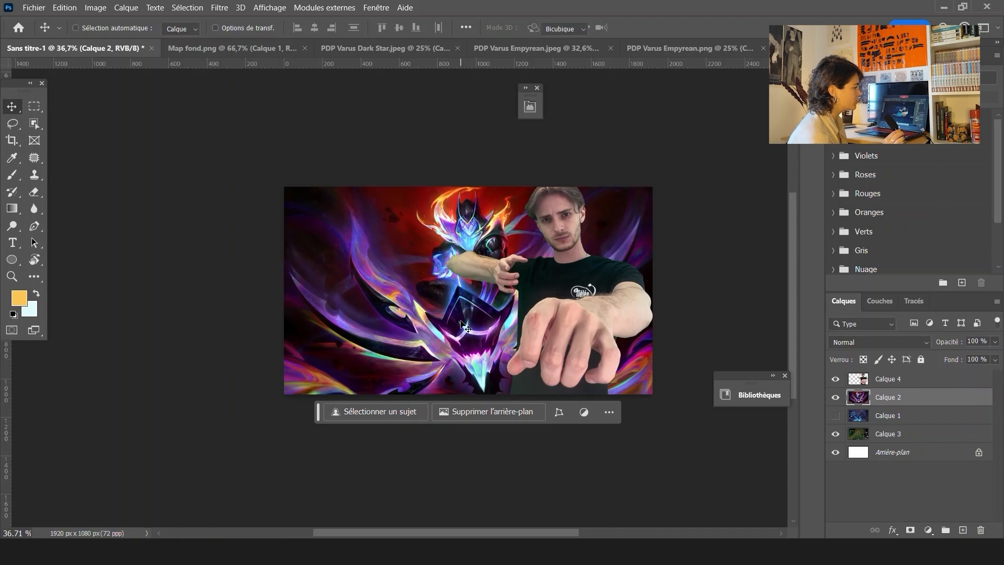
Scale up and reposition Calque 2 with Free Transform so it fills the left side of the canvas
key(ctrl+t)
drag(653, 394, 695, 418)
drag(452, 341, 372, 339)
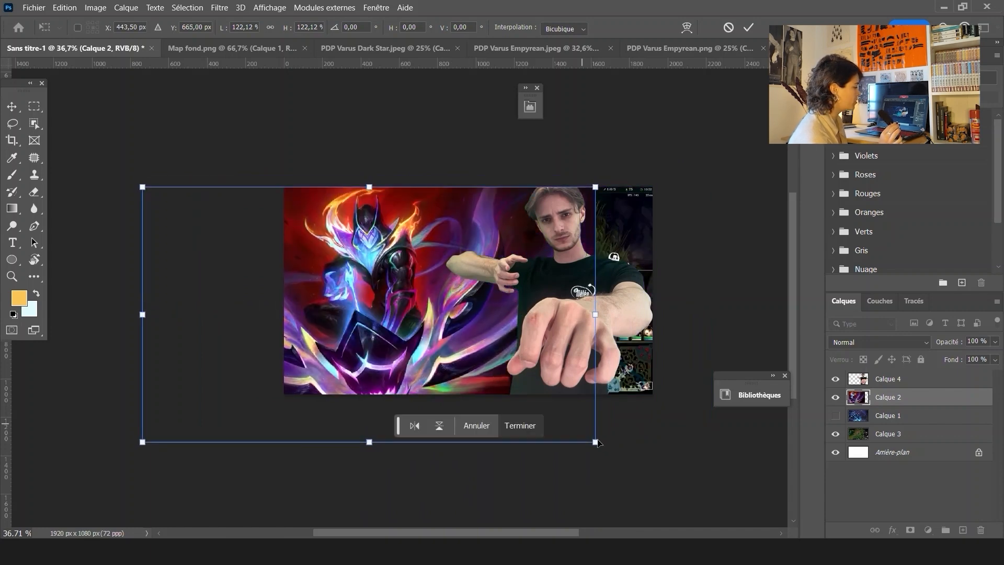
drag(597, 442, 549, 354)
drag(460, 340, 506, 345)
key(Return)
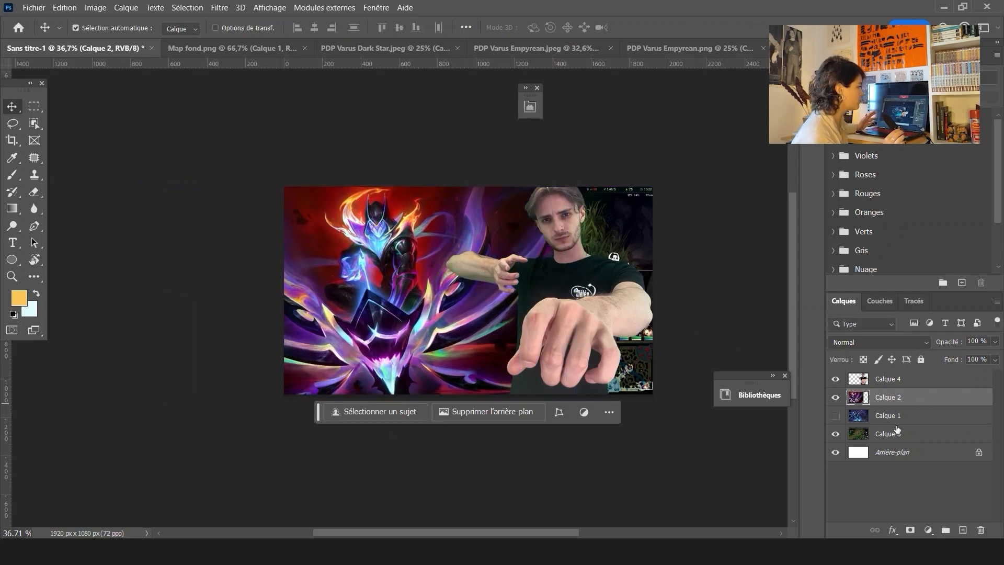
Lasso the area around the person's outstretched arm and run Generative Fill with the prompt "arc with arrow"
click(837, 397)
click(837, 397)
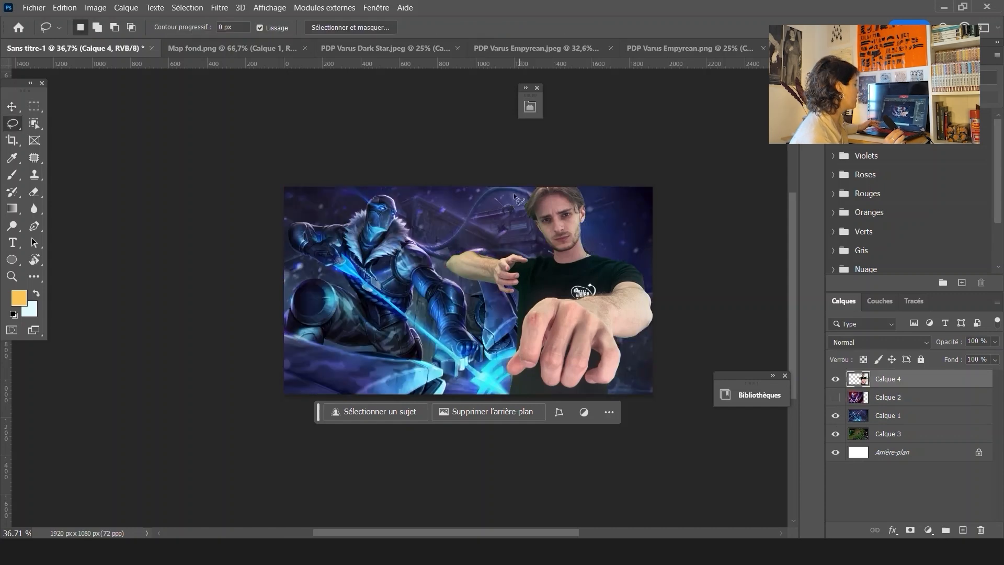
drag(510, 192, 509, 340)
drag(534, 211, 534, 209)
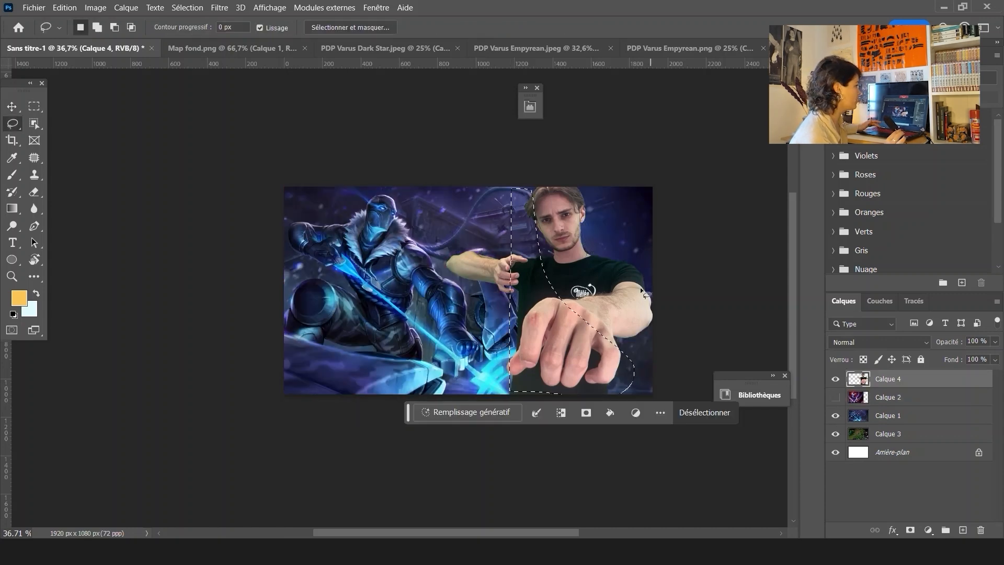
click(518, 415)
text(arc with arrow)
key(Return)
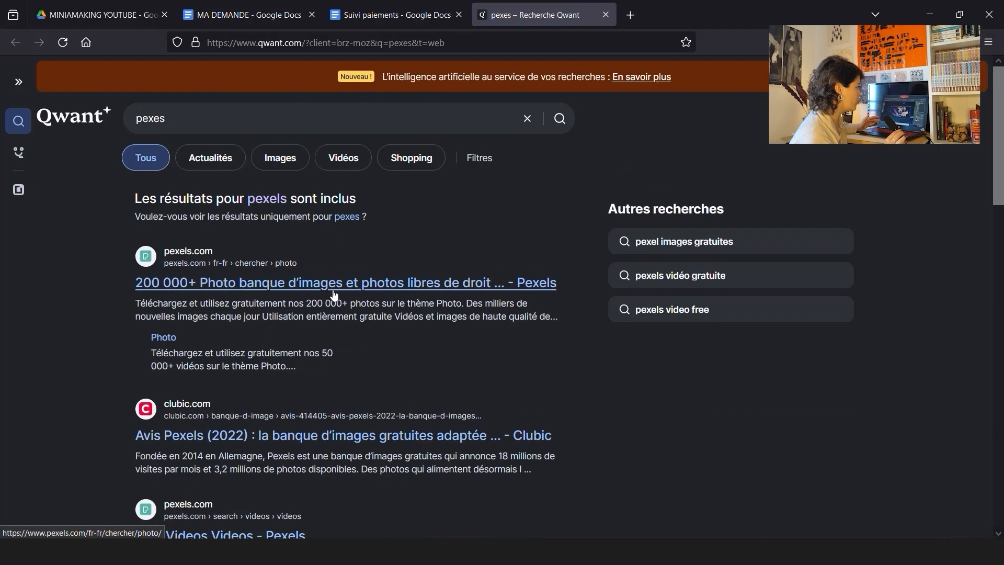
Switch to the browser and search Pexels photos for "arc png"
click(333, 285)
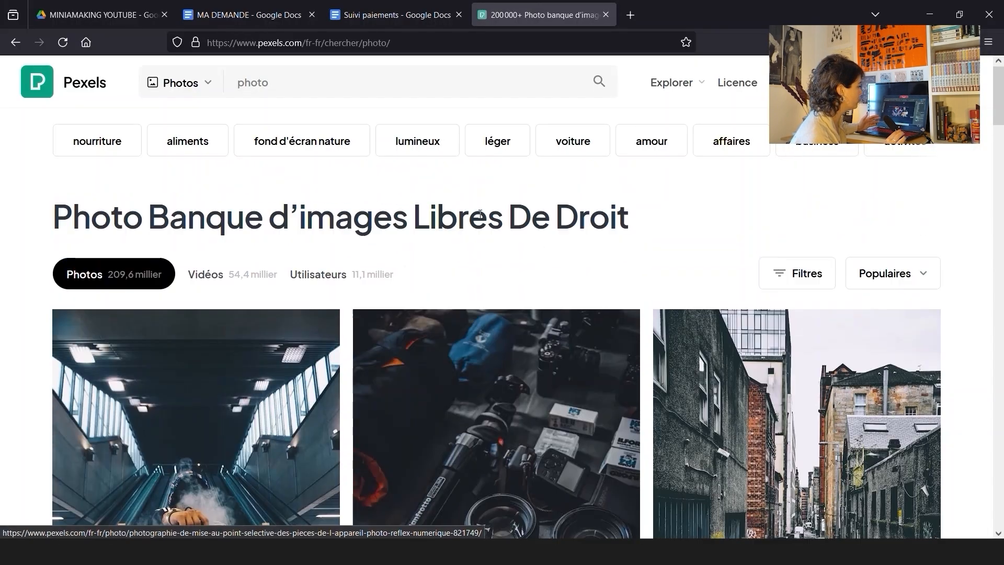
click(262, 83)
text(ar)
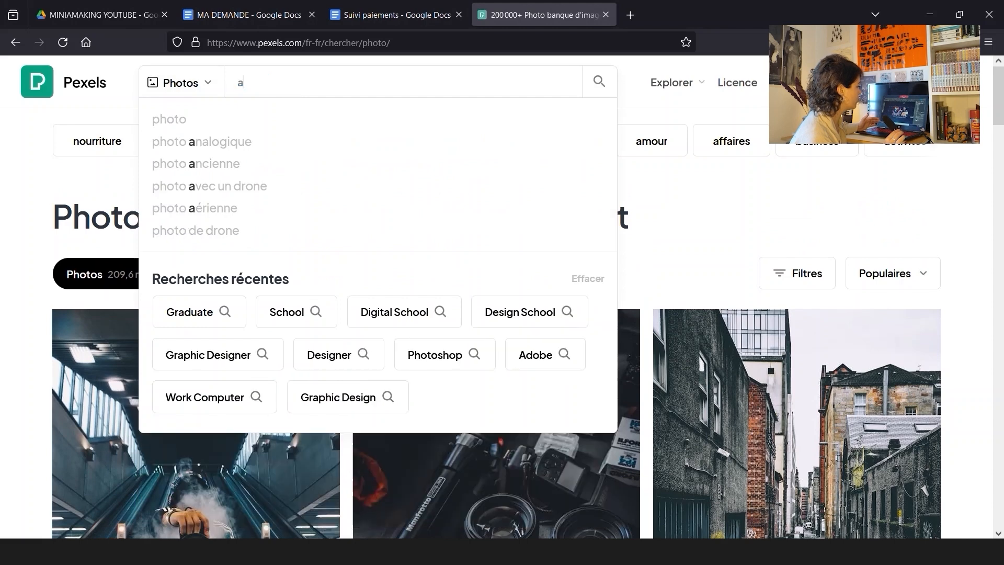
text(c png)
key(Return)
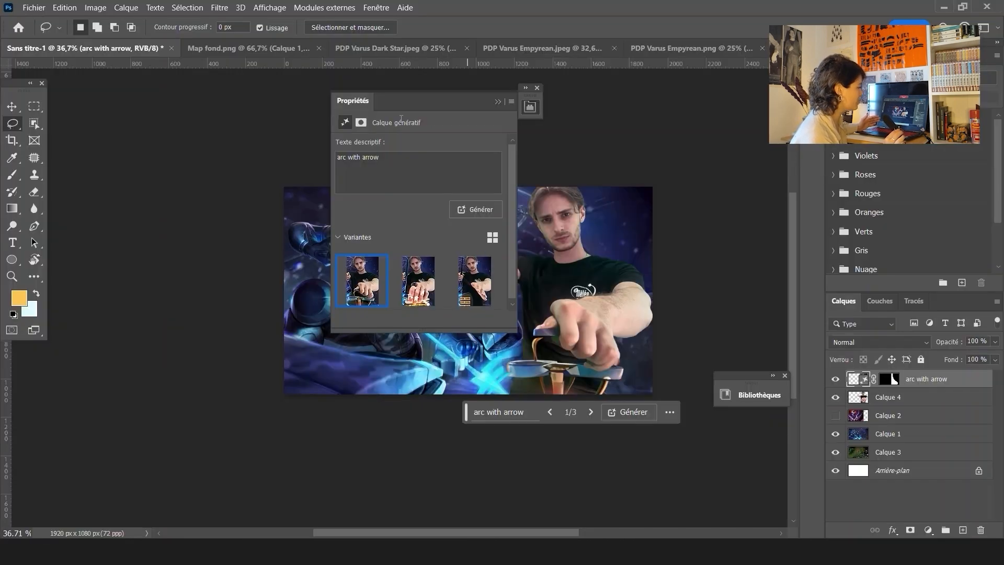
Move the Properties panel aside and compare the generated variations, keeping the first one
drag(415, 99, 268, 114)
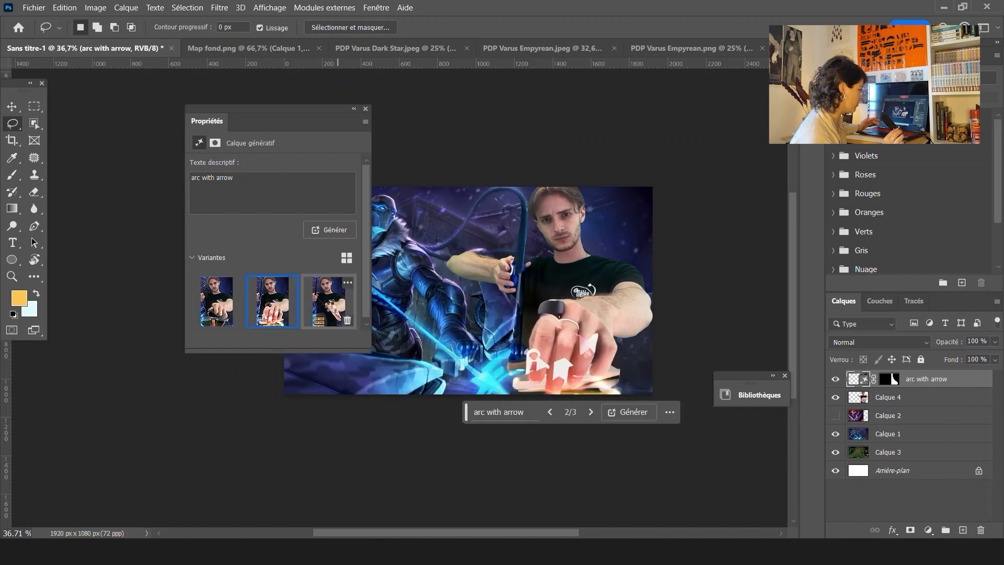
click(331, 309)
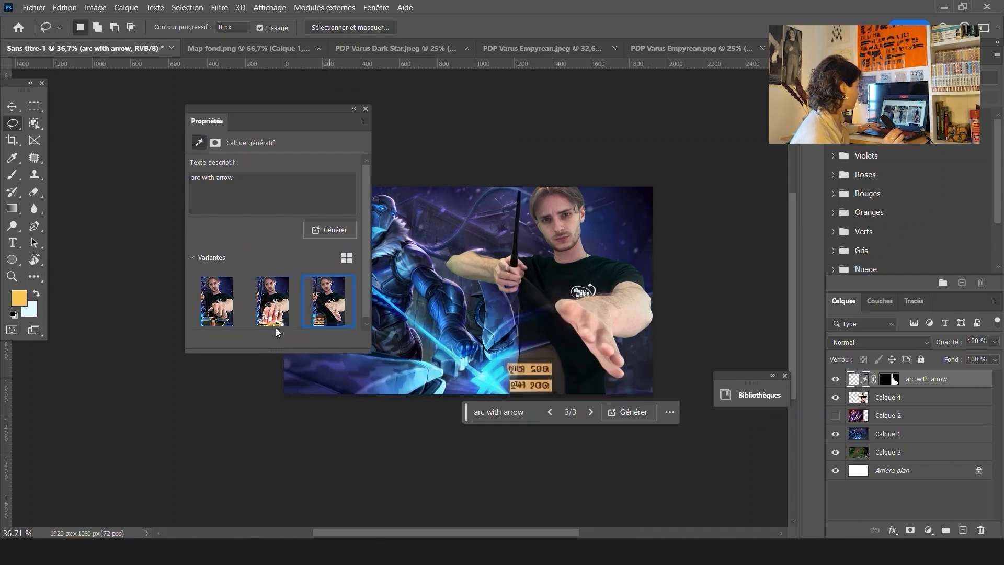
click(222, 308)
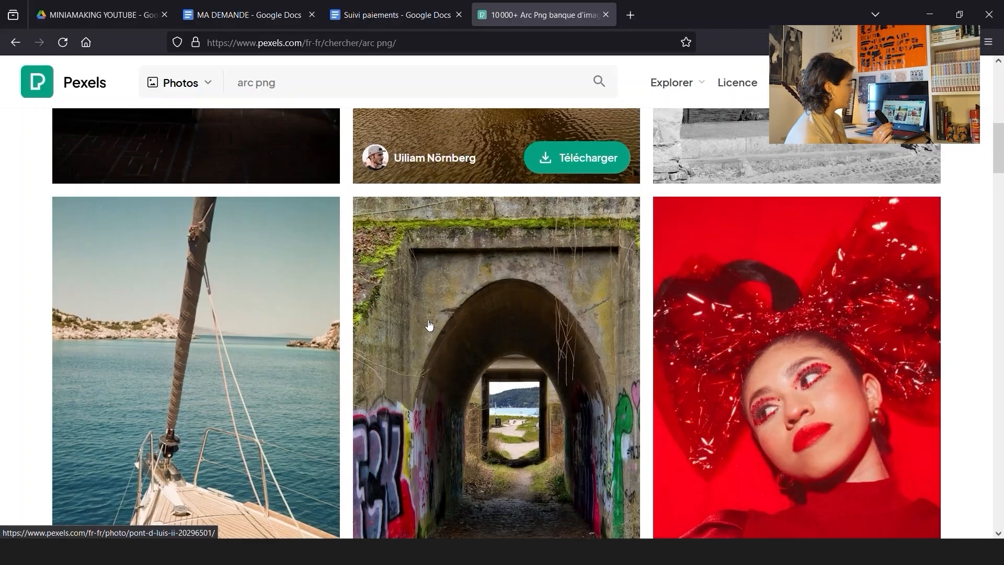
Search Pexels photos for "archer" and scroll through the results
click(309, 82)
key(ctrl+a)
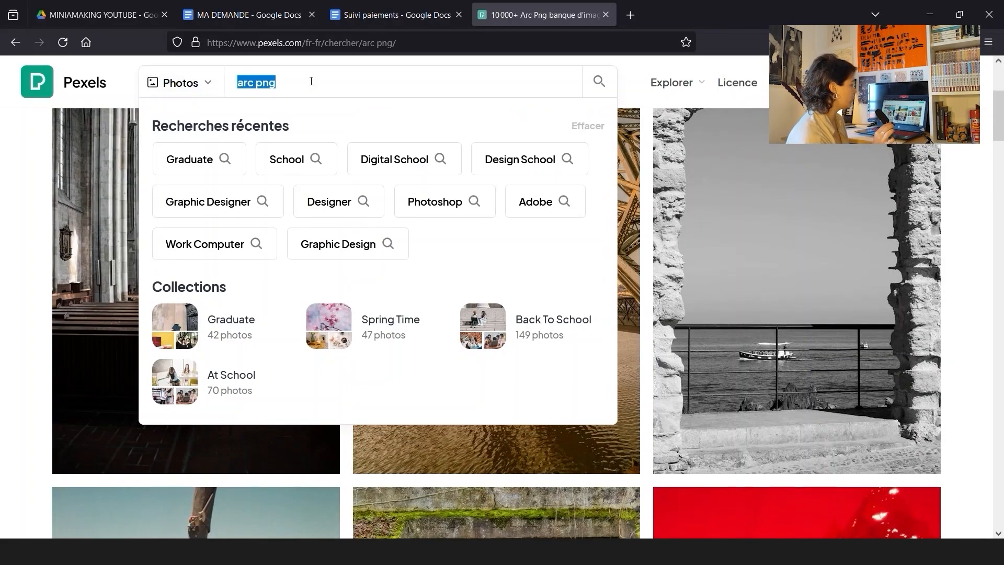
text(archer)
key(Return)
scroll(960, 272, down, 15)
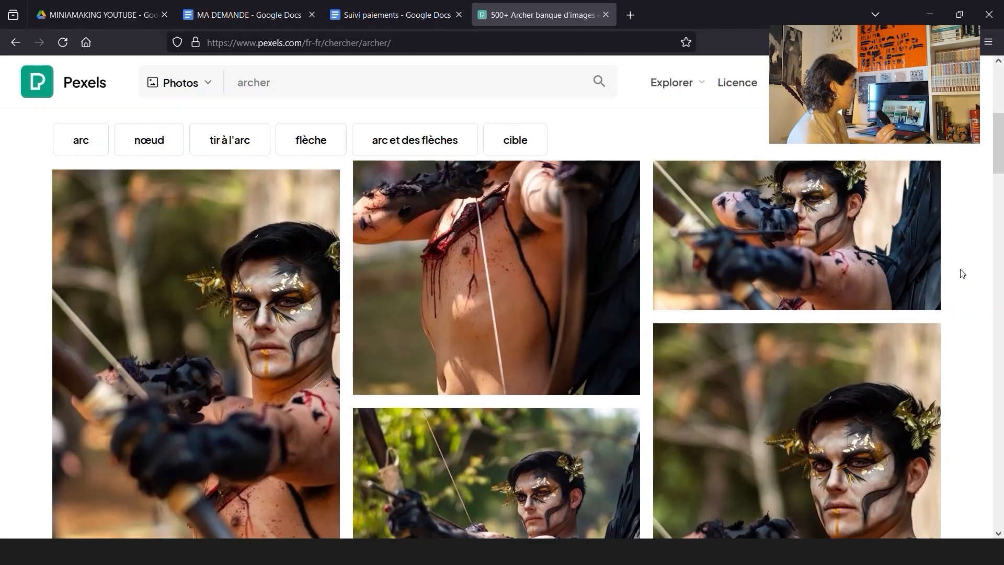
scroll(962, 272, down, 10)
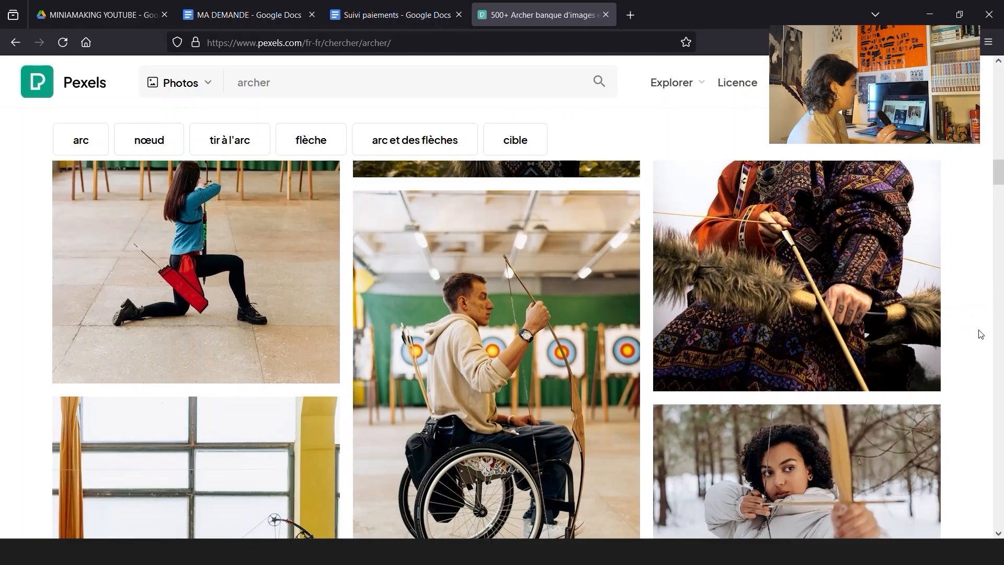
scroll(980, 334, down, 12)
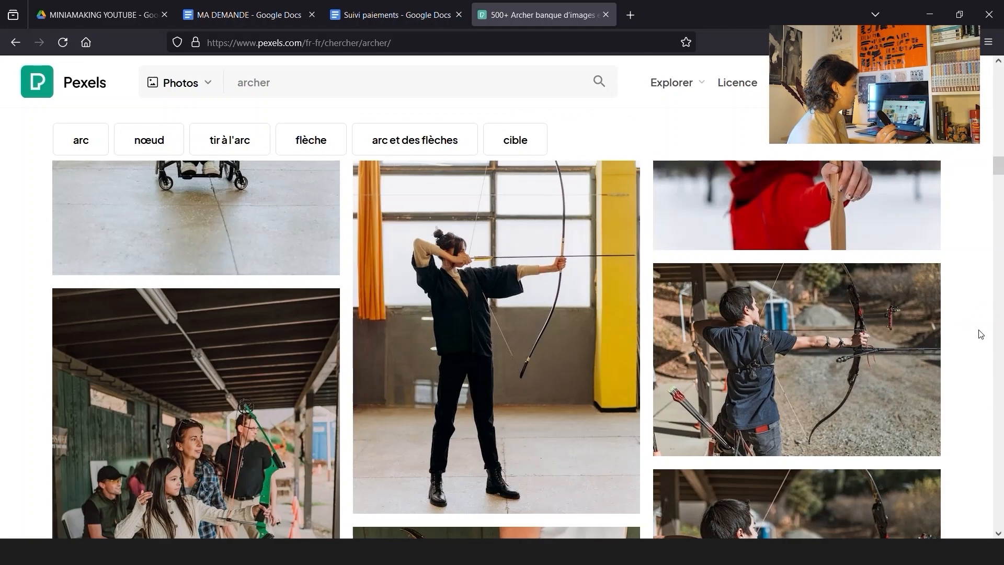
scroll(979, 332, down, 12)
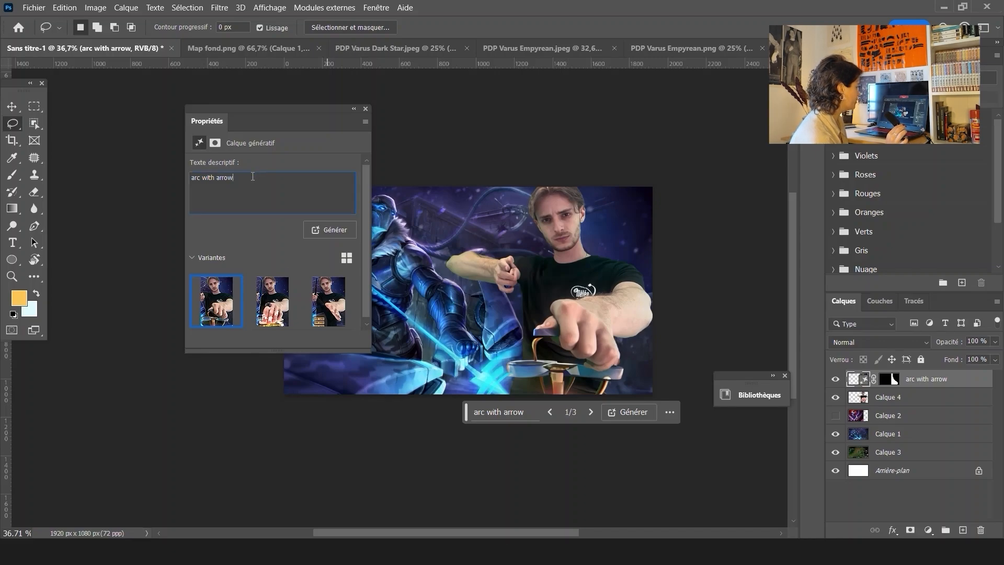
Regenerate the generative fill with the prompt "archer"
click(329, 229)
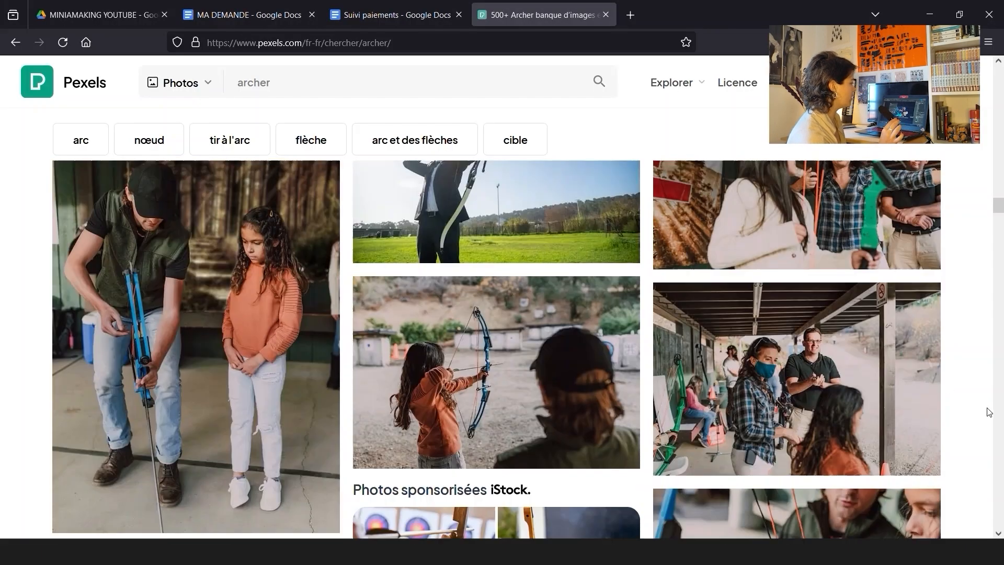
scroll(988, 411, down, 6)
scroll(988, 411, down, 12)
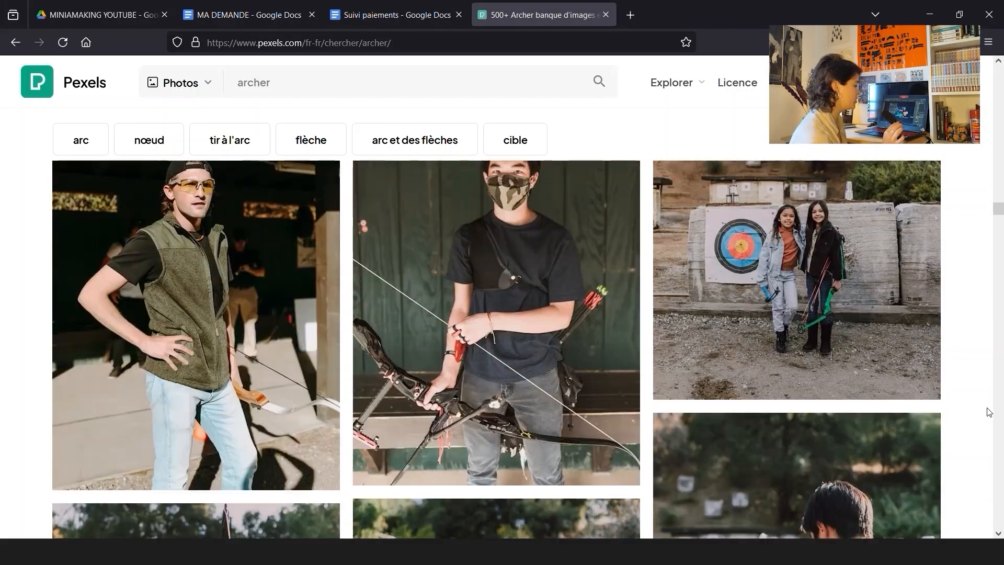
scroll(989, 411, down, 5)
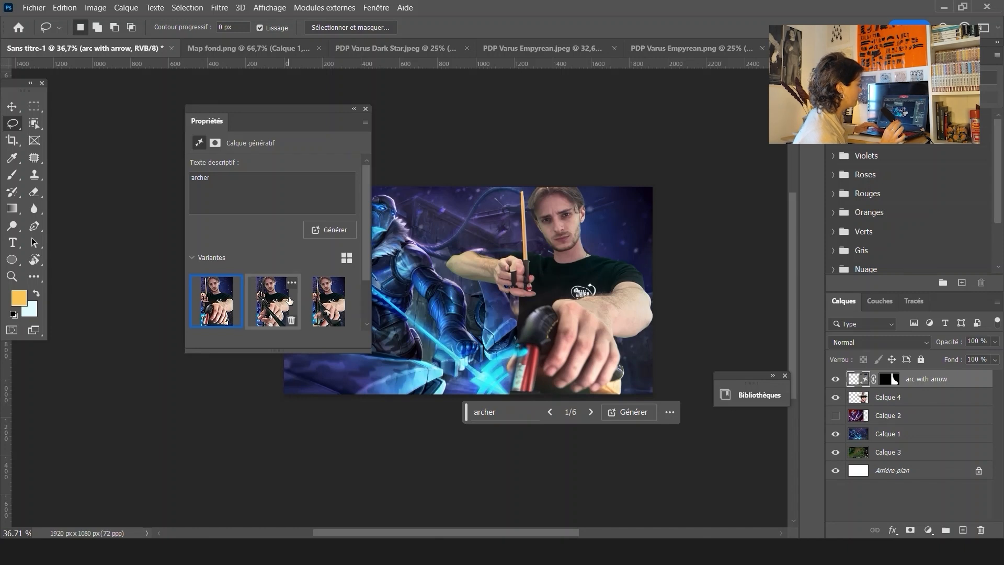
Pick the third "archer" variation, move the Properties panel, and generate more variations
click(289, 301)
click(321, 307)
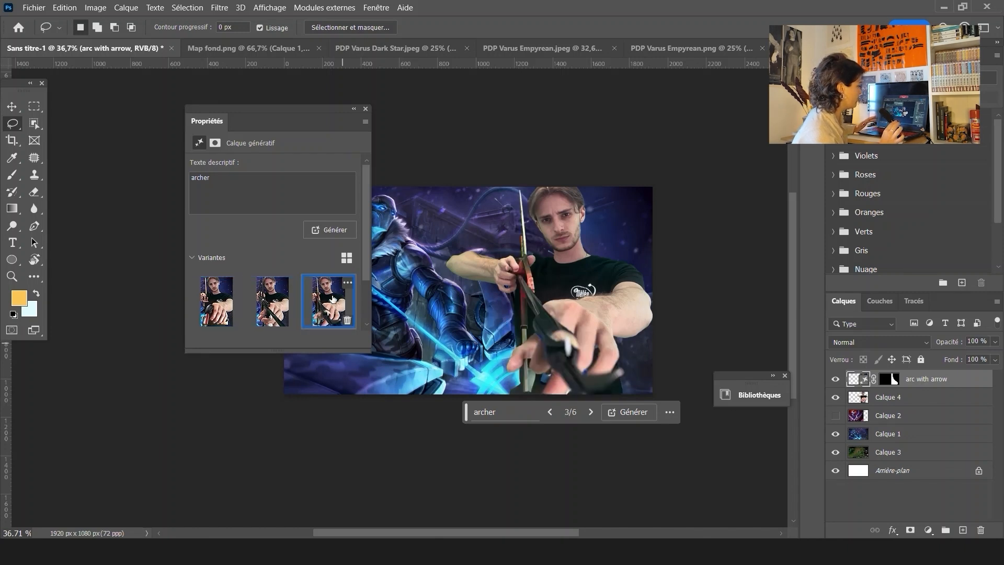
drag(305, 121, 206, 140)
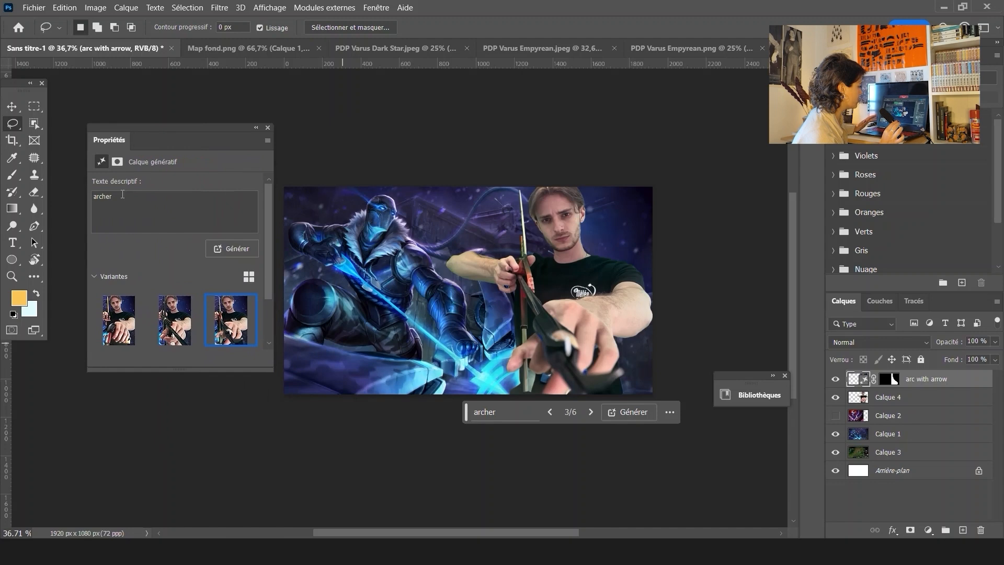
click(233, 250)
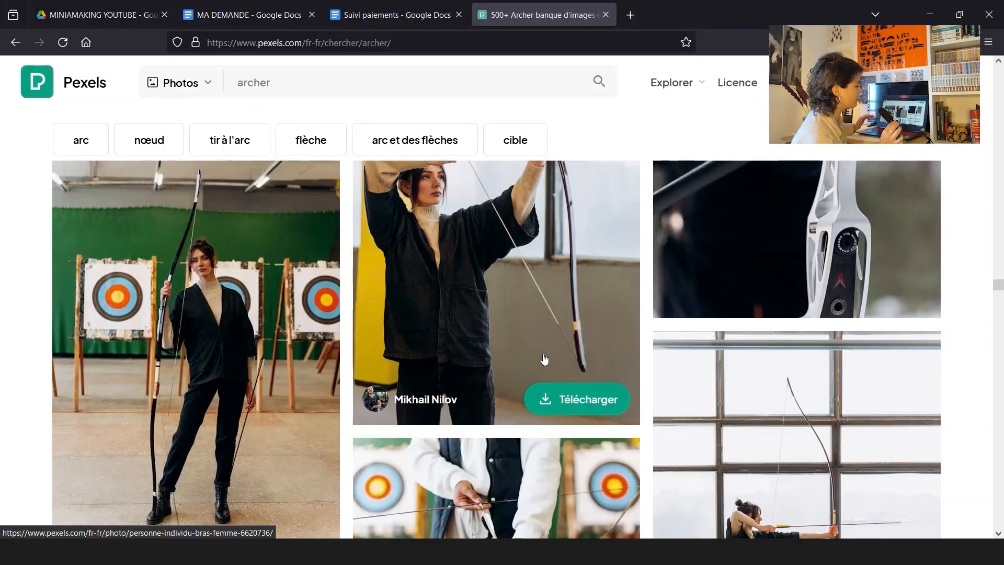
scroll(502, 345, down, 10)
Search Pexels photos for "tir"
click(228, 82)
key(ctrl+a)
text(tir)
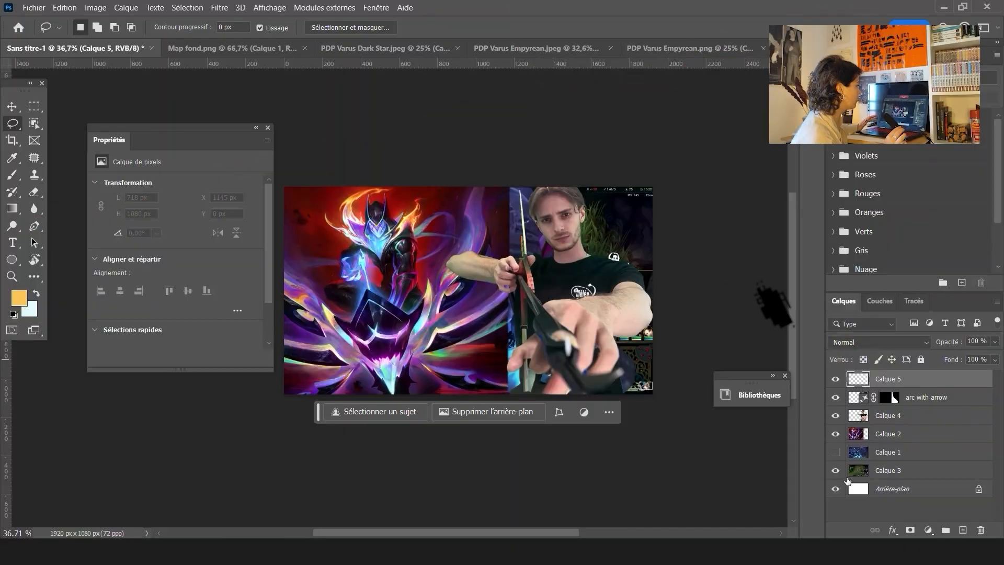
Hide Calque 2, show Calque 1 and Calque 3, and move Calque 3 above Calque 1
click(835, 470)
click(835, 434)
click(835, 452)
drag(881, 474, 891, 461)
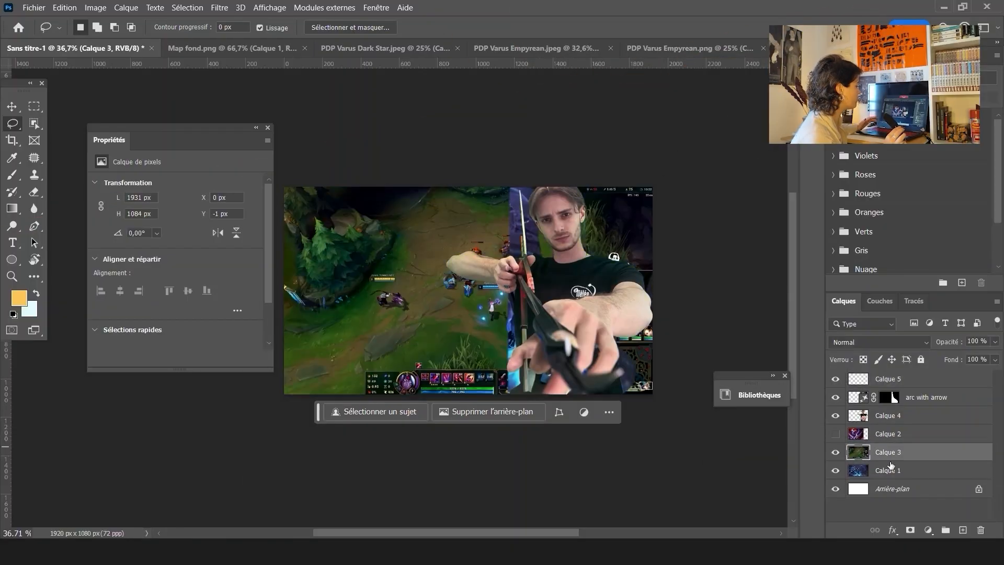
Shift Calque 3 to the right with the Move tool
click(17, 111)
drag(413, 328, 504, 328)
click(842, 342)
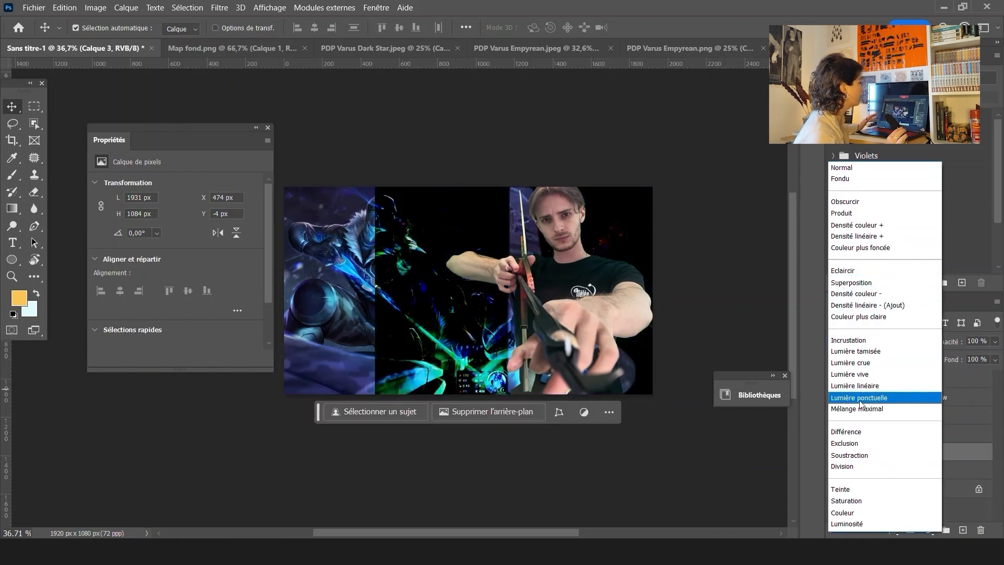
click(609, 222)
Add a layer mask to Calque 3 and paint out its left edge so it blends into the background
click(910, 530)
click(12, 175)
mouse_move(374, 291)
mouse_down()
mouse_move(426, 308)
mouse_move(424, 287)
mouse_up()
click(383, 361)
drag(383, 360, 383, 183)
mouse_move(408, 335)
mouse_down()
mouse_move(445, 363)
mouse_move(448, 354)
mouse_move(506, 374)
mouse_move(602, 441)
mouse_up()
key(v)
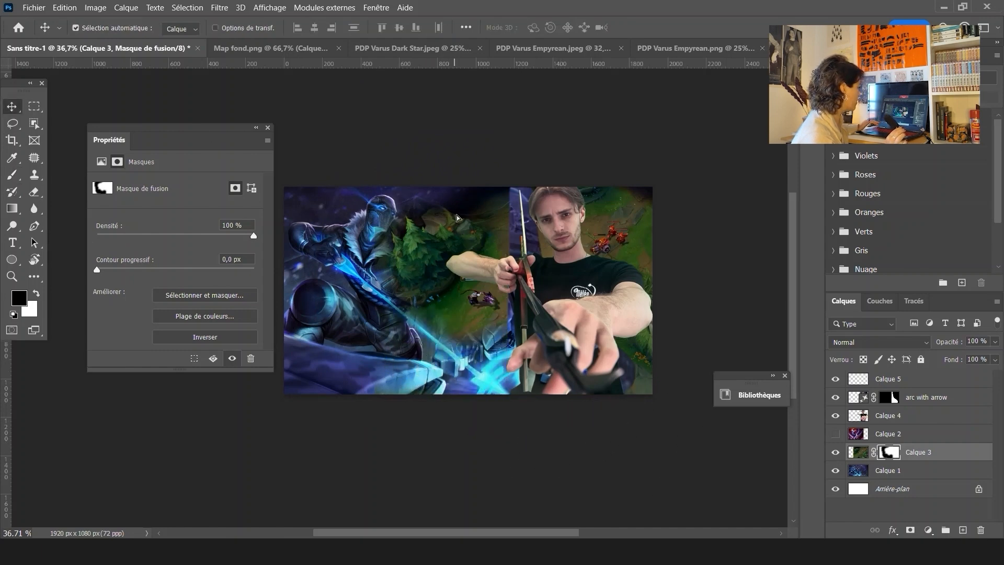
drag(452, 225, 474, 225)
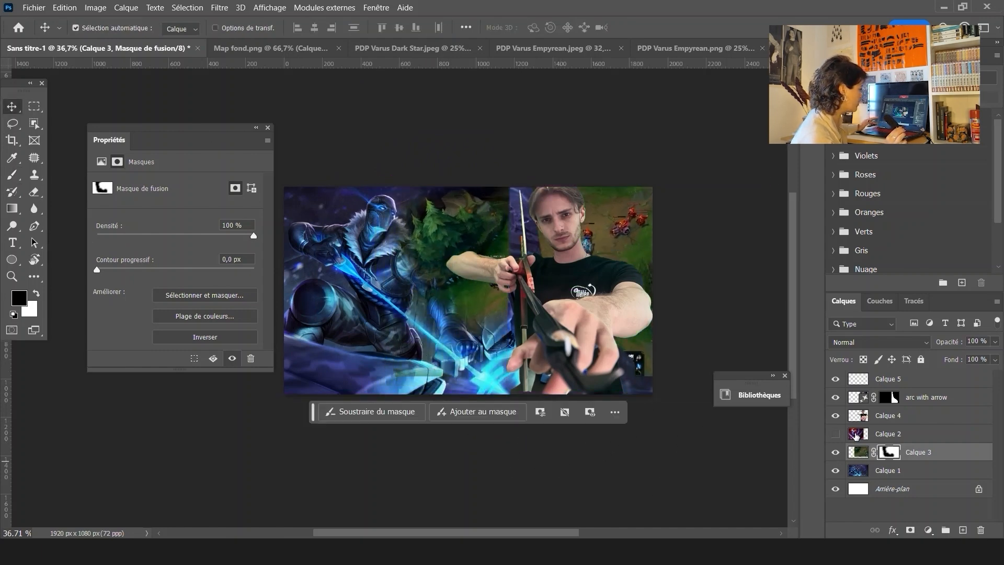
key(ctrl+z)
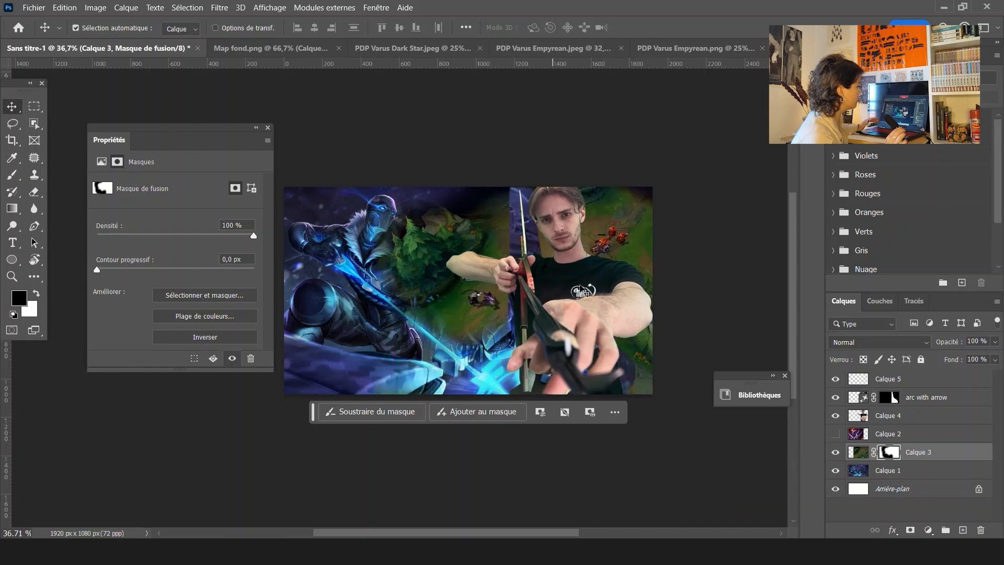
Toggle the visibility of Calque 3, Calque 2, Calque 4 and the arc with arrow layer to compare the composition
click(837, 453)
click(836, 452)
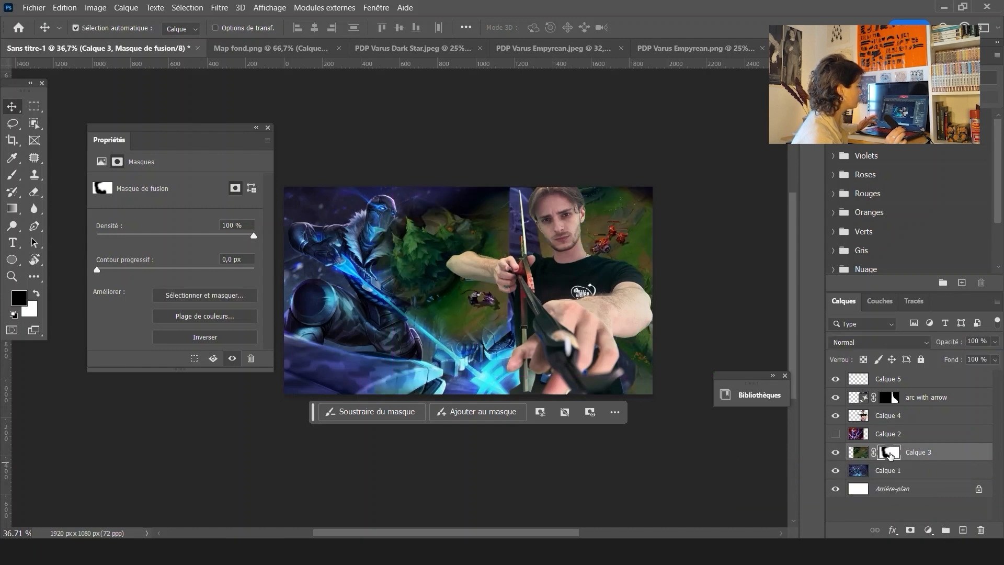
click(852, 456)
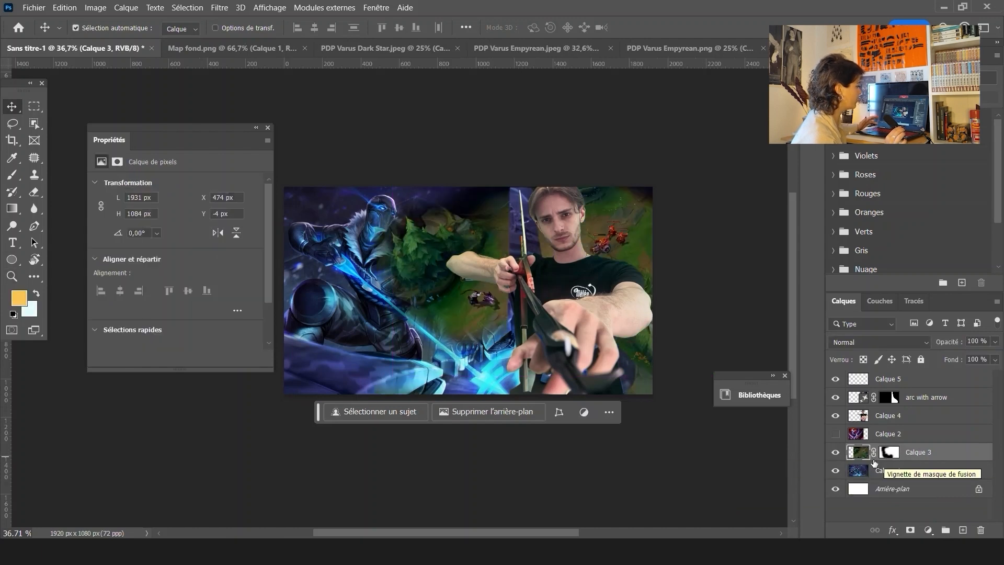
click(838, 438)
click(838, 438)
click(835, 415)
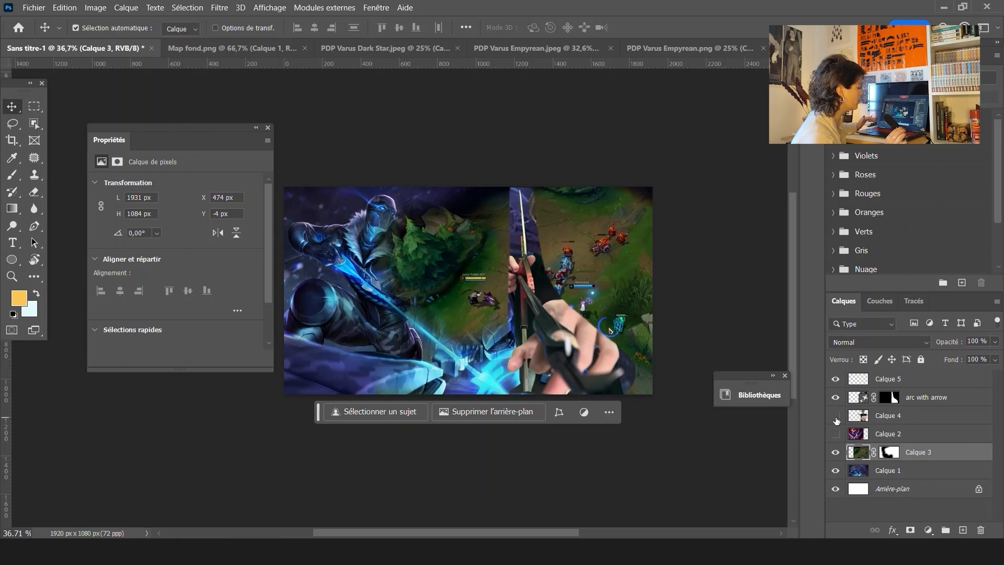
click(835, 416)
click(835, 397)
click(836, 397)
Select the arc with arrow layer's mask and paint on it with the Brush near the drawing hand
click(887, 398)
scroll(523, 245, up, 10)
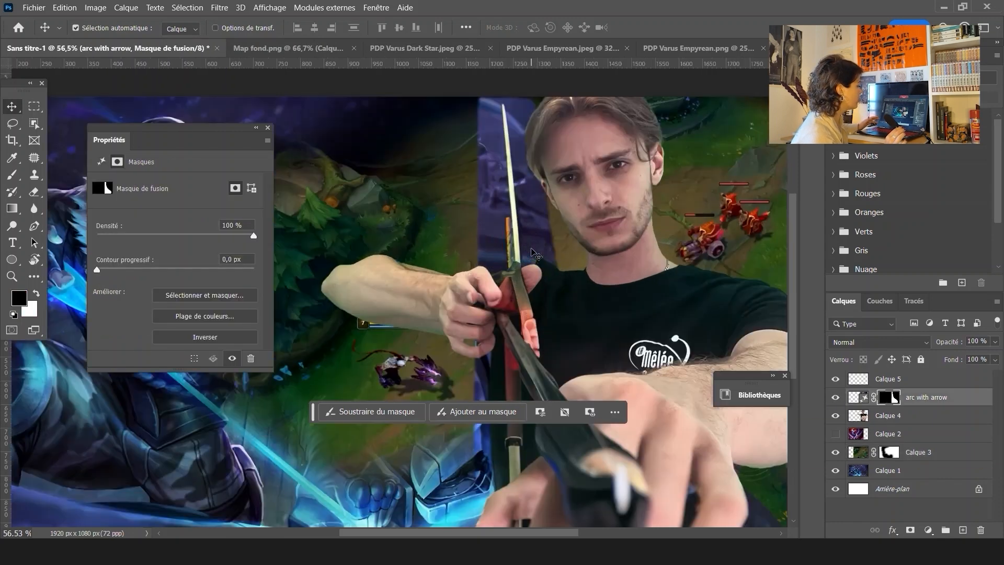
key(b)
drag(429, 275, 361, 274)
click(489, 280)
scroll(517, 229, down, 3)
scroll(517, 229, up, 4)
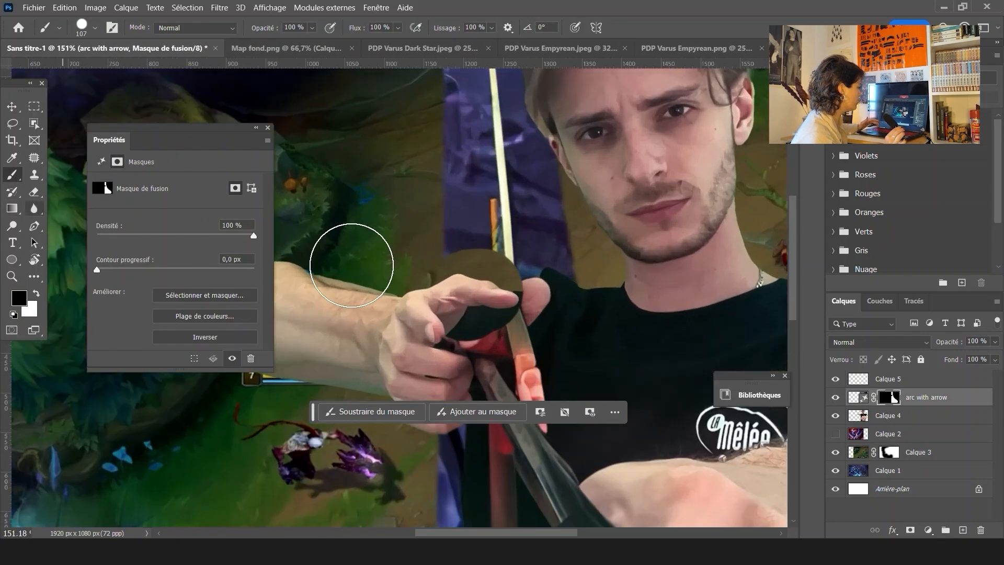
key(ctrl+z)
key(ctrl+shift+z)
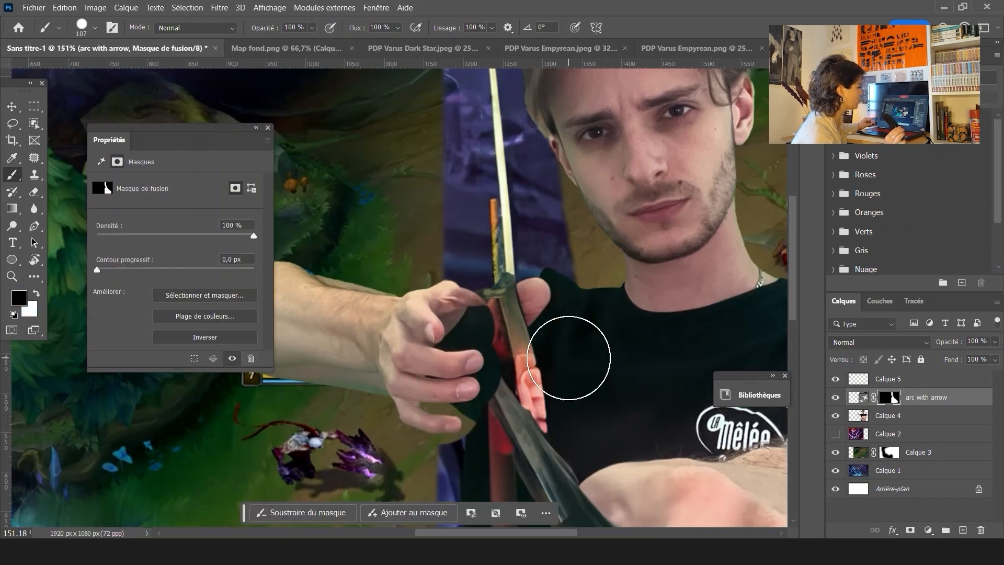
Switch the brush colour and paint the mask along the bow's shaft to blend it into the background
click(36, 293)
drag(492, 418, 472, 414)
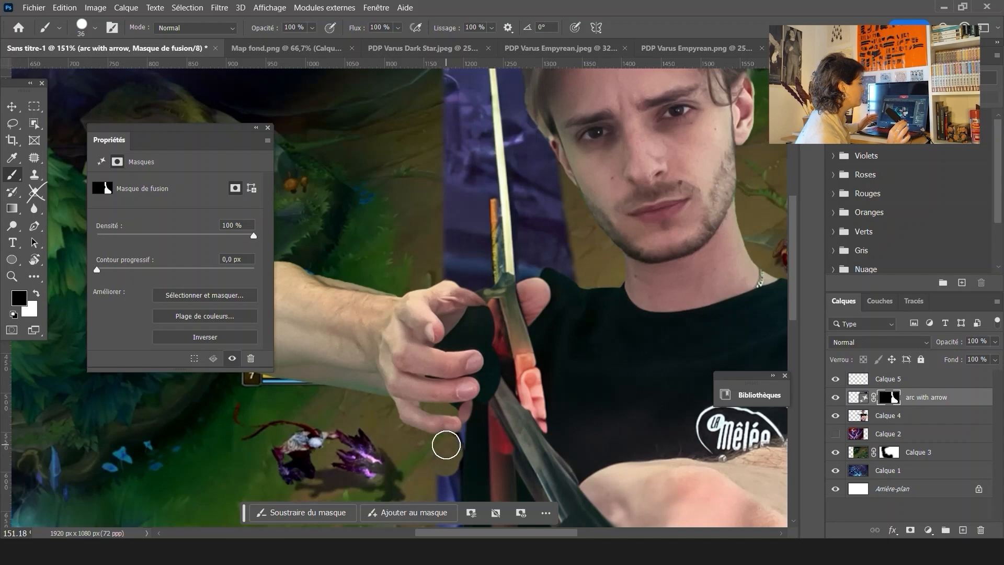
drag(457, 254, 425, 368)
drag(421, 206, 435, 210)
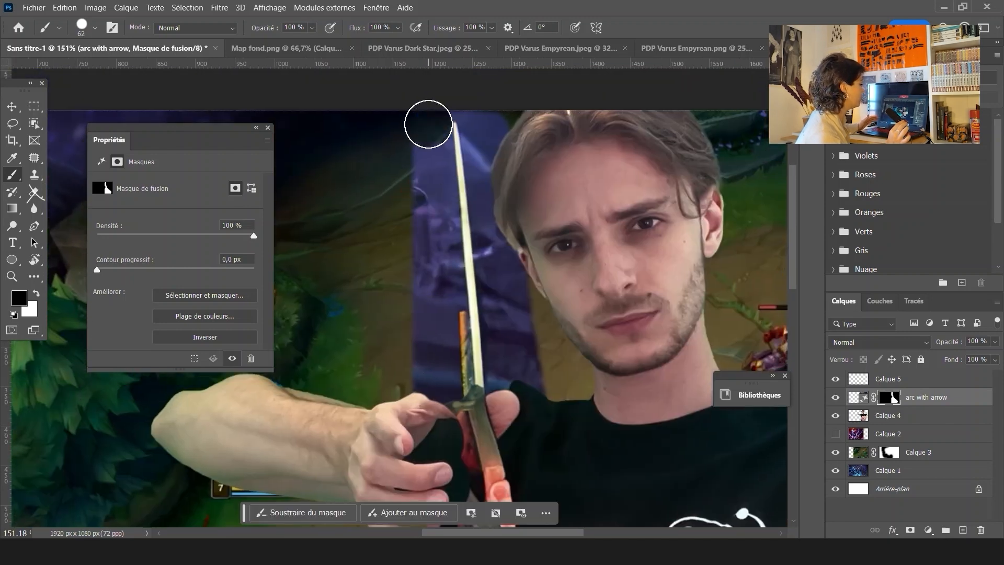
drag(432, 159, 432, 167)
drag(406, 204, 418, 205)
mouse_move(424, 179)
mouse_down()
mouse_move(433, 285)
mouse_move(414, 309)
mouse_move(426, 316)
mouse_move(425, 359)
mouse_up()
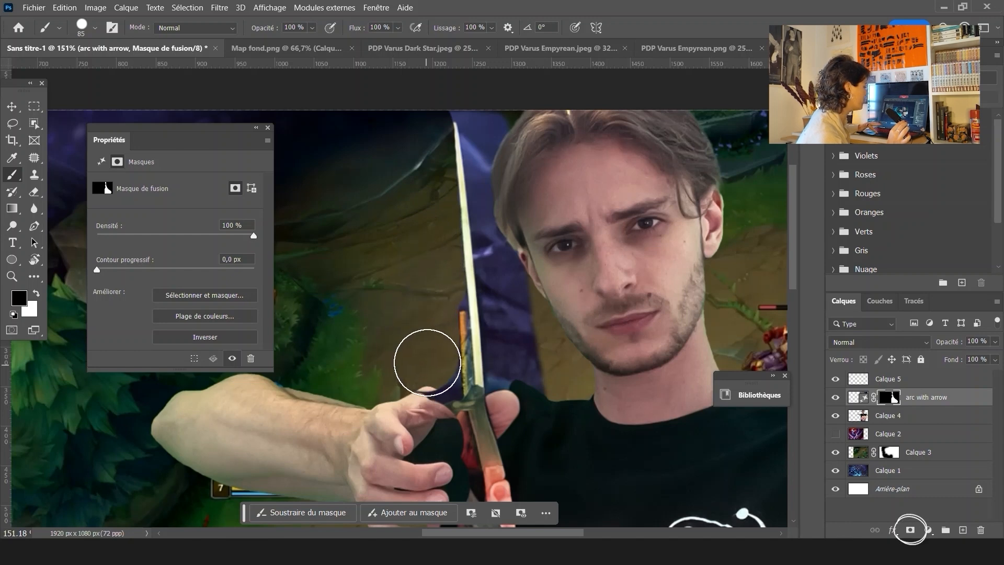
Swap colours and touch up the mask around the hand holding the arrow
click(37, 296)
click(433, 419)
mouse_move(430, 436)
mouse_down()
mouse_move(420, 451)
mouse_move(441, 432)
mouse_up()
click(37, 294)
scroll(552, 338, down, 10)
scroll(544, 336, up, 10)
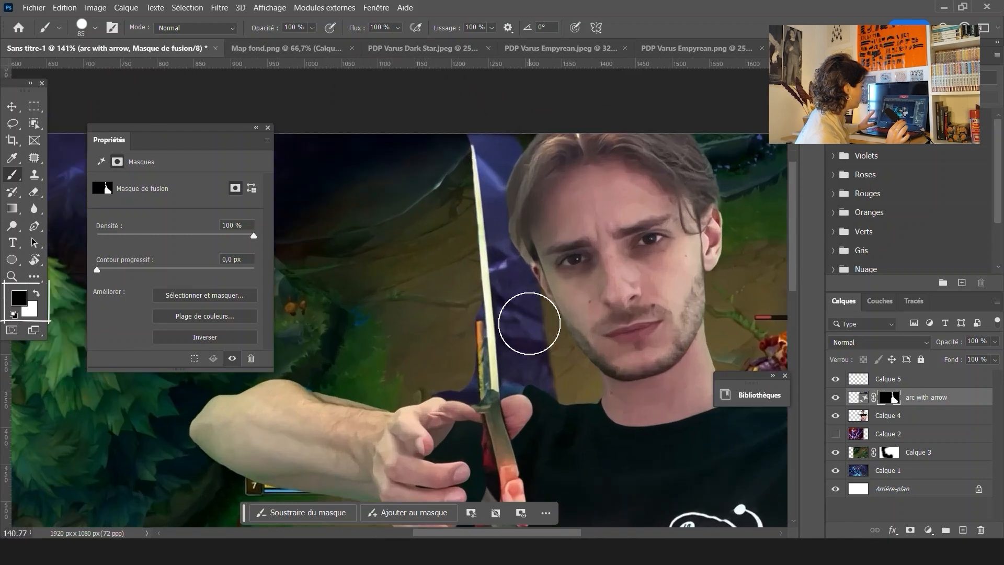
Hide the arc with arrow layer and reposition the layers with the Move tool
click(835, 397)
scroll(491, 299, down, 4)
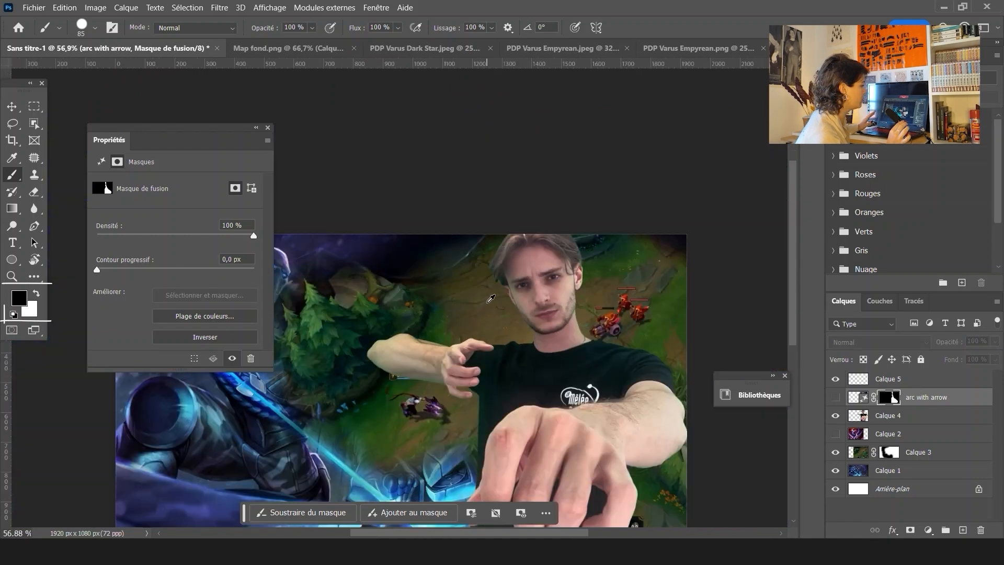
scroll(533, 309, down, 2)
click(12, 106)
drag(480, 269, 515, 227)
mouse_move(593, 263)
mouse_down()
mouse_move(573, 260)
mouse_move(583, 279)
mouse_up()
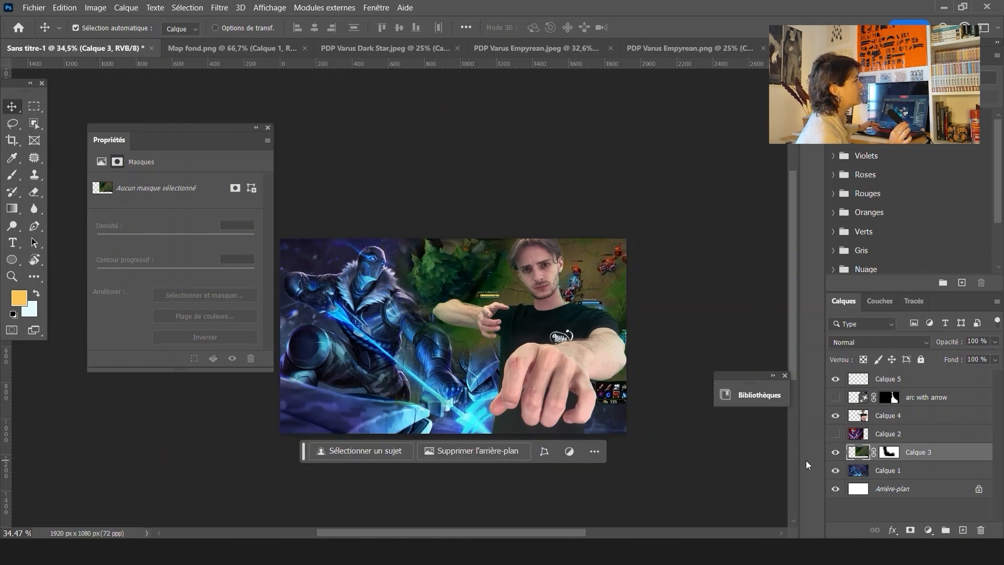
Show Calque 2, move Calque 3 above it, then scale and shift Calque 3 to the left
click(836, 434)
drag(888, 452, 888, 426)
mouse_move(592, 262)
mouse_down()
mouse_move(439, 222)
mouse_move(574, 250)
mouse_move(592, 270)
mouse_up()
key(ctrl+t)
drag(743, 410, 771, 467)
key(Return)
drag(600, 279, 548, 278)
Paint on Calque 3's mask with the Brush to blend its edge
click(889, 433)
key(b)
mouse_move(413, 296)
mouse_down()
mouse_move(377, 234)
mouse_move(452, 249)
mouse_move(381, 333)
mouse_move(406, 366)
mouse_move(436, 250)
mouse_up()
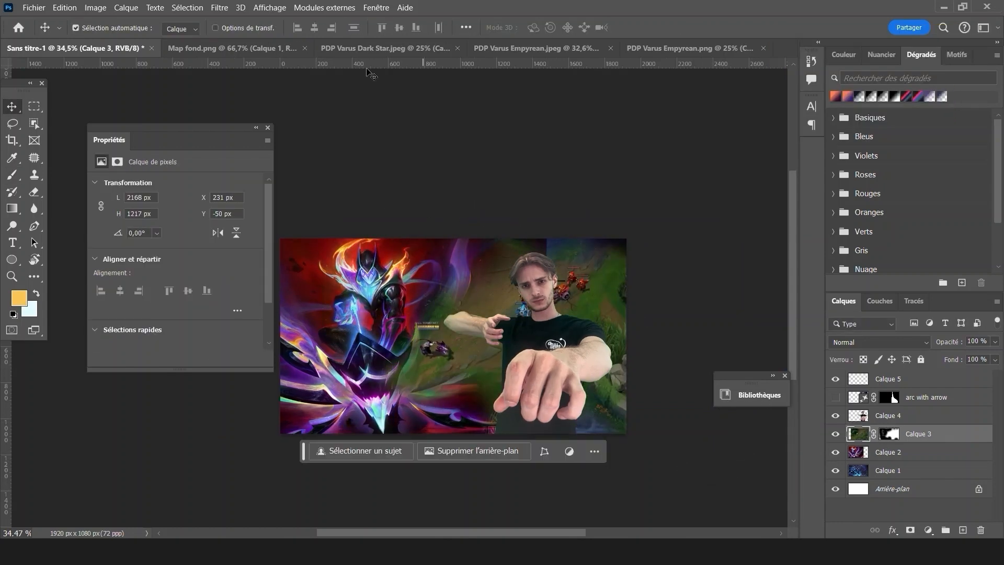
Switch to the 1.psd document
click(230, 48)
drag(485, 353, 455, 352)
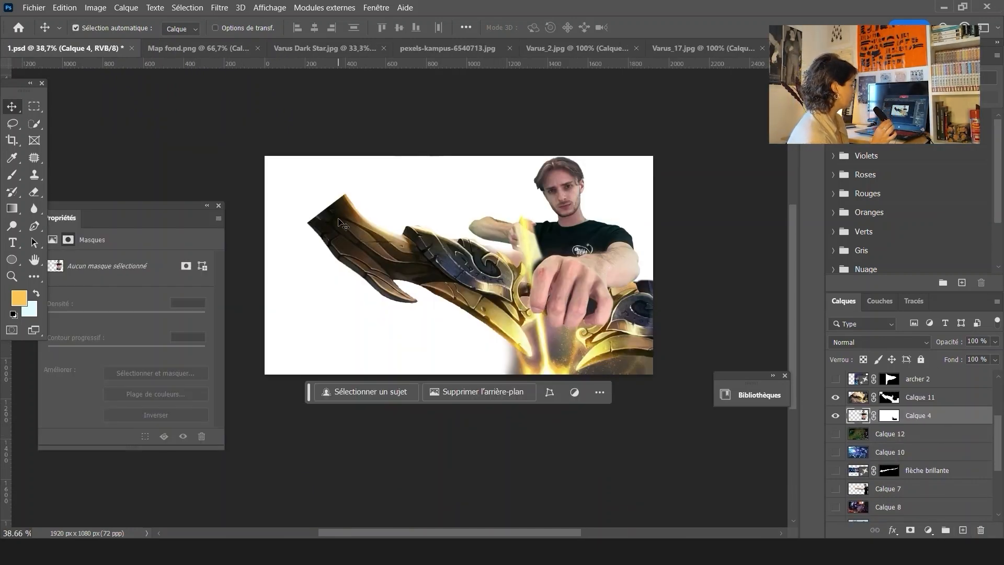
Toggle the visibility of Calque 3 and Calque 12 to compare backgrounds behind the person
scroll(896, 481, down, 3)
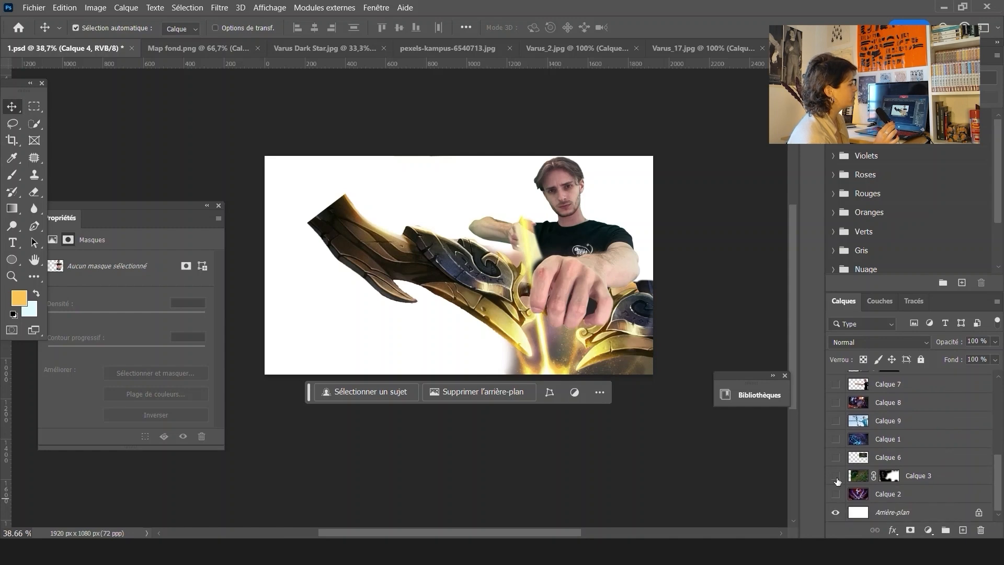
click(835, 475)
click(834, 475)
scroll(879, 465, up, 1)
click(835, 385)
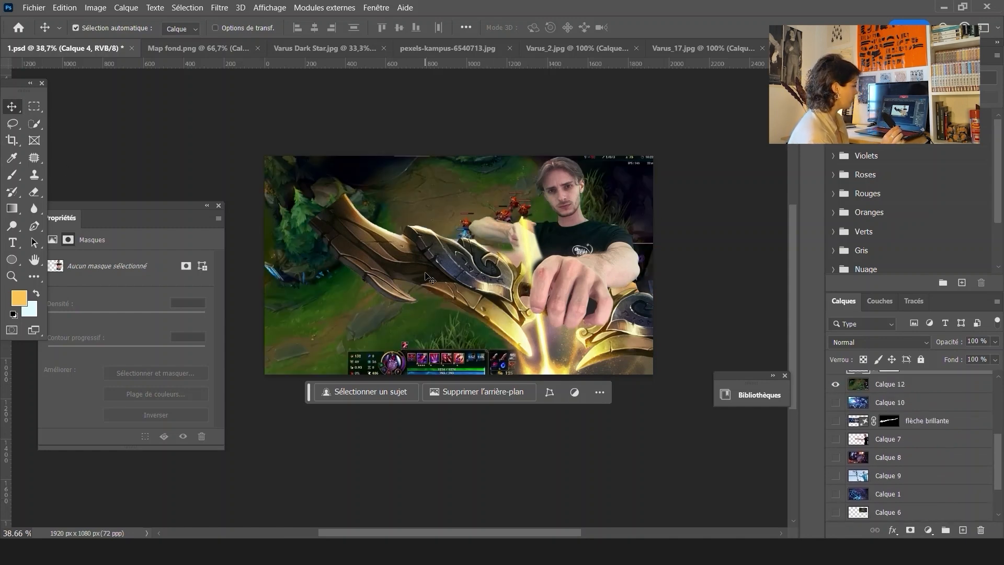
click(356, 239)
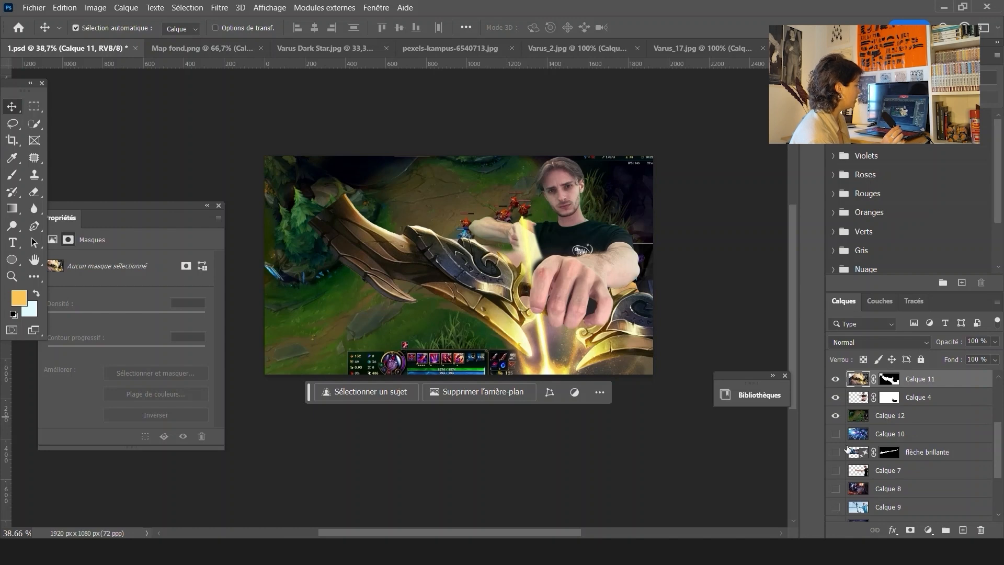
click(835, 415)
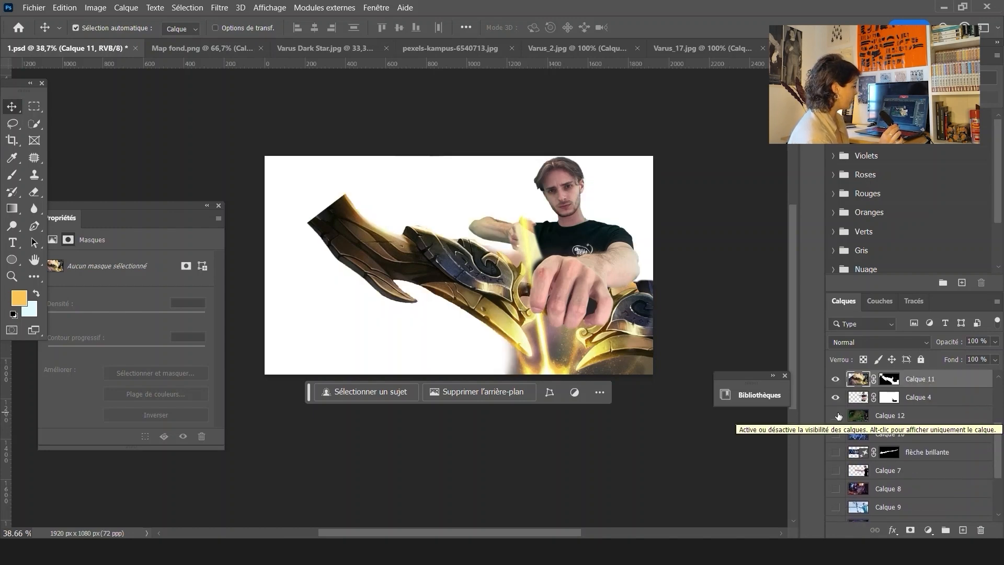
Select Calque 11's mask, reset default colours, and paint the mask around the arm and arrow glow
click(889, 378)
key(d)
scroll(538, 246, up, 6)
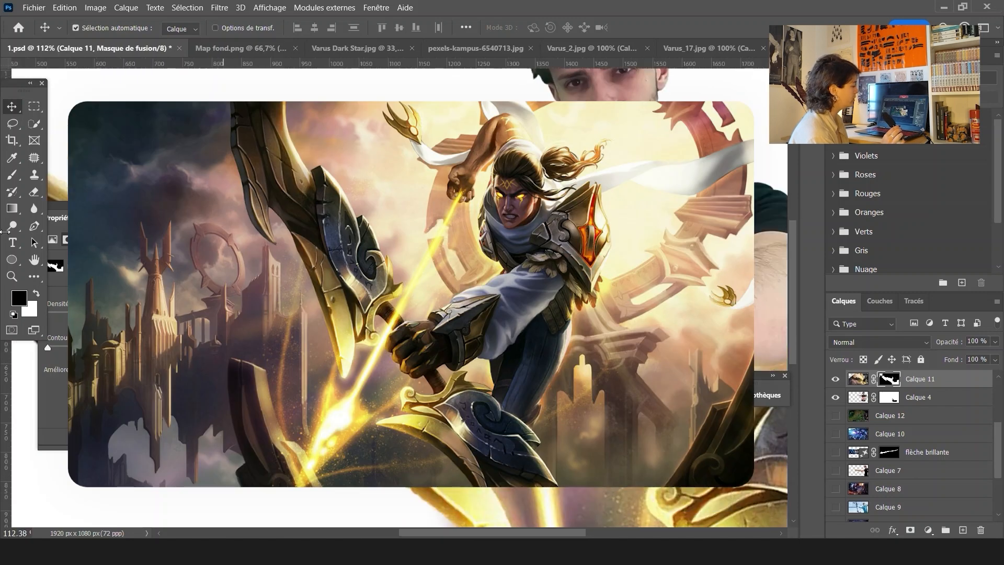
click(15, 175)
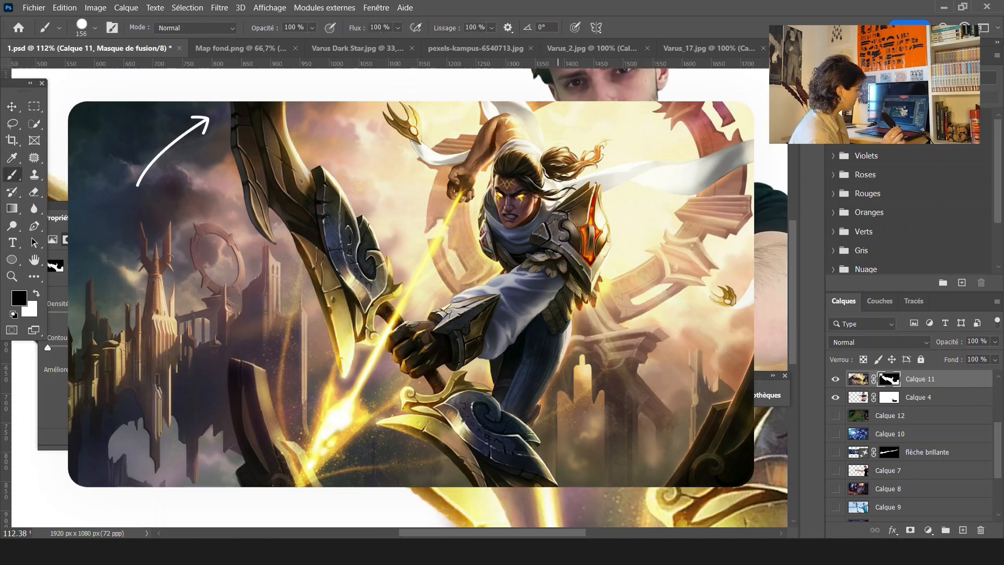
mouse_move(553, 198)
mouse_down()
mouse_move(540, 254)
mouse_move(539, 220)
mouse_move(550, 276)
mouse_up()
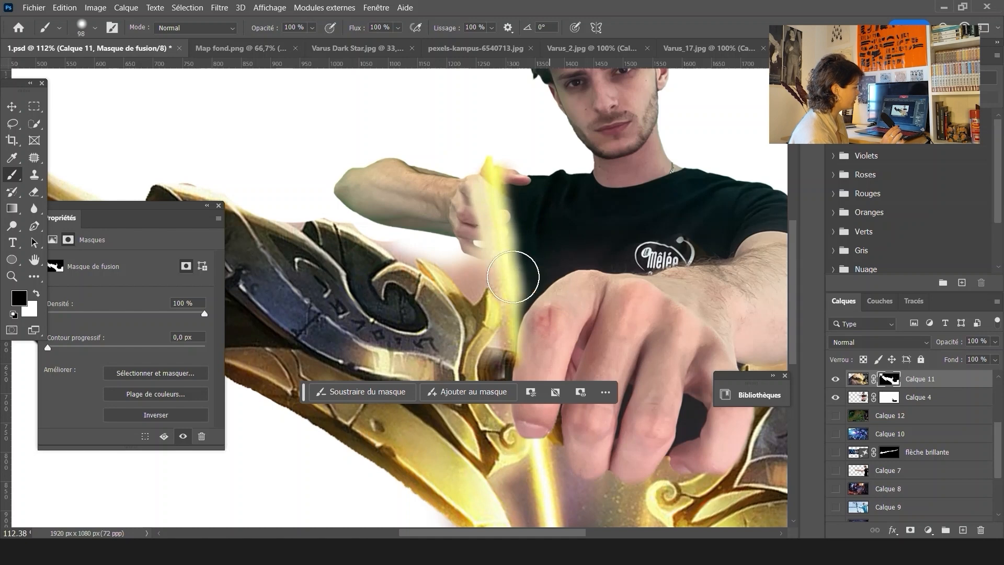
drag(464, 188, 486, 181)
drag(462, 247, 449, 246)
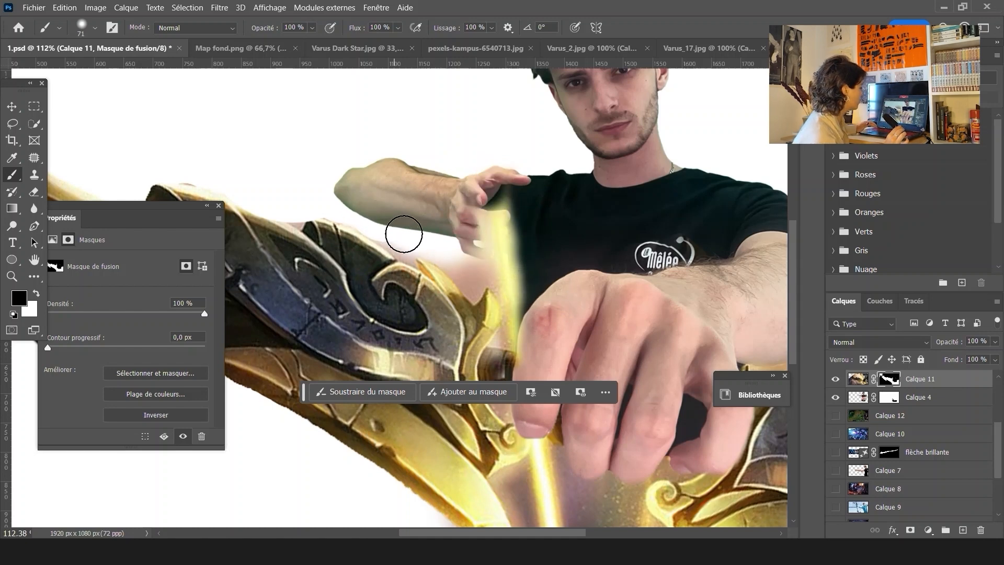
scroll(575, 235, down, 5)
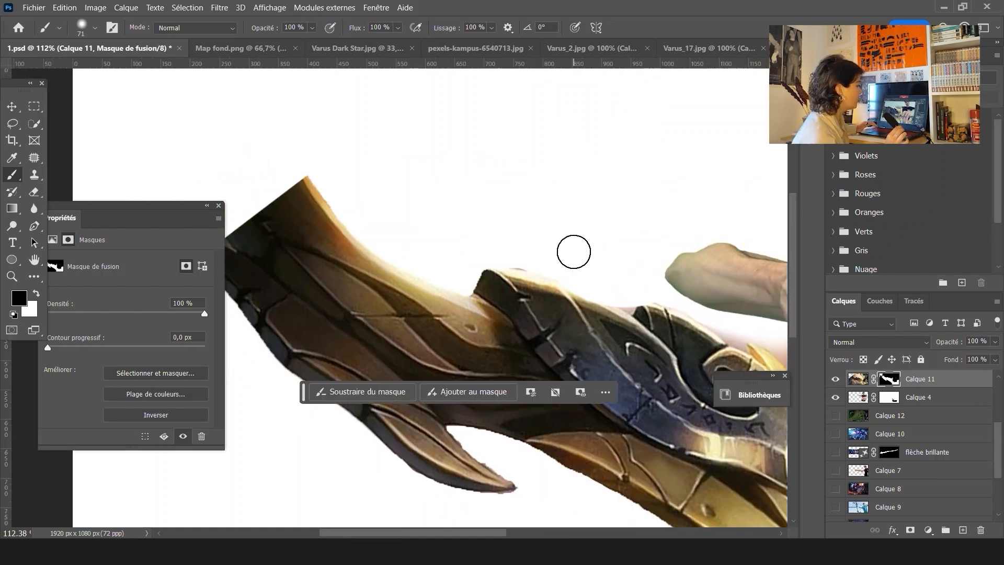
key(m)
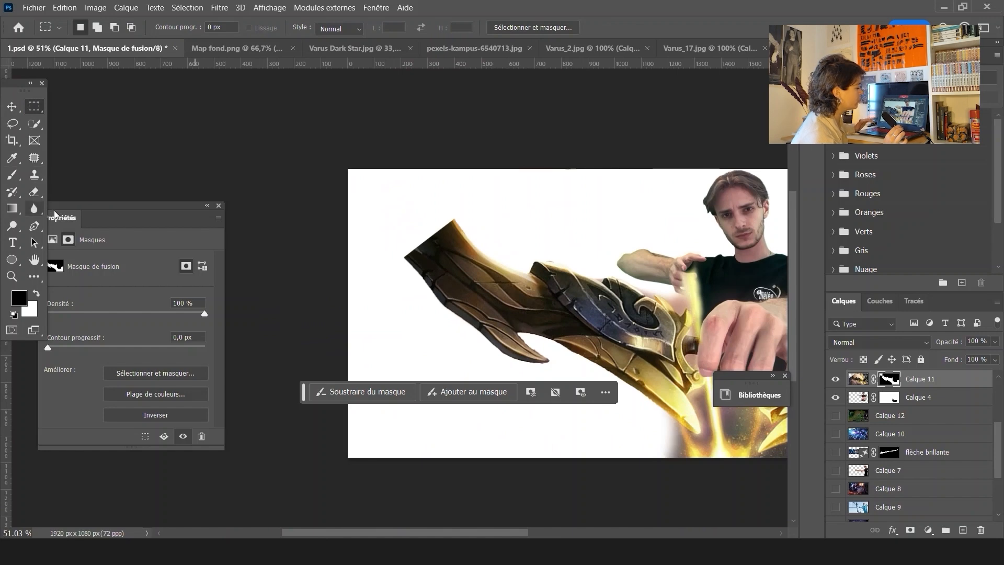
Glance at the Varus_17 image and return to 1.psd
click(708, 47)
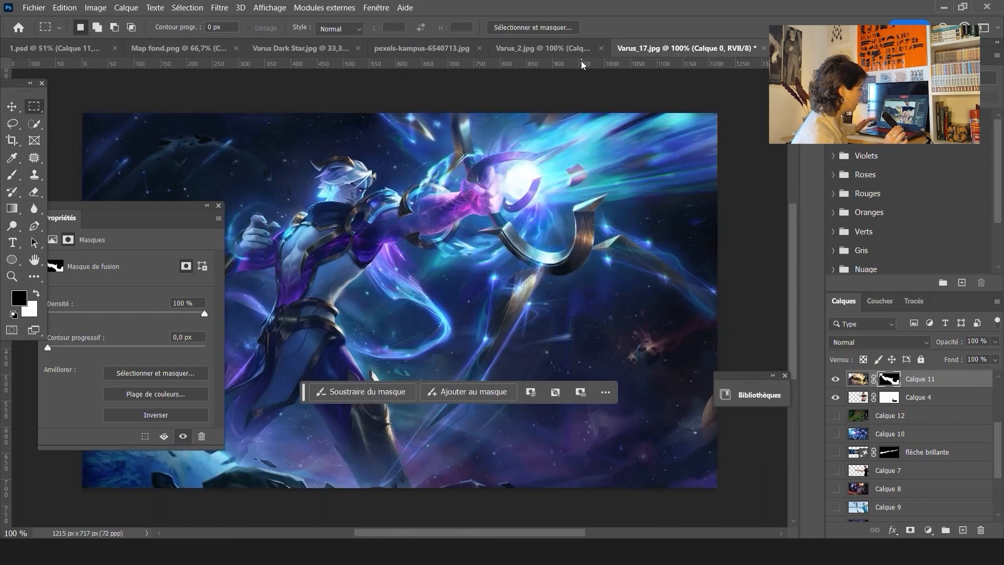
click(581, 47)
click(59, 53)
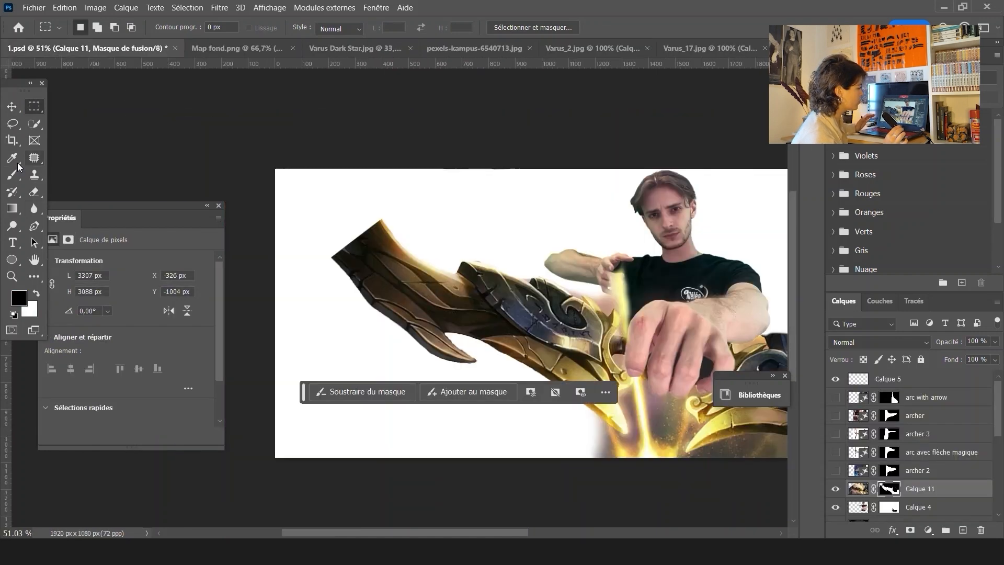
Lasso-select the blank area beyond the bow's left tip and generate fill variants to extend it
key(l)
drag(331, 256, 330, 254)
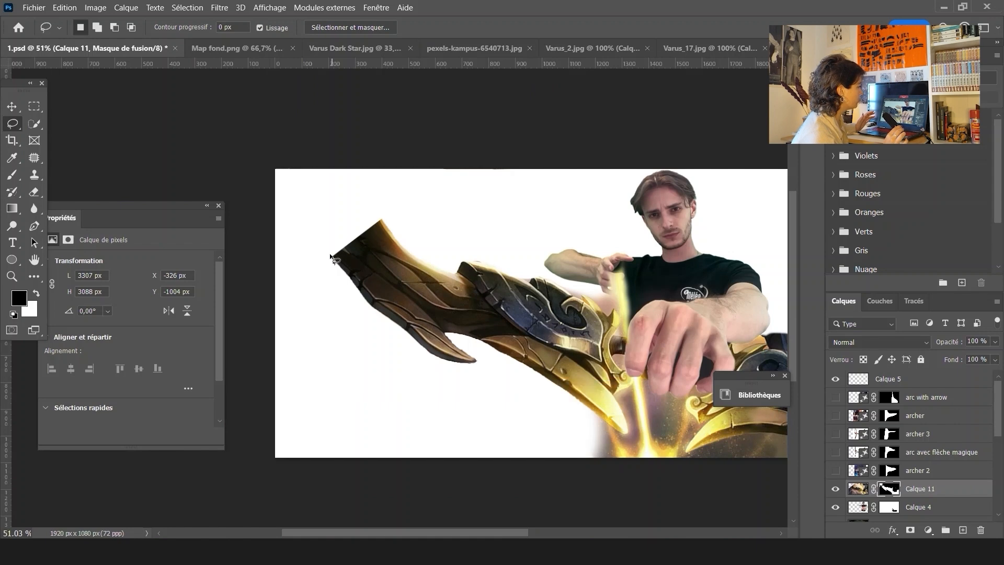
mouse_move(277, 174)
mouse_down()
mouse_move(351, 196)
mouse_move(270, 155)
mouse_move(309, 231)
mouse_up()
click(384, 225)
drag(350, 270, 384, 226)
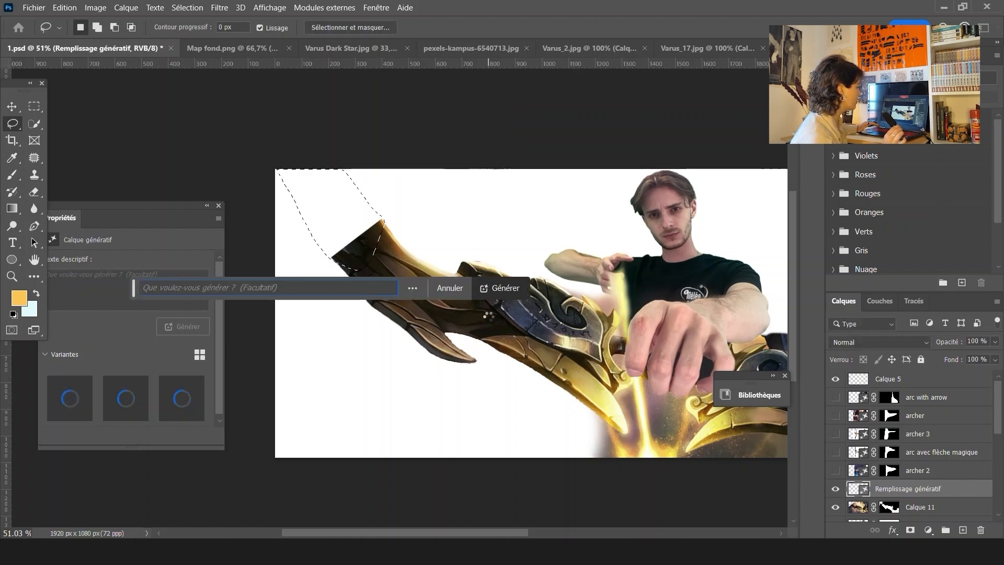
click(120, 406)
click(190, 405)
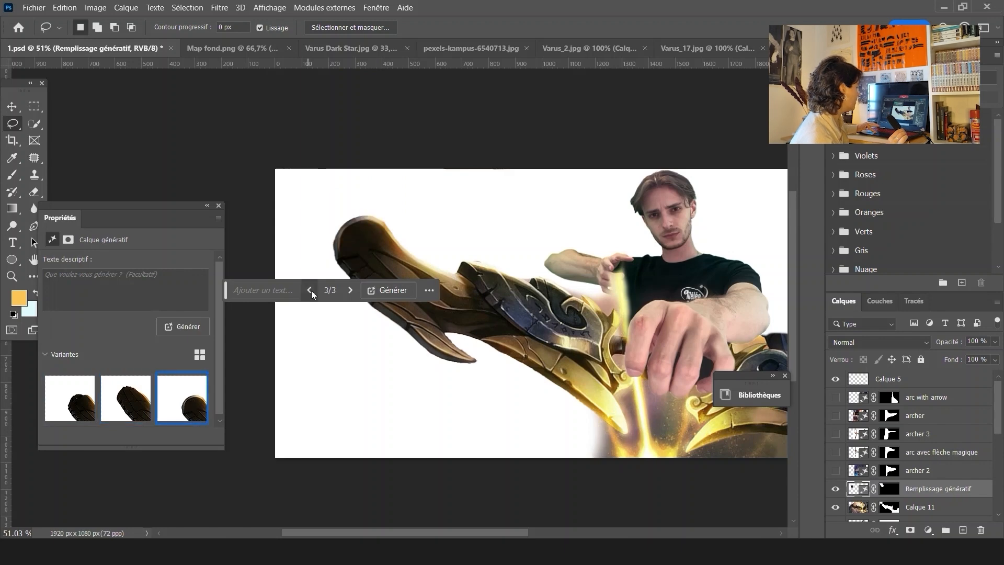
click(182, 326)
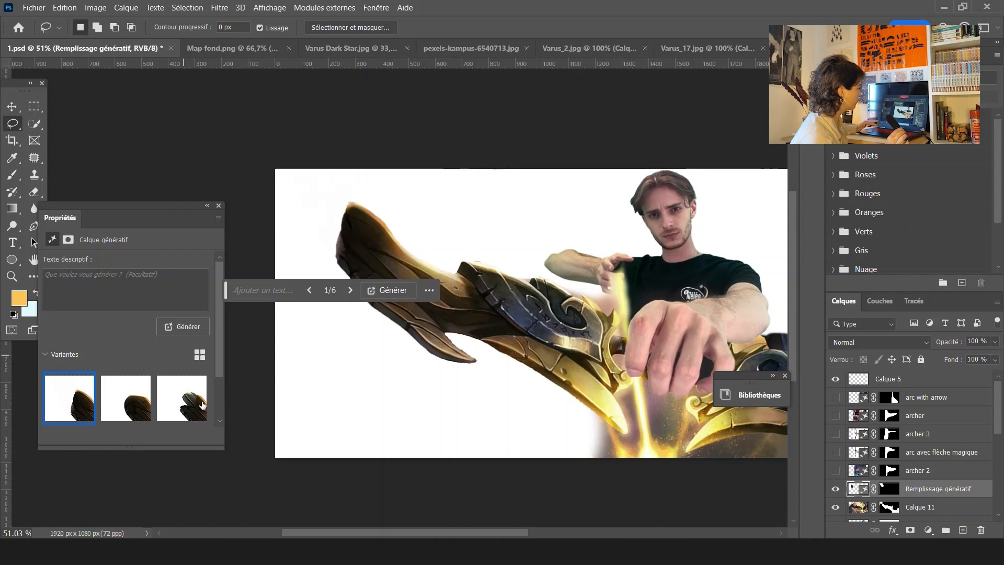
Generate further variants from a chosen result and browse them for the bow extension
click(203, 405)
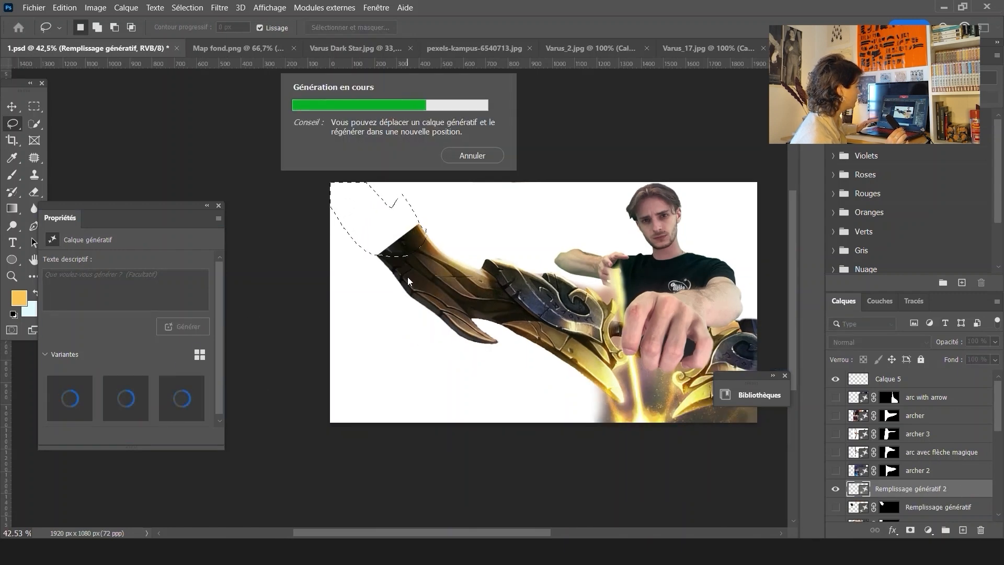
click(127, 401)
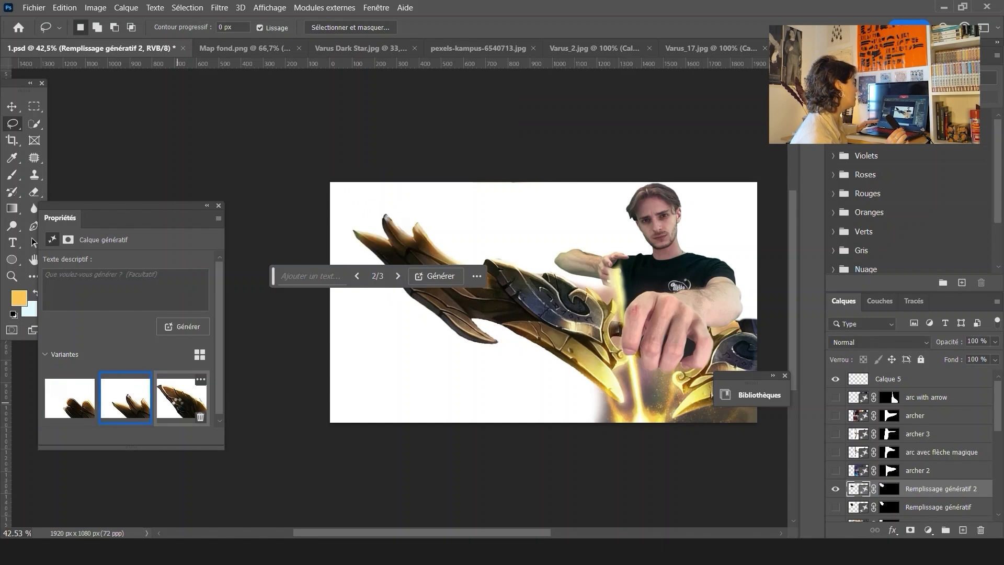
click(181, 397)
click(187, 324)
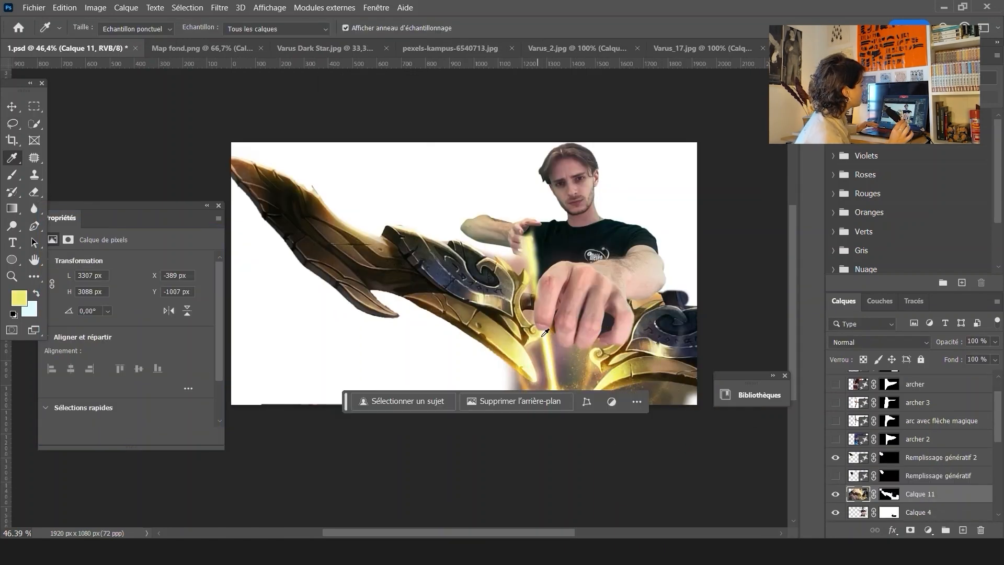
Sample a bright yellow from the arrow's glow with the Eyedropper
click(546, 346)
click(529, 370)
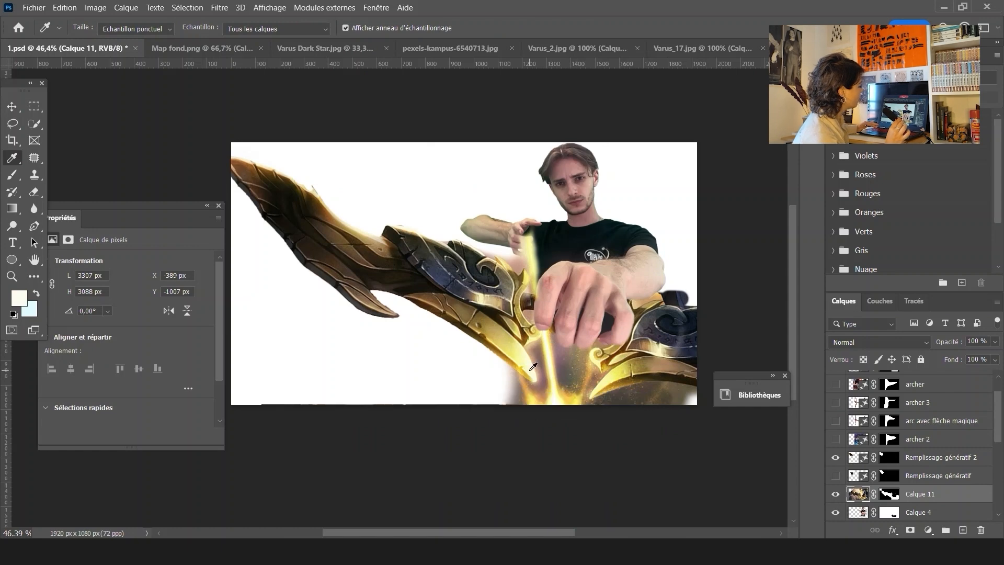
click(516, 349)
click(616, 357)
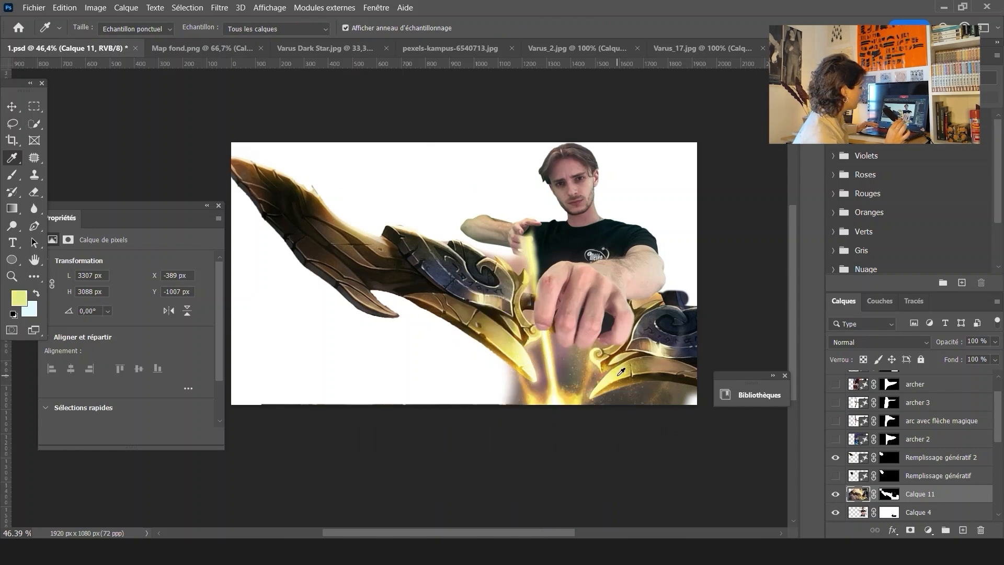
Add a new layer for a yellow brush glow along the arrow and set its blend mode to Incrustation
key(b)
click(962, 530)
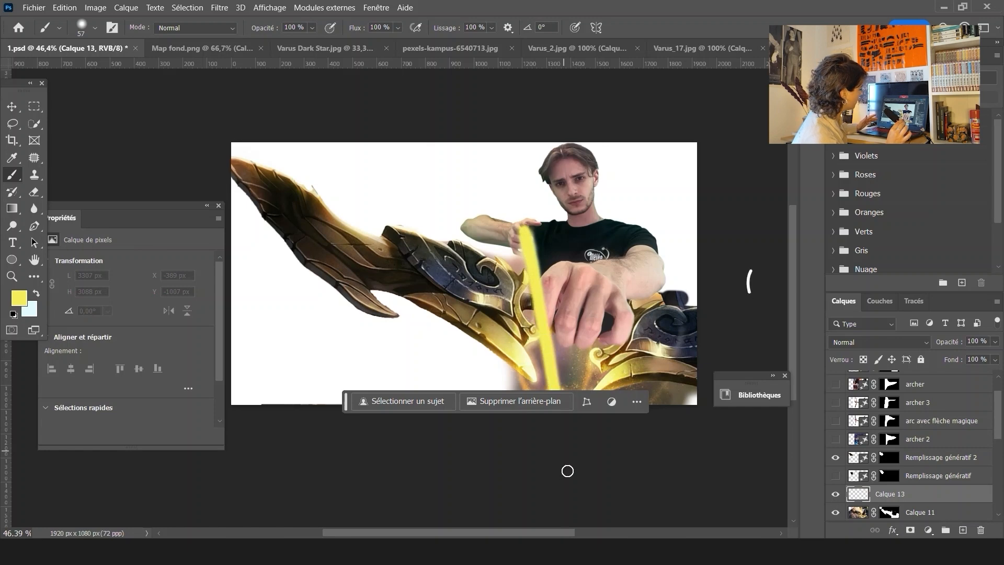
click(878, 342)
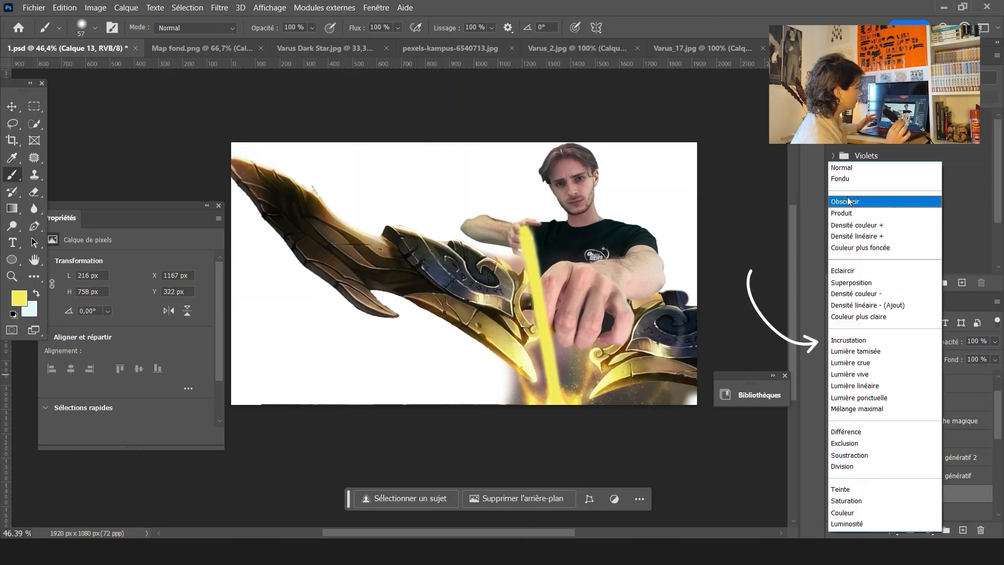
click(852, 316)
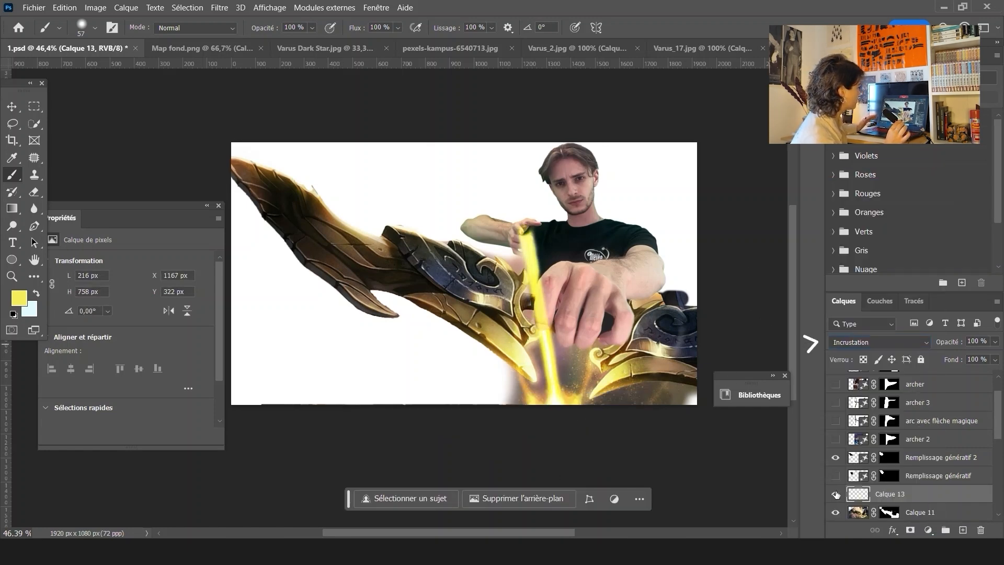
Add a new empty layer above the glow layer and hide it
click(962, 530)
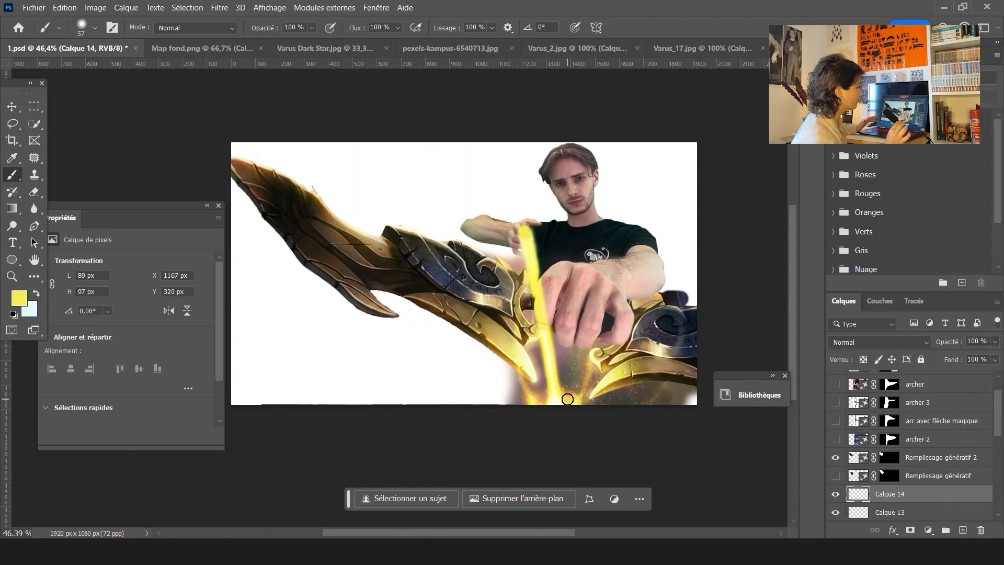
click(873, 342)
key(Escape)
click(835, 494)
Add a layer mask to the yellow glow layer and paint out the glow where it covers the hand and fingers
scroll(529, 235, up, 1)
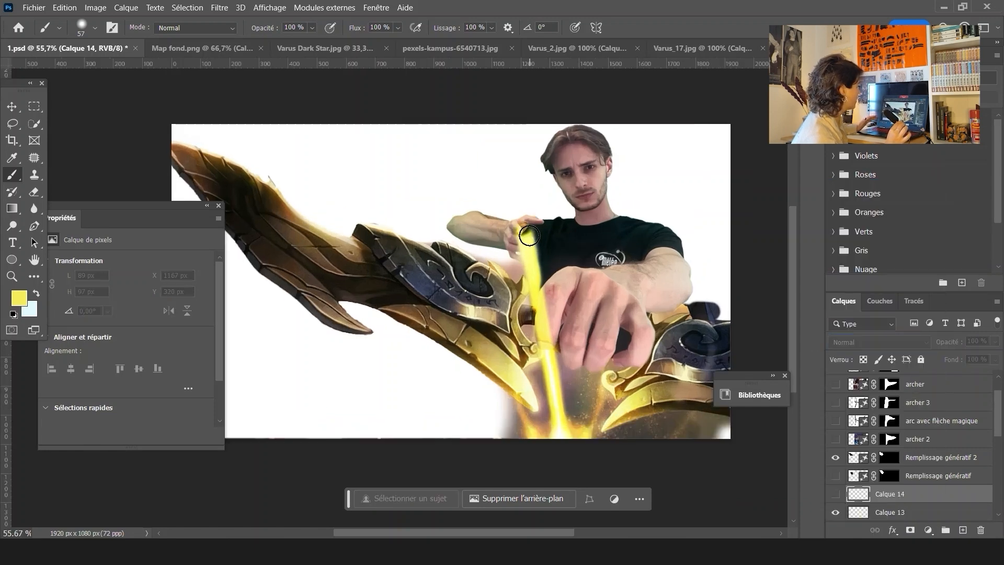
scroll(529, 235, up, 2)
click(851, 512)
click(835, 512)
click(835, 512)
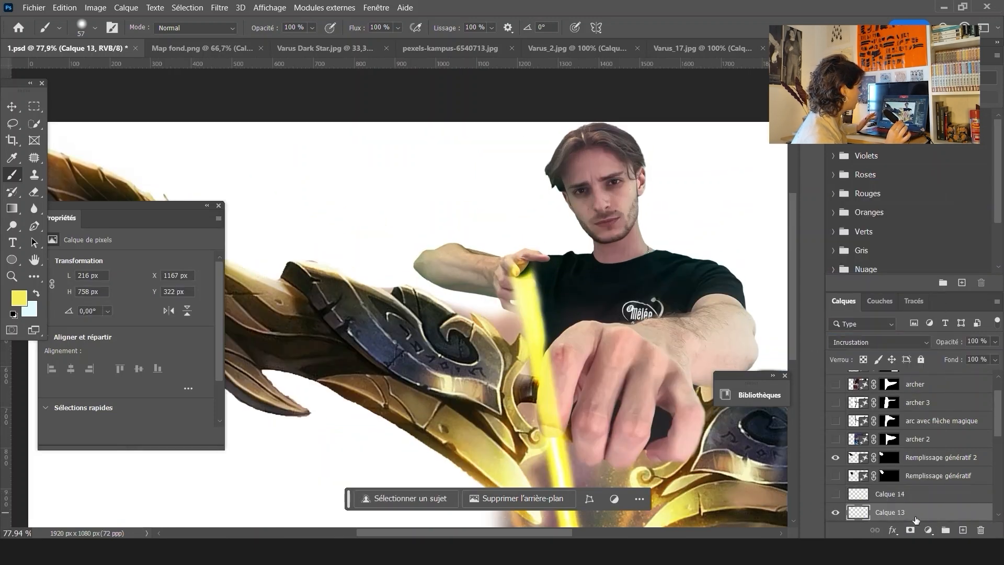
click(910, 529)
drag(573, 278, 586, 282)
drag(523, 271, 508, 285)
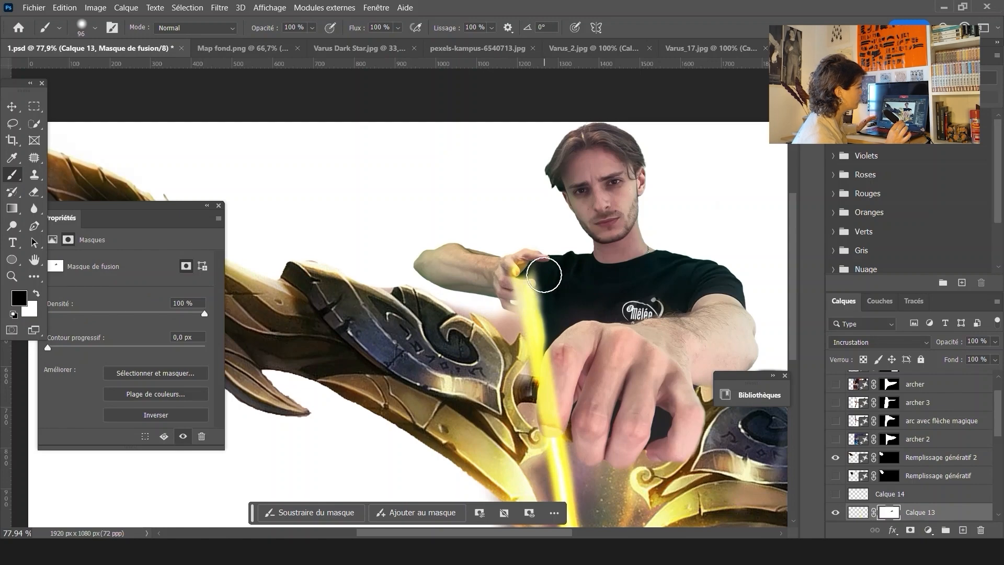
scroll(544, 275, down, 2)
scroll(596, 337, down, 3)
drag(550, 368, 542, 361)
scroll(596, 336, up, 3)
key(x)
scroll(595, 308, down, 3)
scroll(596, 308, up, 3)
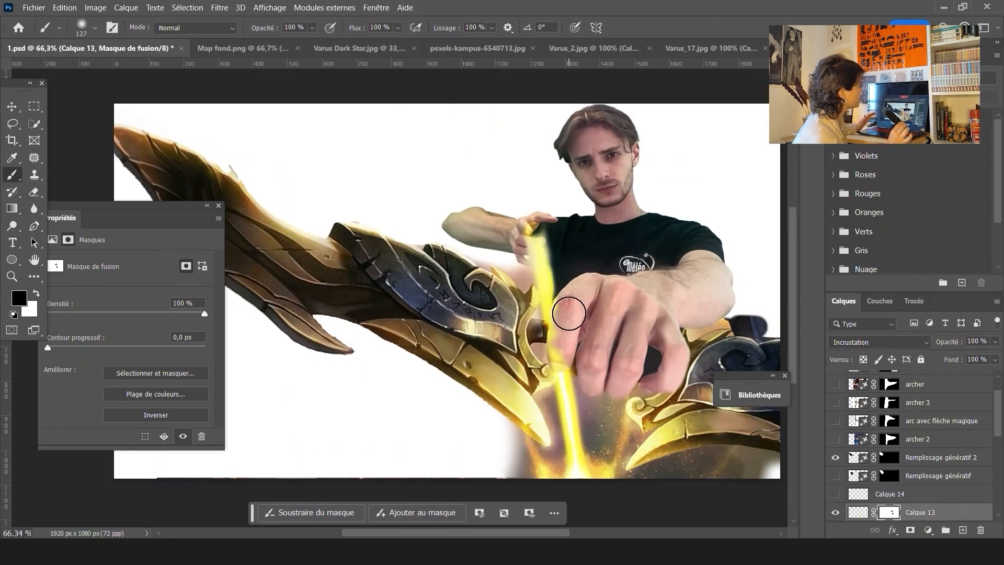
scroll(568, 313, down, 3)
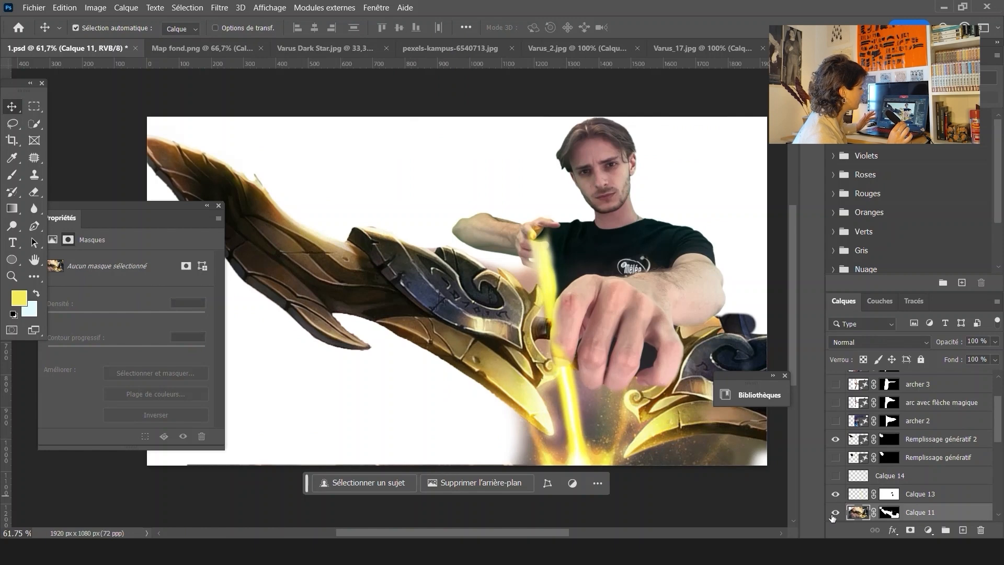
Sample the arrow's bright yellow glow colour with the Eyedropper
click(887, 512)
key(b)
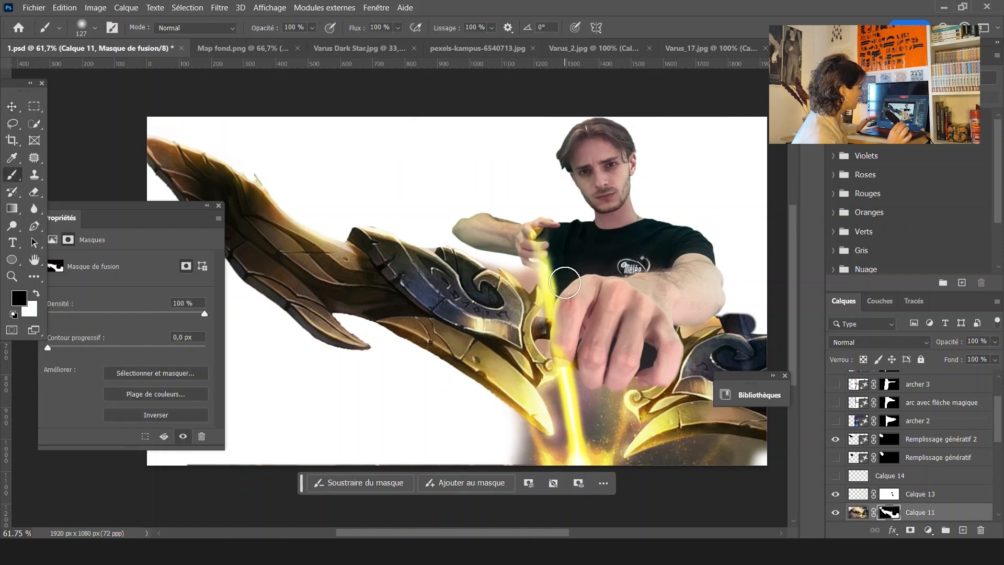
key(i)
click(574, 369)
Add another new layer and set its blend mode to Lumière vive with 85% opacity
click(962, 530)
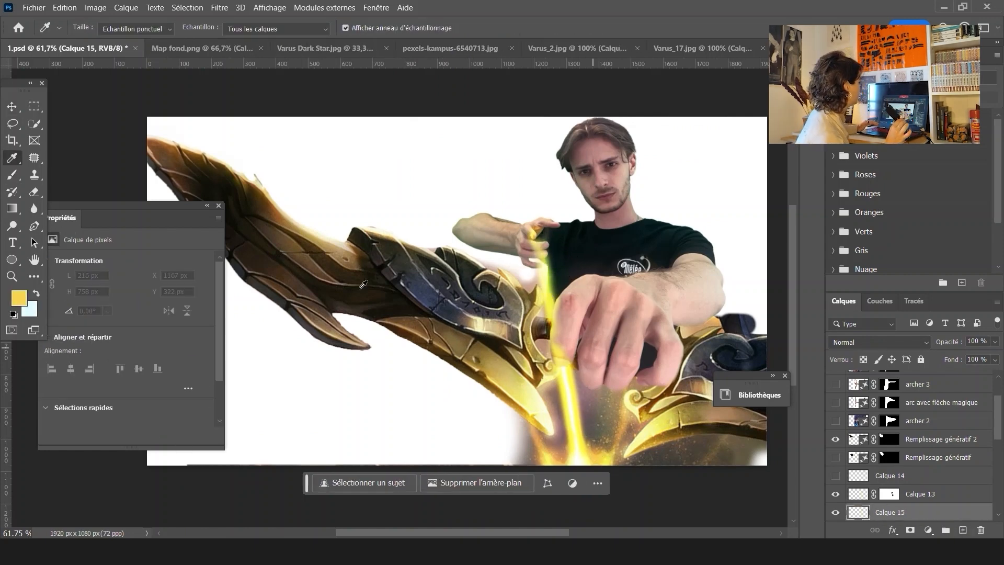
key(b)
scroll(589, 317, down, 2)
click(878, 342)
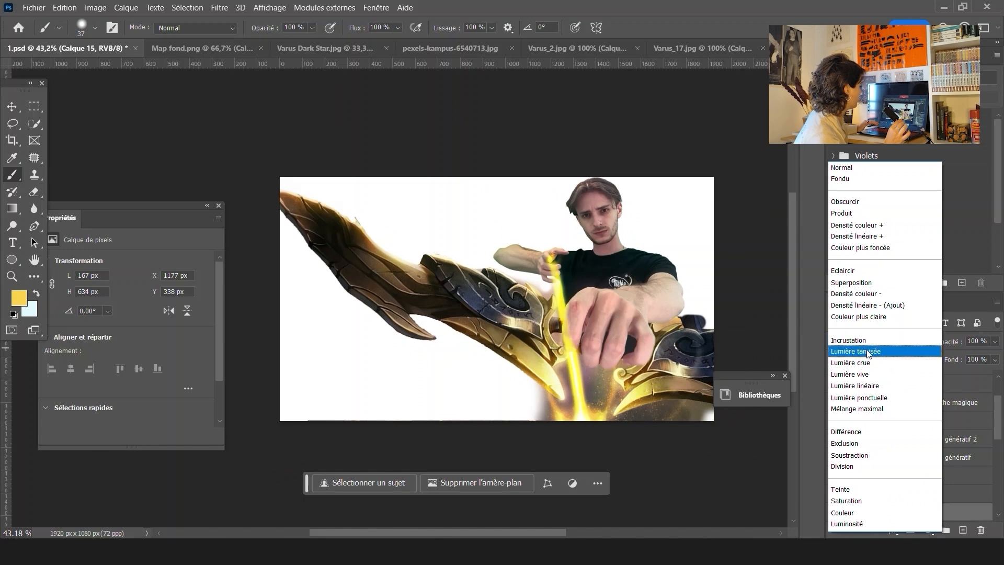
click(868, 375)
click(995, 342)
drag(991, 352, 981, 354)
Apply an Outer Glow layer style in Lumière linéaire blend mode with 90% opacity and 32 px size
click(240, 8)
mouse_move(126, 7)
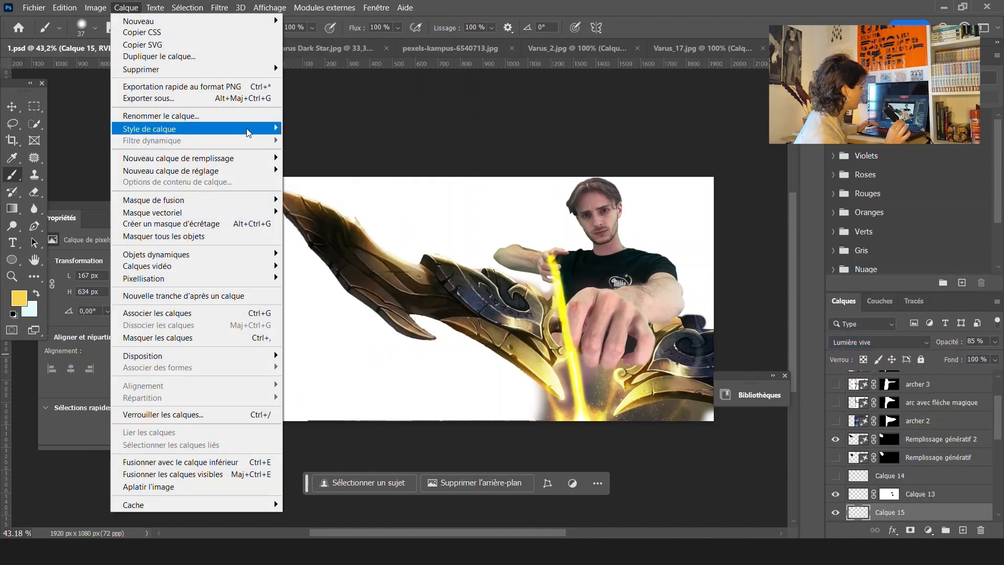
mouse_move(247, 129)
click(314, 243)
drag(464, 182, 798, 159)
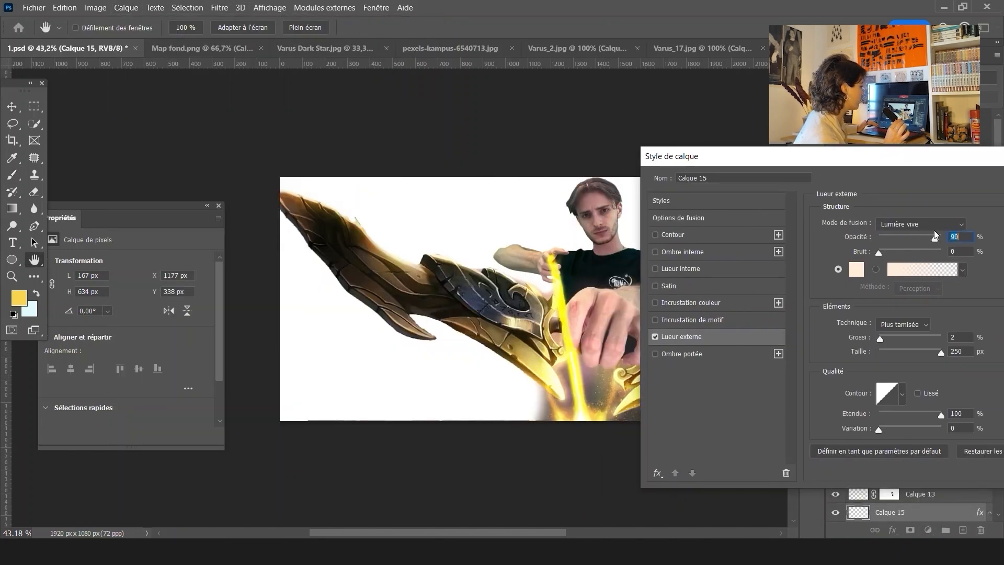
click(930, 226)
click(906, 339)
drag(911, 354, 890, 352)
click(917, 228)
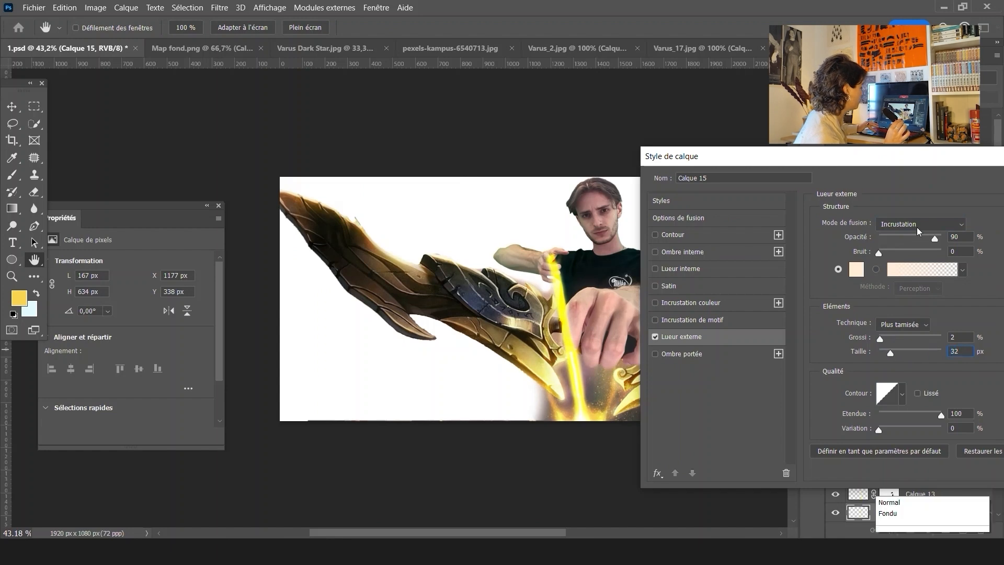
click(915, 351)
click(916, 226)
click(913, 362)
click(911, 225)
click(911, 374)
click(916, 228)
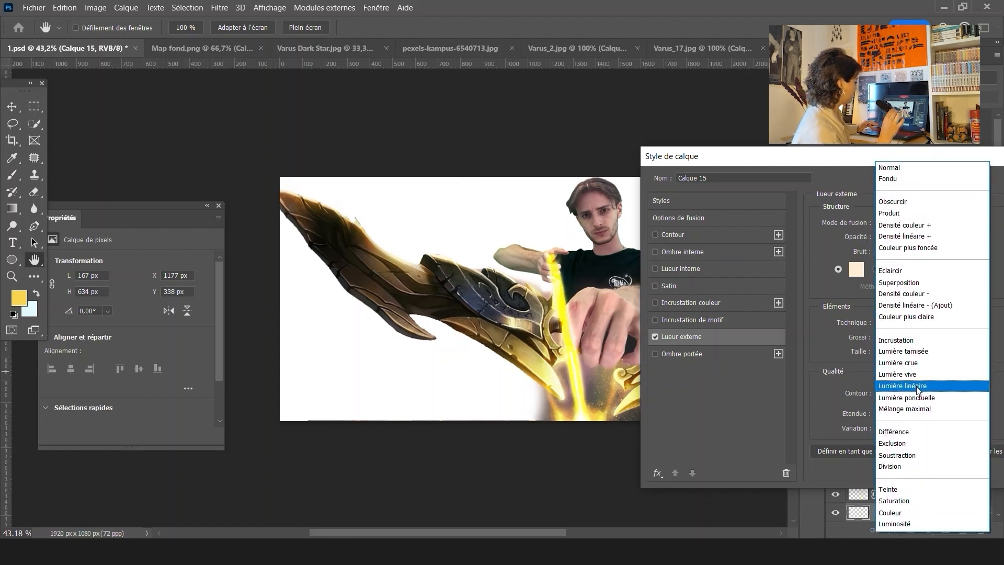
click(917, 385)
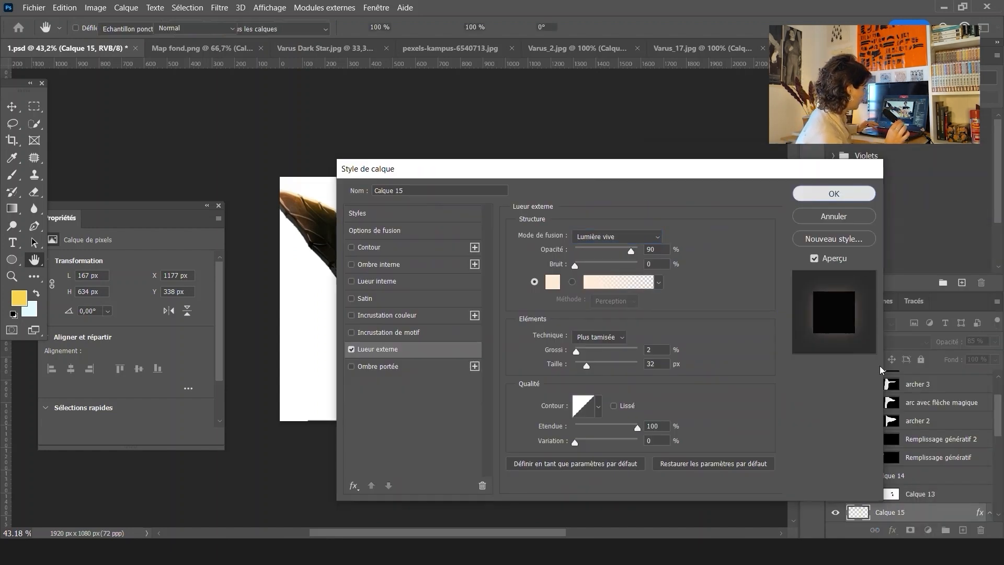
key(Return)
Add a layer mask to the glowing layer and paint black over the fingers to hide the glow there
click(910, 530)
key(b)
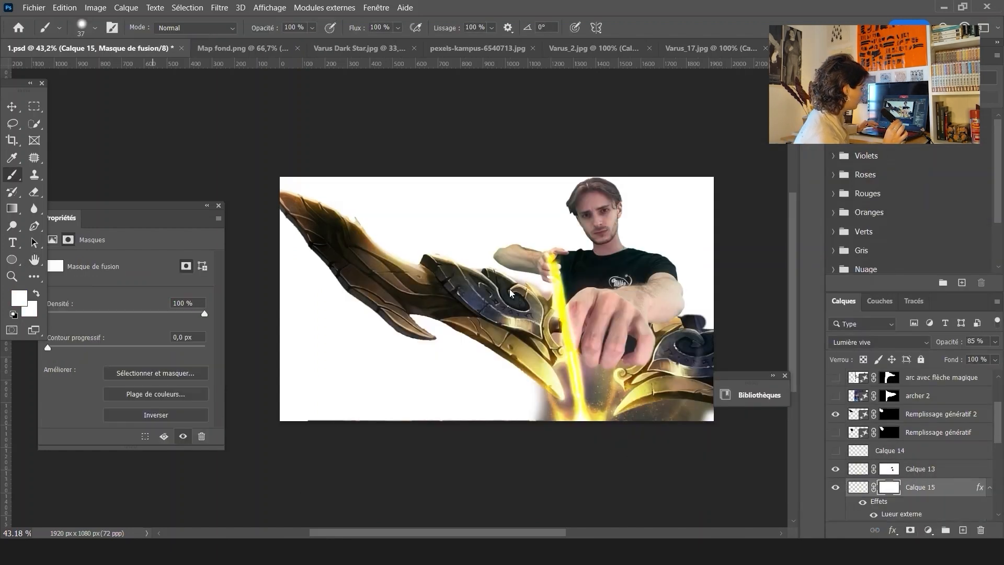
click(19, 298)
click(711, 346)
click(861, 174)
drag(580, 271, 609, 273)
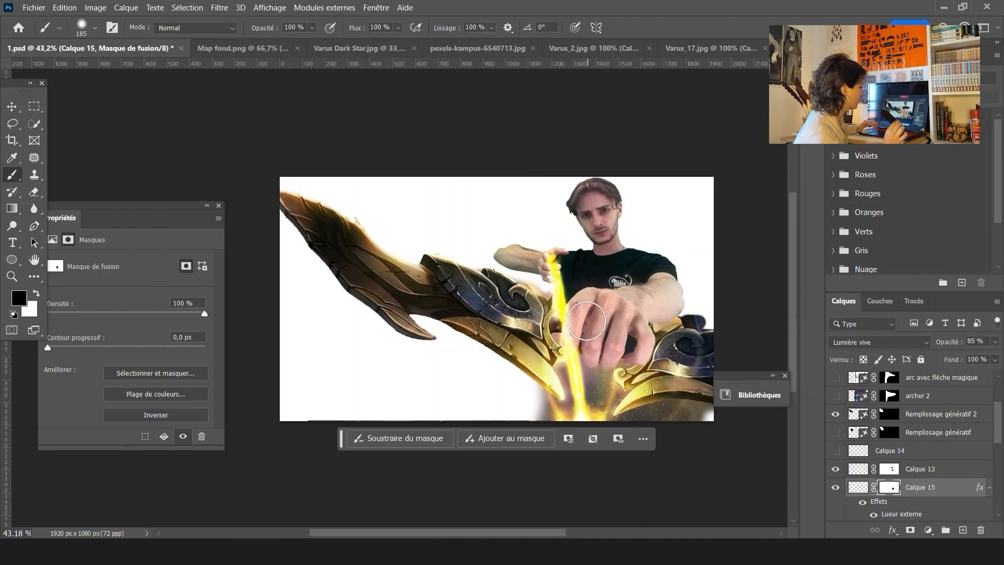
drag(586, 321, 582, 347)
Place a new layer directly above the person layer Calque 11 in the stack
click(12, 106)
scroll(579, 269, up, 4)
scroll(628, 308, down, 6)
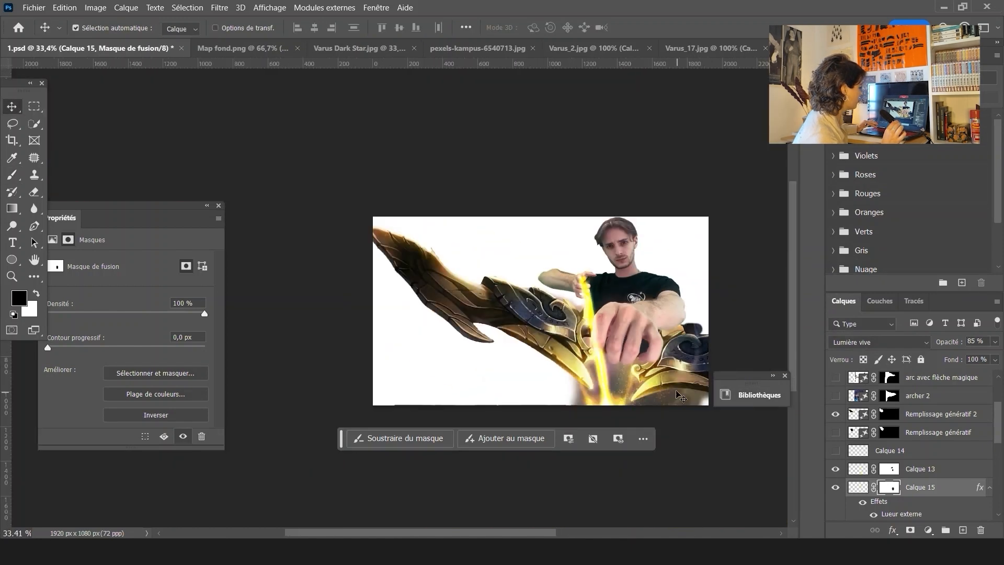
scroll(650, 359, up, 2)
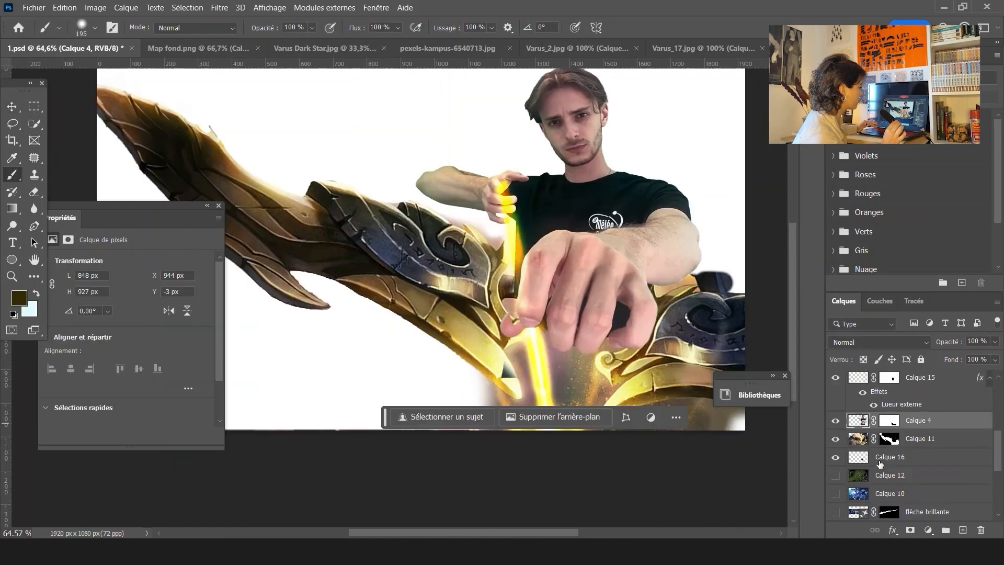
click(889, 457)
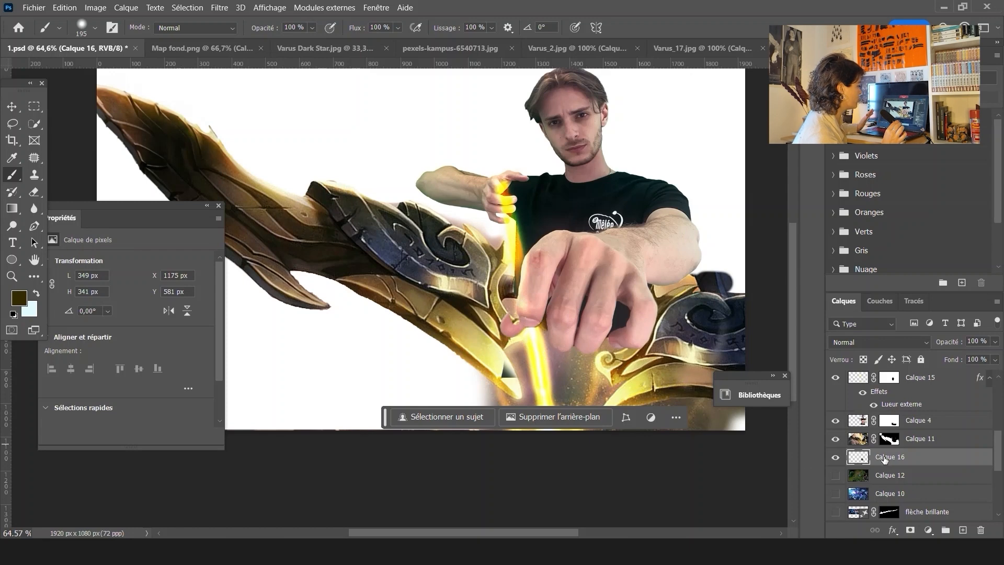
drag(884, 458, 884, 431)
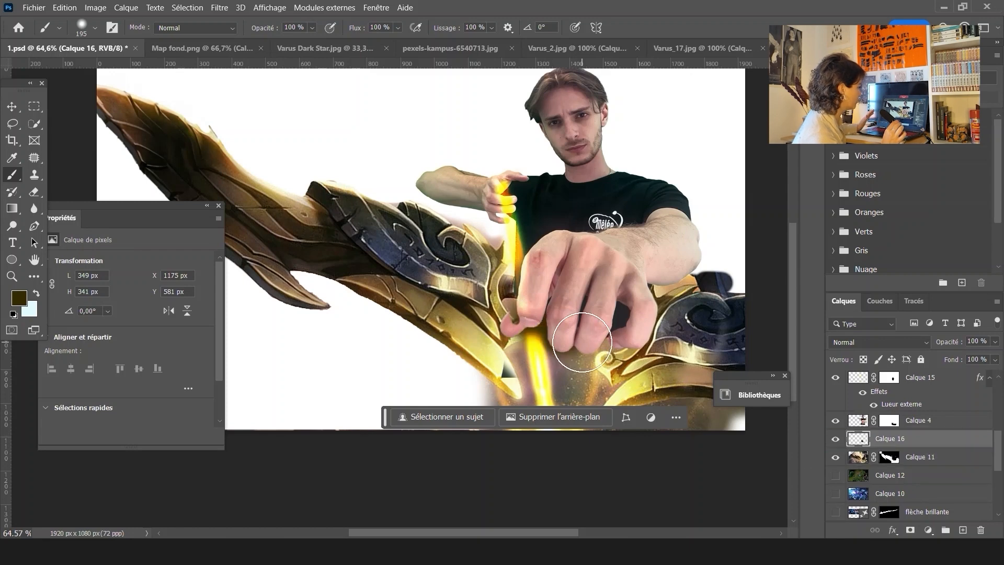
Paint dark brown shadow strokes over the hand and bow grip, then set the layer to Produit blend mode
mouse_move(582, 343)
mouse_down()
mouse_move(597, 321)
mouse_move(620, 331)
mouse_move(646, 325)
mouse_move(634, 293)
mouse_up()
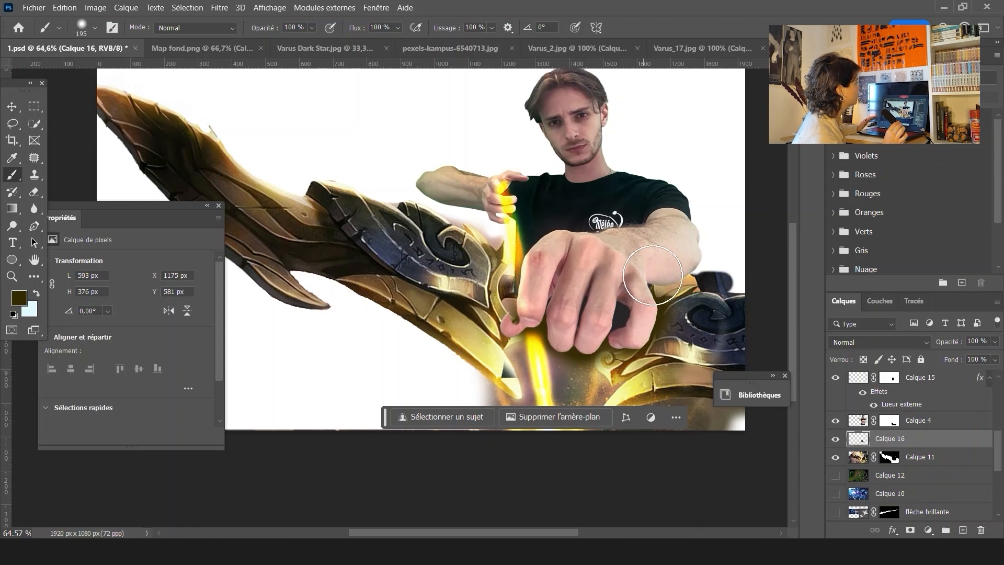
drag(667, 264, 685, 248)
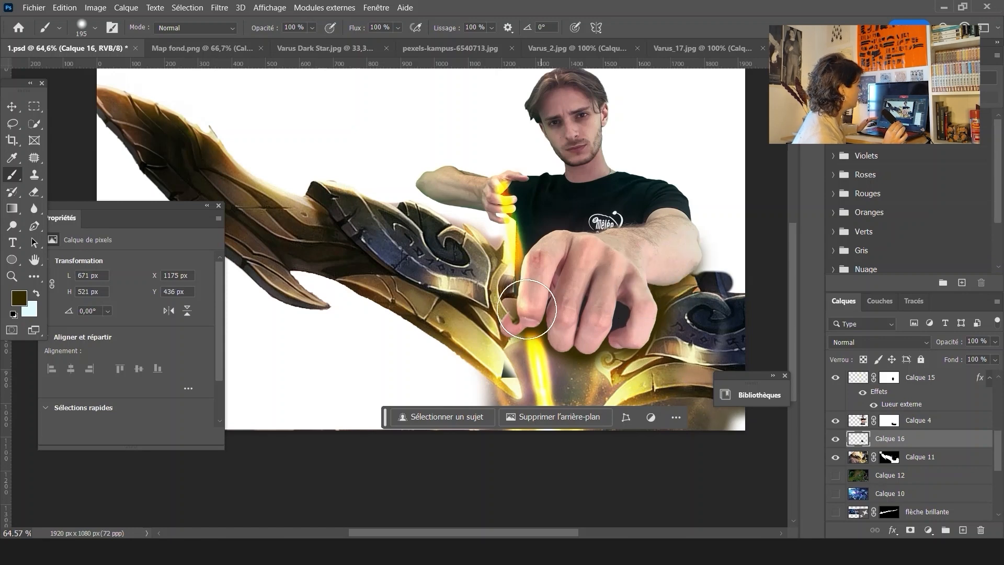
mouse_move(515, 298)
mouse_down()
mouse_move(503, 306)
mouse_move(510, 314)
mouse_up()
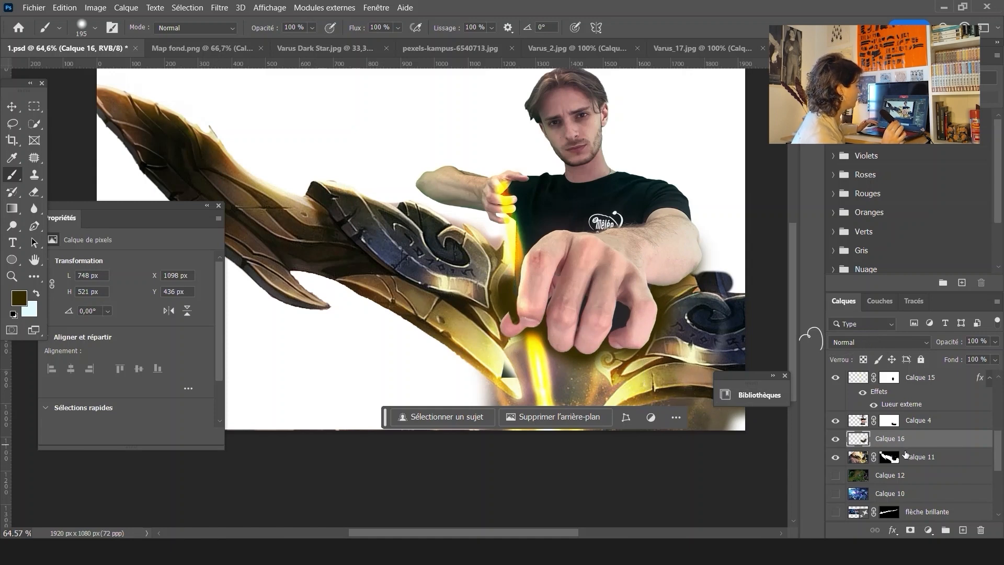
click(889, 339)
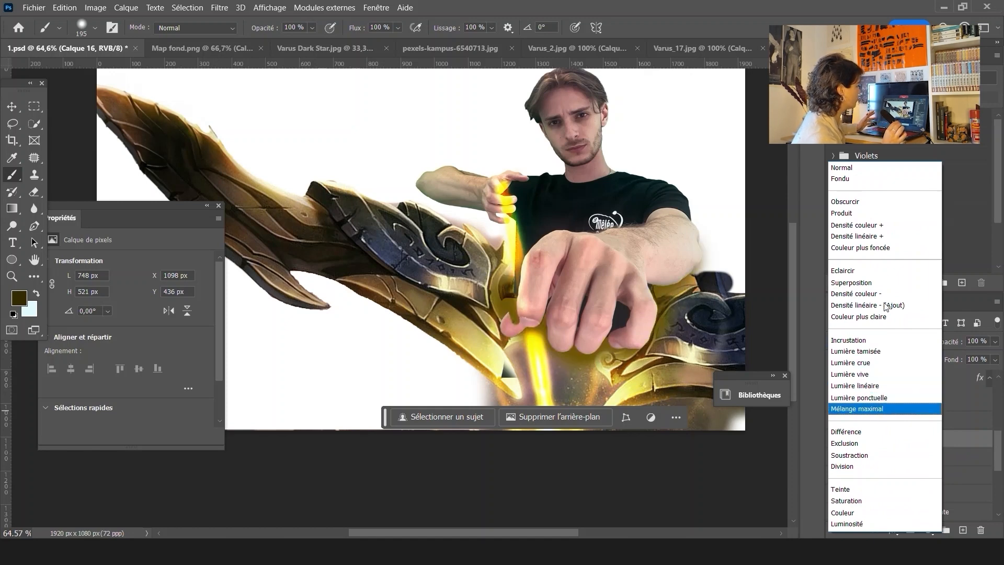
click(891, 213)
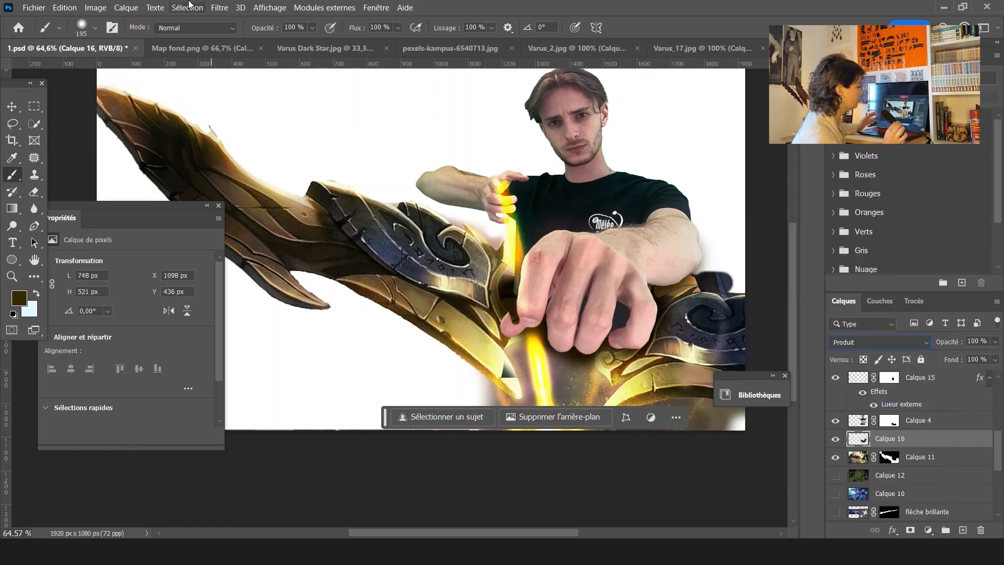
Apply a Gaussian Blur of about 75 pixels radius to the shadow layer and toggle it to compare
click(219, 7)
mouse_move(292, 199)
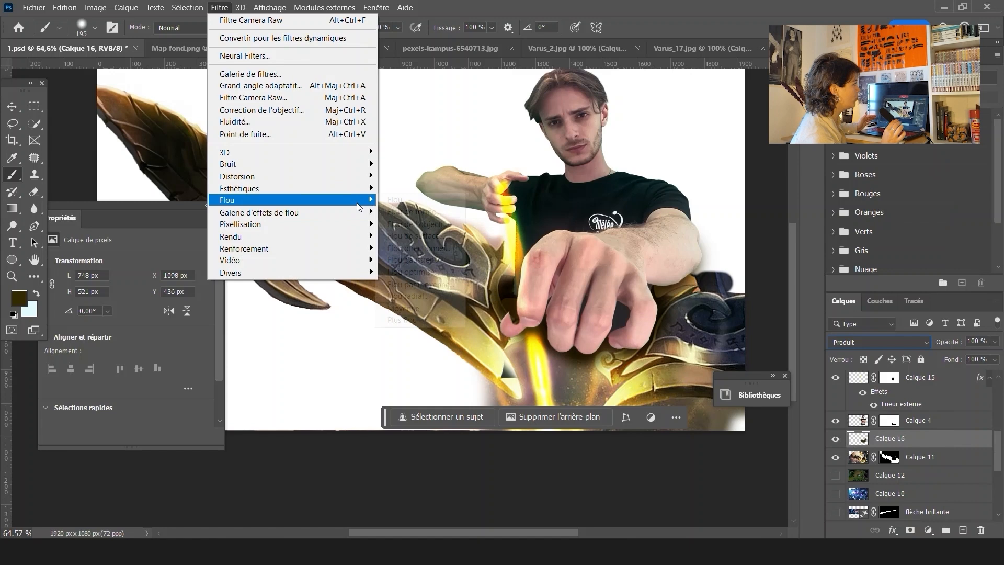
click(443, 259)
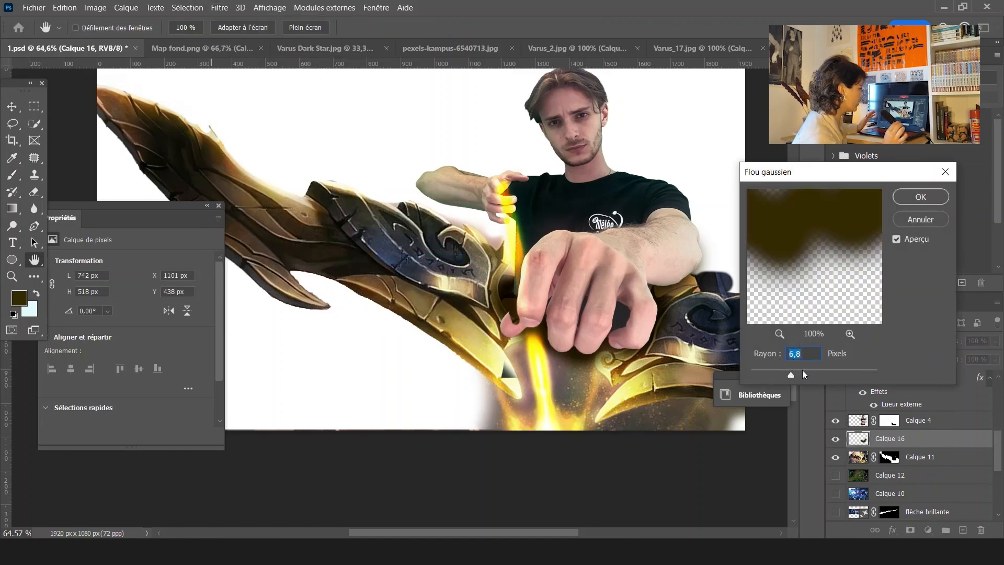
click(826, 370)
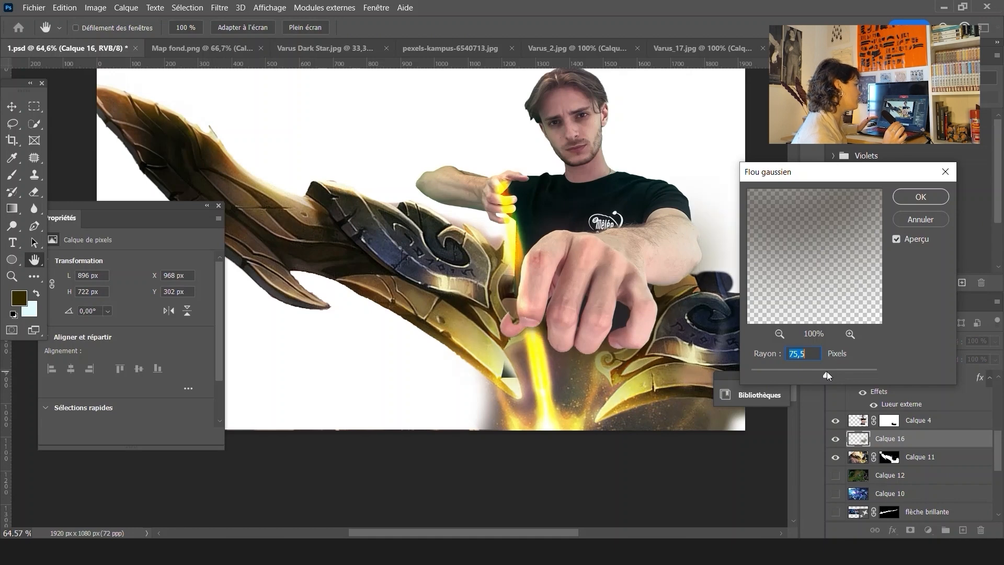
drag(812, 369, 816, 369)
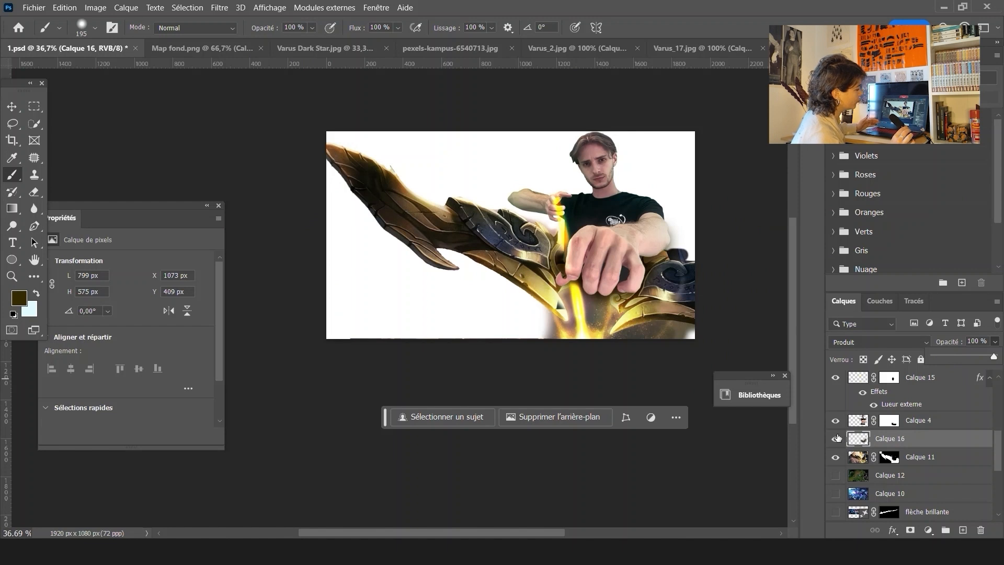
click(836, 438)
click(836, 438)
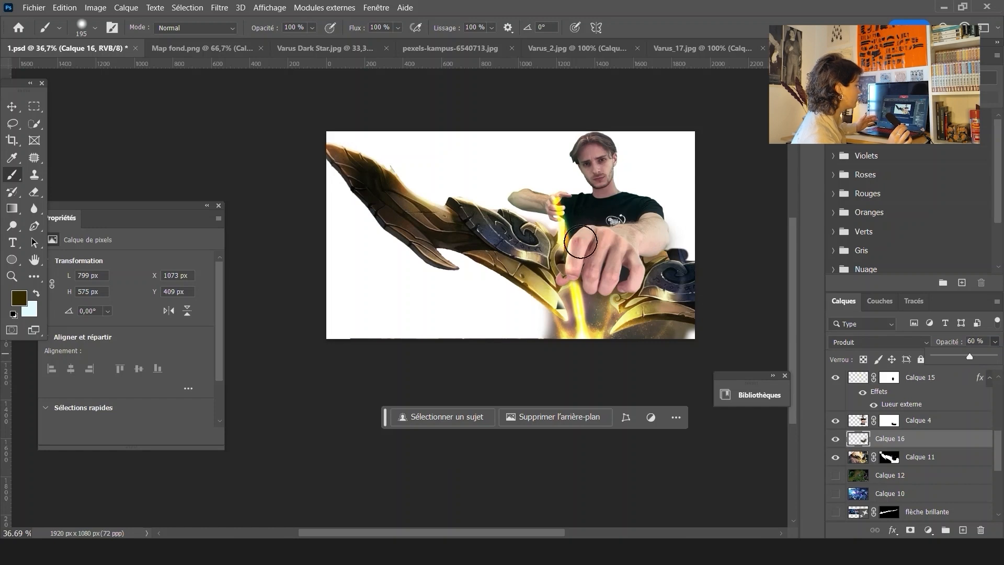
Paint on Calque 4's mask around the fingertip so the finger shows in front of the bow
scroll(597, 262, up, 5)
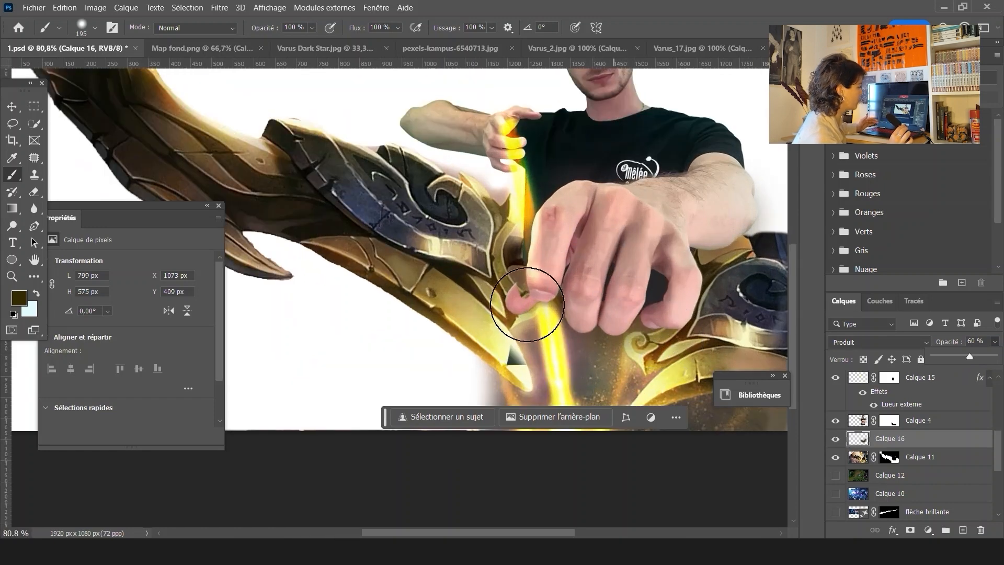
scroll(525, 301, up, 3)
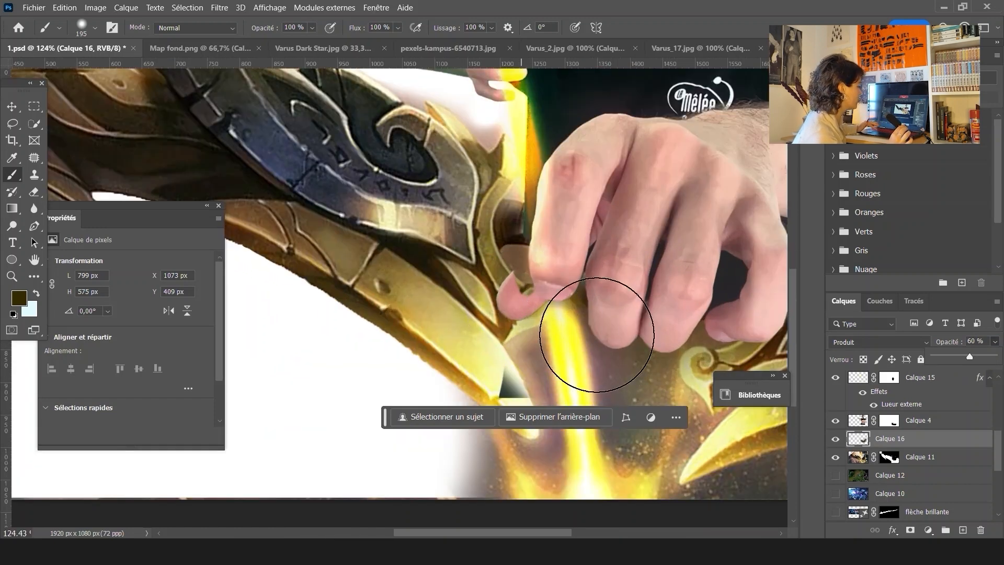
click(858, 424)
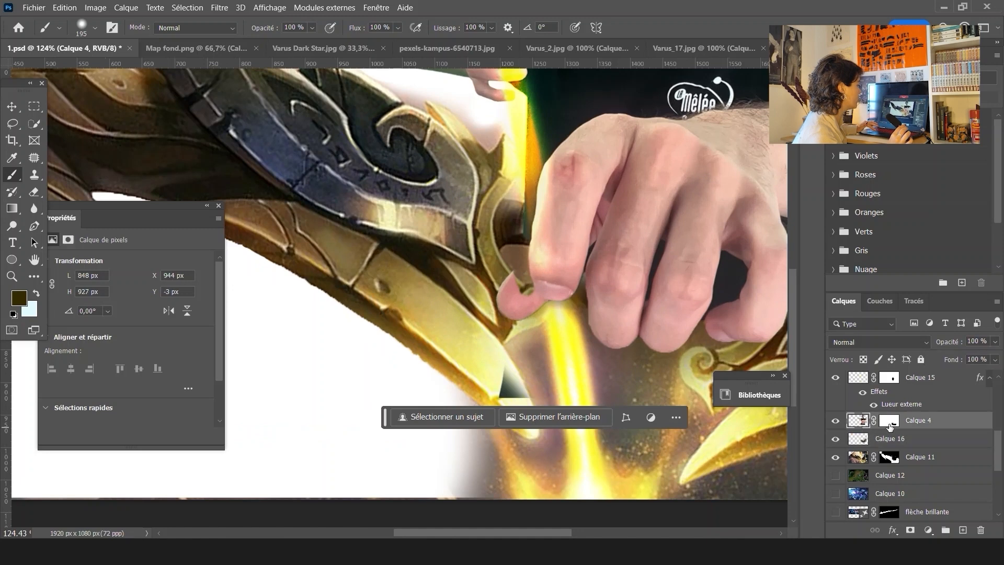
drag(527, 323, 498, 328)
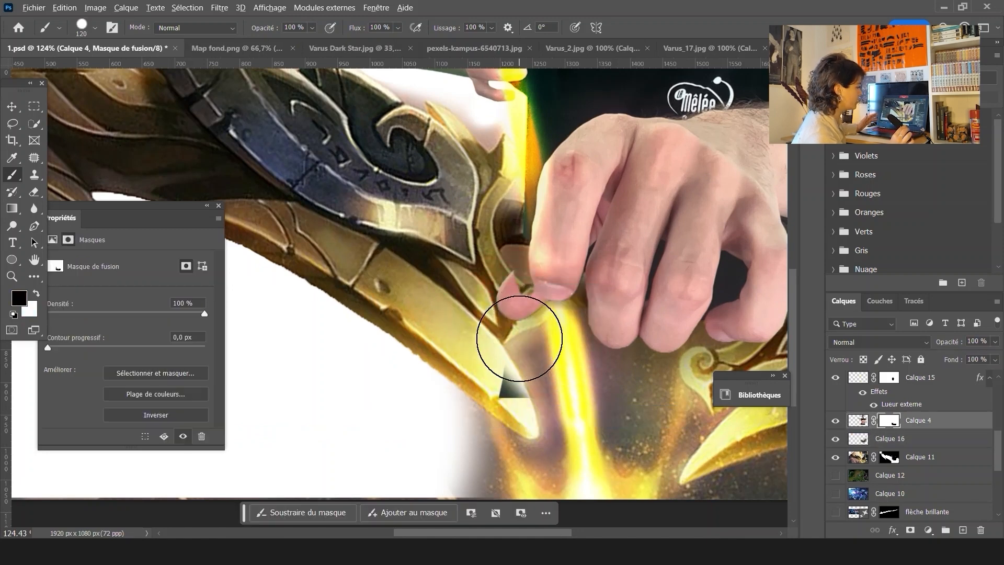
scroll(519, 337, up, 3)
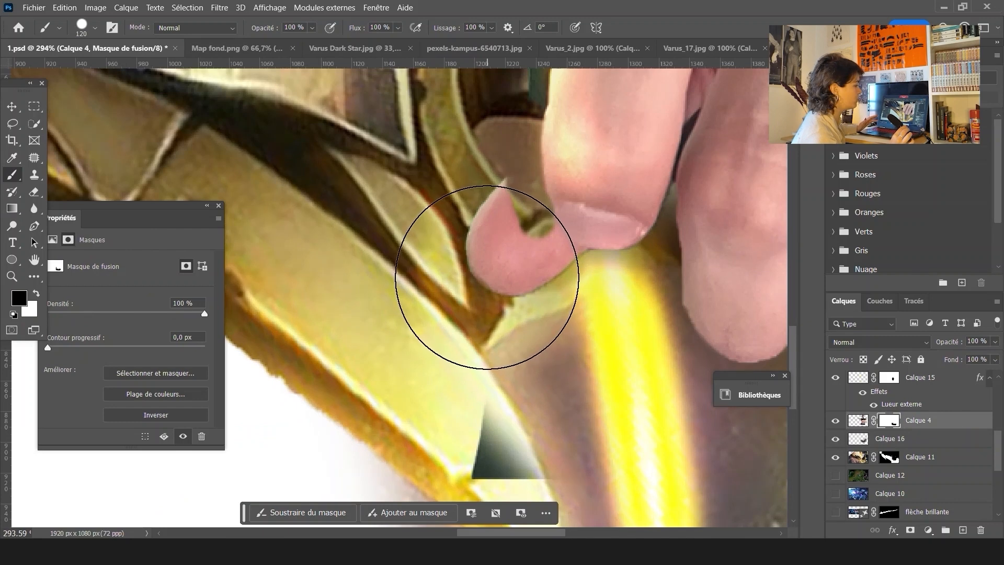
mouse_move(486, 291)
mouse_down()
mouse_move(542, 313)
mouse_move(566, 343)
mouse_up()
scroll(623, 403, down, 7)
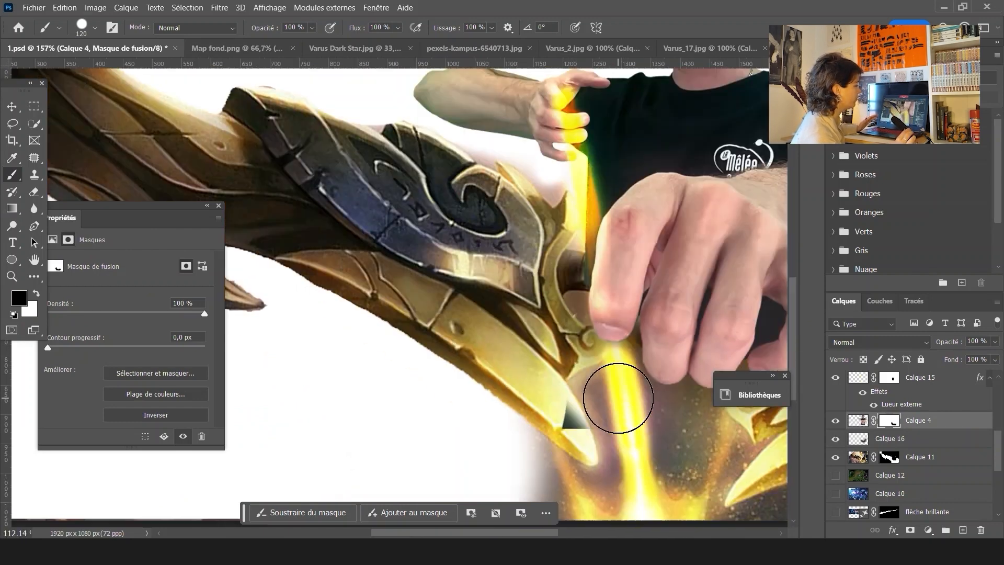
scroll(618, 398, down, 2)
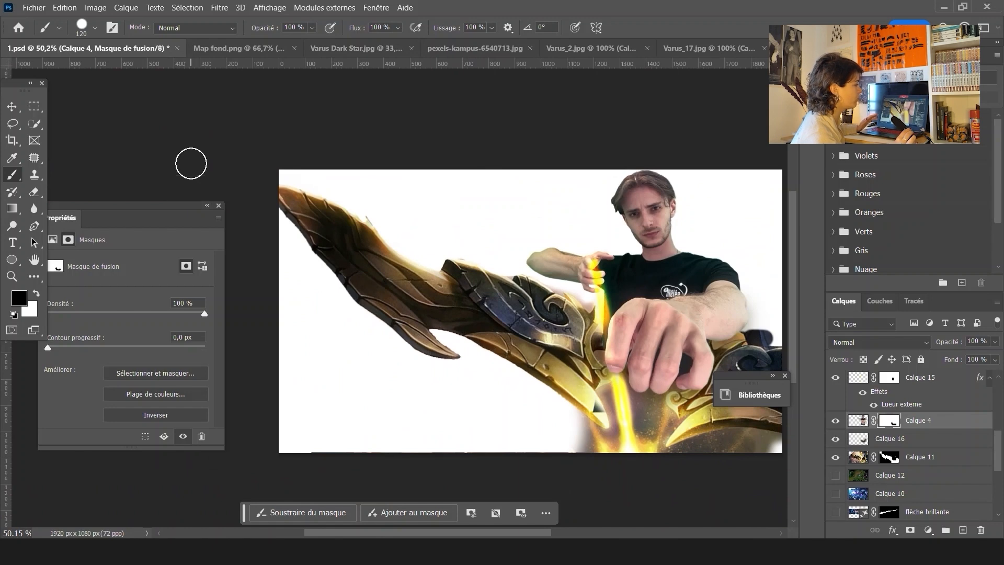
Switch the visibility of the background layers to compare backdrops, ending with the Calque 2 artwork shown
click(11, 107)
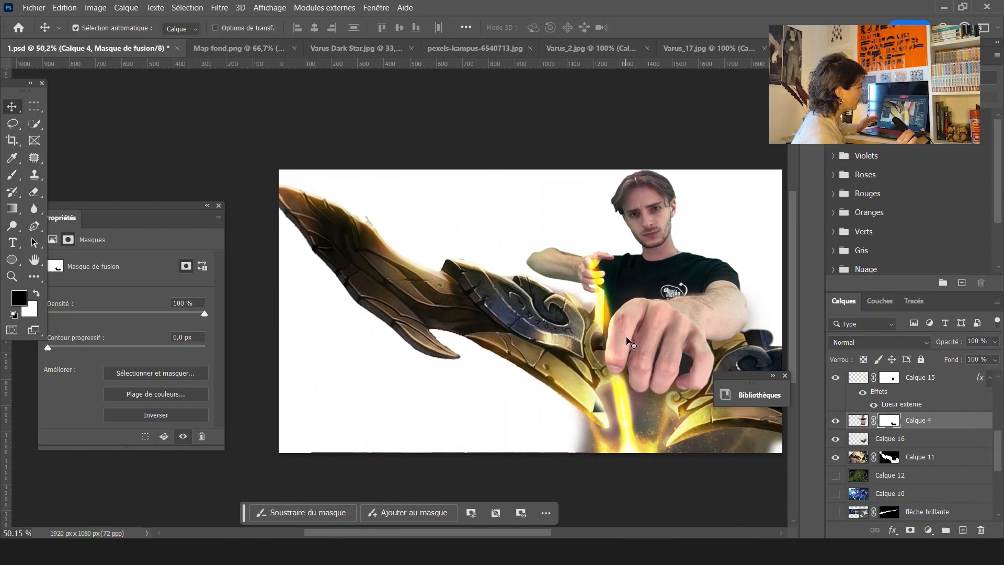
drag(665, 357, 629, 357)
scroll(887, 458, down, 2)
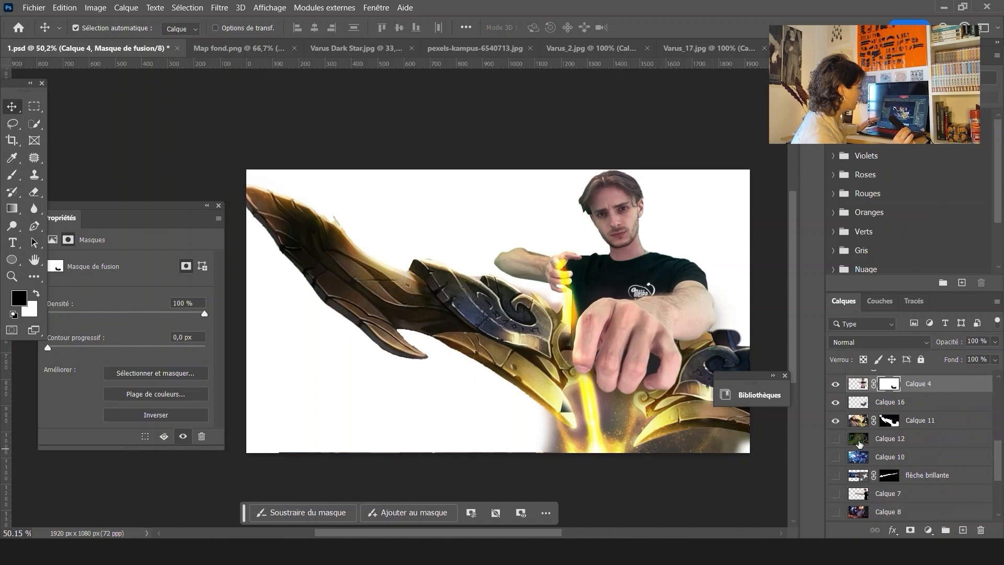
click(837, 439)
scroll(507, 302, down, 2)
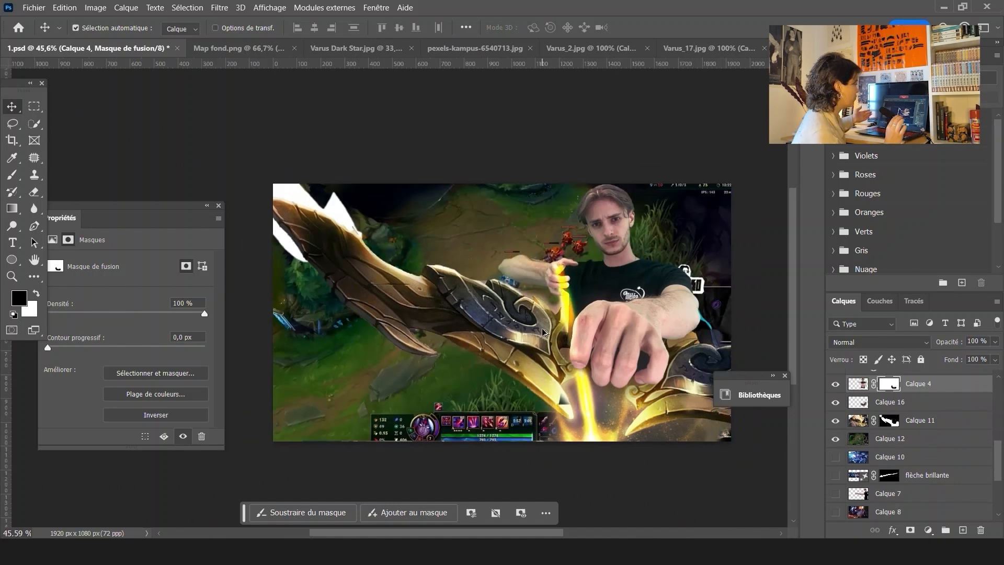
click(356, 238)
click(884, 421)
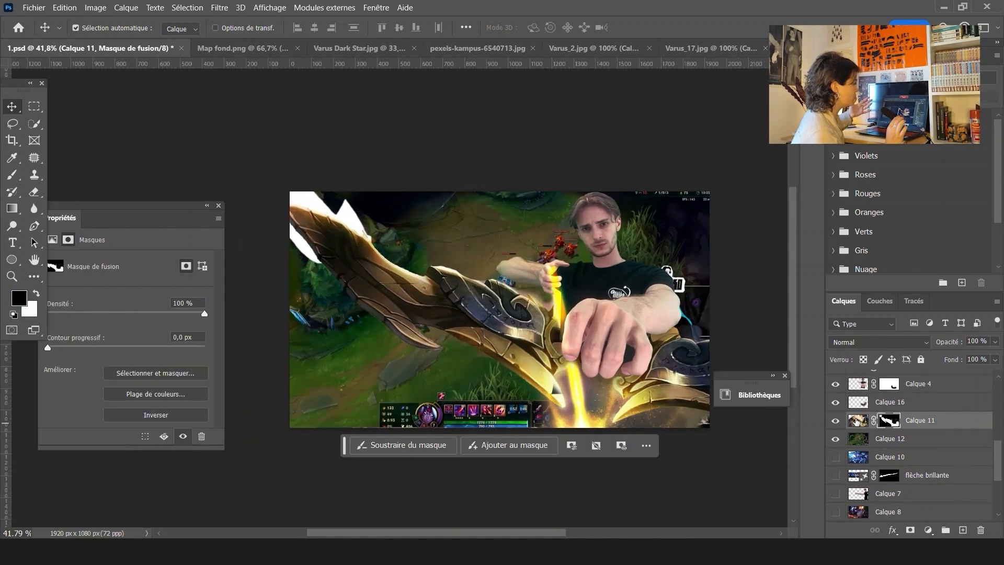
scroll(920, 471, down, 3)
click(835, 457)
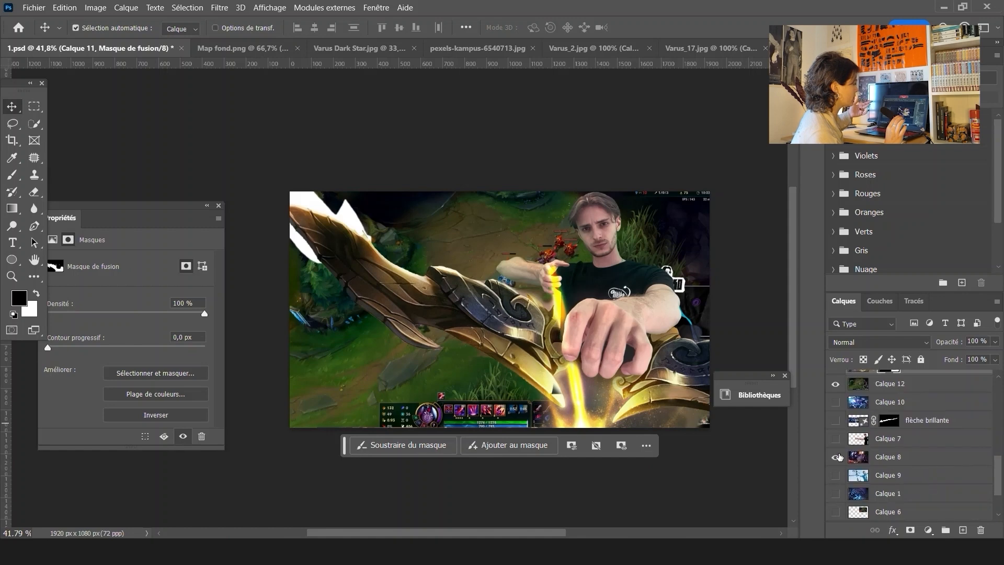
click(835, 384)
click(836, 385)
click(835, 402)
scroll(836, 392, up, 1)
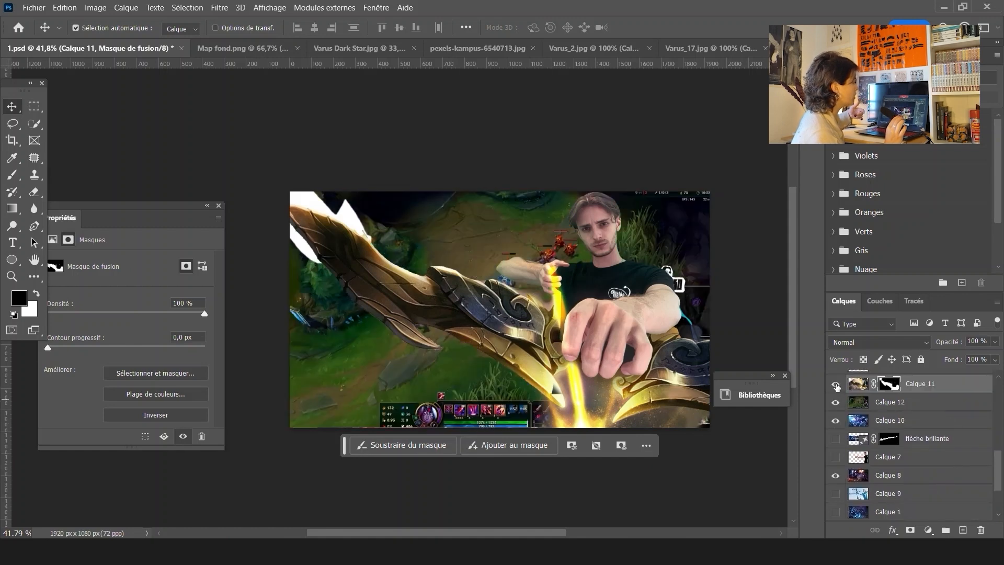
double_click(835, 383)
click(835, 402)
click(836, 402)
click(836, 402)
click(836, 420)
scroll(868, 449, down, 4)
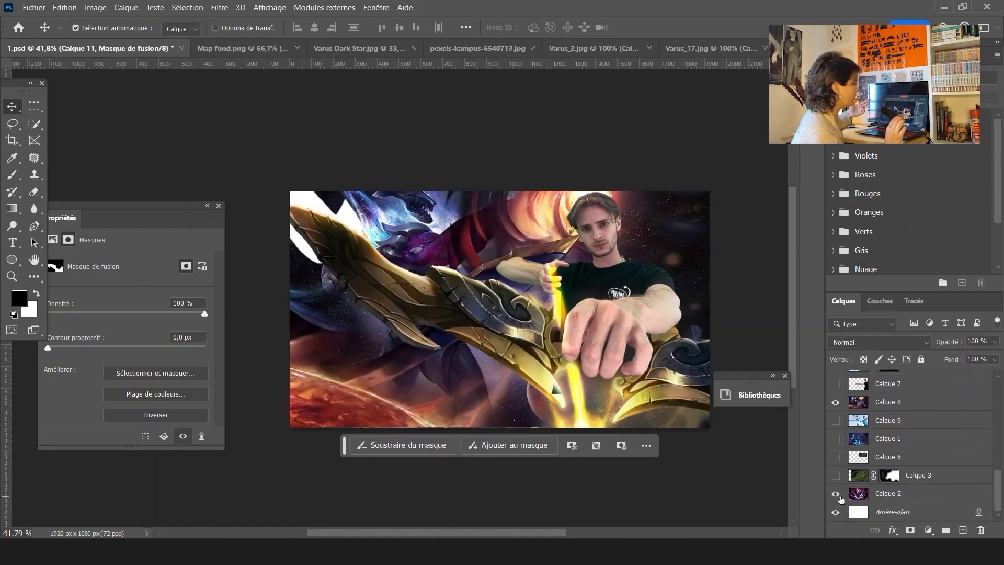
Free-transform the Calque 2 background artwork, enlarging it to about 3021 x 1700 px and repositioning it
click(887, 493)
key(ctrl+t)
scroll(660, 273, down, 3)
drag(470, 359, 378, 428)
mouse_move(680, 239)
mouse_down()
mouse_move(675, 264)
mouse_move(664, 242)
mouse_up()
drag(429, 214, 423, 209)
scroll(619, 245, up, 3)
mouse_move(656, 252)
mouse_down()
mouse_move(680, 255)
mouse_move(670, 256)
mouse_up()
scroll(671, 256, down, 3)
drag(450, 433, 430, 444)
drag(674, 243, 672, 257)
key(Return)
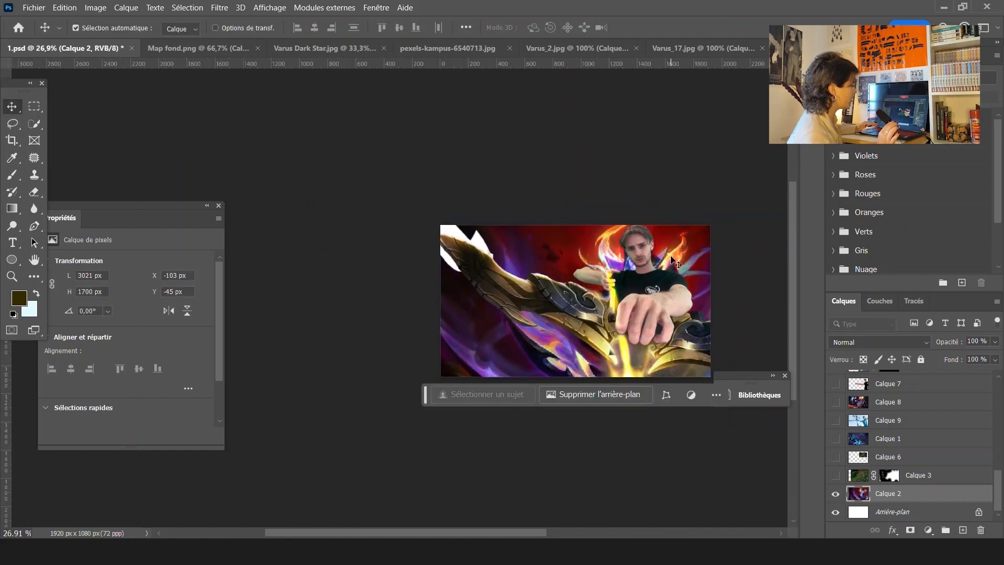
Add a layer mask to Calque 2 and paint out its lower-left area
click(910, 530)
key(b)
mouse_move(460, 321)
mouse_down()
mouse_move(601, 391)
mouse_move(589, 361)
mouse_up()
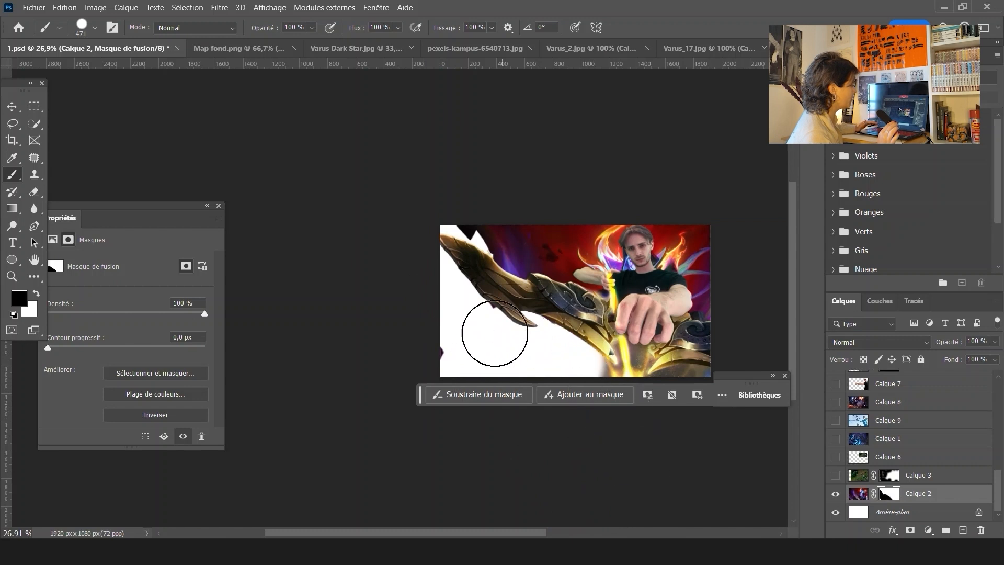
Show the Calque 12 gameplay screenshot, then move and free-transform it to fit the canvas
scroll(840, 478, up, 3)
click(836, 458)
click(883, 458)
key(v)
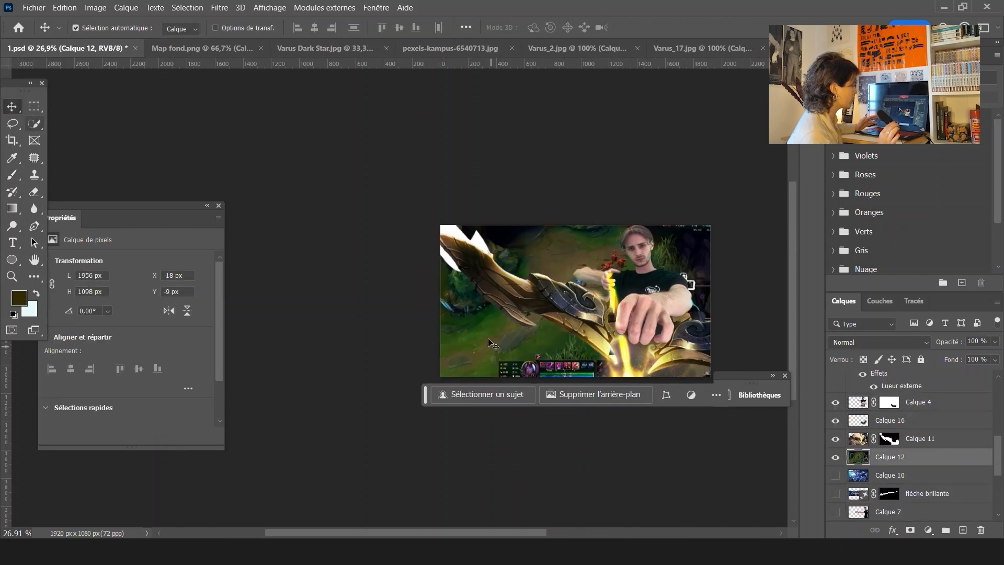
drag(476, 350, 422, 377)
key(ctrl+t)
drag(661, 249, 686, 235)
drag(516, 354, 505, 368)
key(Return)
Add a mask to Calque 12 and paint out its upper-right area so the artwork behind shows
click(910, 530)
key(b)
mouse_move(515, 256)
mouse_down()
mouse_move(552, 257)
mouse_move(620, 296)
mouse_up()
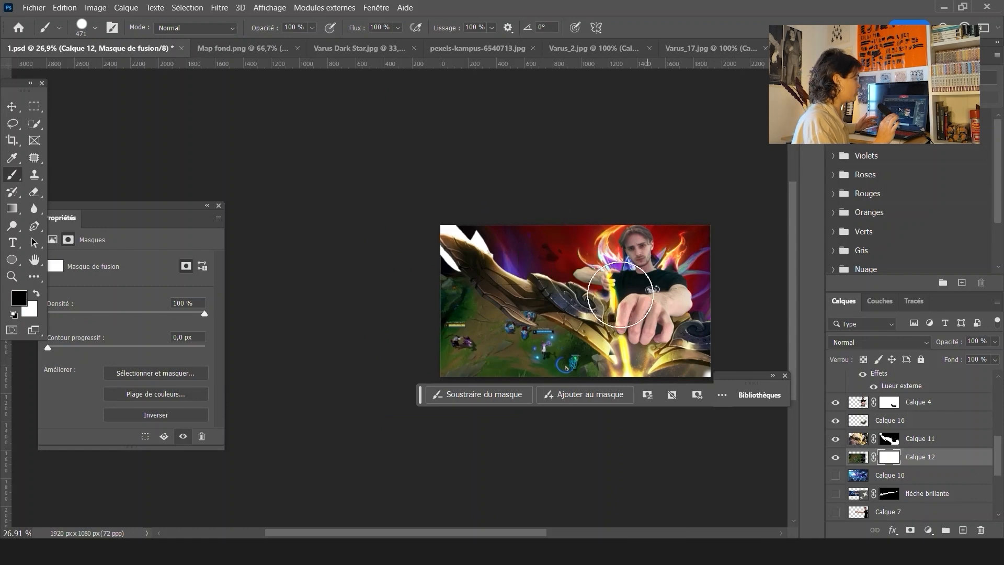
Reposition the background layer by moving it to the right with the Move tool
click(10, 106)
scroll(648, 330, up, 5)
scroll(647, 330, down, 2)
click(621, 360)
click(836, 379)
click(836, 379)
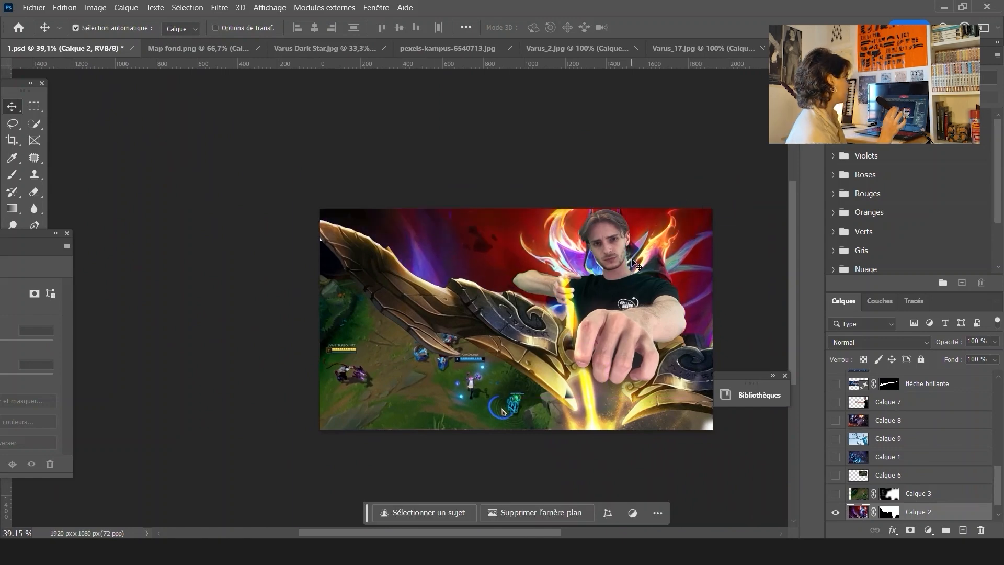
mouse_move(387, 389)
mouse_down()
mouse_move(506, 393)
mouse_move(561, 367)
mouse_move(555, 374)
mouse_up()
key(Return)
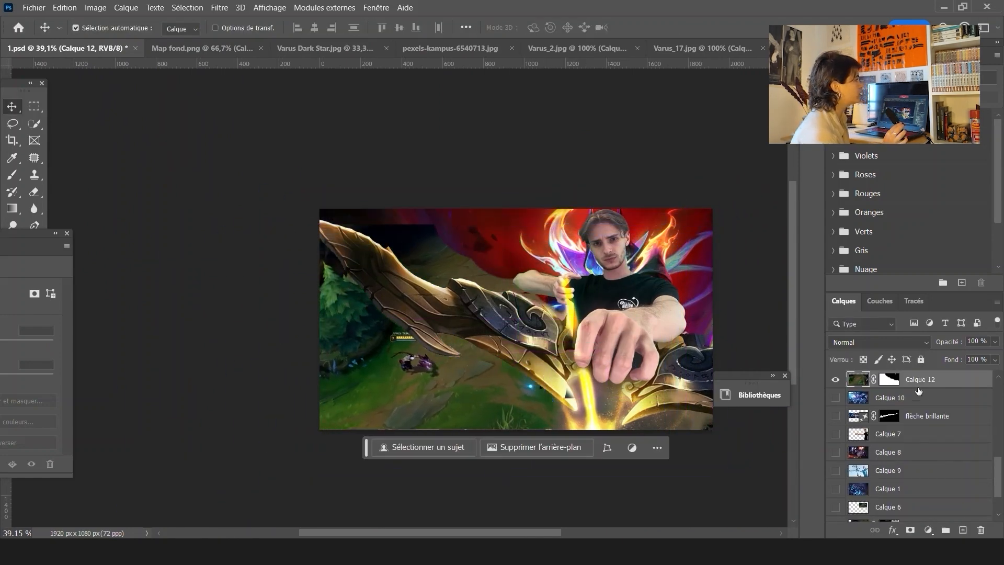
click(889, 379)
key(b)
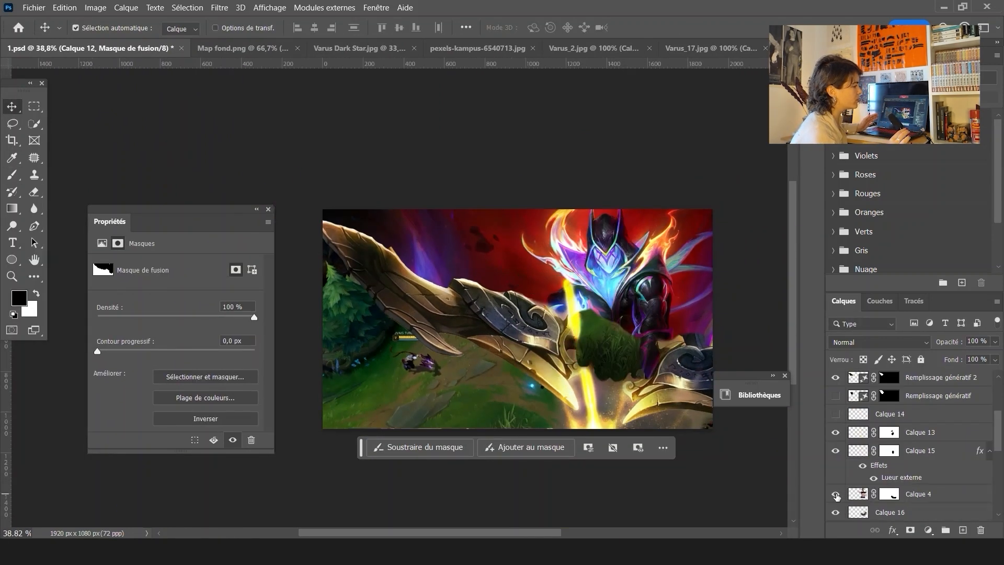
click(220, 7)
mouse_move(360, 206)
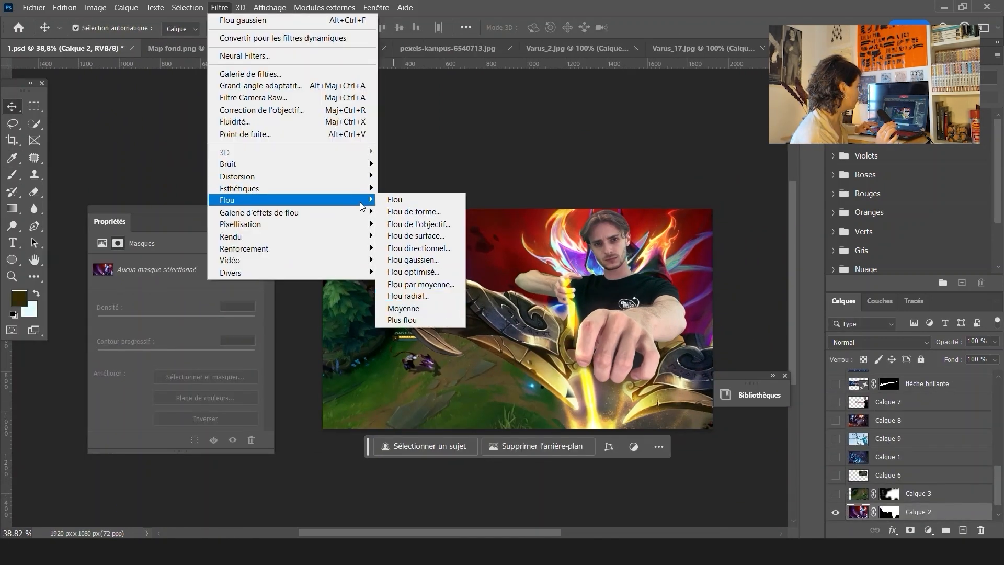
click(446, 295)
key(Escape)
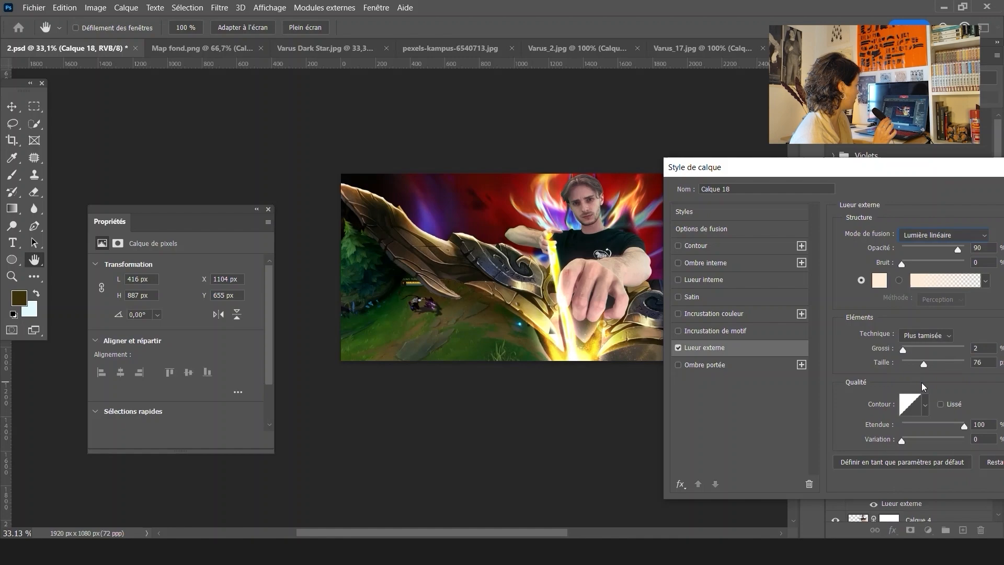
Set the selected layer's blend mode to Incrustation
click(879, 280)
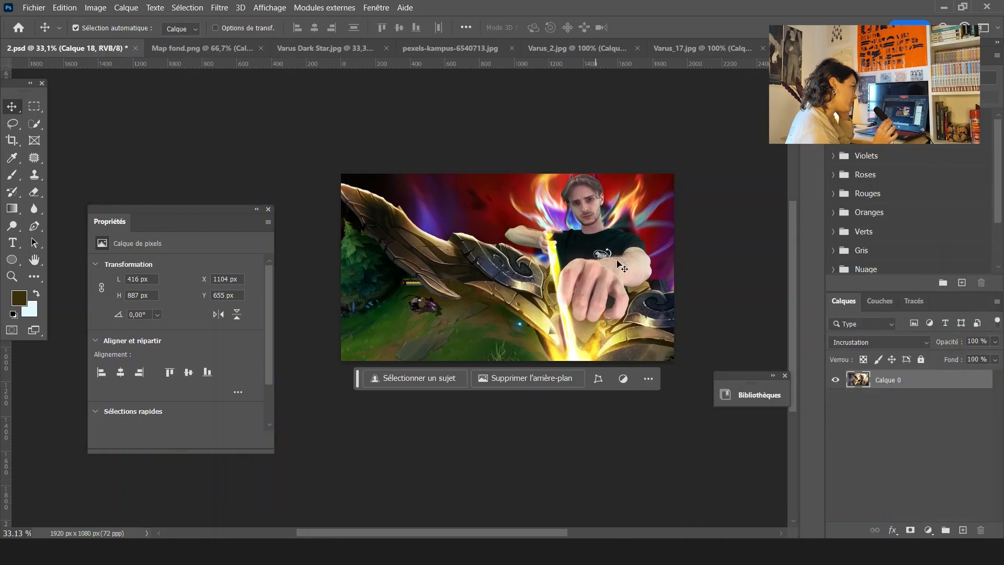
scroll(565, 266, up, 3)
click(570, 261)
click(878, 342)
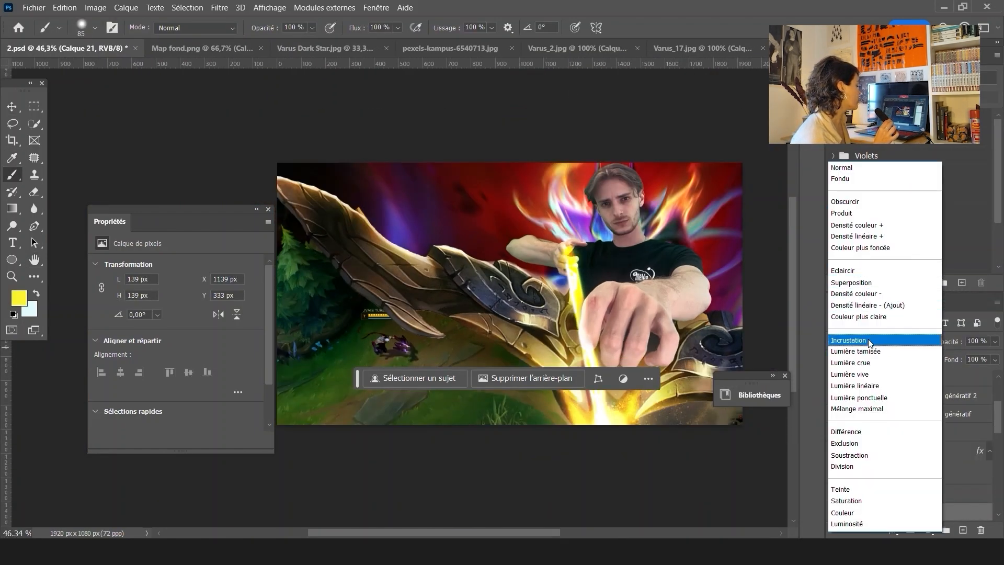
click(863, 341)
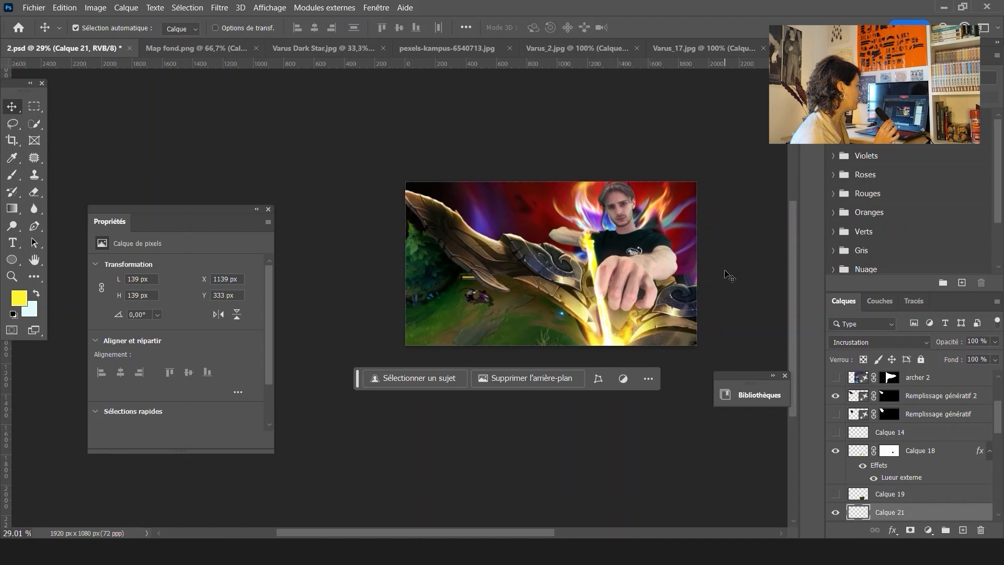
Paint dark red brush strokes across the left side of the new layer Calque 23
key(b)
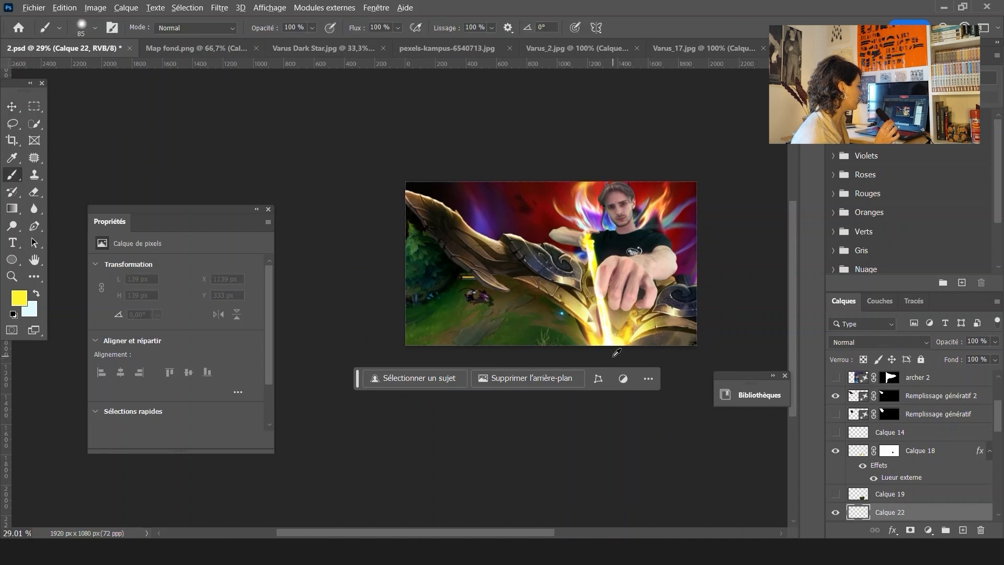
click(866, 341)
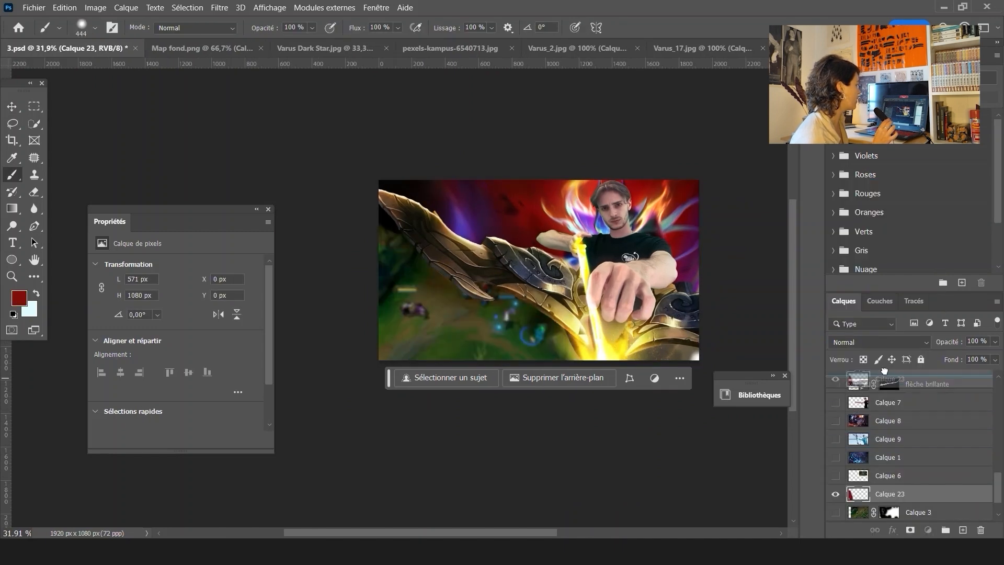
mouse_move(544, 335)
mouse_down()
mouse_move(499, 316)
mouse_move(365, 342)
mouse_up()
click(680, 378)
key(v)
Set Calque 23 to Lumière tamisée blend mode at 74% opacity and toggle it to compare
click(878, 341)
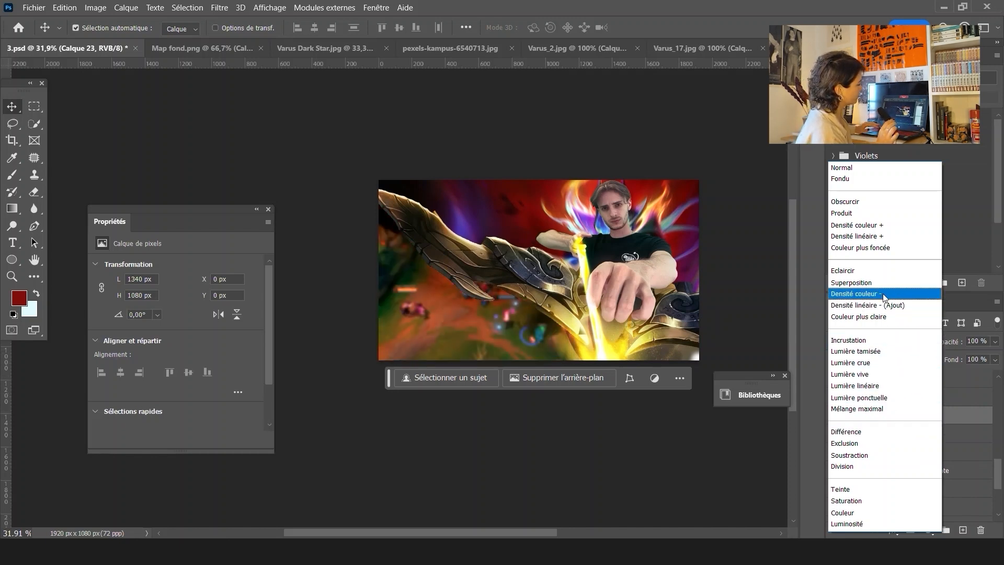
click(883, 351)
click(994, 342)
drag(987, 355, 978, 356)
click(835, 416)
click(835, 416)
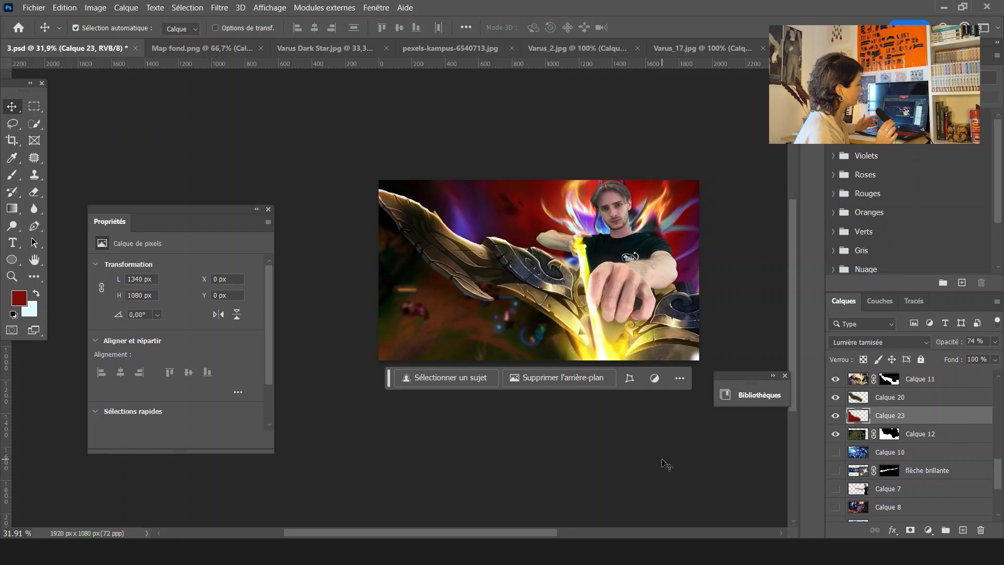
Try adding a Lumière tamisée drop shadow with 161 px size to Calque 4
click(619, 202)
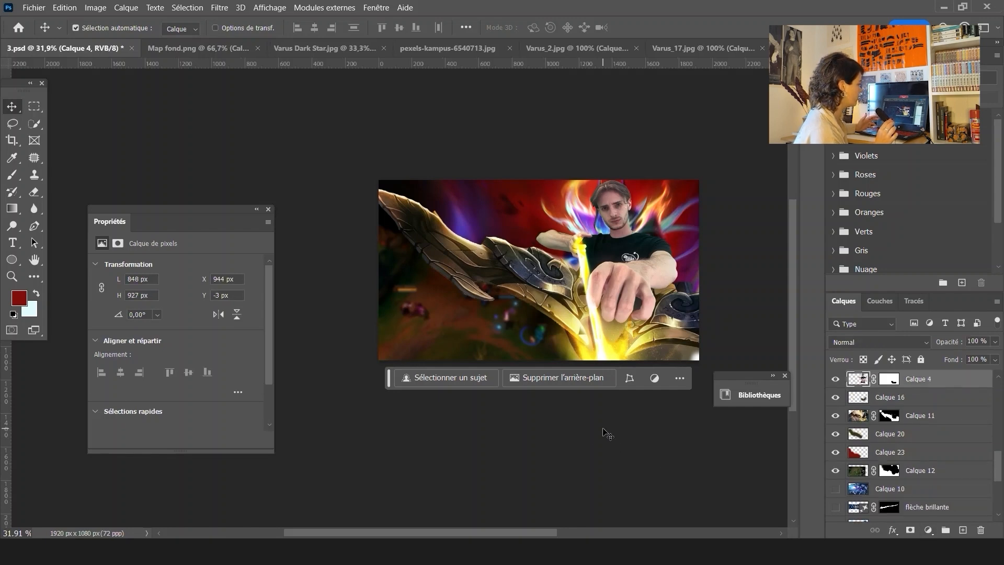
click(126, 7)
mouse_move(149, 128)
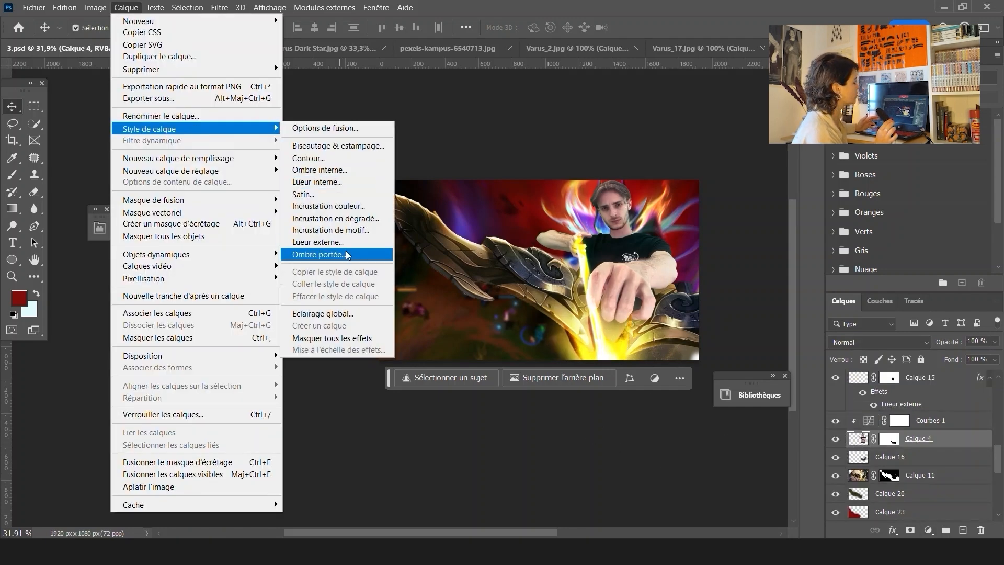
click(317, 254)
drag(638, 204, 63, 62)
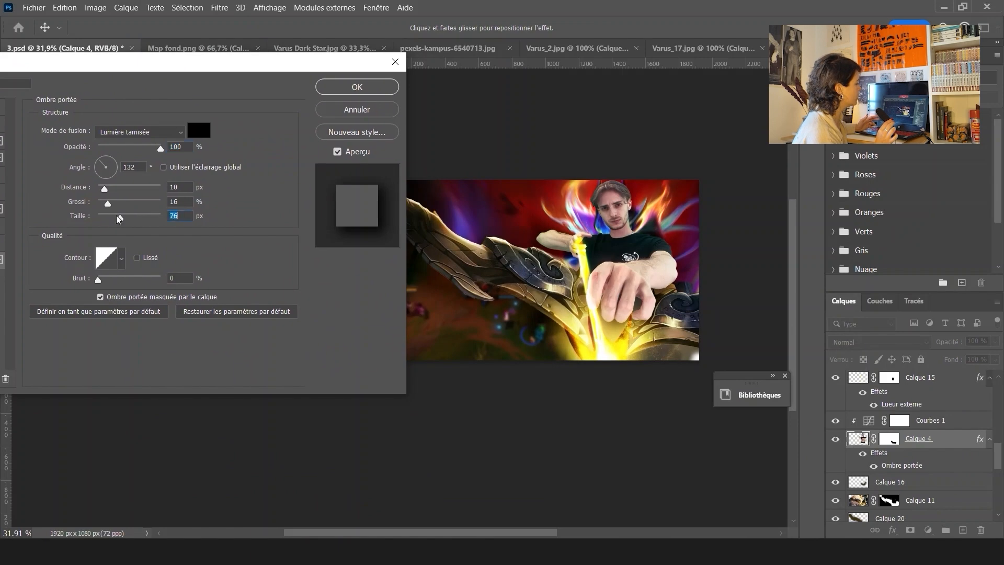
drag(119, 218, 140, 219)
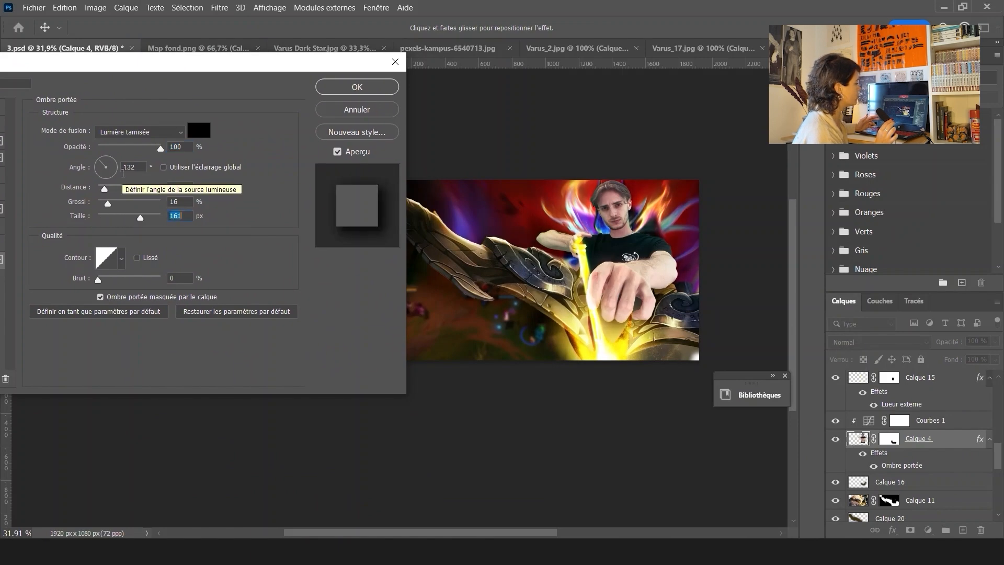
drag(108, 175, 99, 163)
click(348, 108)
Add a new layer above Calque 4, clipping it to Calque 4 and then releasing the clip
click(962, 529)
right_click(909, 439)
click(910, 441)
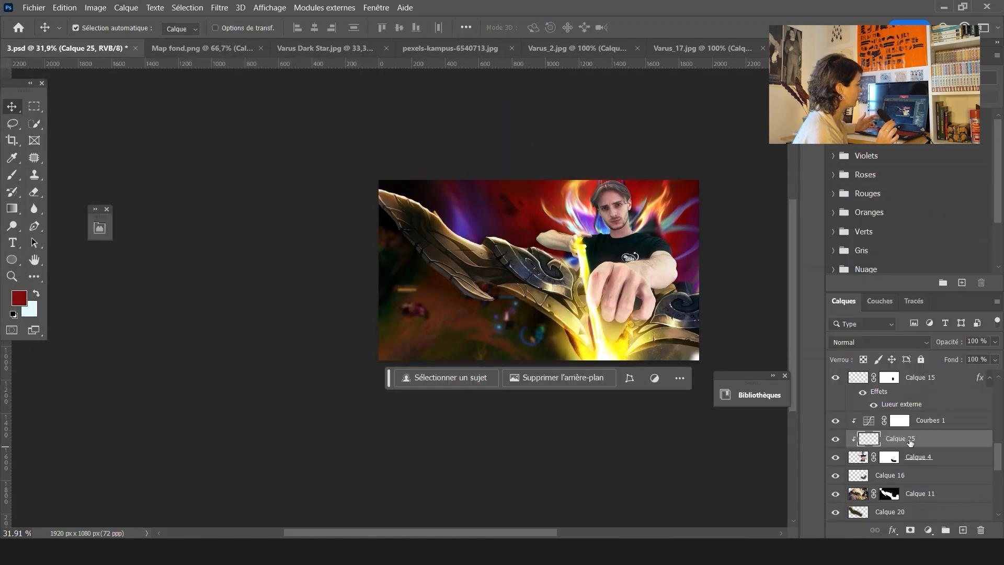
key(ctrl+alt+g)
Sample a dark colour from the artwork and move Calque 25 below Calque 4
click(14, 159)
click(510, 207)
click(12, 175)
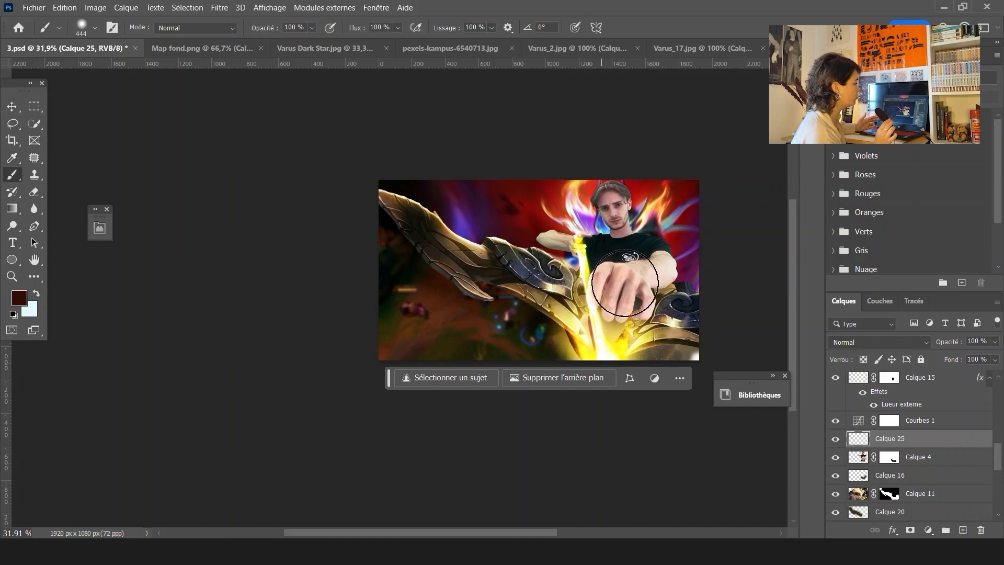
drag(889, 438, 890, 465)
Paint a dark stroke around the hand on Calque 25, set it to Lumière crue and lower its opacity
drag(650, 274, 650, 247)
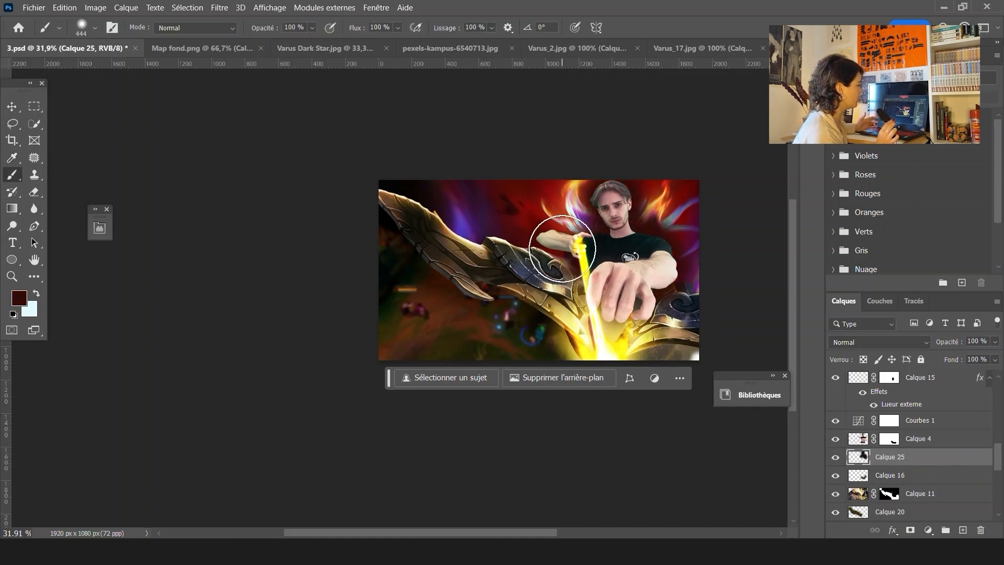
click(880, 342)
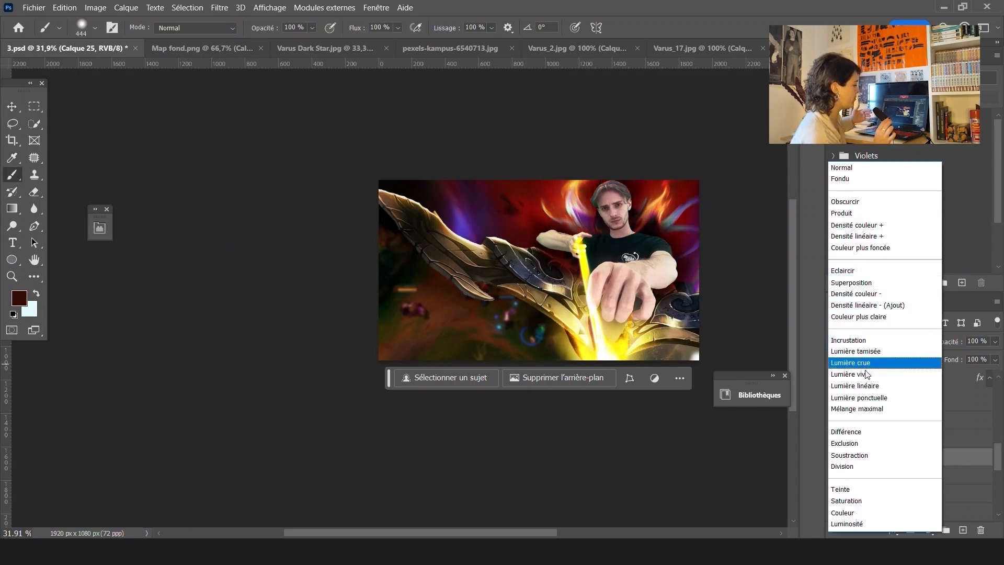
click(852, 362)
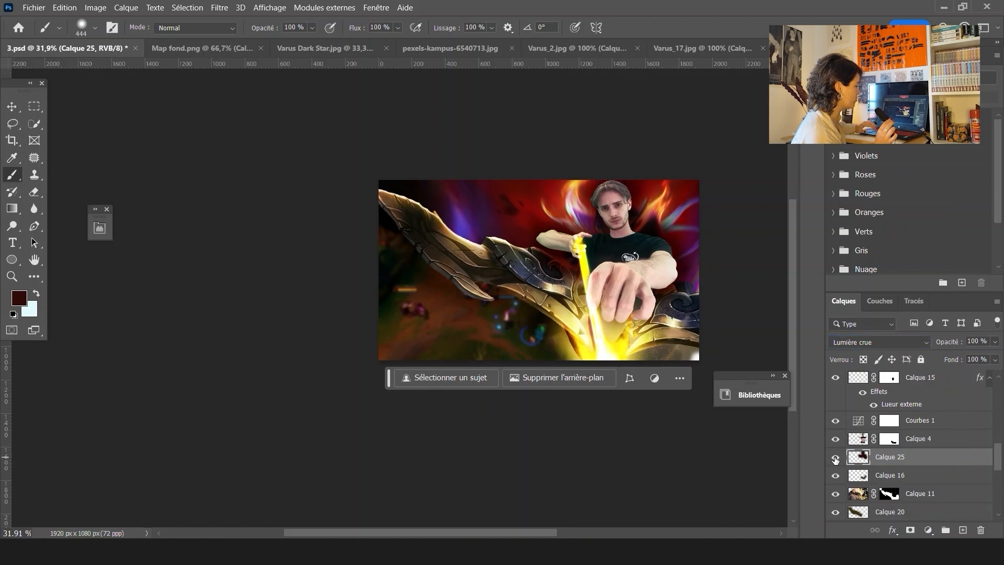
drag(994, 341, 968, 355)
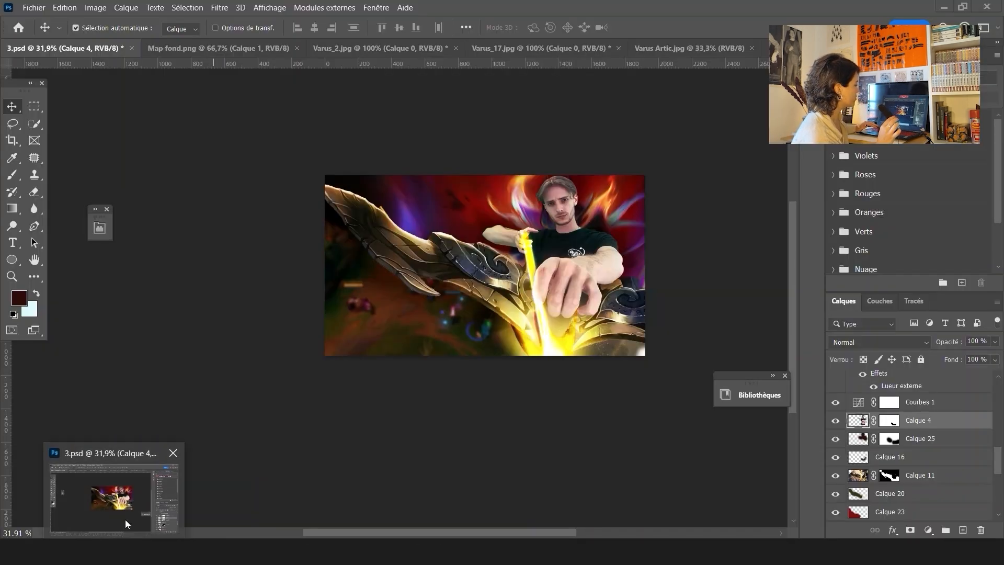
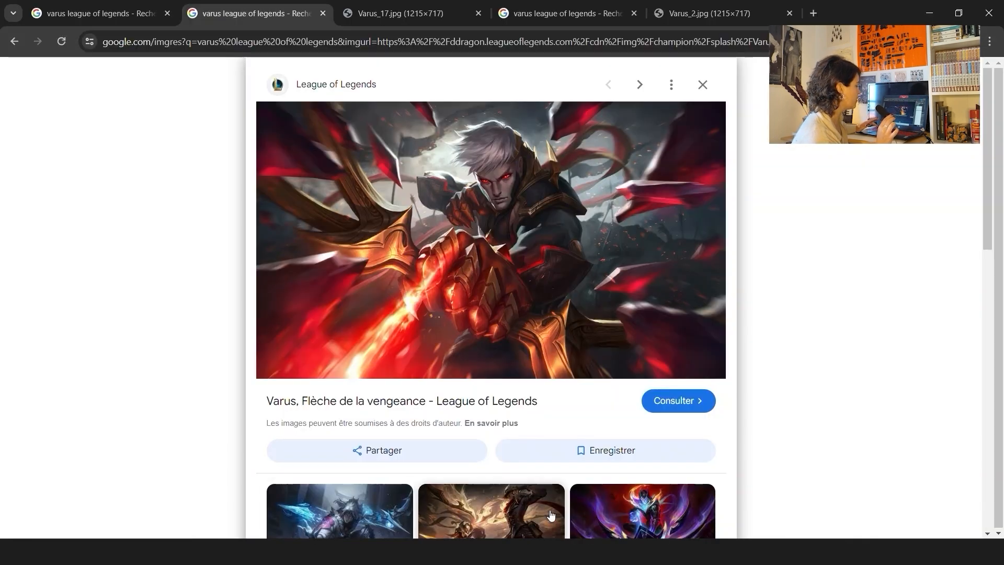
Open the Varus, Flèche de la vengeance splash art from the image preview in a new tab
right_click(507, 240)
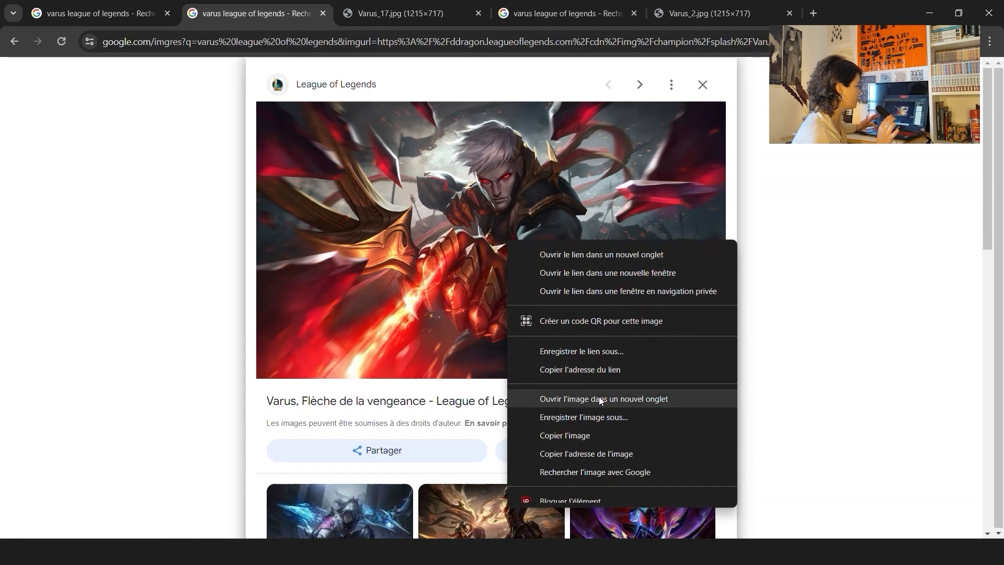
click(580, 398)
click(374, 6)
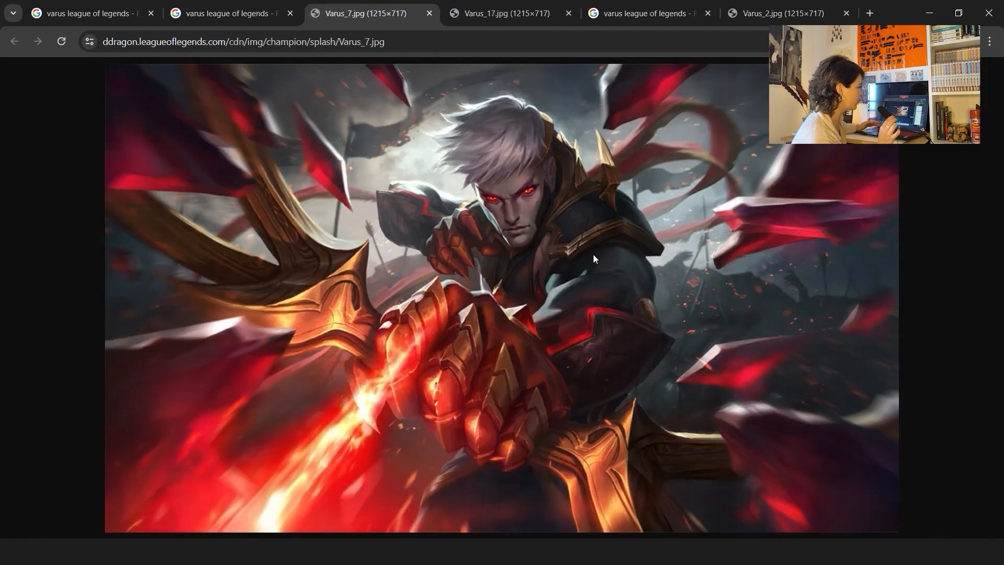
Save the splash image as Varus_7.jpg in the Minia10 folder
right_click(581, 211)
click(627, 242)
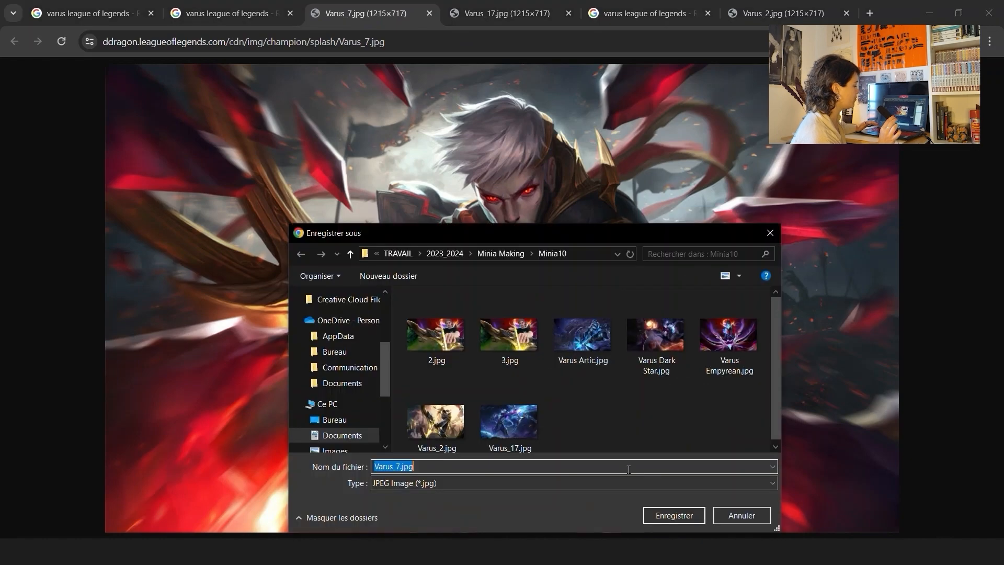
click(674, 515)
Switch to Photoshop and open Varus_7.jpg from the Minia10 folder
key(alt+Tab)
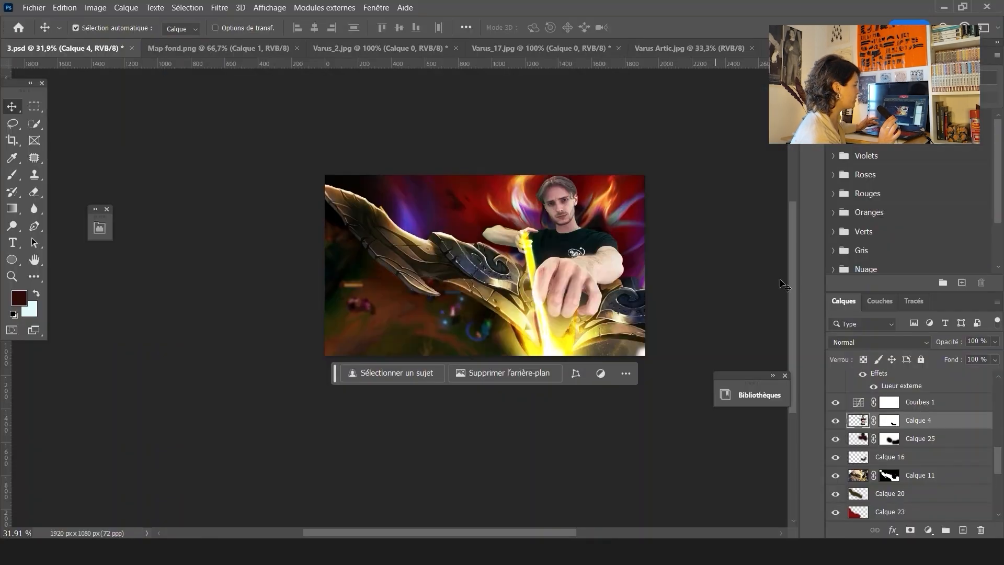
click(24, 6)
click(33, 28)
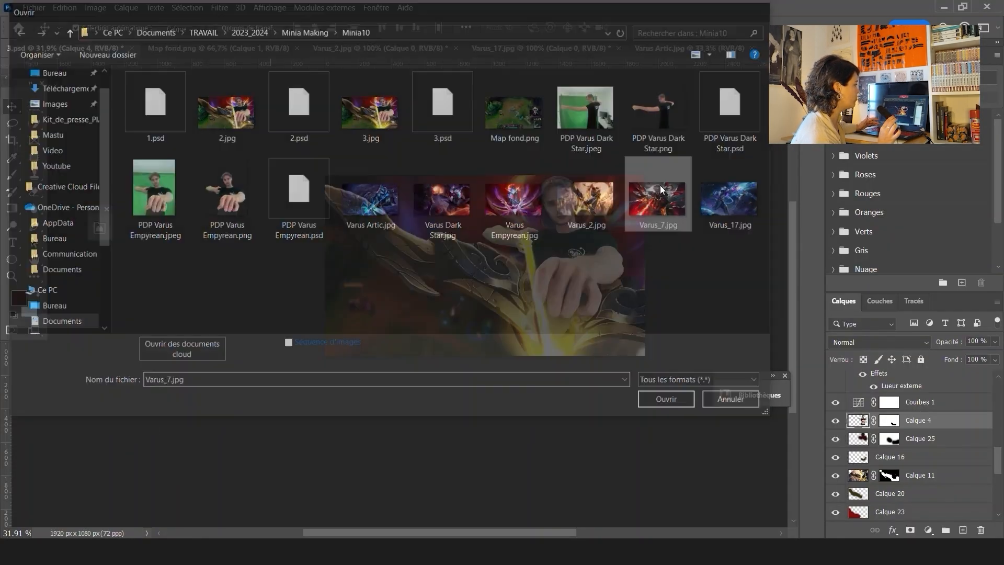
double_click(659, 192)
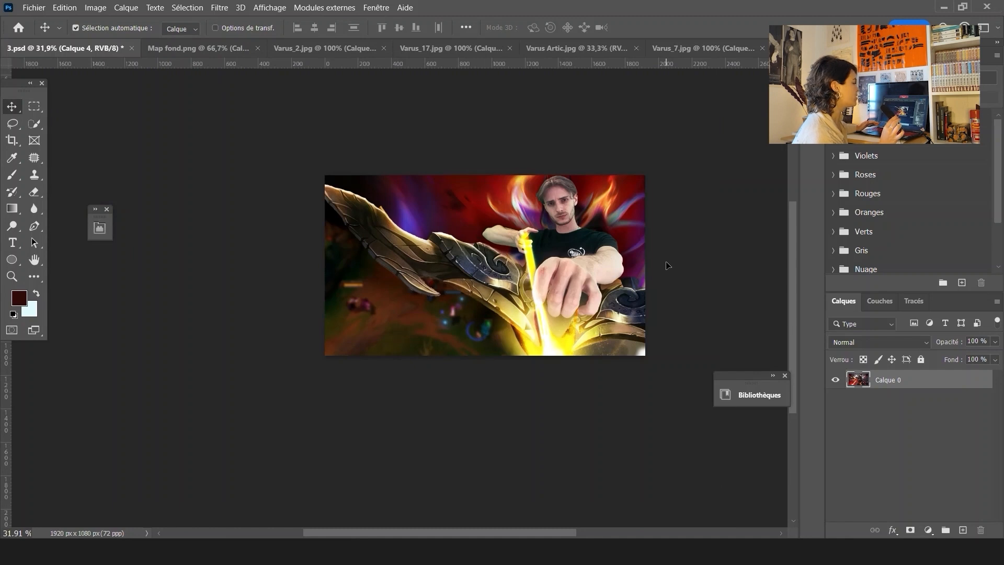
Paste the Varus art into 3.psd as a new layer and scale it to about 170% over the right side
key(ctrl+v)
drag(562, 219, 593, 224)
key(ctrl+t)
drag(657, 295, 728, 336)
drag(598, 225, 603, 253)
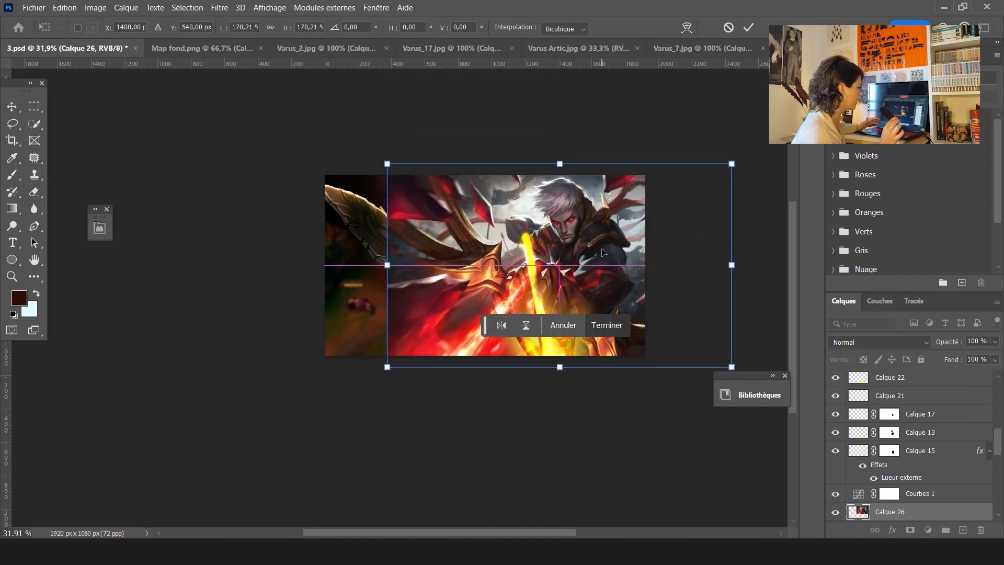
key(Return)
Enlarge the Varus art layer to about 2220 x 1309 px, anchoring it at the upper left
click(861, 346)
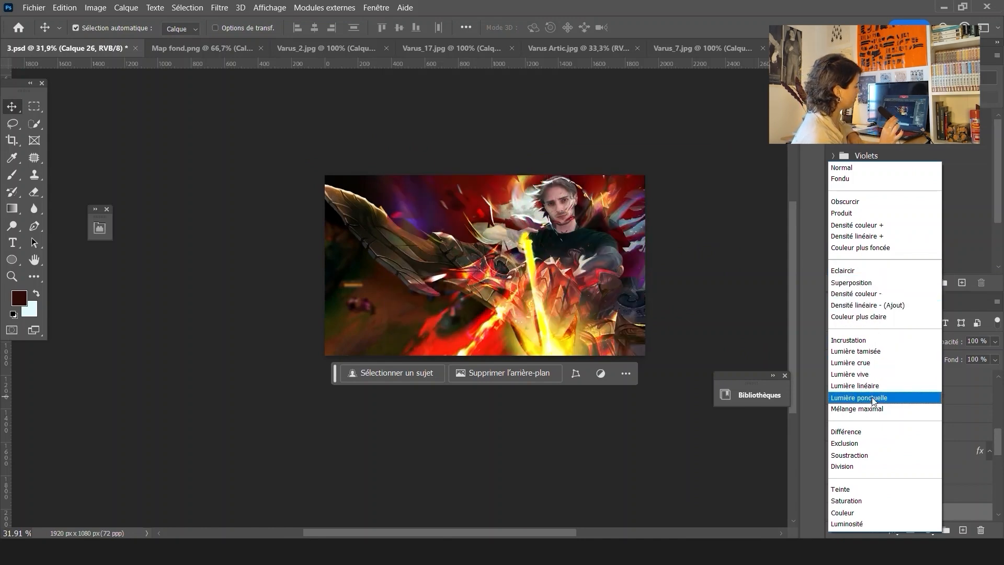
click(692, 273)
key(ctrl+t)
drag(386, 161, 361, 150)
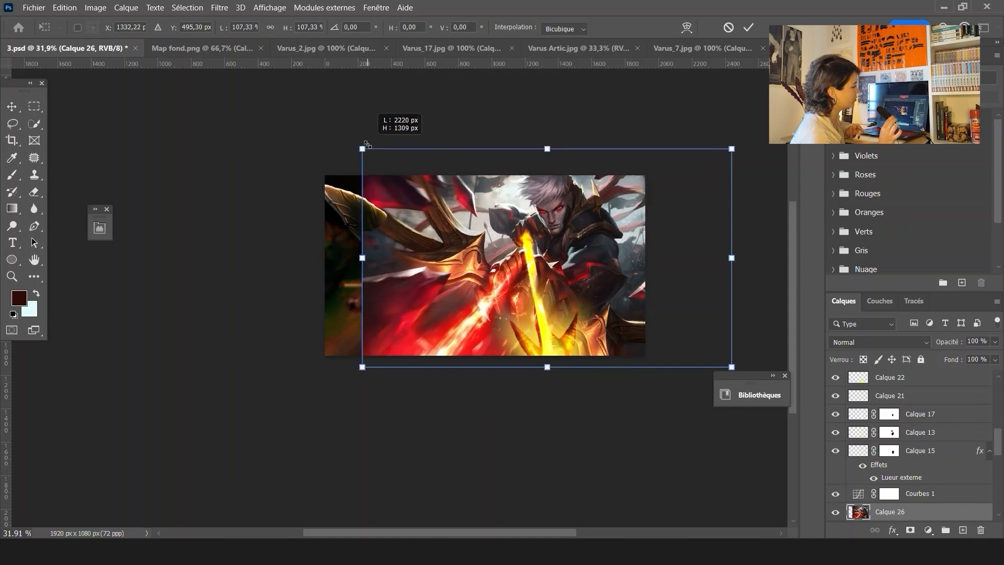
key(Return)
Add a layer mask to Calque 26 and paint it out over the bow and the lower area
click(859, 347)
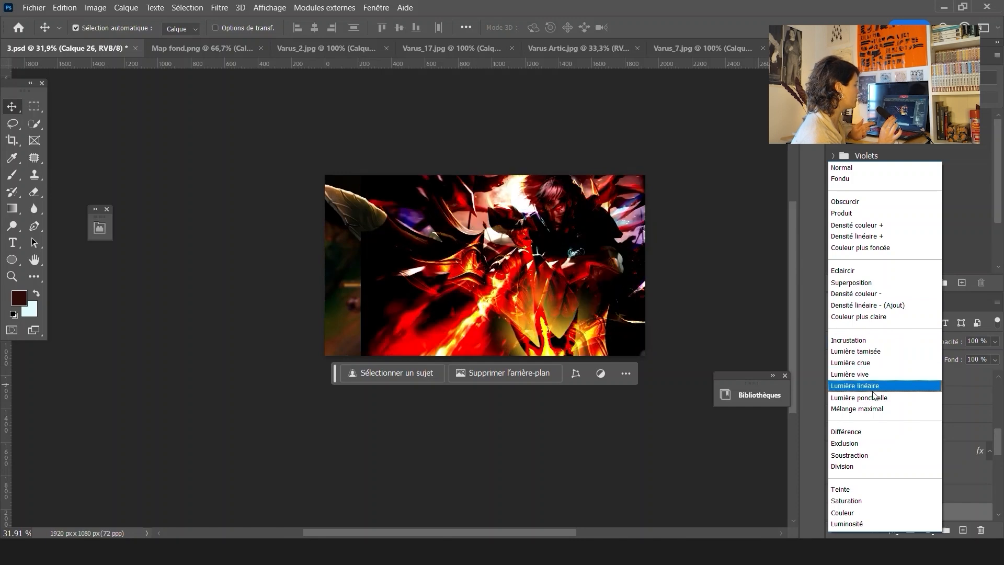
click(872, 170)
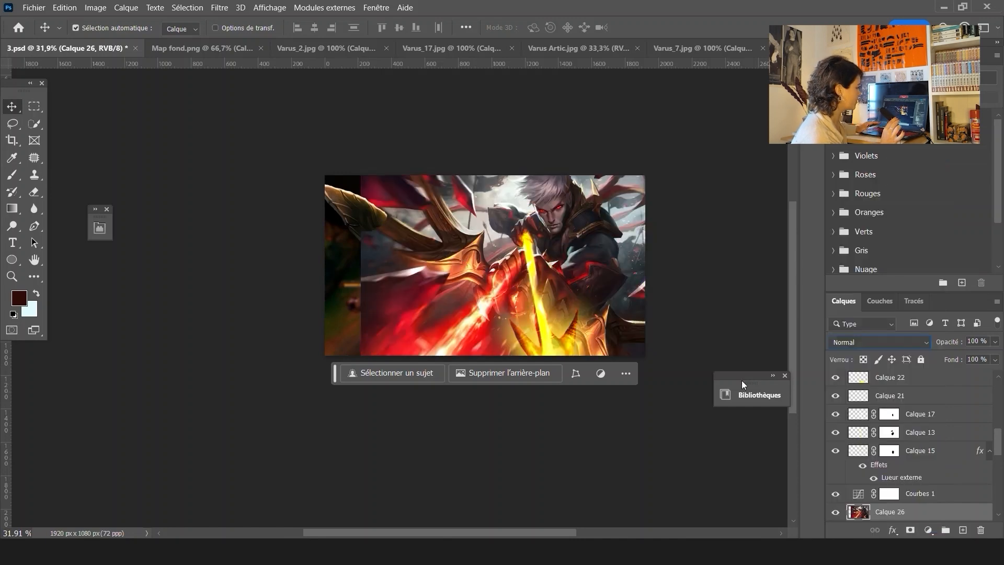
click(910, 530)
click(12, 174)
click(436, 242)
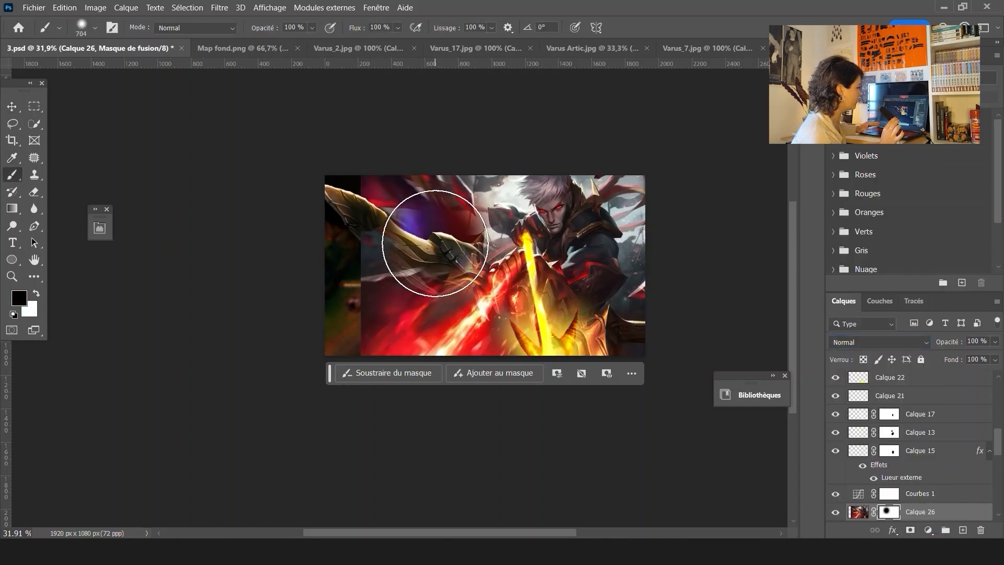
mouse_move(435, 243)
mouse_down()
mouse_move(398, 174)
mouse_move(474, 184)
mouse_move(622, 169)
mouse_move(657, 201)
mouse_move(673, 273)
mouse_move(663, 326)
mouse_move(608, 364)
mouse_up()
drag(457, 343, 459, 354)
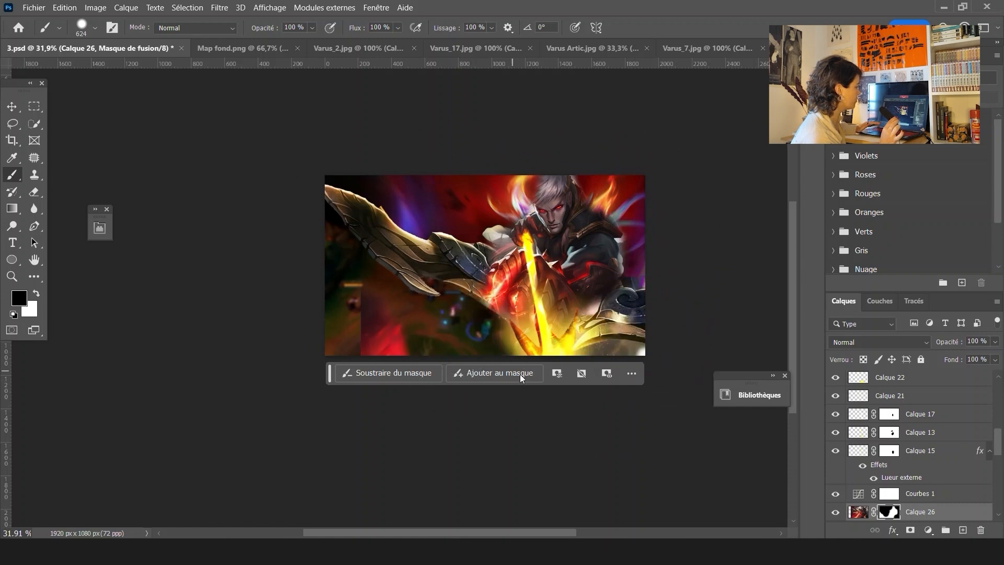
click(520, 374)
drag(515, 373, 532, 383)
Refine Calque 26's mask around the hand, arm and face, alternating black and white brush strokes
click(36, 293)
mouse_move(356, 323)
mouse_down()
mouse_move(364, 302)
mouse_move(519, 364)
mouse_up()
click(12, 106)
click(14, 176)
mouse_move(559, 189)
mouse_down()
mouse_move(554, 215)
mouse_move(568, 172)
mouse_up()
mouse_move(504, 283)
mouse_down()
mouse_move(503, 241)
mouse_move(544, 285)
mouse_move(570, 295)
mouse_move(582, 273)
mouse_move(590, 295)
mouse_move(621, 314)
mouse_up()
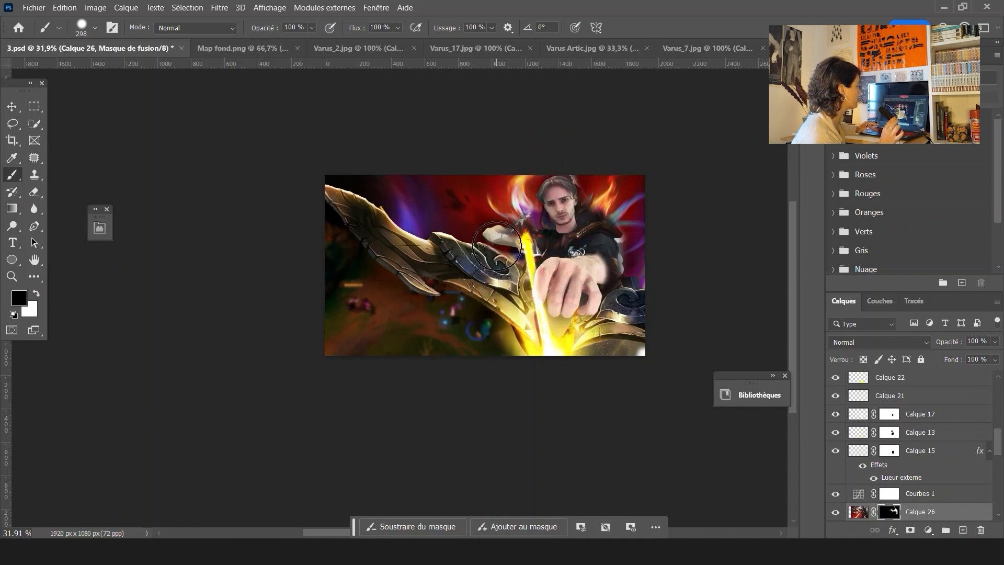
scroll(630, 237, up, 3)
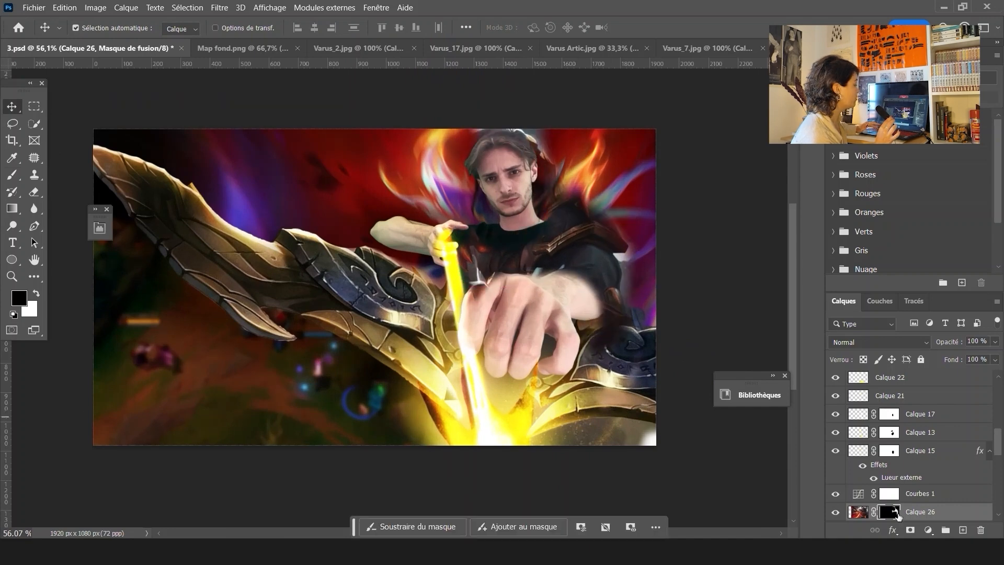
drag(485, 246, 442, 210)
click(36, 293)
scroll(527, 253, down, 2)
click(37, 293)
scroll(527, 252, up, 4)
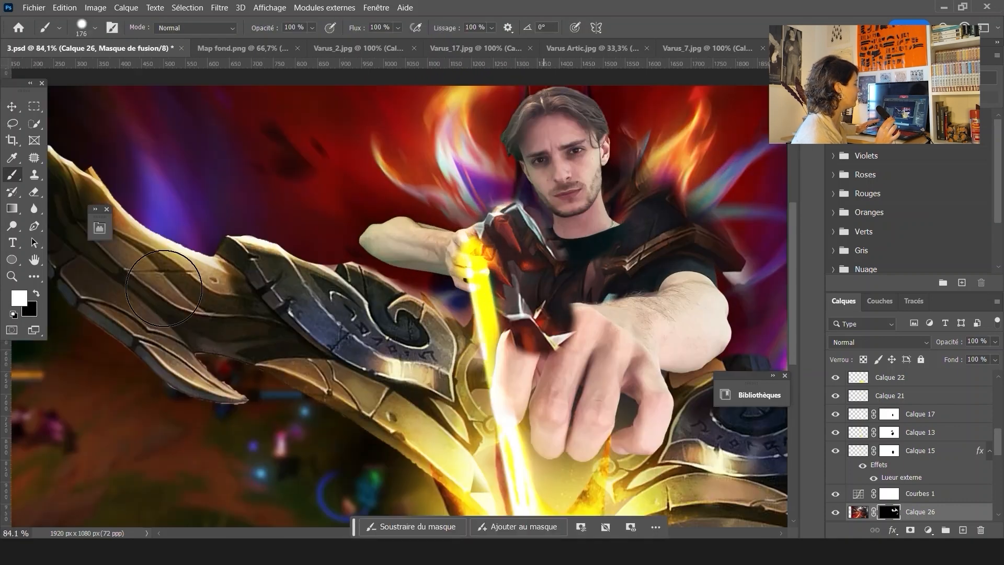
click(36, 294)
drag(512, 241, 515, 192)
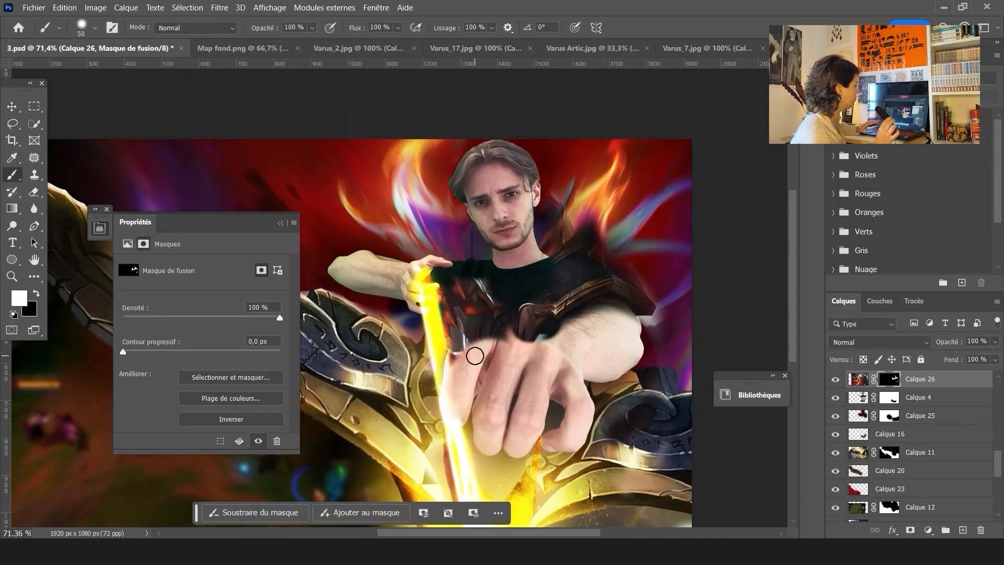
key(x)
drag(475, 356, 558, 376)
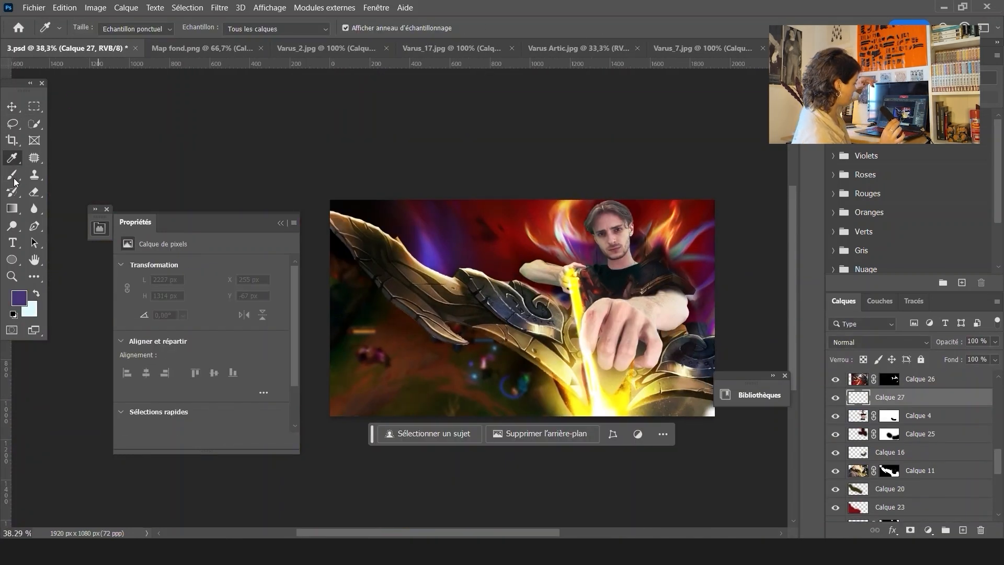
click(14, 179)
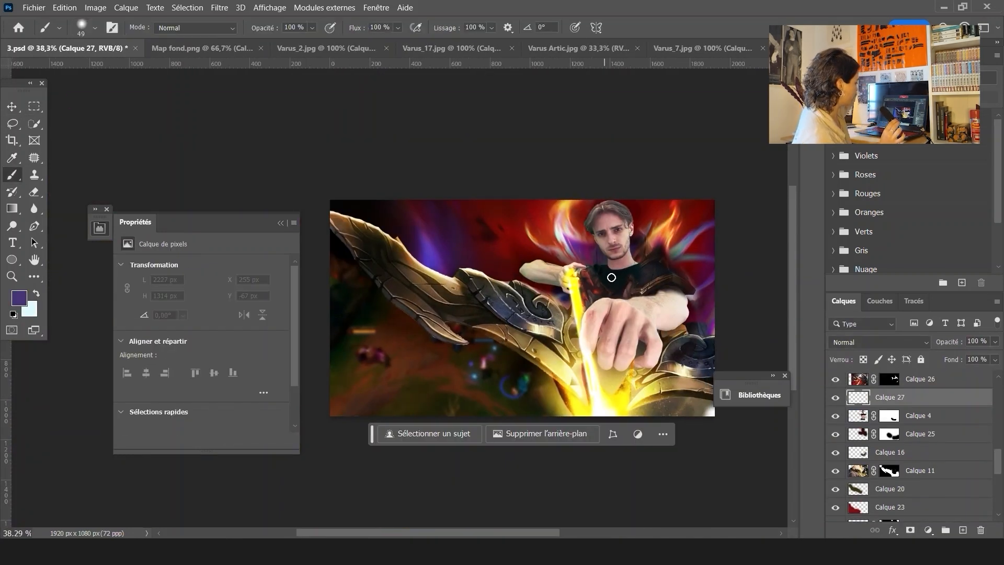
drag(615, 280, 651, 279)
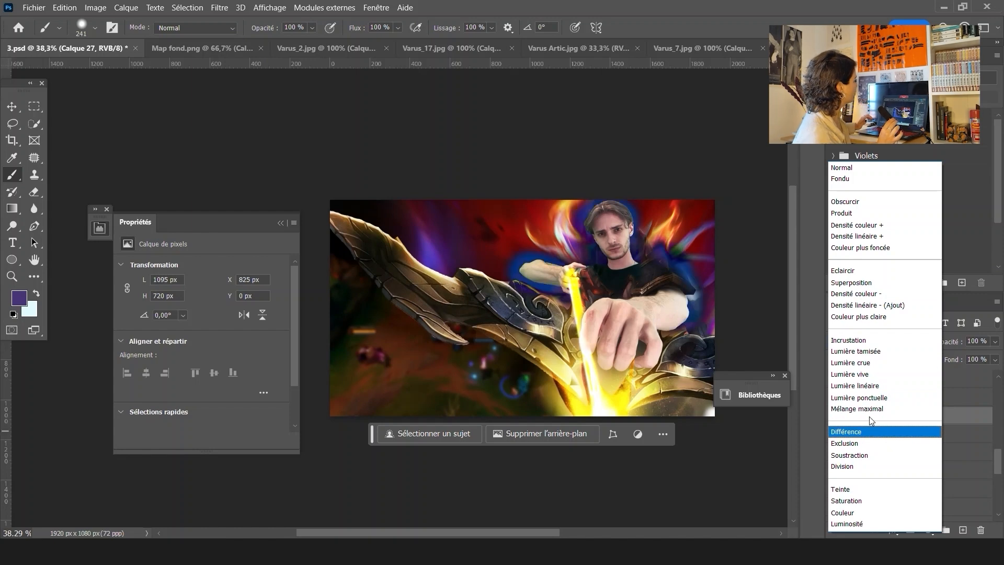
click(970, 421)
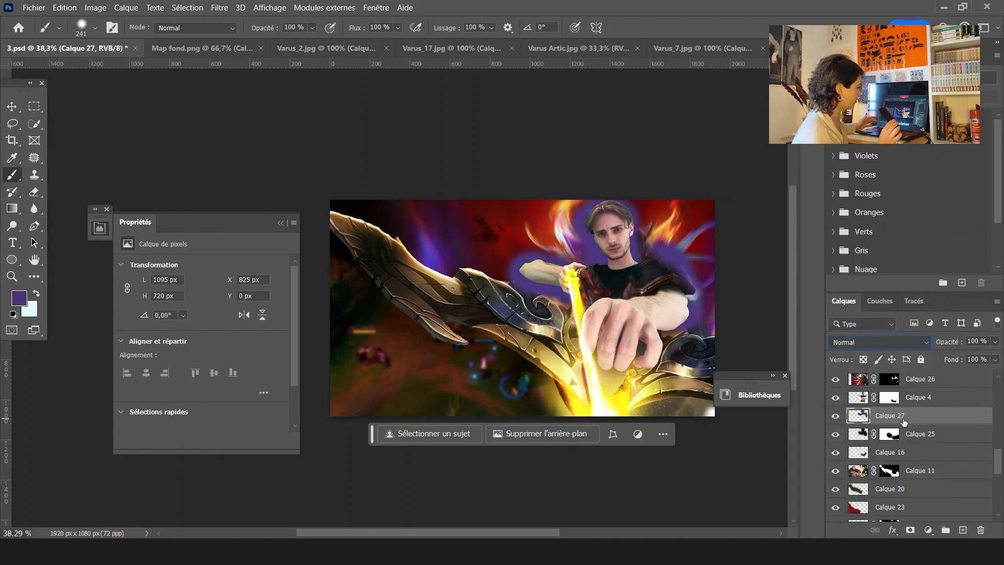
click(979, 532)
Select Calque 25 with a violet colour and apply a Gaussian Blur of 33.2 pixels to it
click(477, 215)
click(19, 298)
click(659, 227)
click(831, 178)
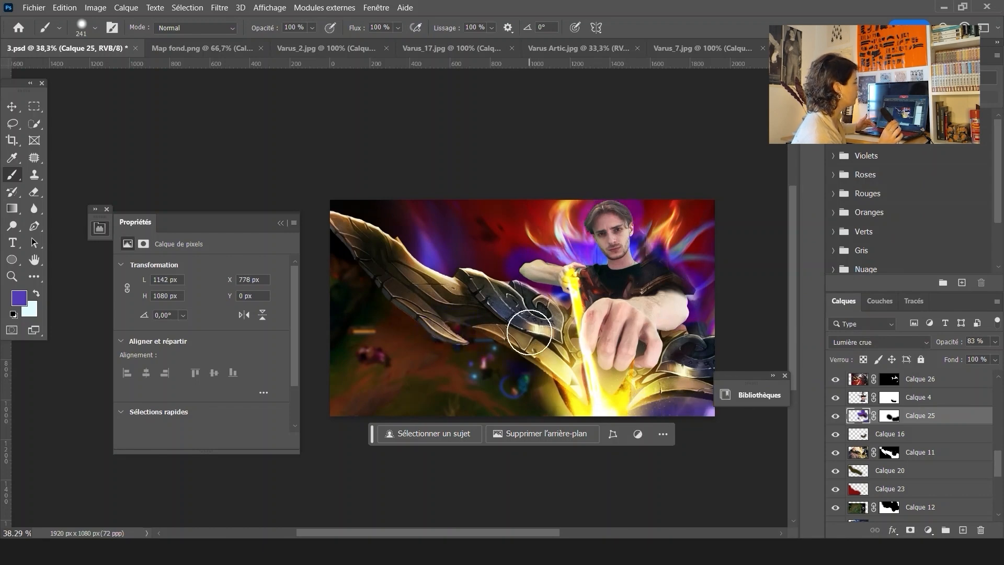
click(219, 8)
click(407, 251)
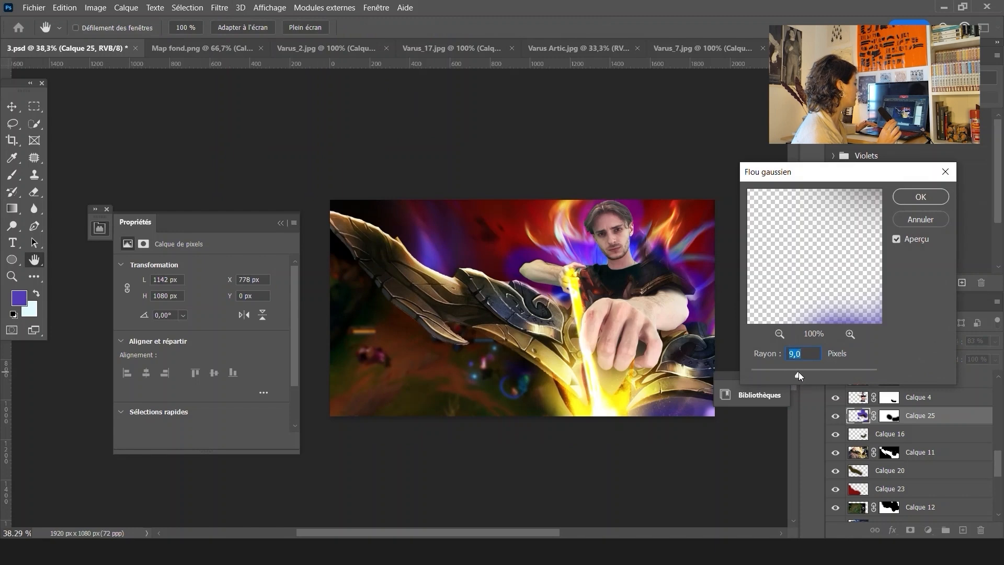
click(779, 375)
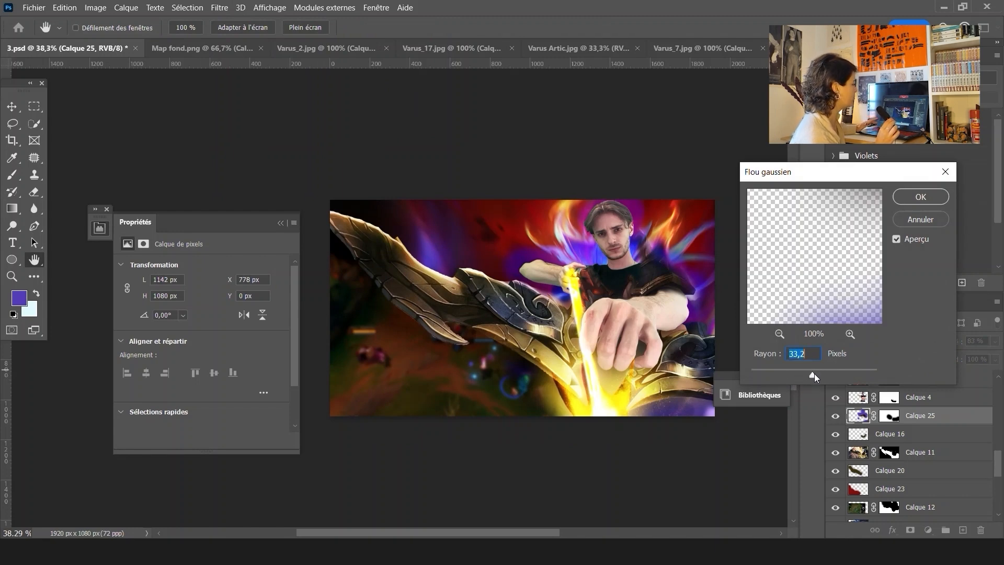
click(925, 199)
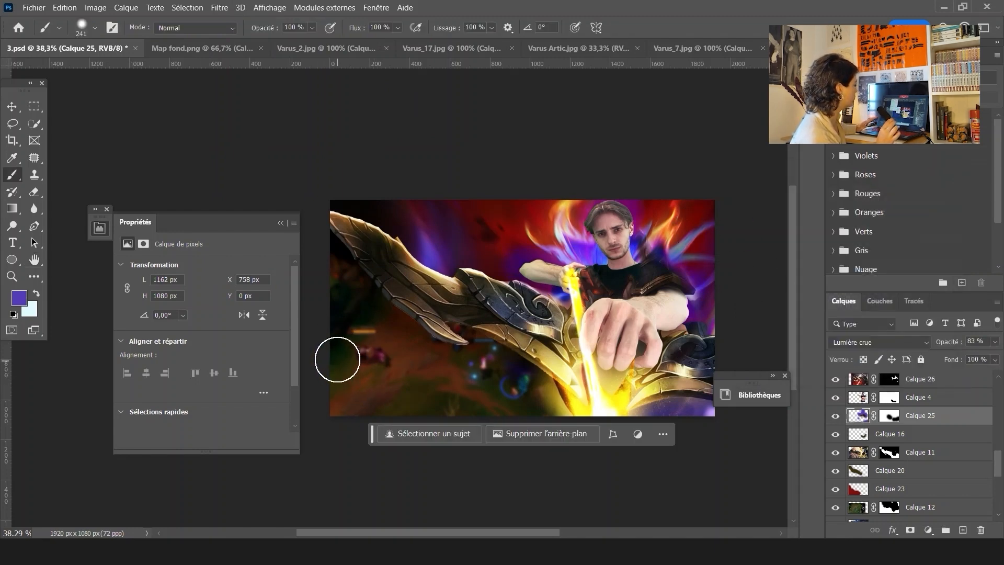
Paint a violet stroke across the lower left on Calque 25 and blur it with a 127.3-pixel Gaussian Blur
mouse_move(490, 436)
mouse_down()
mouse_move(459, 418)
mouse_move(305, 416)
mouse_up()
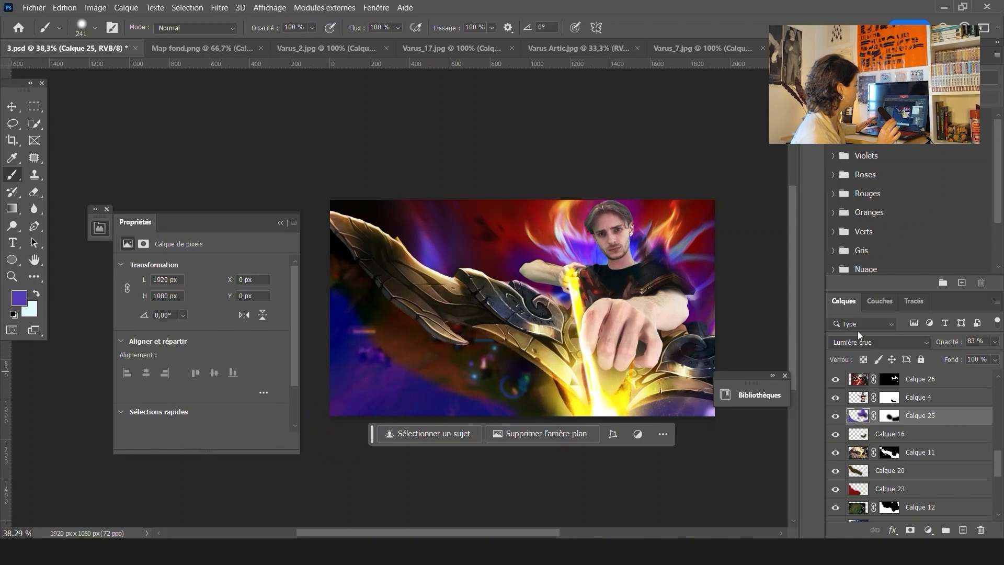
click(219, 7)
mouse_move(337, 199)
click(413, 274)
click(837, 374)
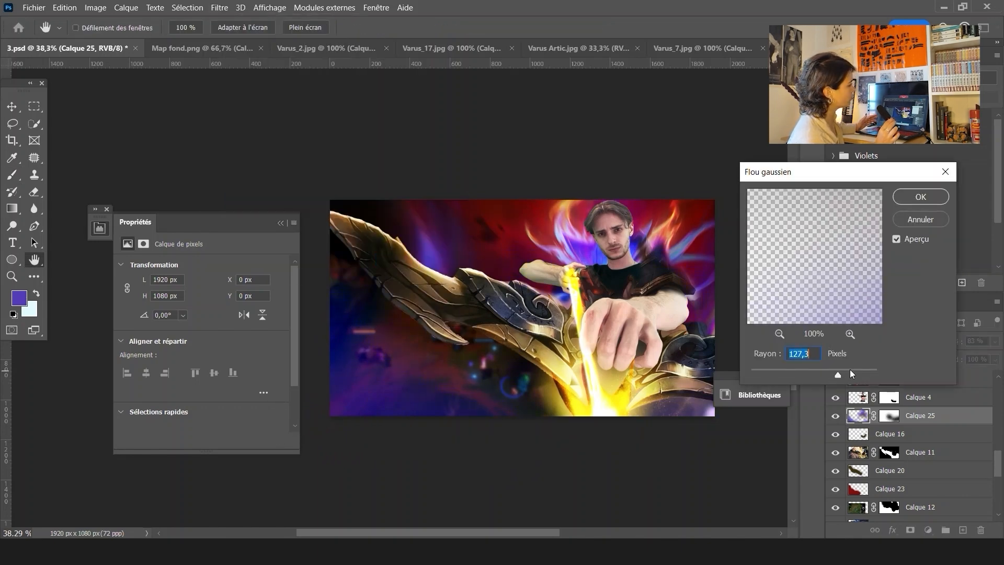
click(920, 196)
Paint on Calque 25's mask to hide part of the violet glow in the lower left
key(b)
click(835, 417)
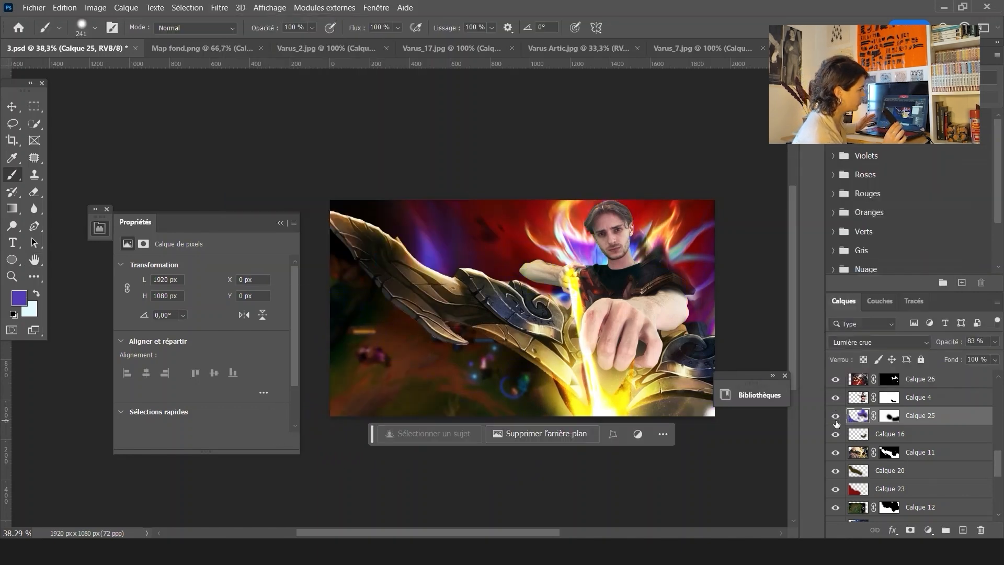
click(836, 417)
click(889, 417)
drag(379, 375, 409, 379)
drag(351, 360, 373, 402)
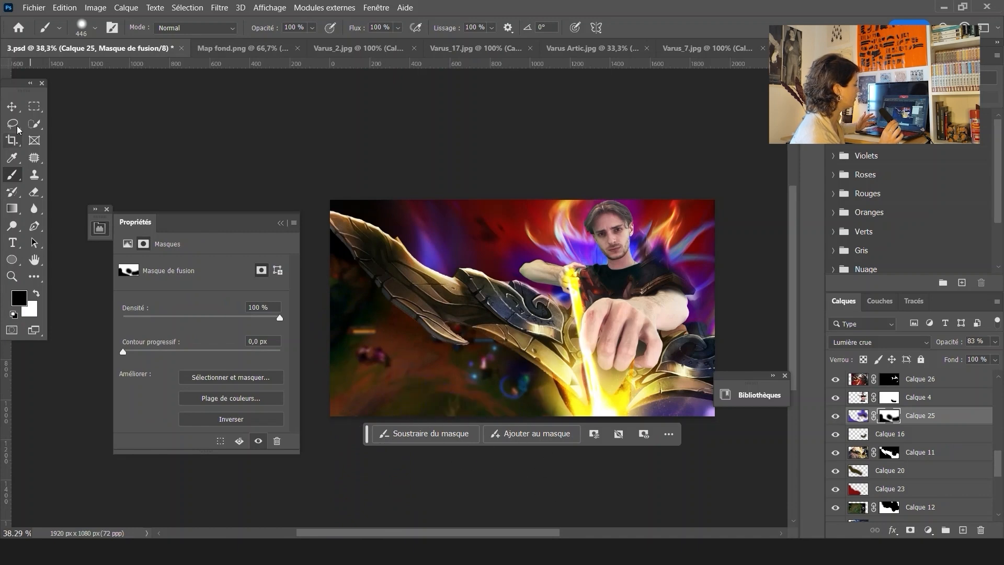
Add a new layer, paint a large violet stroke over the lower left, and set it to Lumière crue
click(13, 107)
click(962, 530)
key(b)
drag(338, 284, 575, 526)
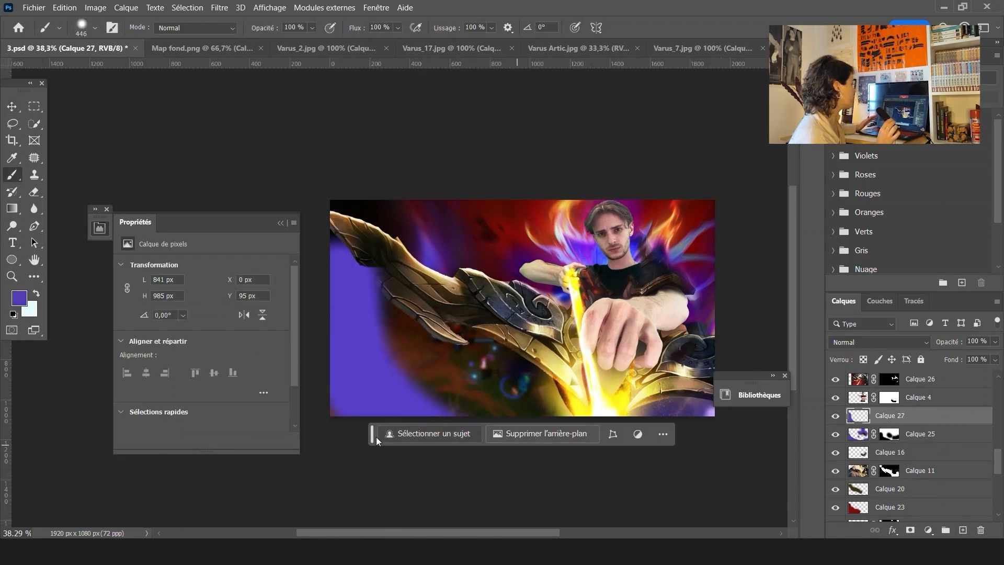
click(879, 341)
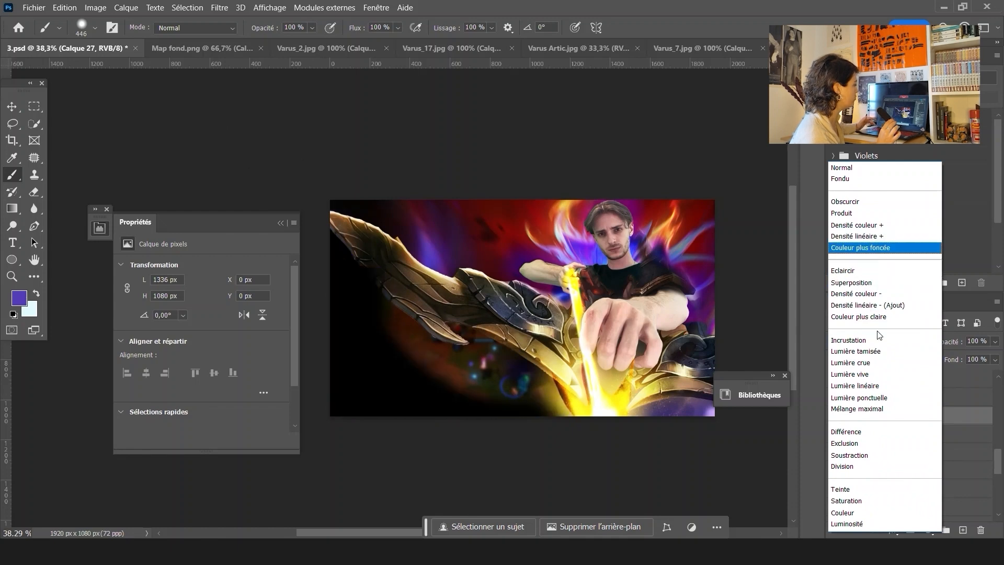
click(875, 363)
Blur the new violet layer with a 182-pixel Gaussian Blur and lower its opacity to 48%
click(220, 7)
mouse_move(235, 199)
click(419, 258)
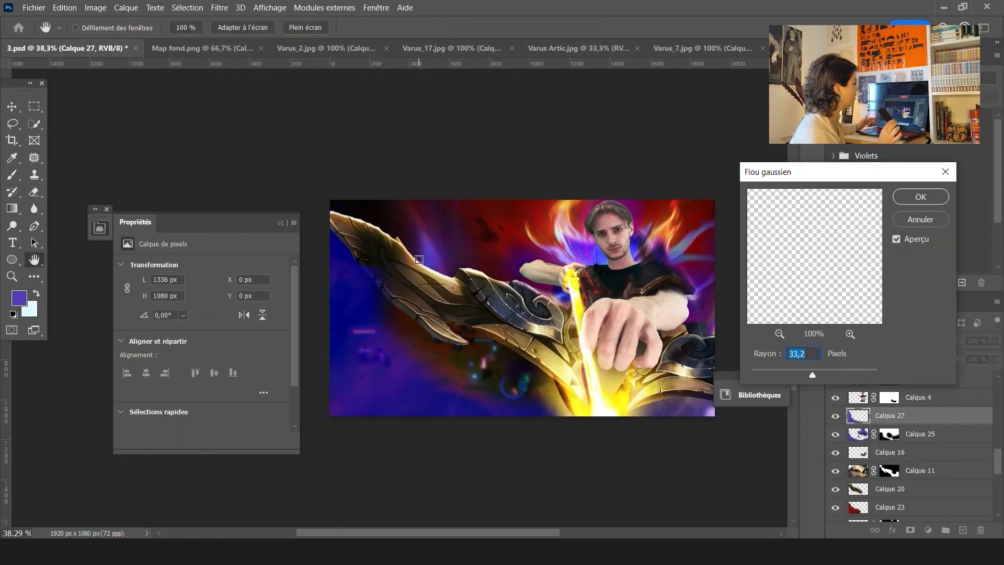
drag(843, 372, 850, 372)
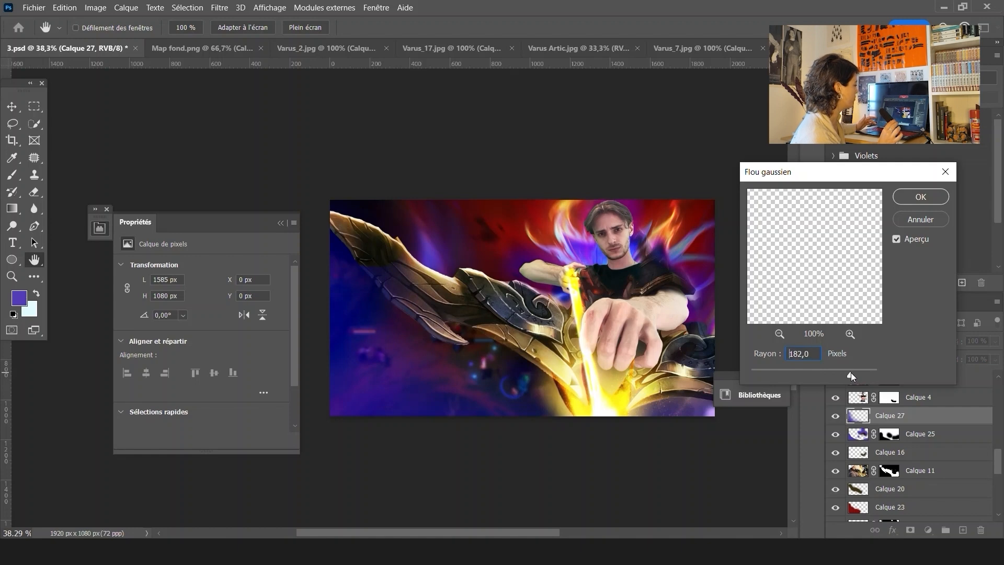
click(910, 193)
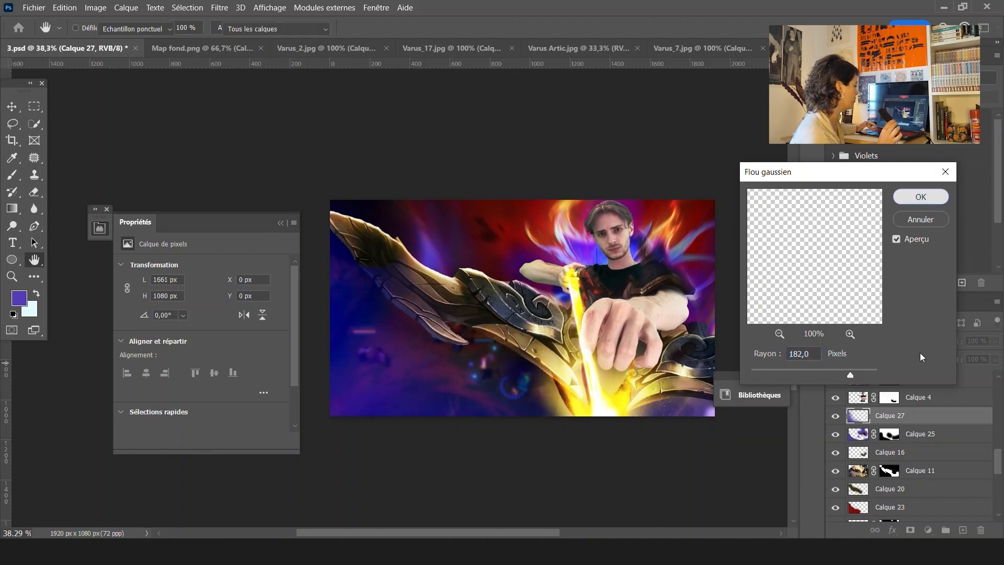
click(967, 356)
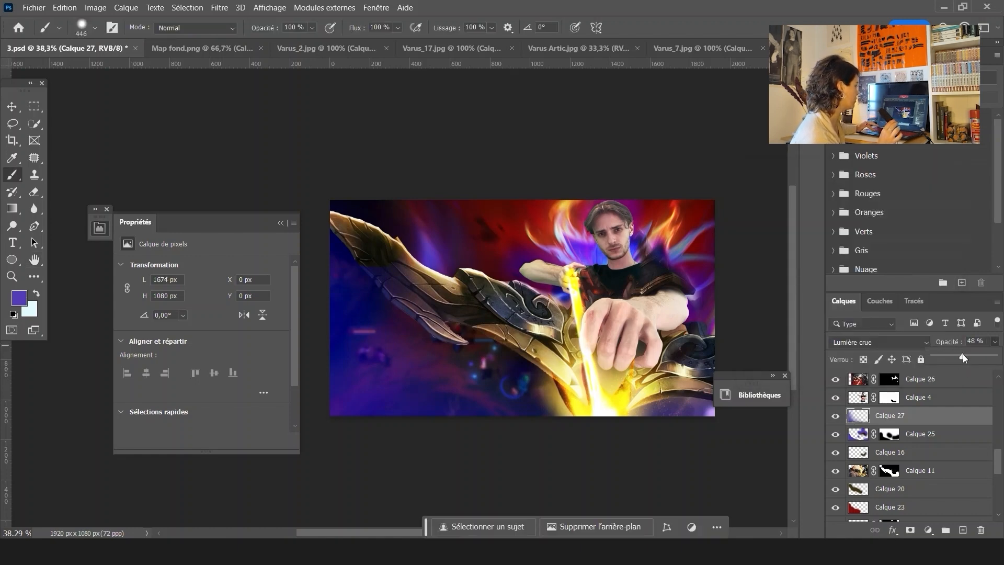
Select Calque 11, toggle its visibility to check its contribution, and close the Properties panel
key(v)
drag(346, 392, 320, 429)
click(842, 472)
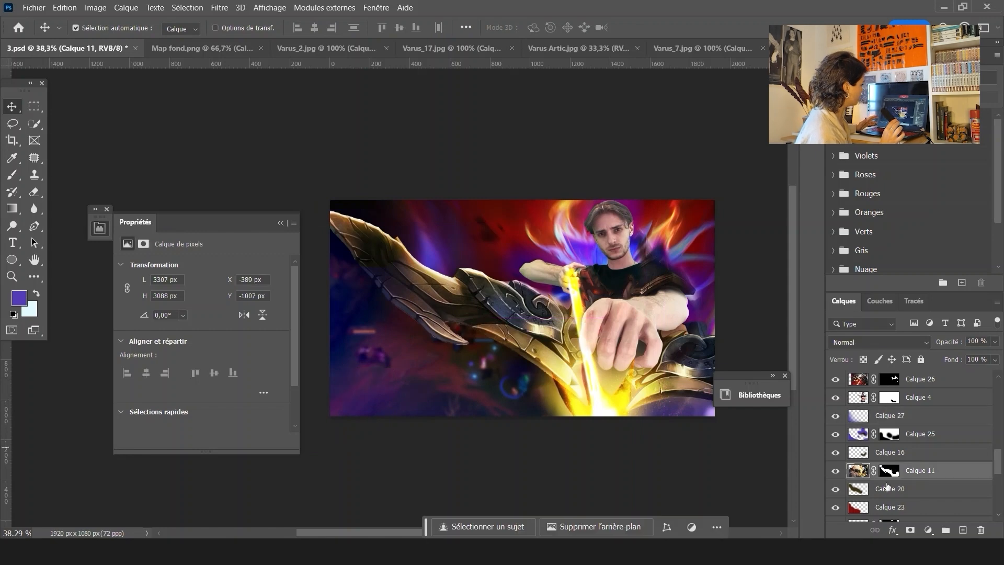
click(834, 473)
click(834, 472)
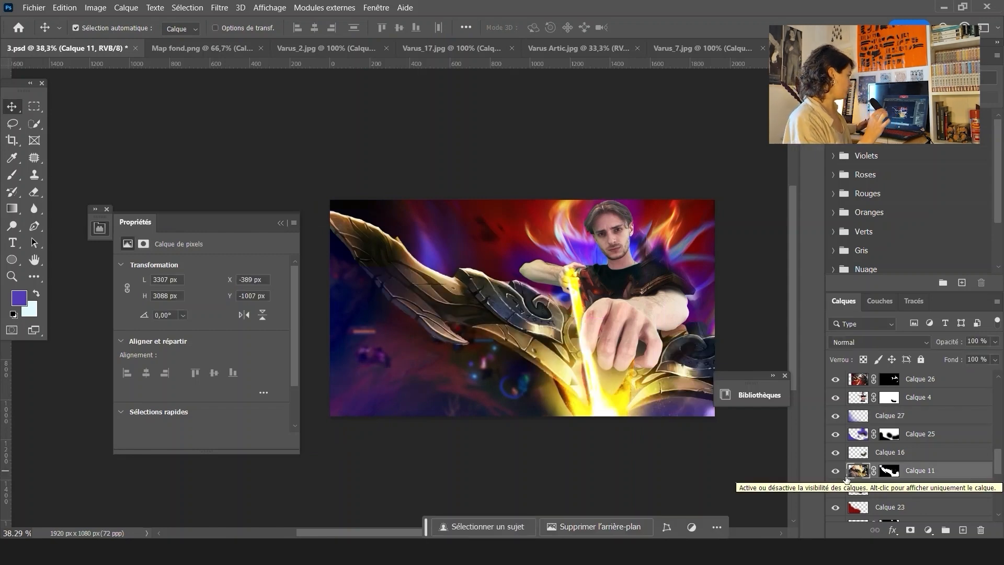
click(281, 224)
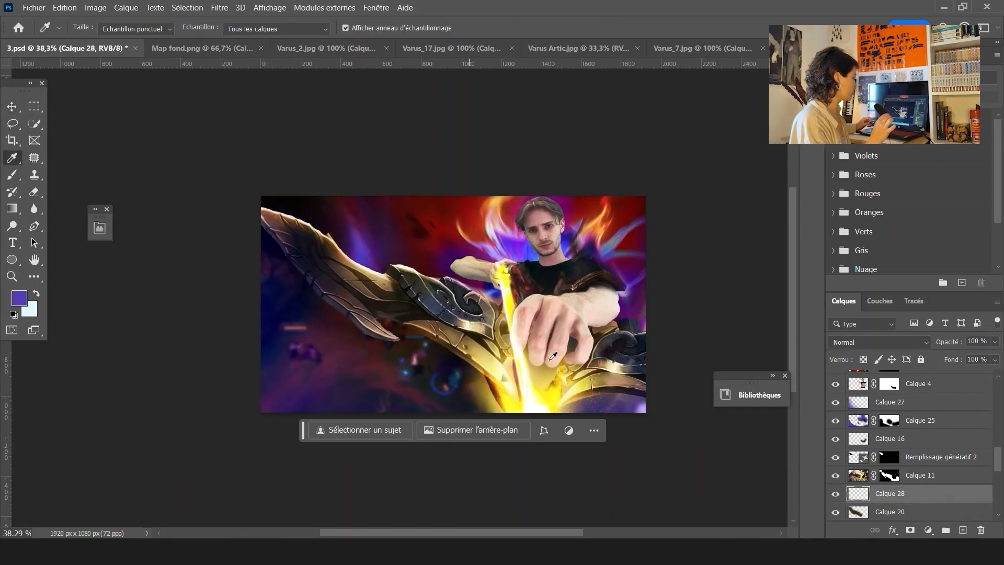
Sample an orange from the flames and paint broad orange strokes across the image on Calque 28
click(597, 220)
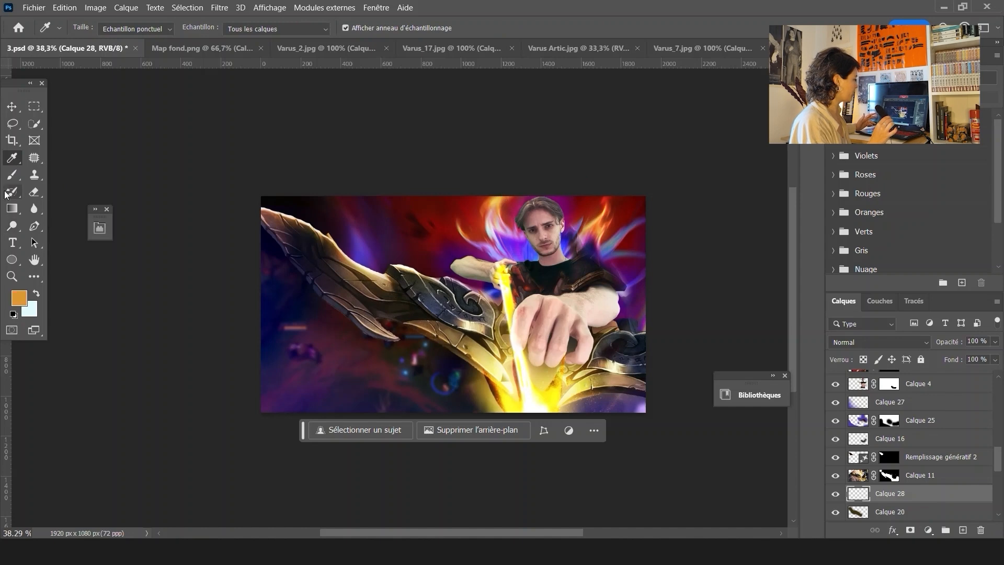
key(b)
mouse_move(263, 214)
mouse_down()
mouse_move(372, 321)
mouse_move(602, 391)
mouse_move(646, 370)
mouse_up()
drag(295, 232, 511, 331)
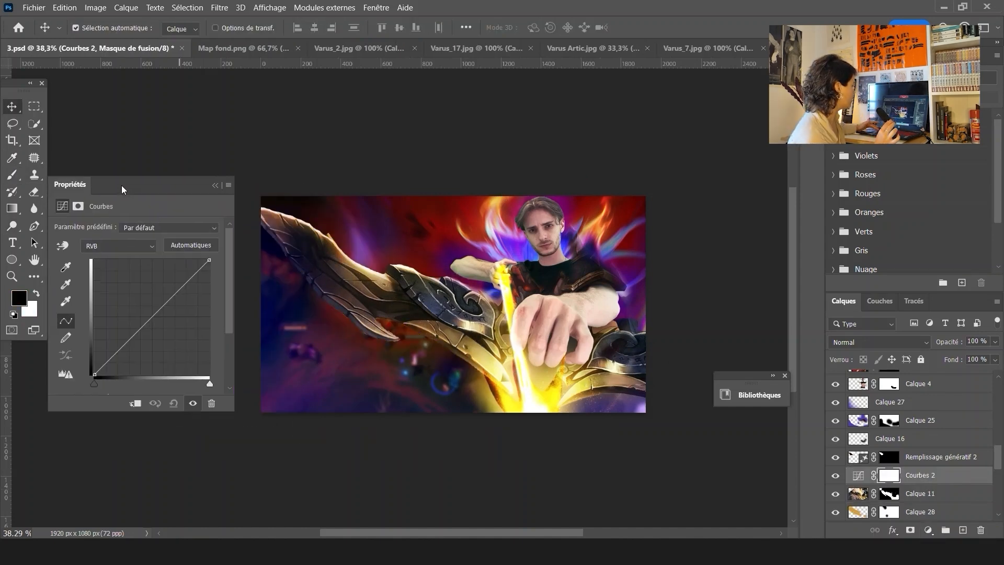
Raise the Courbes 2 curve to brighten, close its properties and move the adjustment layer up one level
drag(157, 312, 168, 291)
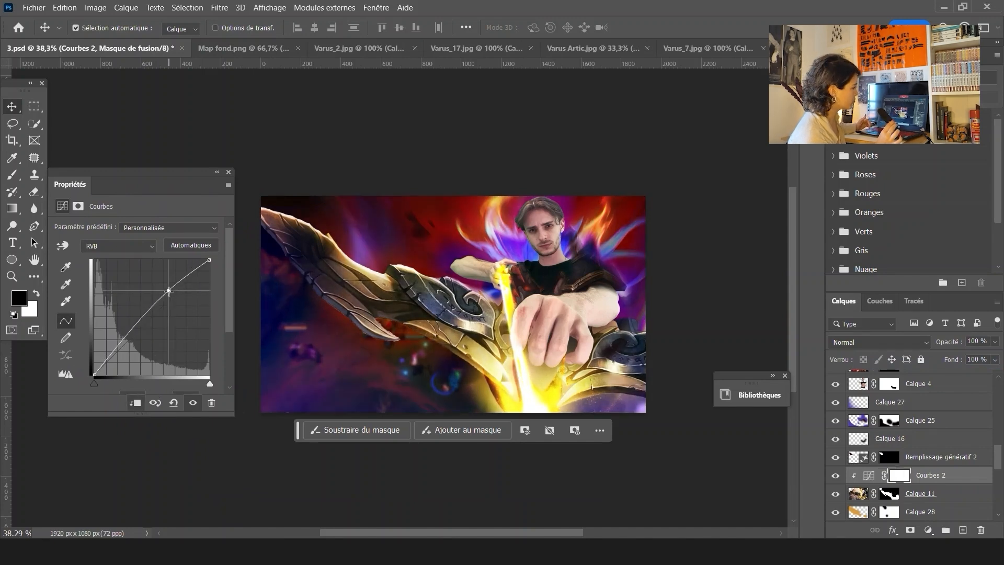
click(216, 174)
key(ctrl+bracketright)
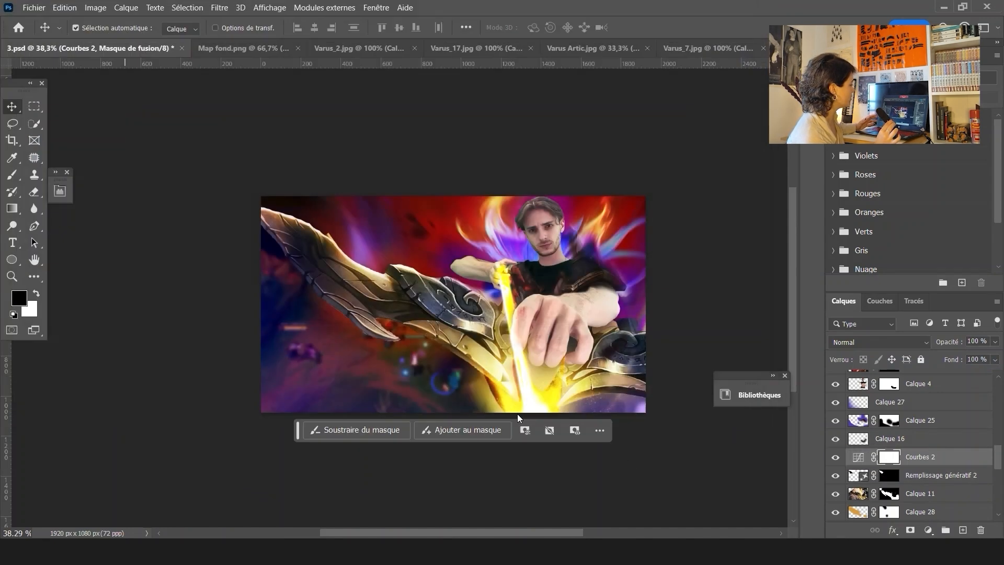
Save the document as 4.psd and select Calque 25, toggling its visibility to compare
click(680, 149)
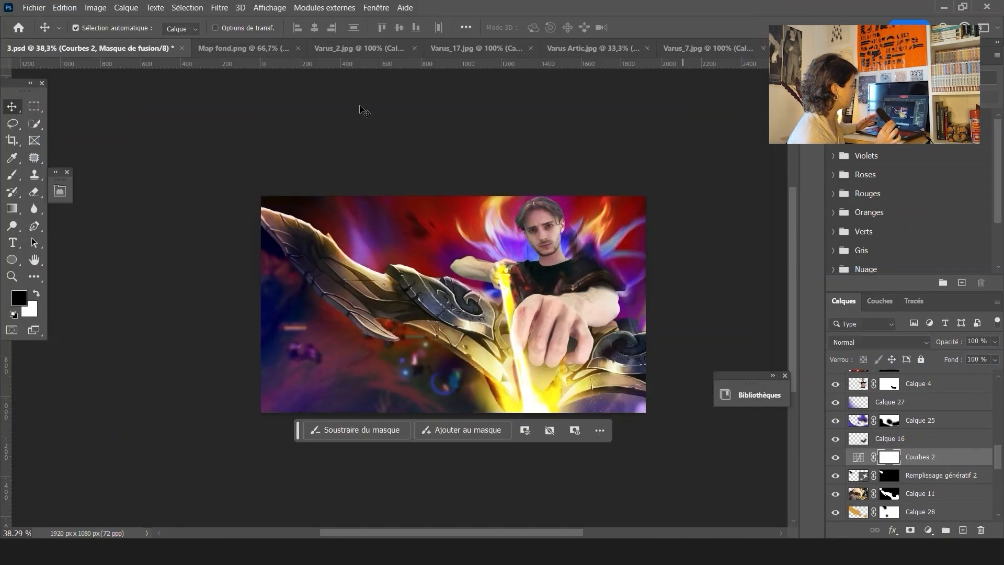
click(591, 266)
click(858, 433)
click(835, 434)
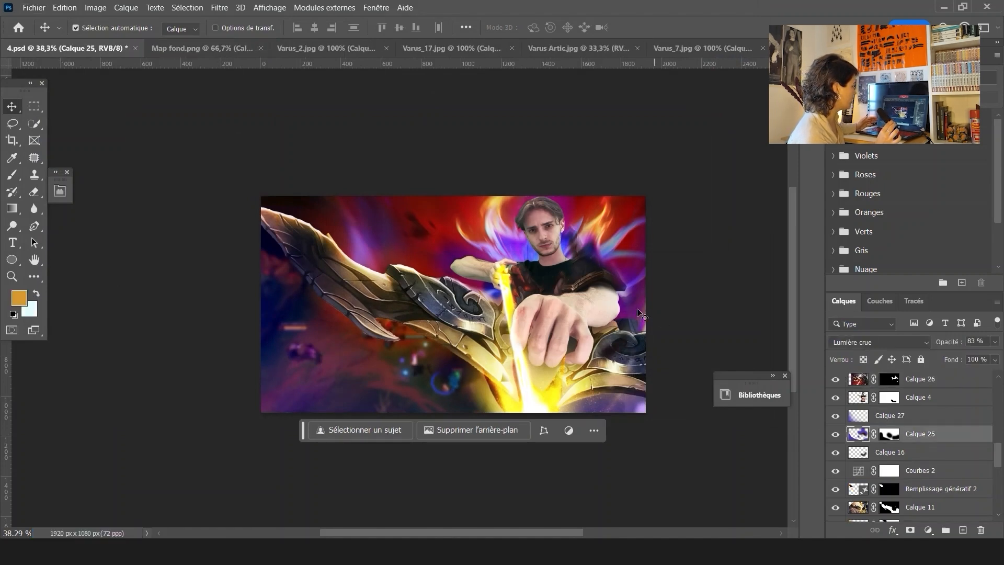
Paint on Calque 26's mask with black and white to refine the shoulder armor's edge against the background
scroll(617, 267, up, 10)
click(929, 379)
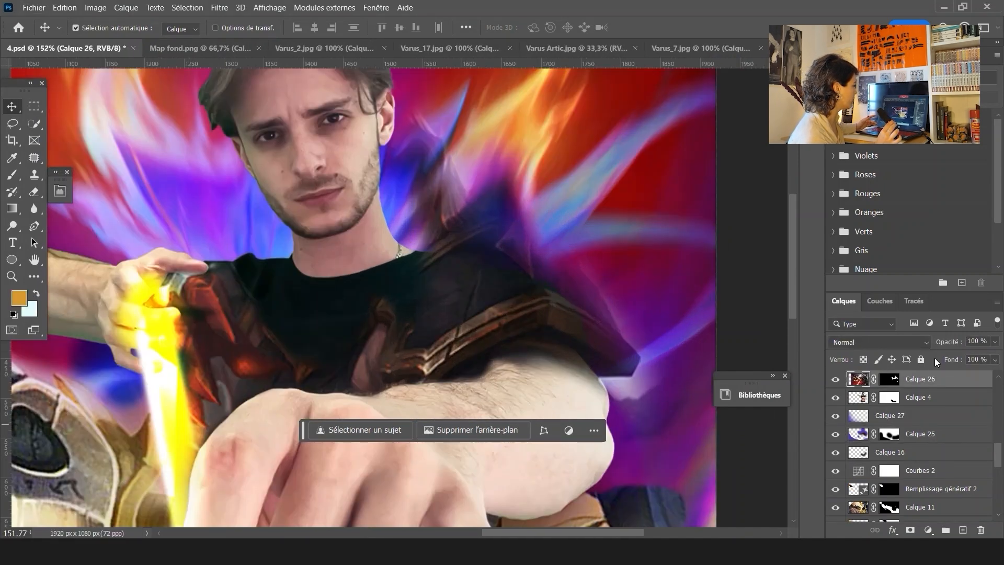
click(833, 380)
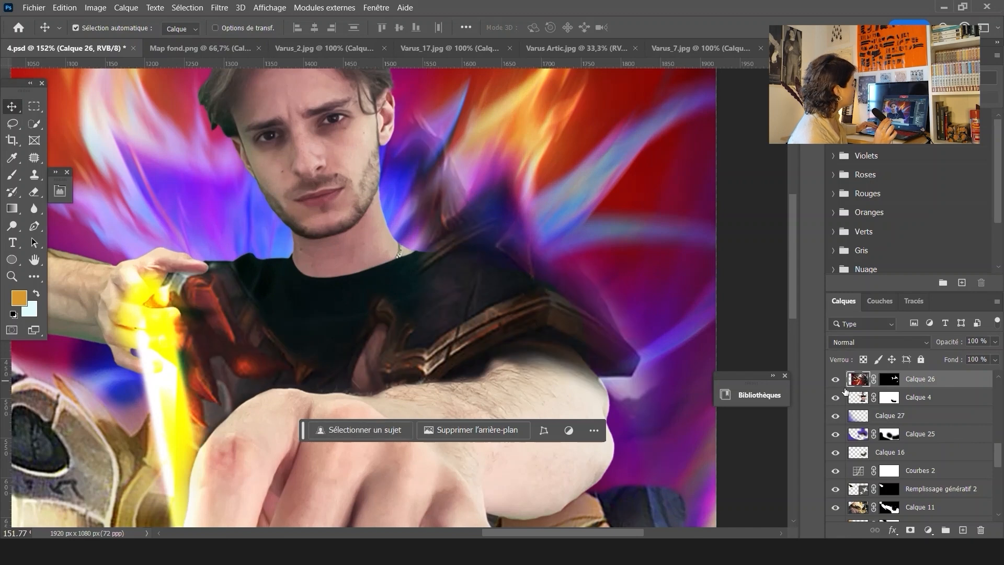
click(883, 383)
mouse_move(587, 222)
mouse_down()
mouse_move(539, 394)
mouse_move(558, 433)
mouse_up()
key(x)
key(b)
drag(512, 348, 534, 404)
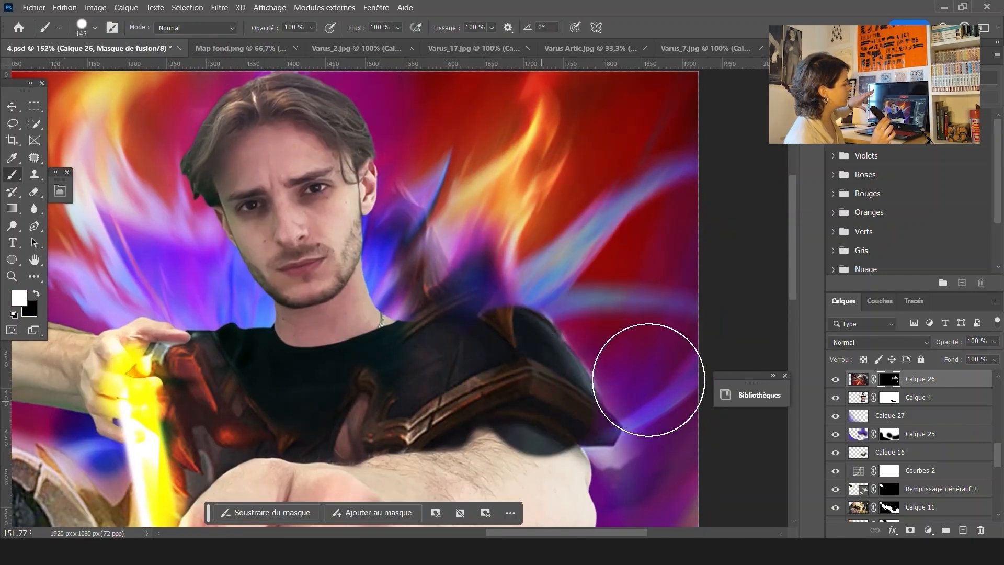
key(ctrl+z)
drag(663, 371, 637, 371)
mouse_move(501, 328)
mouse_down()
mouse_move(450, 337)
mouse_move(458, 312)
mouse_move(372, 377)
mouse_move(428, 326)
mouse_move(431, 268)
mouse_move(397, 280)
mouse_up()
key(x)
mouse_move(467, 279)
mouse_down()
mouse_move(377, 282)
mouse_move(439, 193)
mouse_move(371, 309)
mouse_move(386, 265)
mouse_up()
mouse_move(496, 187)
mouse_down()
mouse_move(466, 198)
mouse_move(499, 202)
mouse_up()
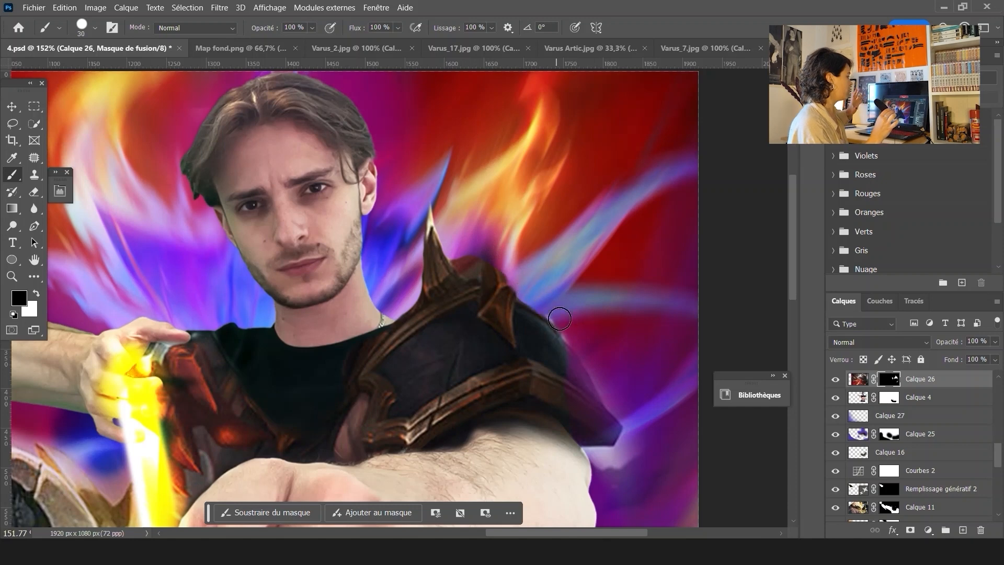
Open Varus_7.jpg and select Varus's shoulder armor including its spikes with the selection tool
scroll(524, 296, up, 3)
scroll(513, 277, up, 3)
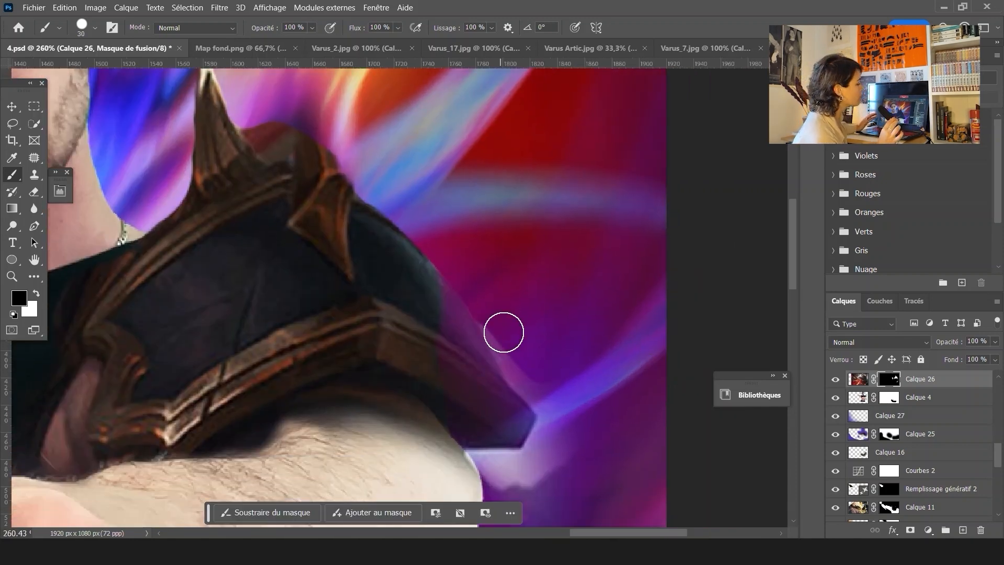
scroll(559, 404, down, 1)
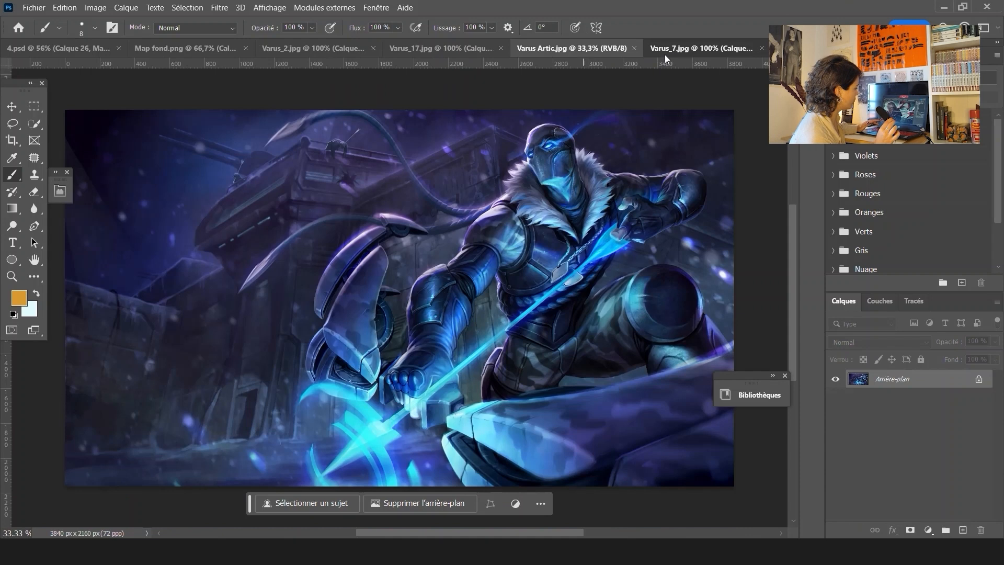
click(666, 52)
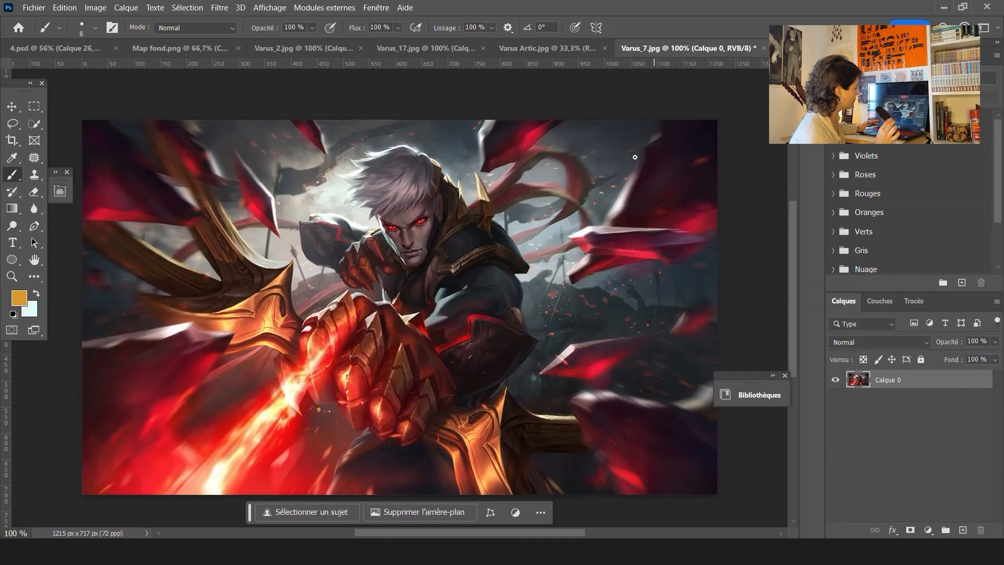
key(w)
click(495, 248)
scroll(481, 184, up, 5)
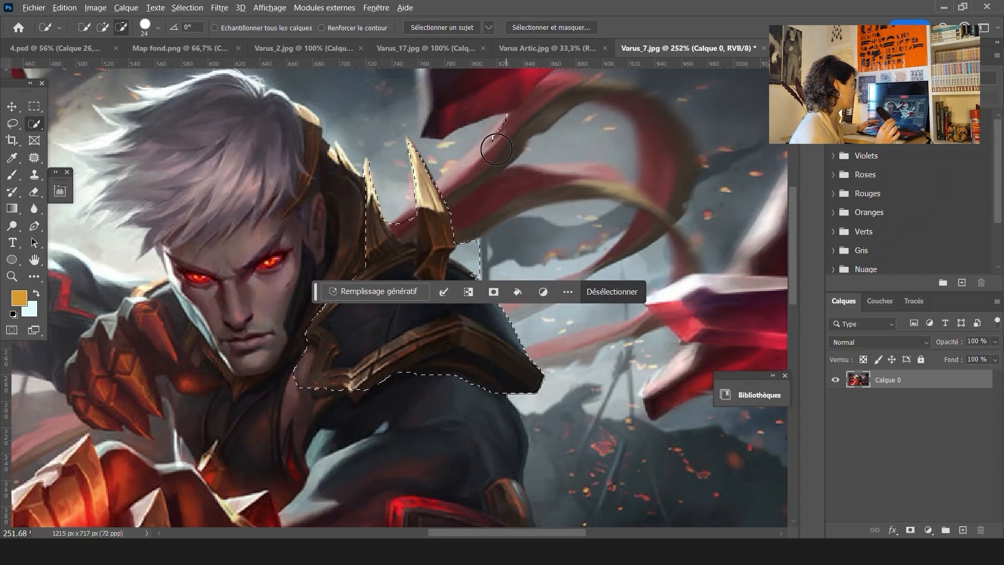
alt+scroll(430, 460, down, 2)
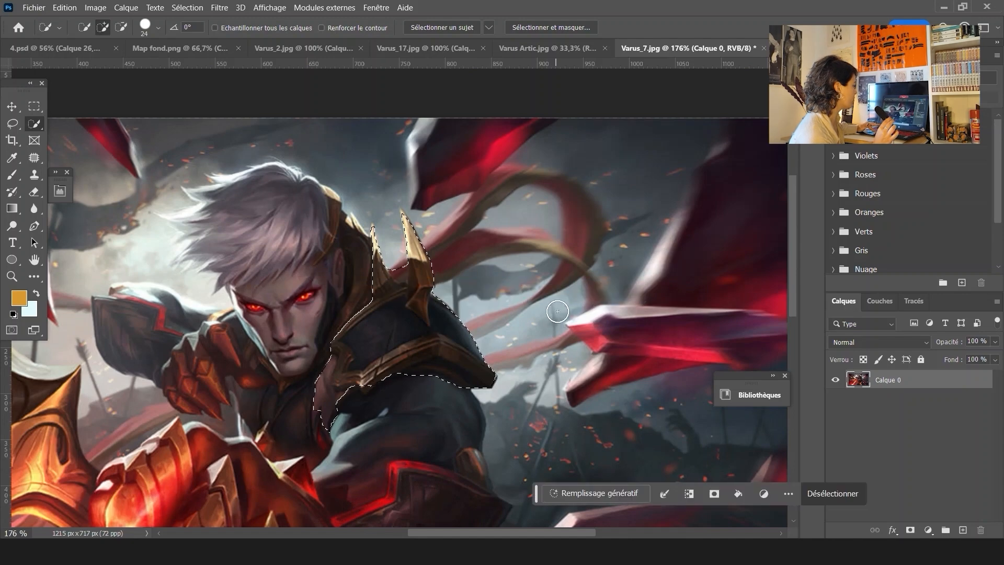
alt+scroll(390, 267, up, 5)
drag(309, 165, 352, 195)
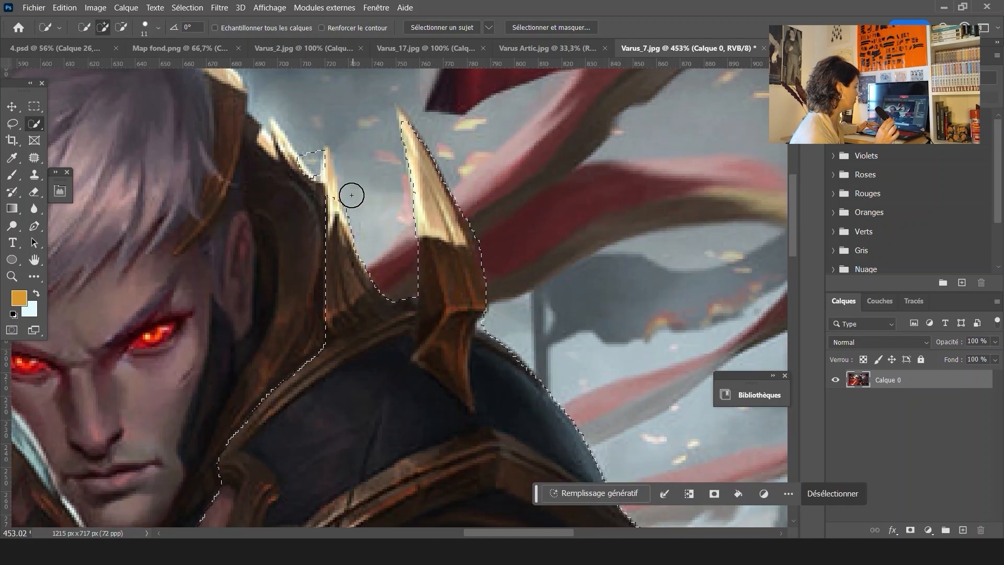
key(ctrl+d)
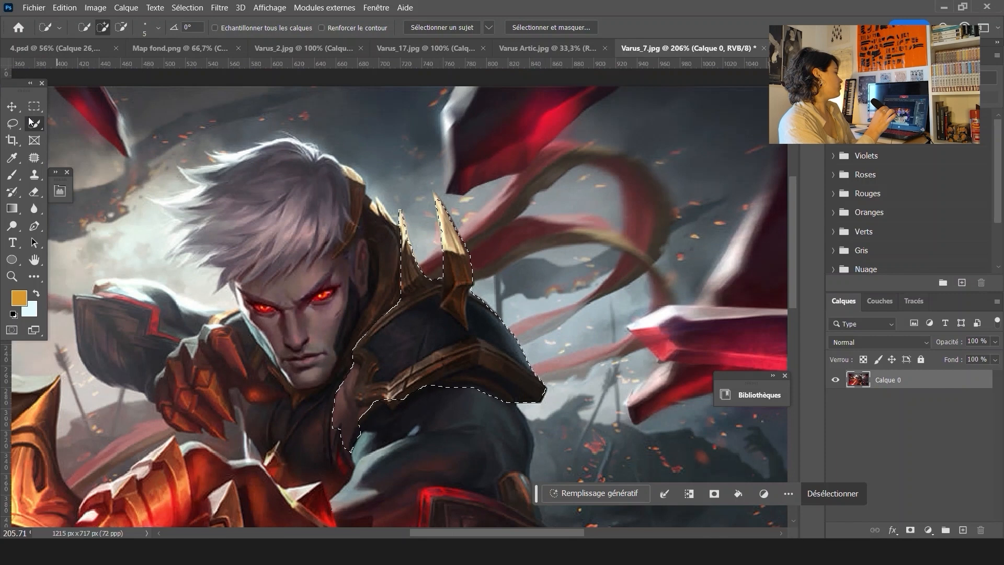
Move the selected shoulder armor into 4.psd as a new layer over the person's shoulder
key(v)
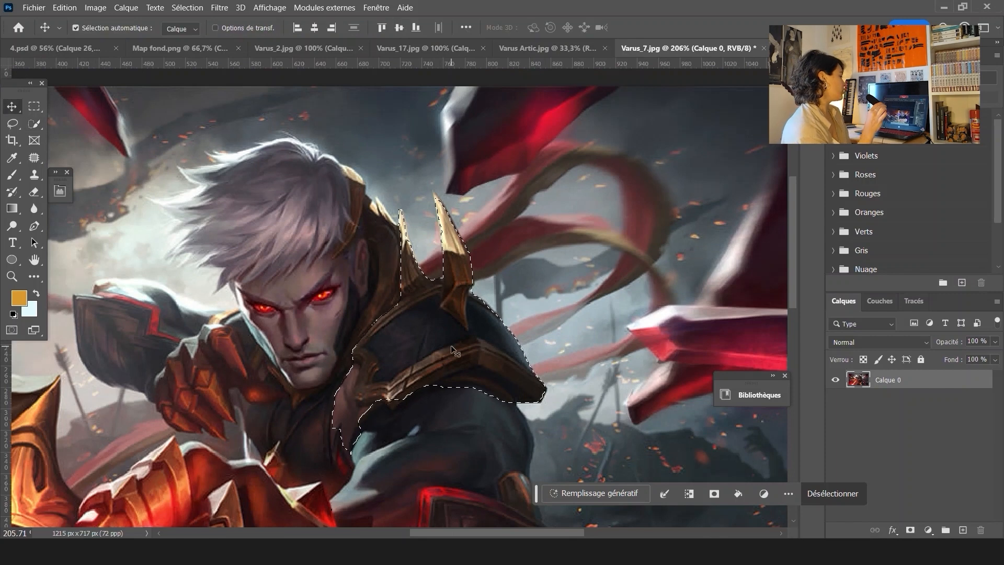
click(62, 52)
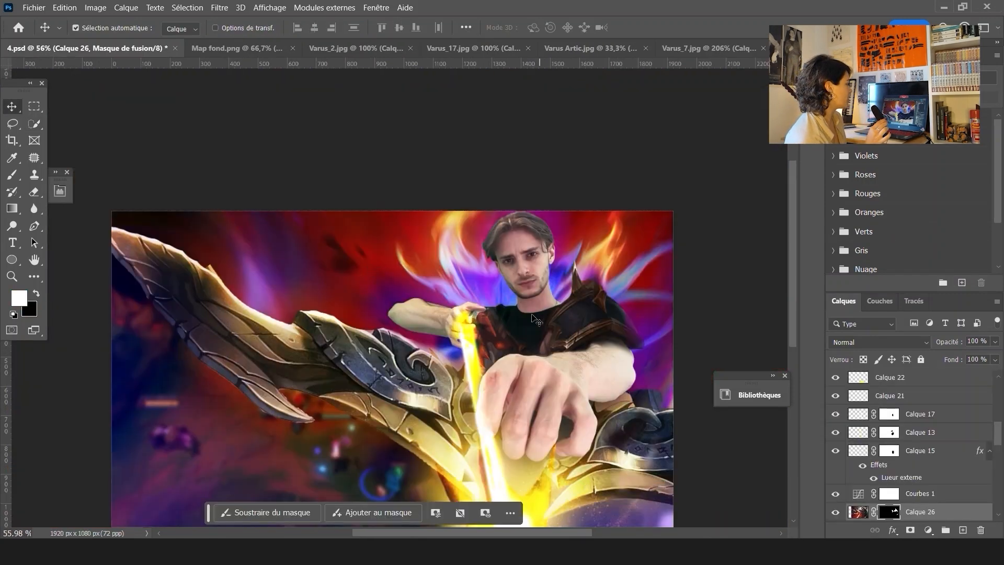
drag(395, 358, 508, 318)
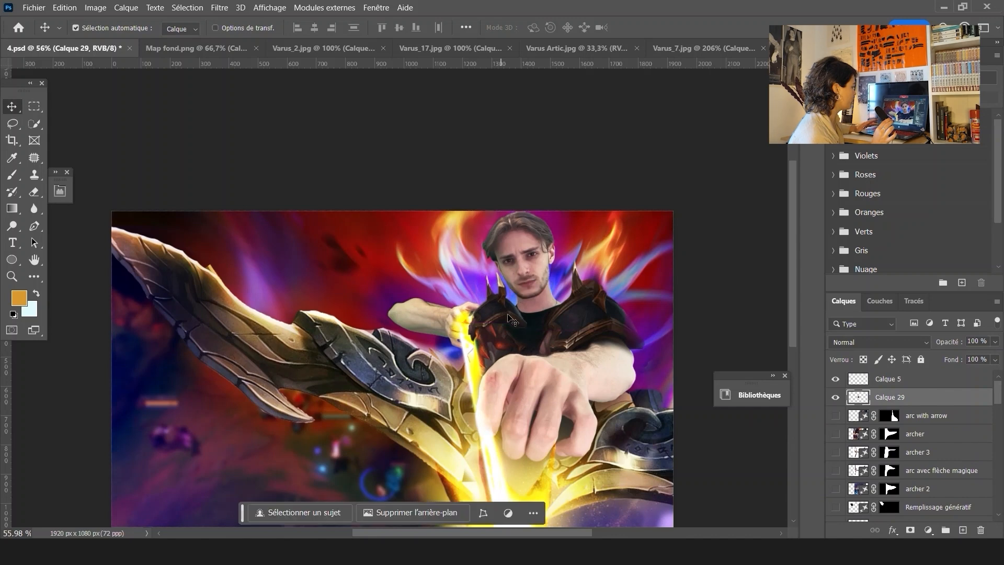
Flip the armor layer horizontally, scale it to about 93% and position it on the shoulder near the extended arm
key(ctrl+t)
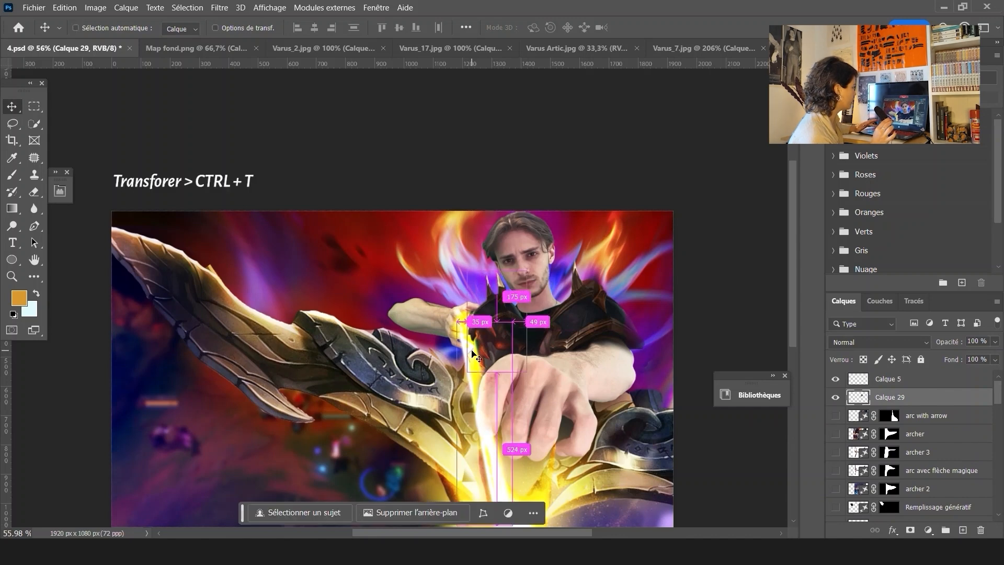
click(440, 405)
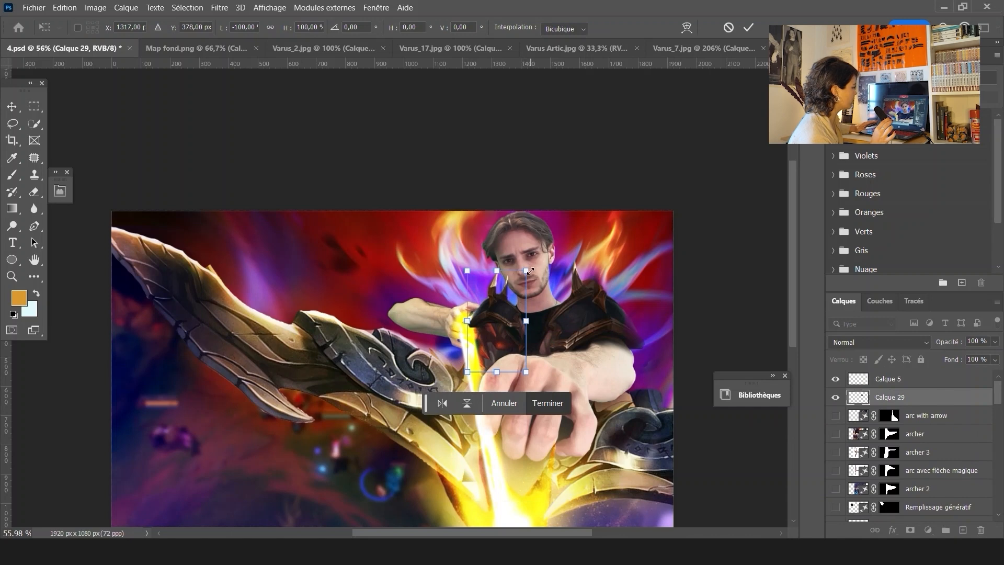
drag(522, 273, 518, 280)
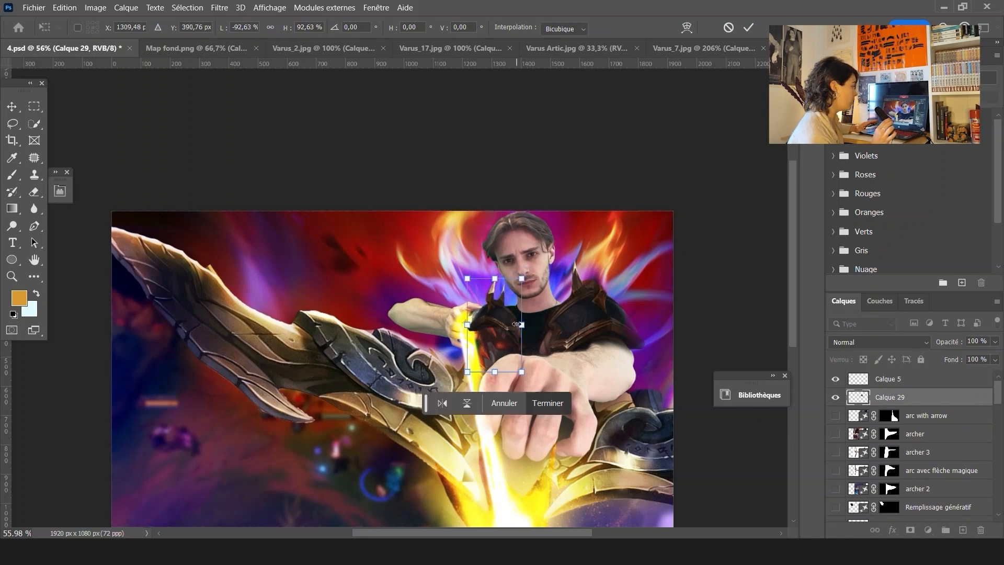
scroll(519, 334, up, 6)
key(Return)
drag(493, 336, 467, 323)
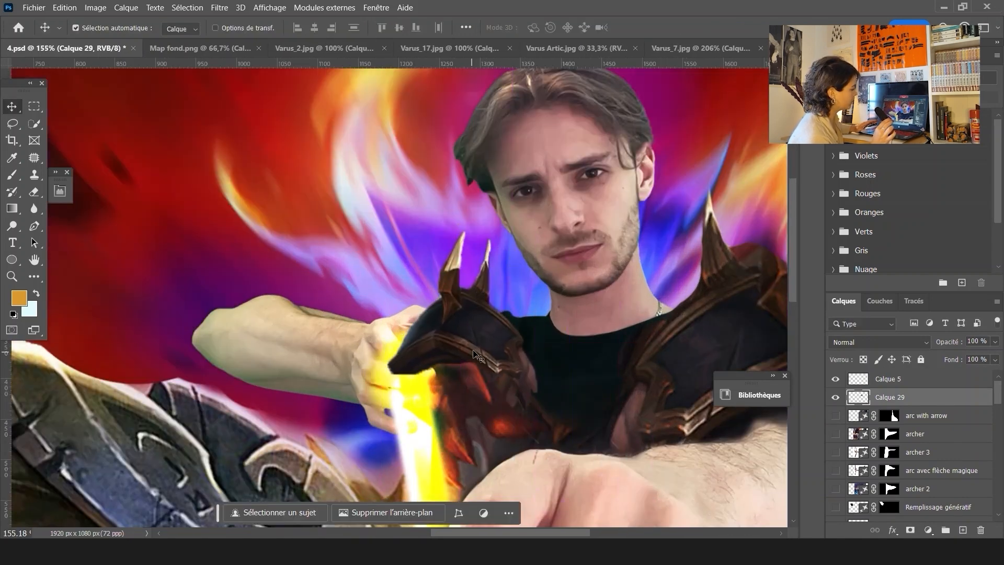
Load the person's outline from Calque 4 as a selection and add an inverted mask to Calque 29
click(351, 355)
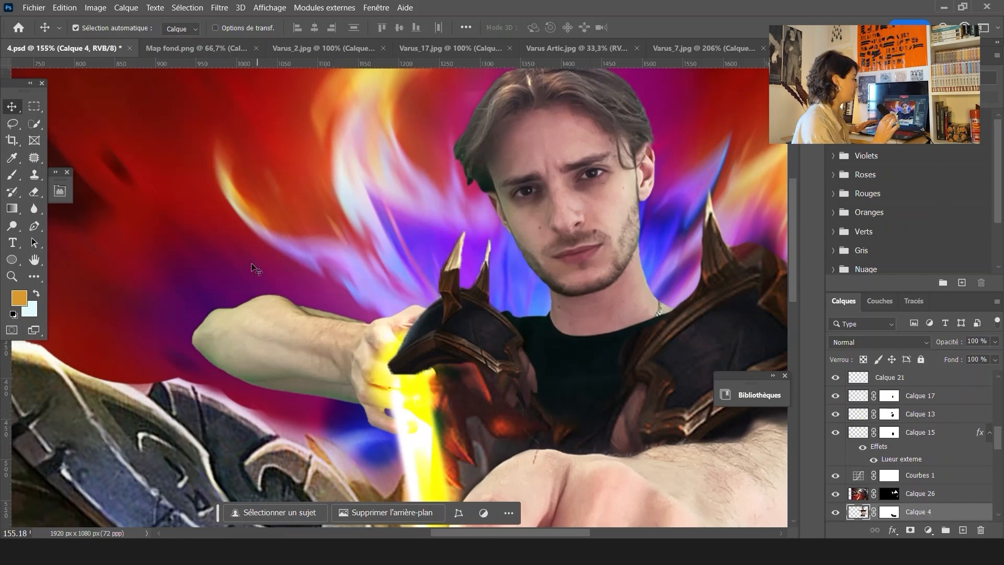
ctrl+click(857, 511)
click(407, 353)
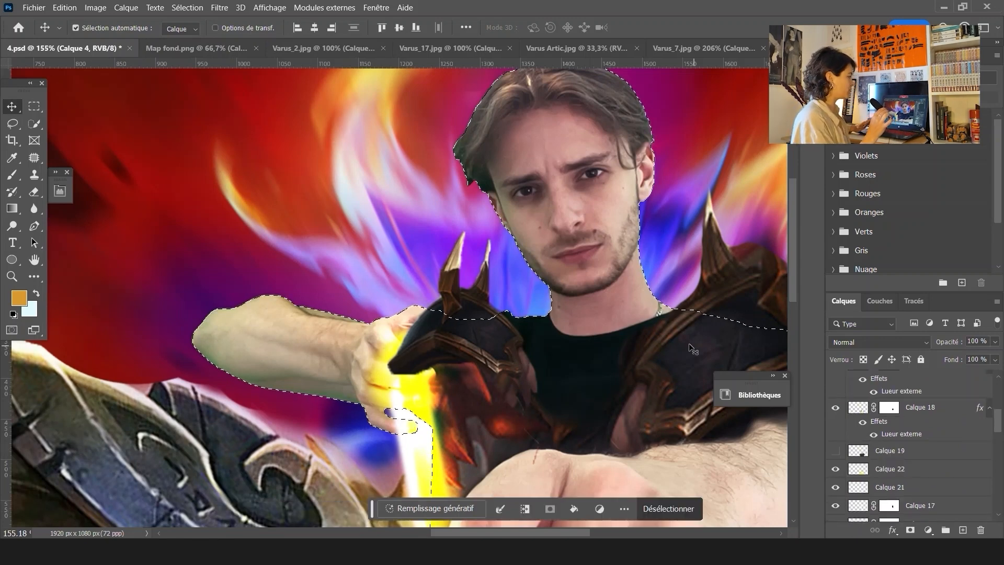
click(910, 530)
key(ctrl+i)
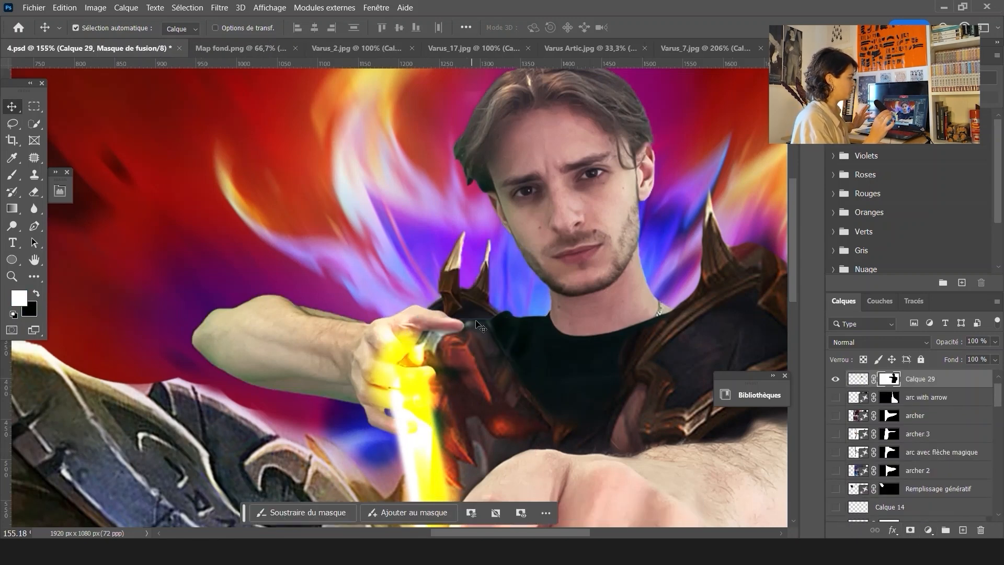
Zoom in and out to examine where the shoulder armor meets the hand
scroll(495, 356, up, 5)
click(14, 174)
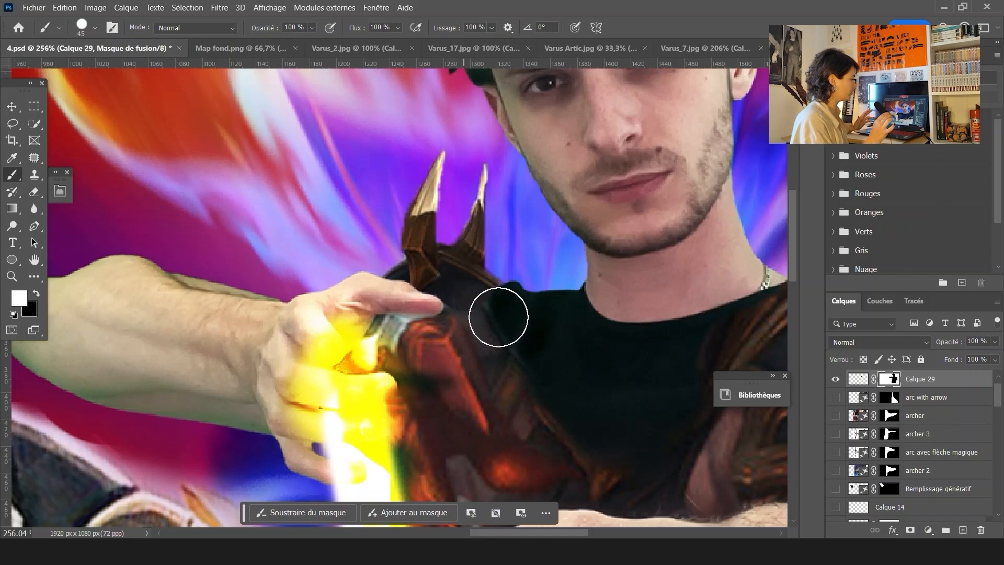
scroll(502, 365, down, 5)
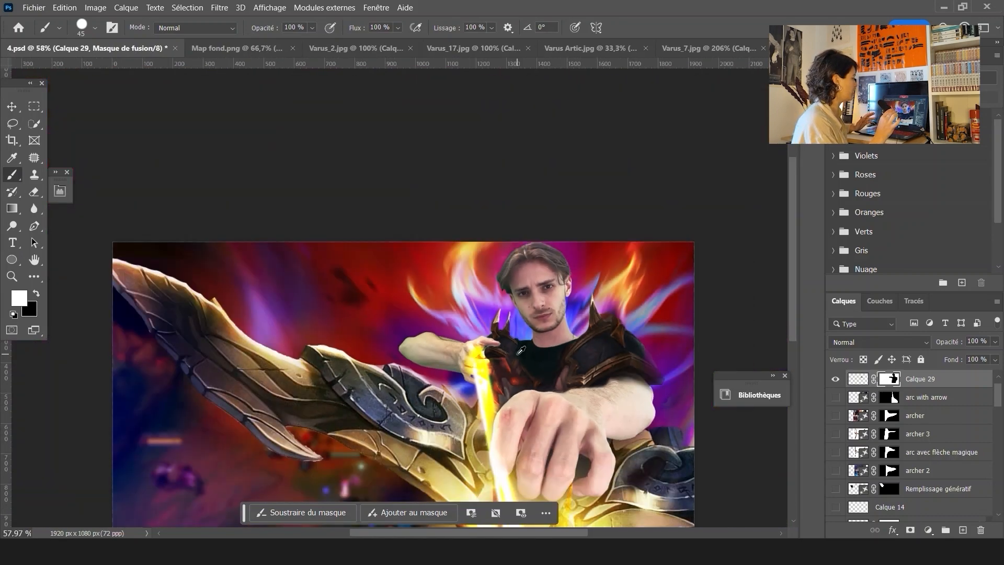
scroll(446, 359, up, 3)
scroll(550, 359, down, 3)
scroll(604, 409, up, 2)
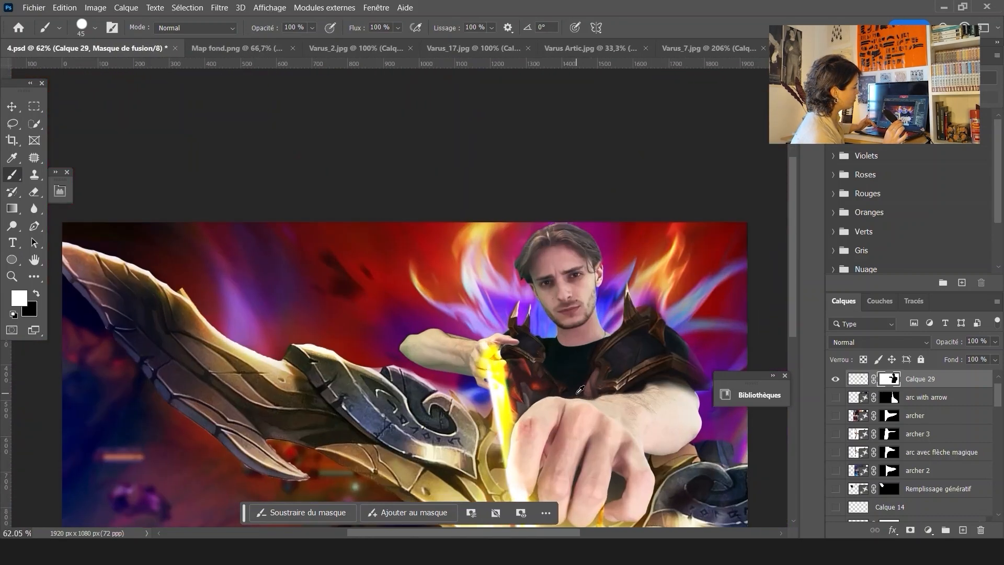
scroll(458, 338, up, 3)
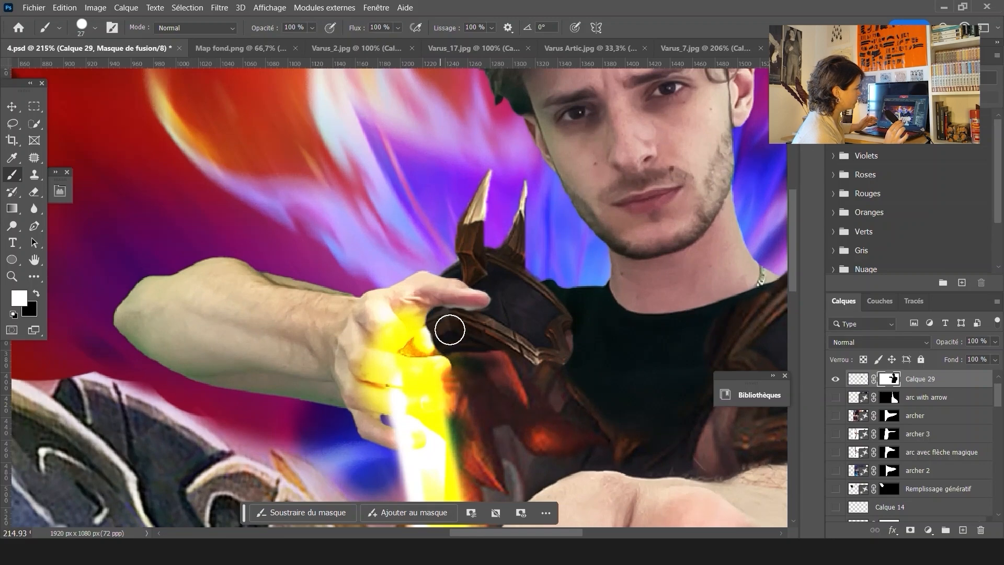
scroll(428, 343, down, 3)
scroll(390, 315, up, 3)
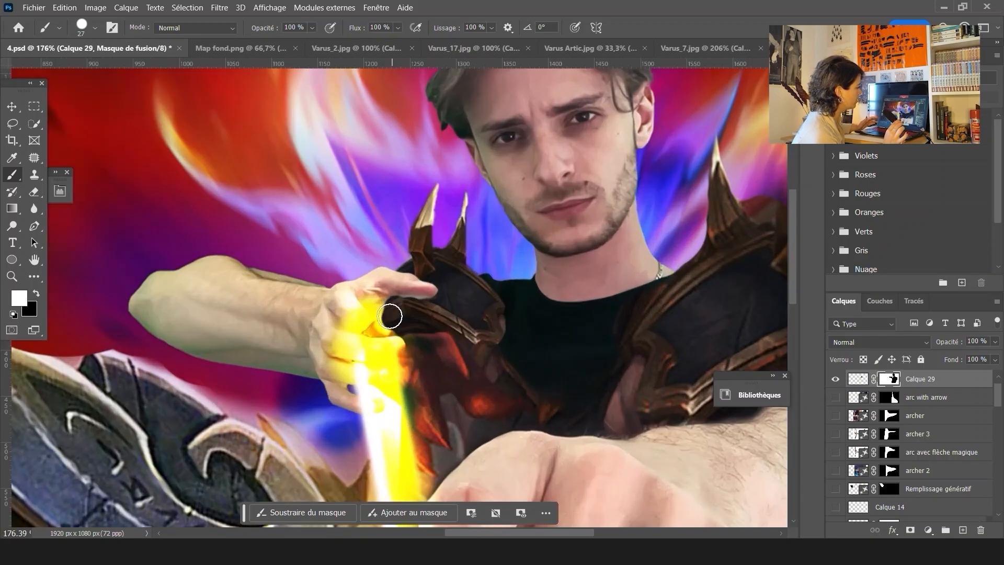
scroll(398, 326, up, 3)
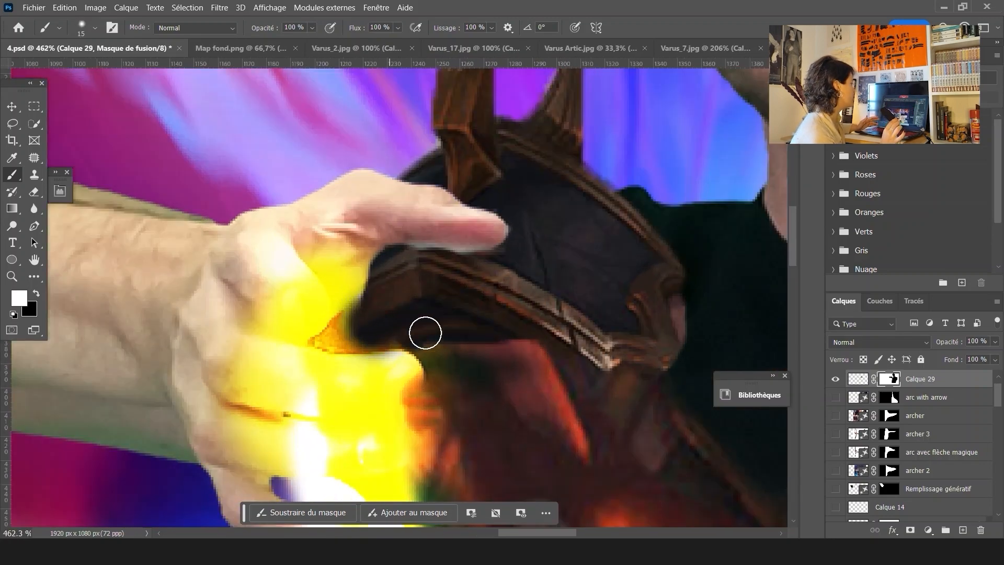
scroll(445, 327, down, 5)
scroll(503, 325, up, 3)
Add a new layer, lasso the gap between the hand and the armor, and run generative fill without a prompt
key(ctrl+shift+alt+n)
key(l)
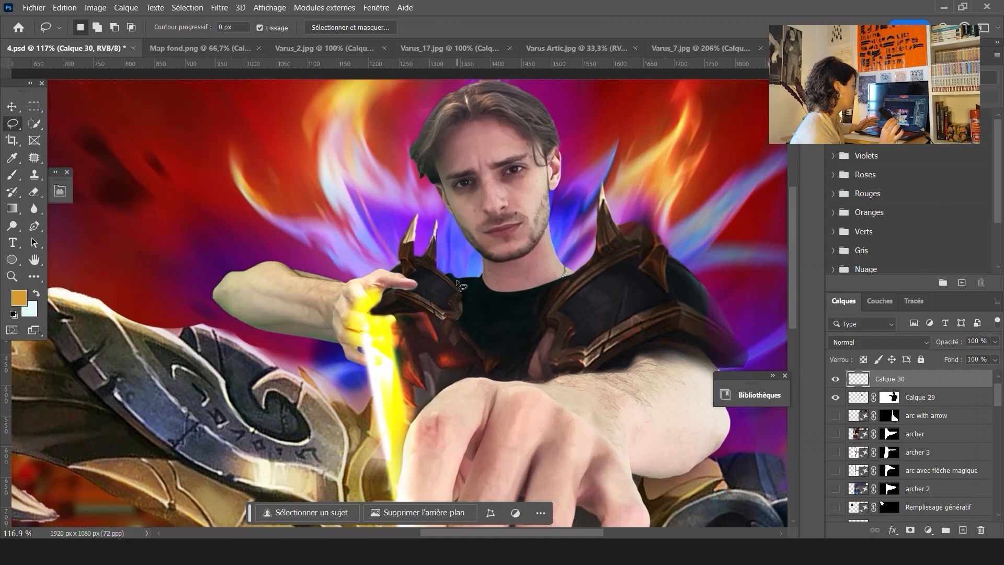
drag(446, 275, 486, 288)
drag(414, 289, 445, 275)
click(368, 434)
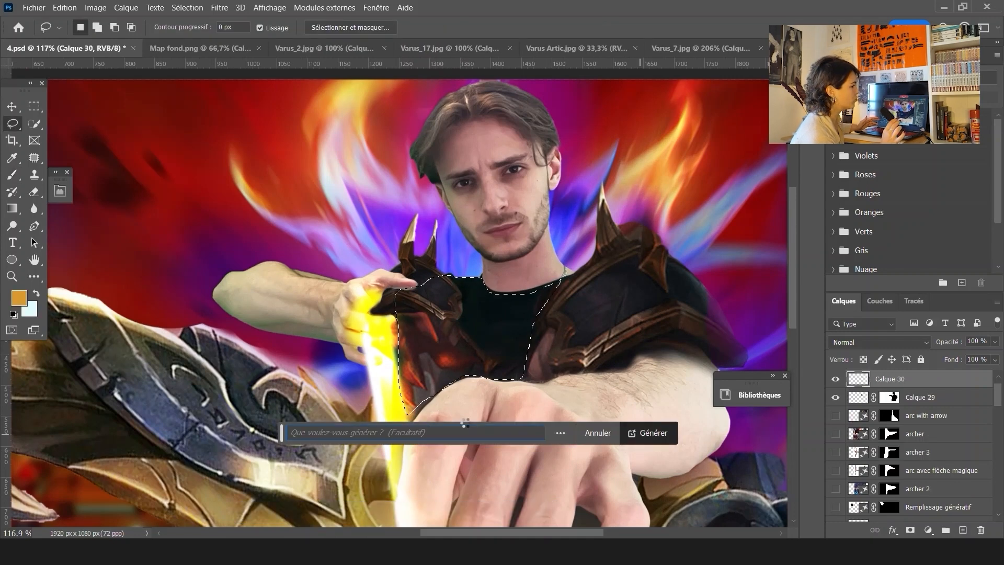
click(650, 432)
Choose the first generated variant, then hide the generative fill layer
scroll(471, 375, down, 5)
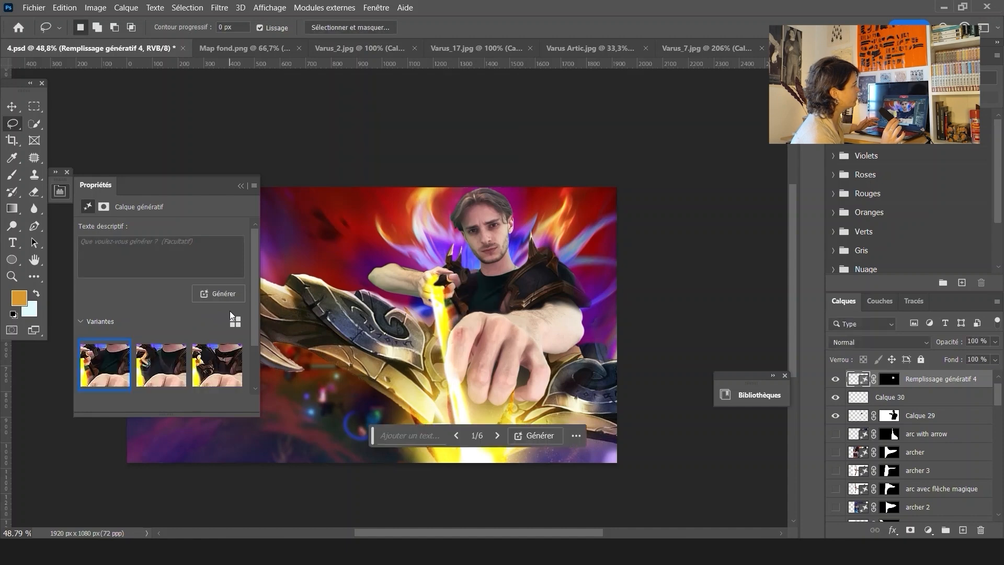
click(109, 373)
scroll(504, 271, up, 5)
click(835, 379)
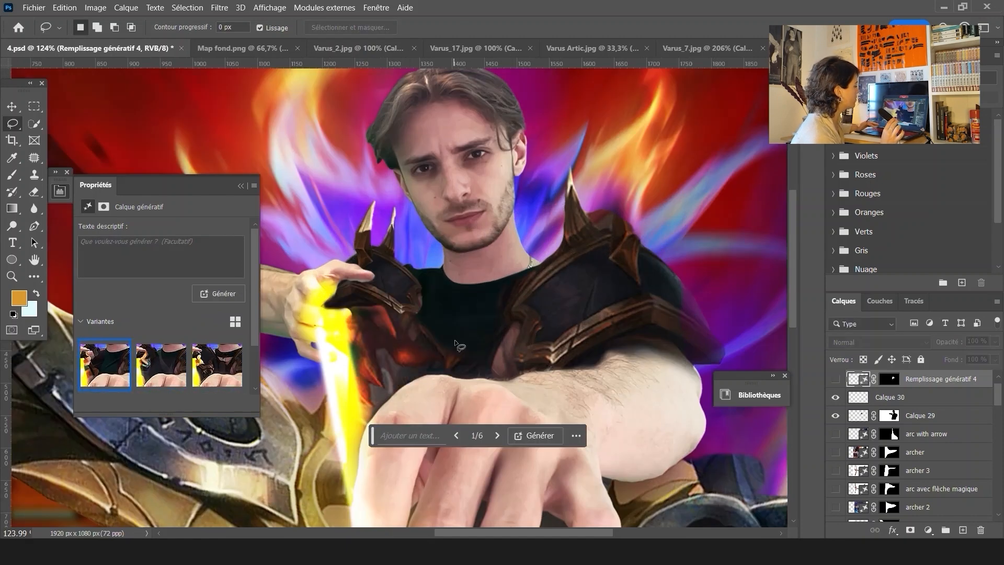
Paint black on Calque 26's mask to hide part of the glow over the hand
key(v)
click(646, 355)
click(836, 513)
click(836, 514)
click(889, 512)
key(b)
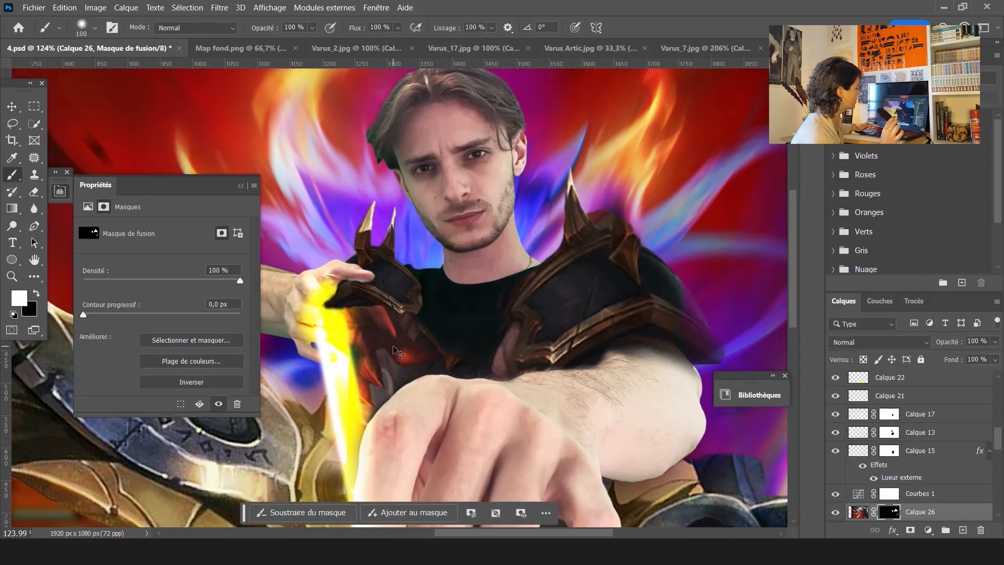
key(x)
mouse_move(351, 314)
mouse_down()
mouse_move(374, 337)
mouse_move(370, 408)
mouse_up()
Select Calque 31 and set its blend mode to Densité linéaire - (Ajout)
click(34, 106)
scroll(456, 320, down, 12)
key(v)
scroll(448, 329, up, 10)
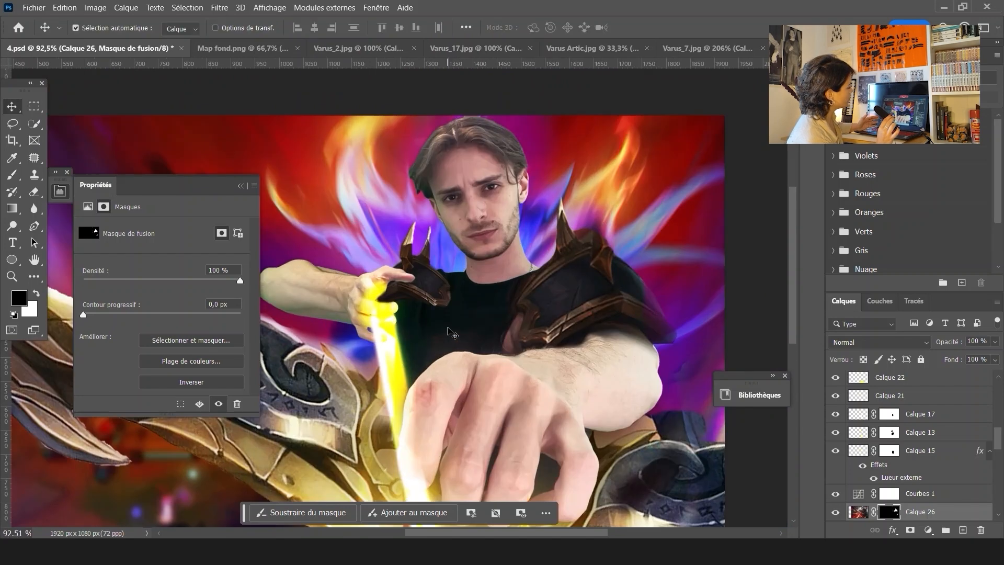
scroll(448, 329, down, 3)
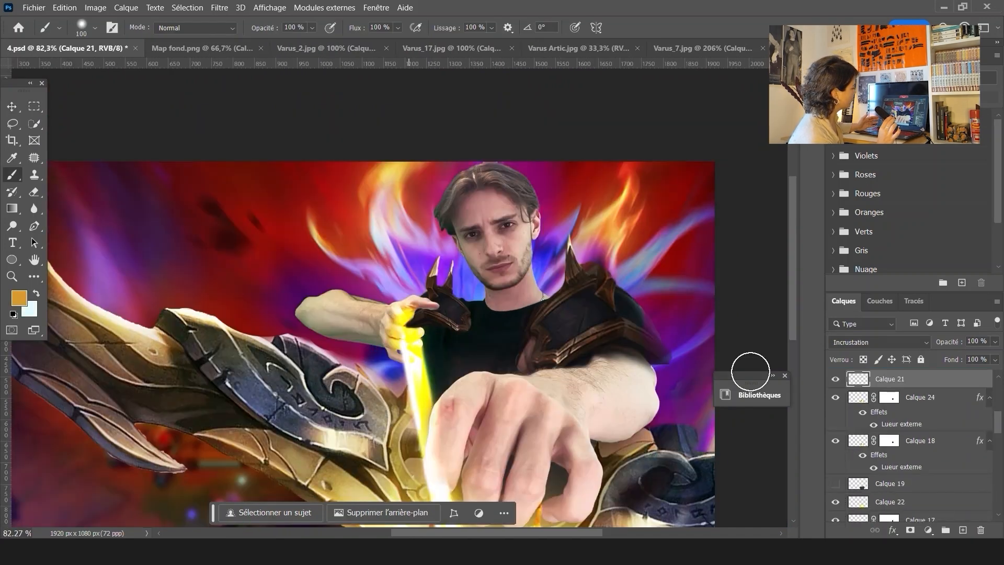
click(893, 378)
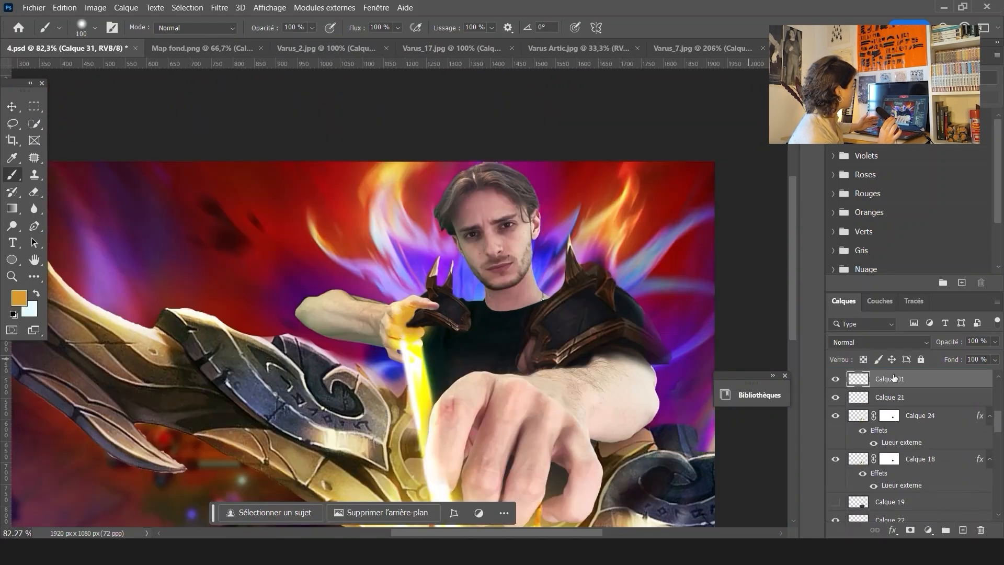
scroll(893, 378, down, 3)
scroll(892, 378, up, 1)
click(878, 342)
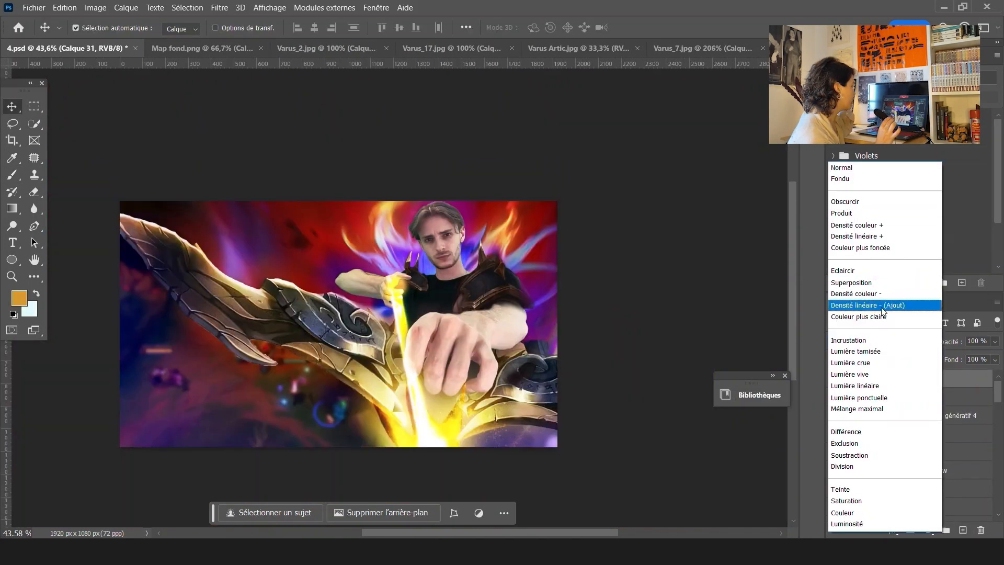
click(881, 307)
Reapply the Flou radial filter to Calque 31
click(219, 8)
mouse_move(338, 199)
click(413, 297)
click(795, 169)
click(219, 8)
click(237, 23)
click(219, 8)
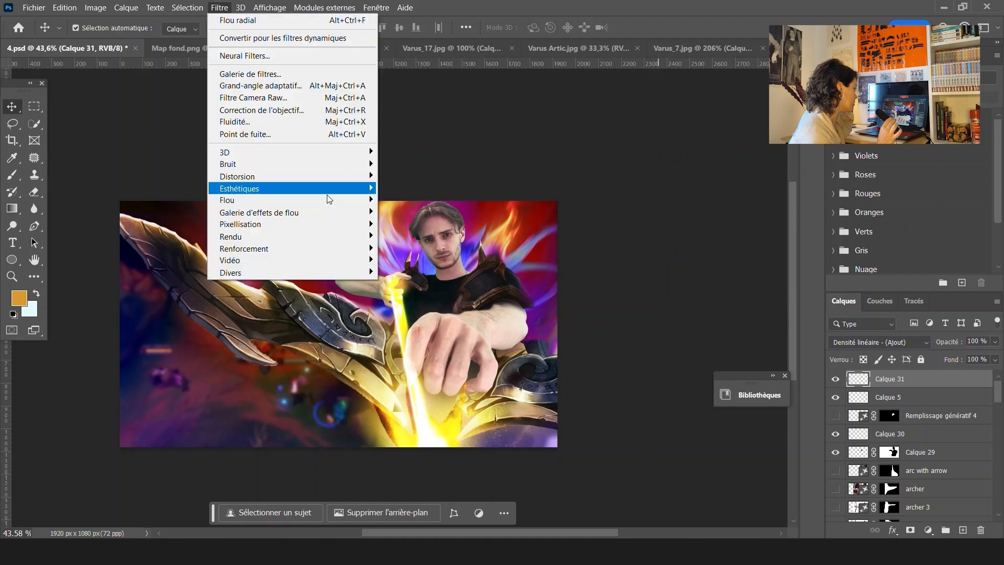
click(413, 261)
click(921, 196)
scroll(462, 347, up, 6)
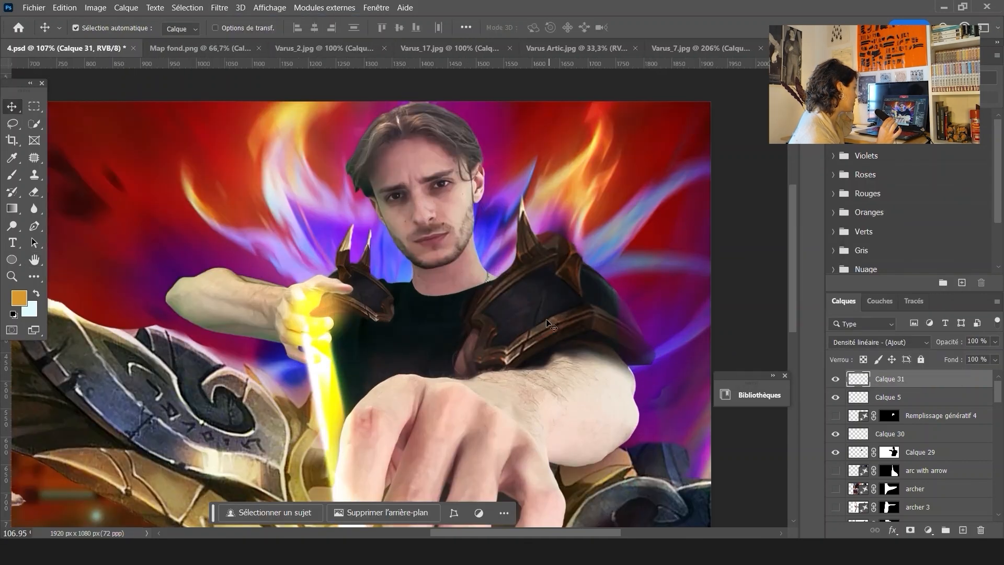
Add a new layer, generative fill the lassoed shoulder area and pick the third variant
scroll(551, 325, down, 2)
key(l)
key(ctrl+shift+alt+n)
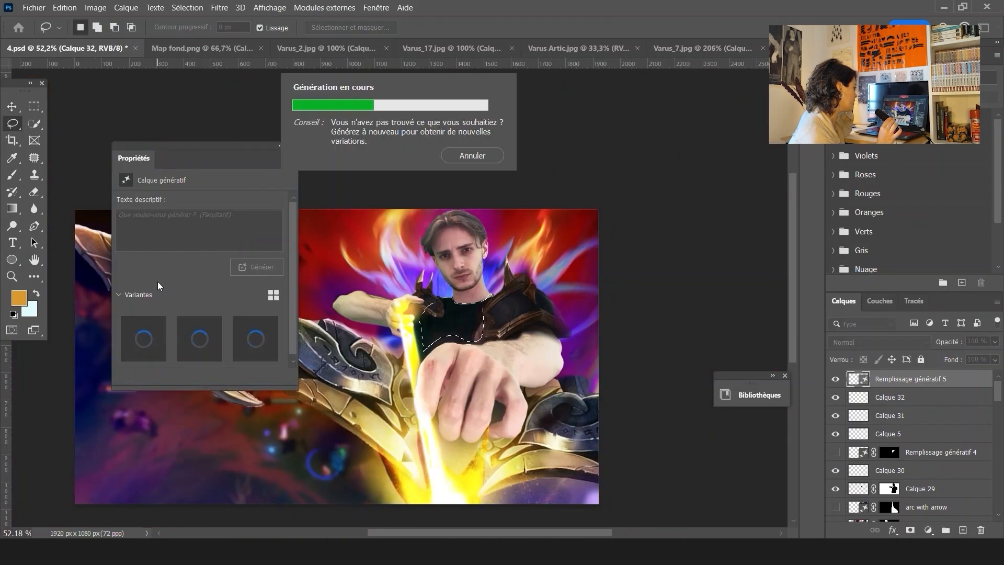
click(255, 338)
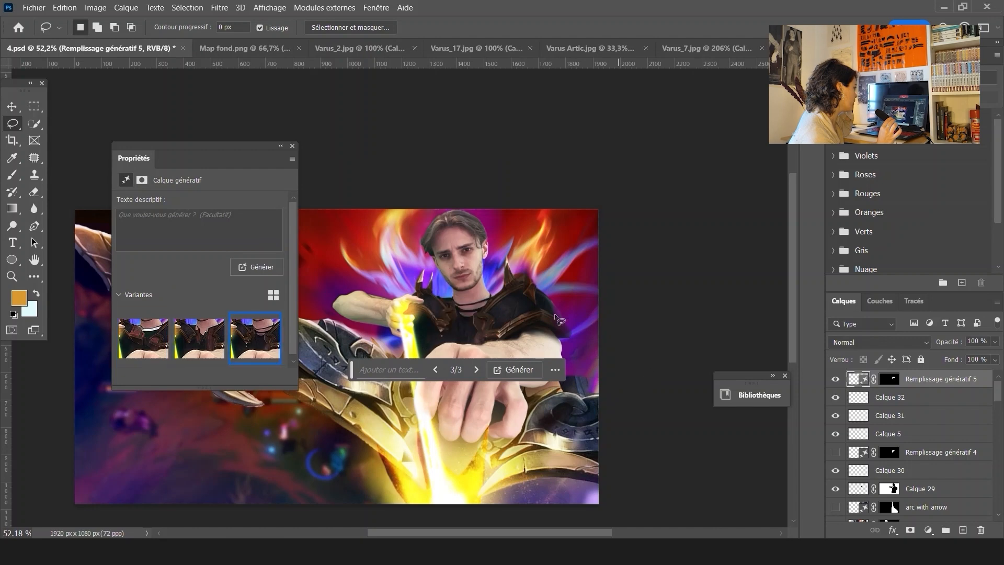
Generate more variants of the shoulder fill and close the properties panel
click(264, 267)
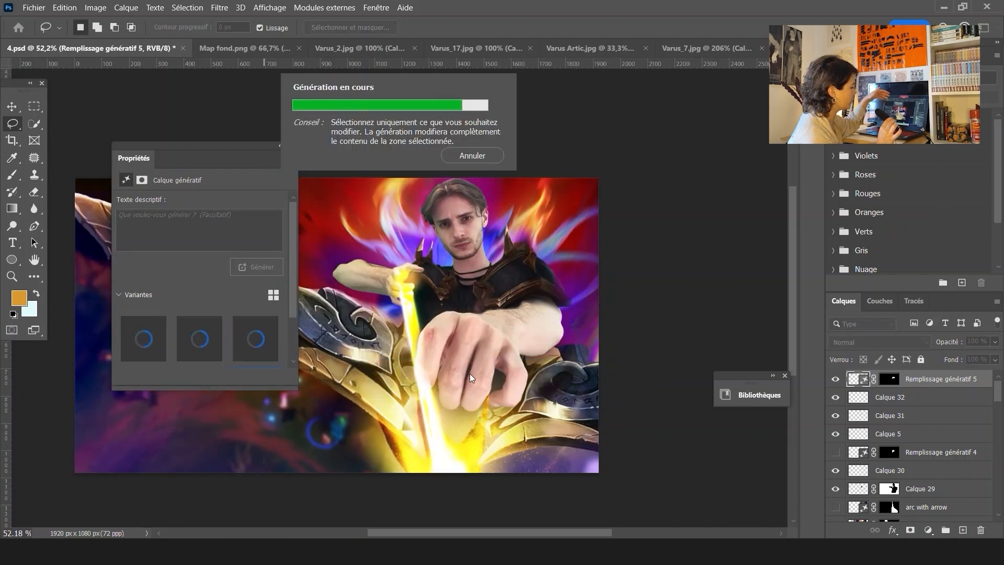
click(264, 267)
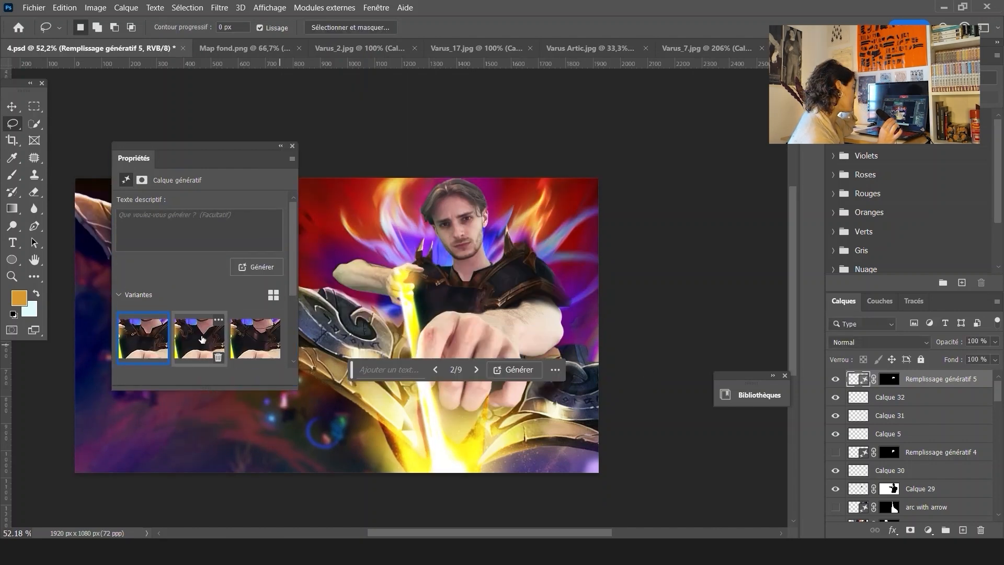
click(262, 267)
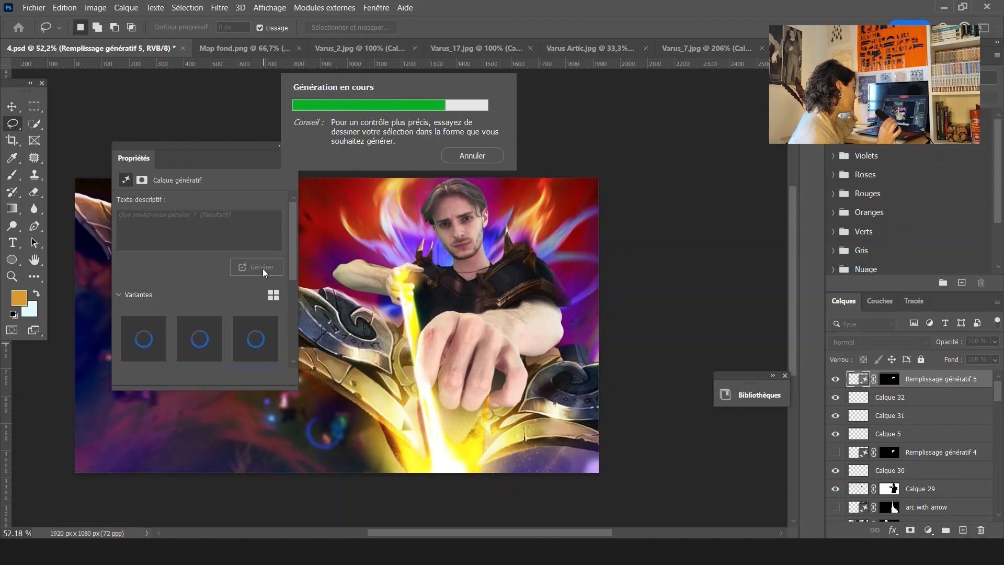
click(281, 146)
scroll(507, 207, down, 3)
scroll(569, 243, up, 1)
Save the document under the name 5
key(ctrl+shift+s)
text(5)
key(Return)
key(Return)
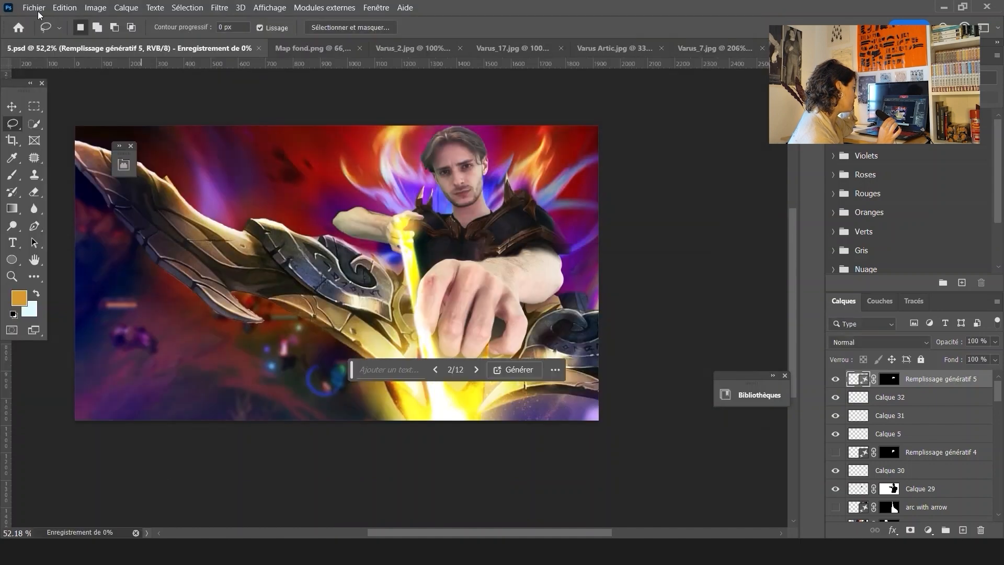
Open Minia8_4.psd from recent files and paste its LE NEWMODE! title group into 5.psd
click(34, 7)
mouse_move(151, 224)
click(230, 235)
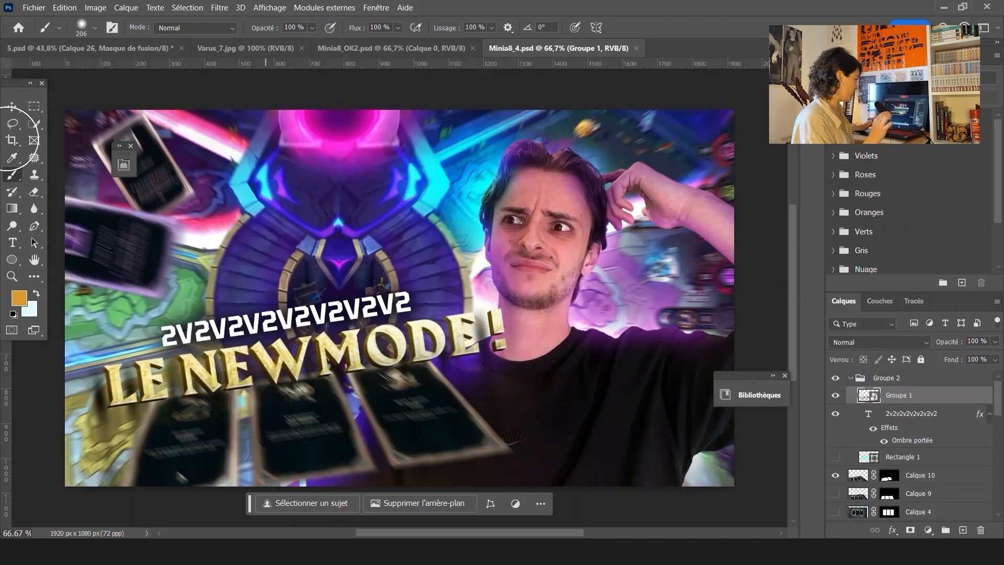
key(v)
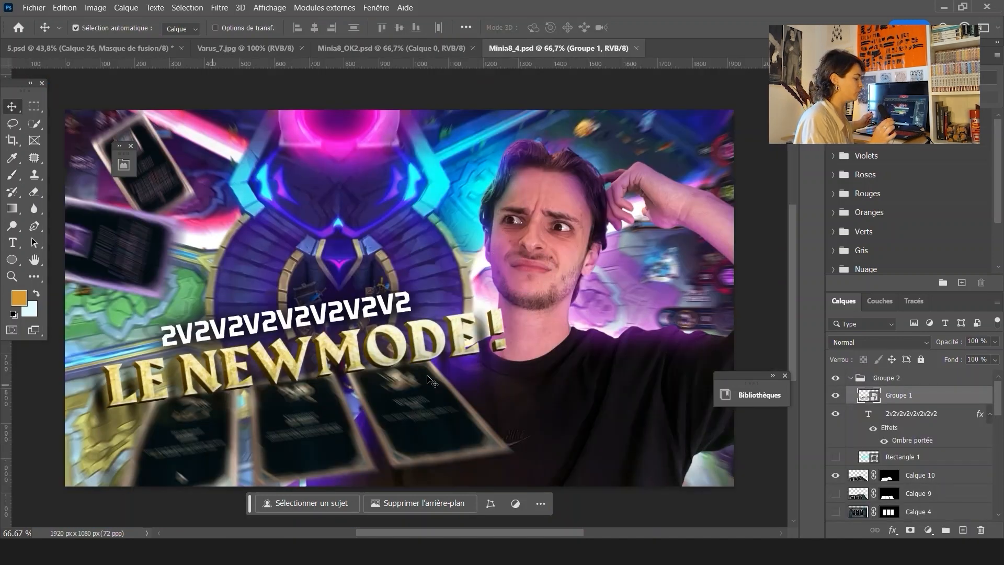
click(64, 50)
key(ctrl+v)
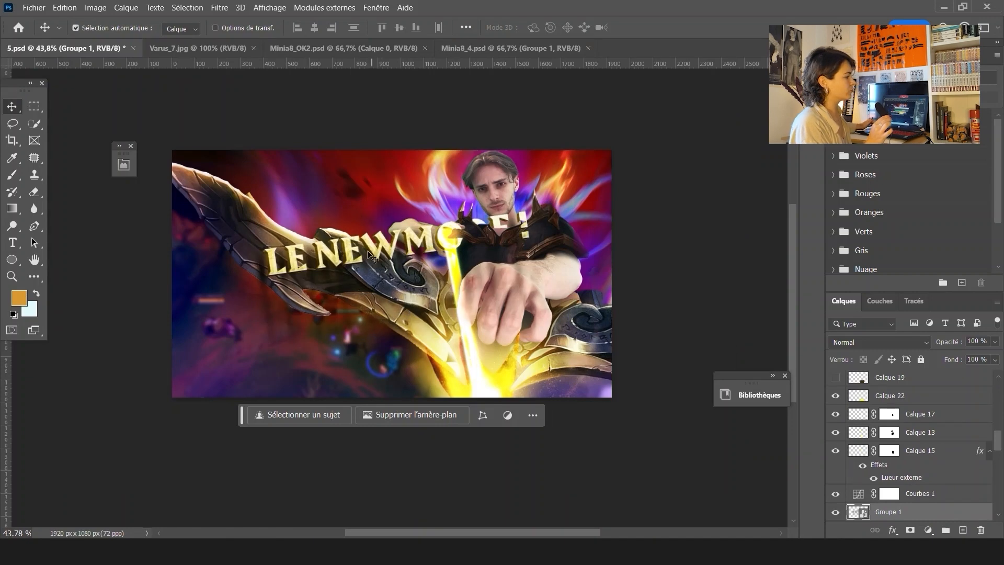
Move the title group to the lower left and free-transform it to reposition and resize it
drag(378, 250, 303, 347)
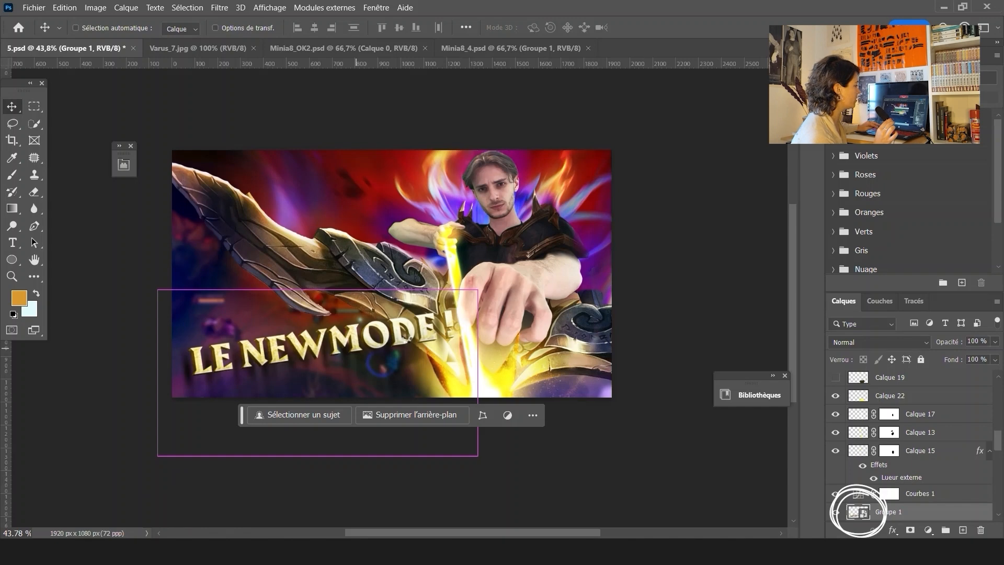
key(ctrl+t)
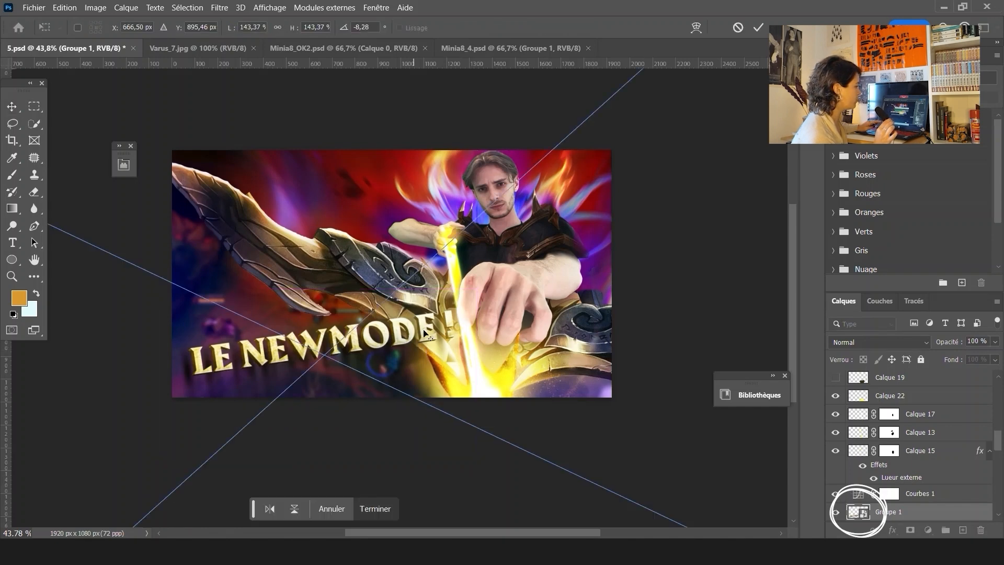
key(ctrl+minus)
drag(367, 260, 366, 308)
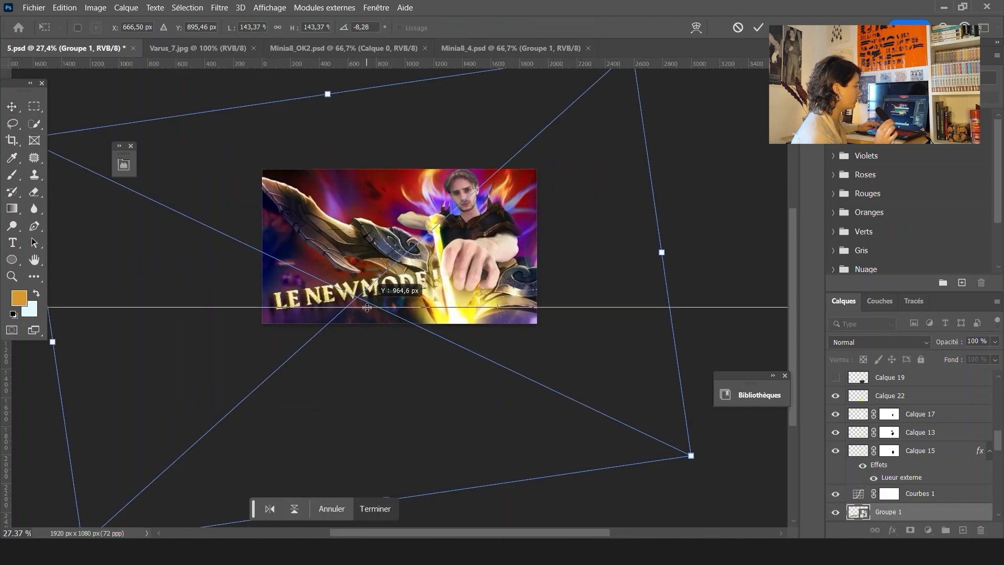
drag(659, 108, 683, 154)
scroll(343, 280, up, 2)
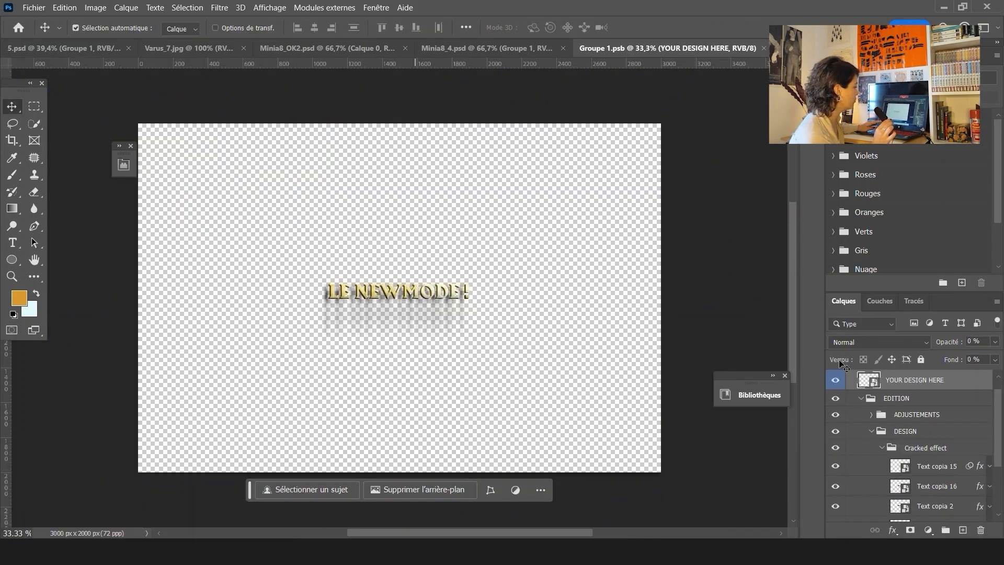
Open the nested title smart object, change its text to NEW SPLIT, and save both smart objects
click(874, 385)
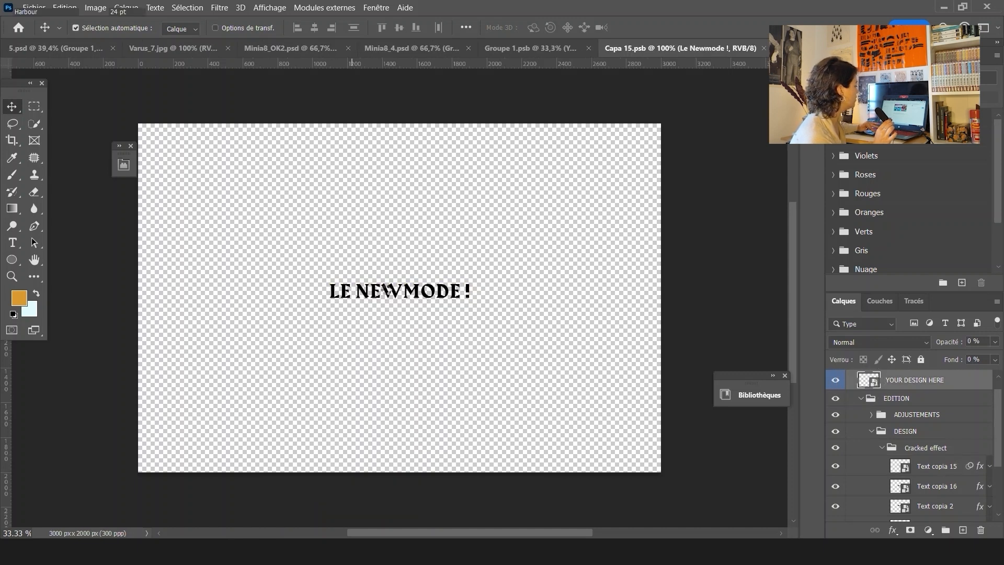
double_click(373, 290)
text(NEW SPLIT)
click(14, 107)
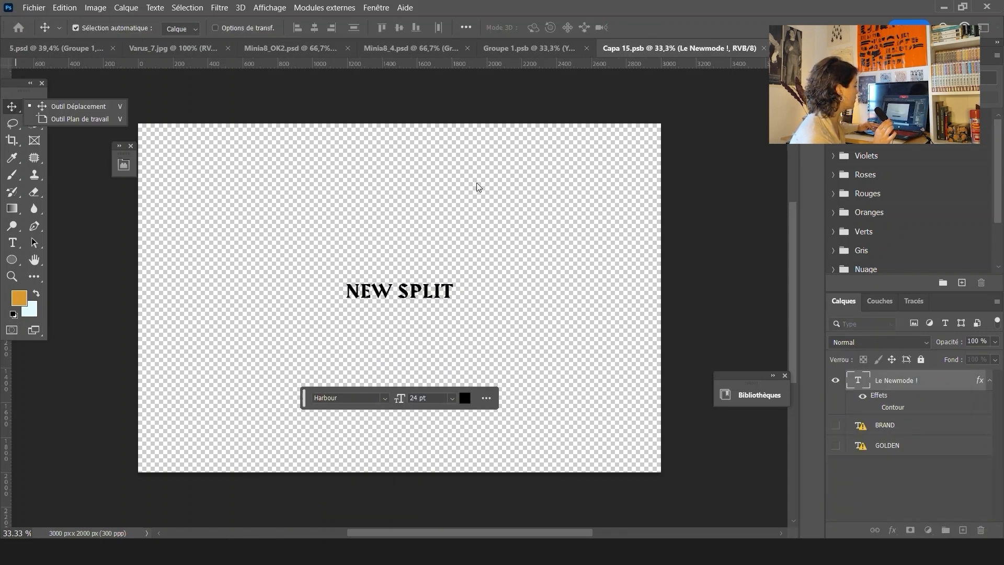
key(ctrl+s)
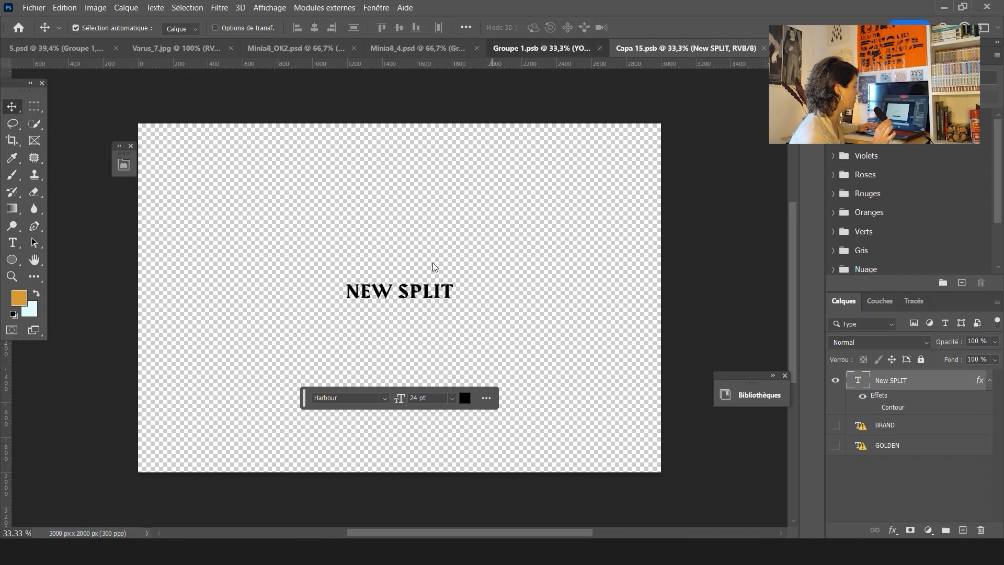
click(548, 48)
key(ctrl+s)
click(58, 48)
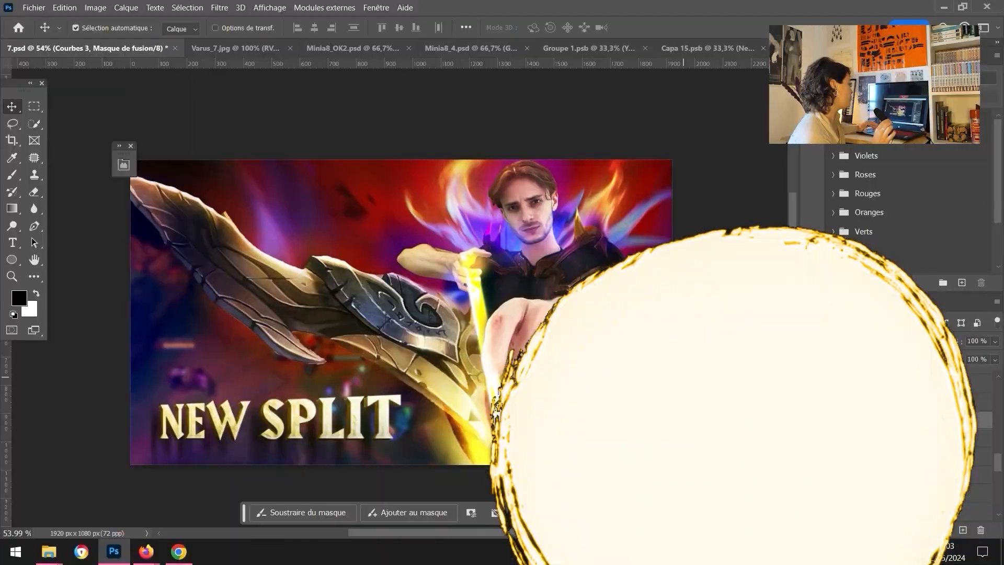
Add a new layer and load the person's outline as a selection on it
click(963, 530)
ctrl+click(858, 454)
right_click(889, 416)
click(795, 280)
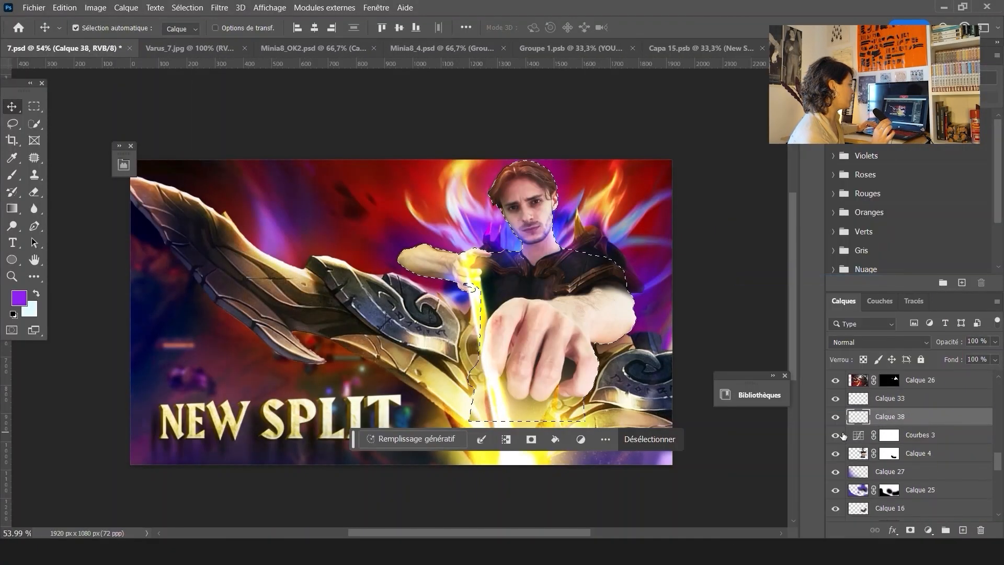
right_click(920, 435)
click(826, 280)
click(890, 417)
Sample a dark red from the scene as foreground colour and set the layer's blend mode to Lumière tamisée
click(12, 158)
click(404, 246)
click(12, 174)
click(34, 106)
click(878, 342)
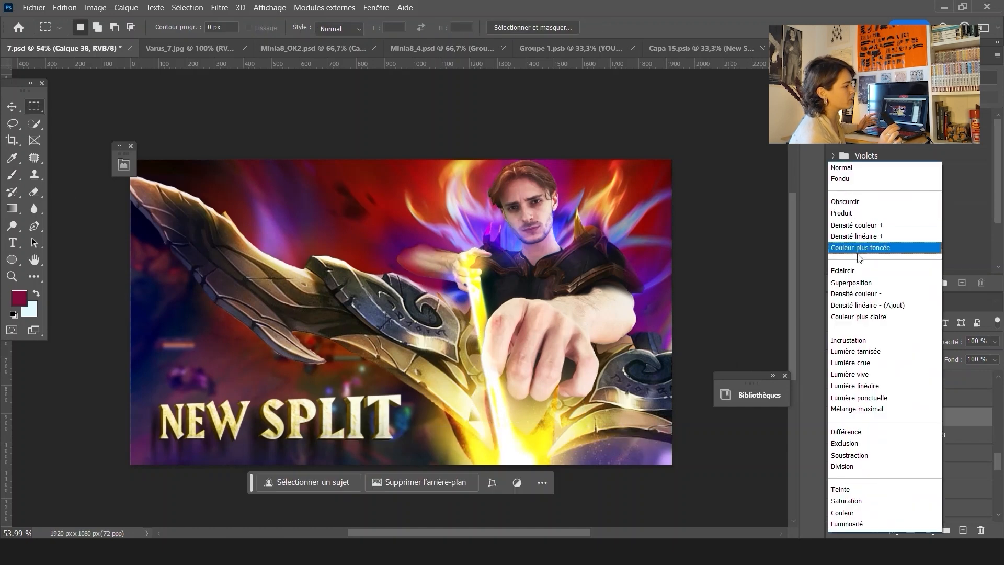
click(877, 350)
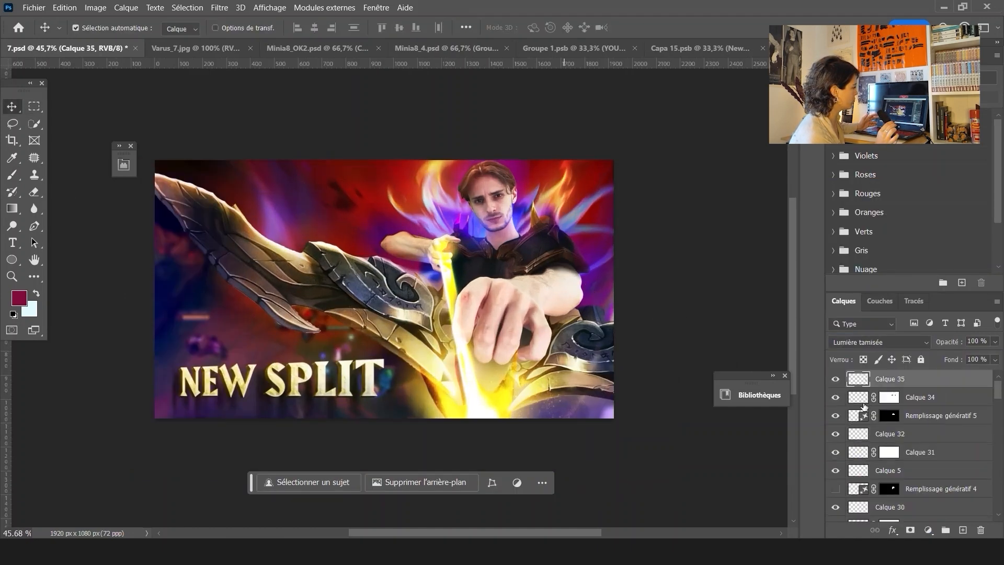
Load the person's outline from Calque 4 as a selection and sample a purple from the scene as foreground colour
scroll(863, 406, down, 11)
click(917, 435)
scroll(911, 448, down, 1)
click(918, 453)
ctrl+click(858, 454)
key(i)
click(598, 289)
key(b)
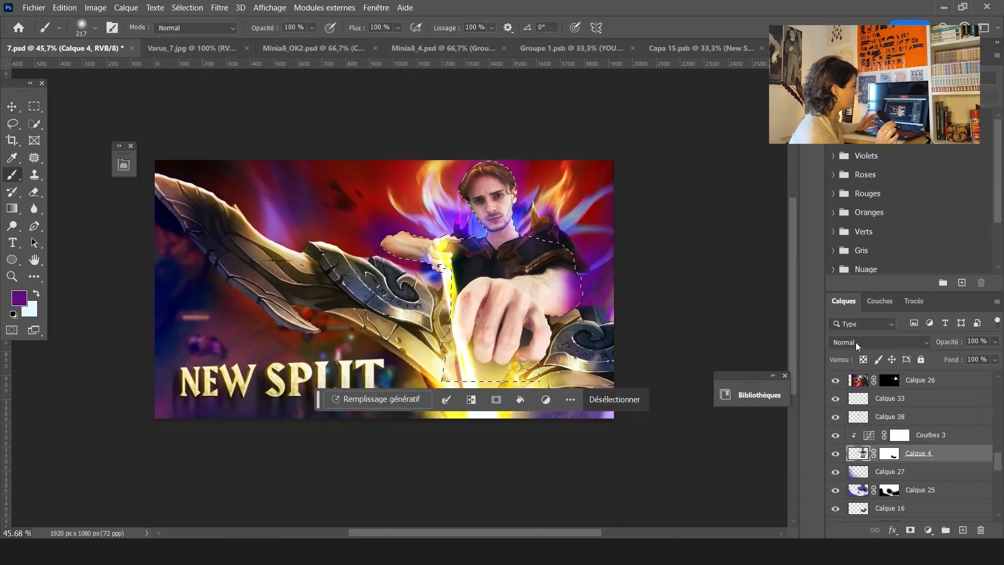
Add a new layer above Calque 38 within the person's selection and set it to Produit at 55% opacity
key(m)
key(ctrl+d)
ctrl+click(858, 454)
click(890, 416)
click(962, 530)
key(b)
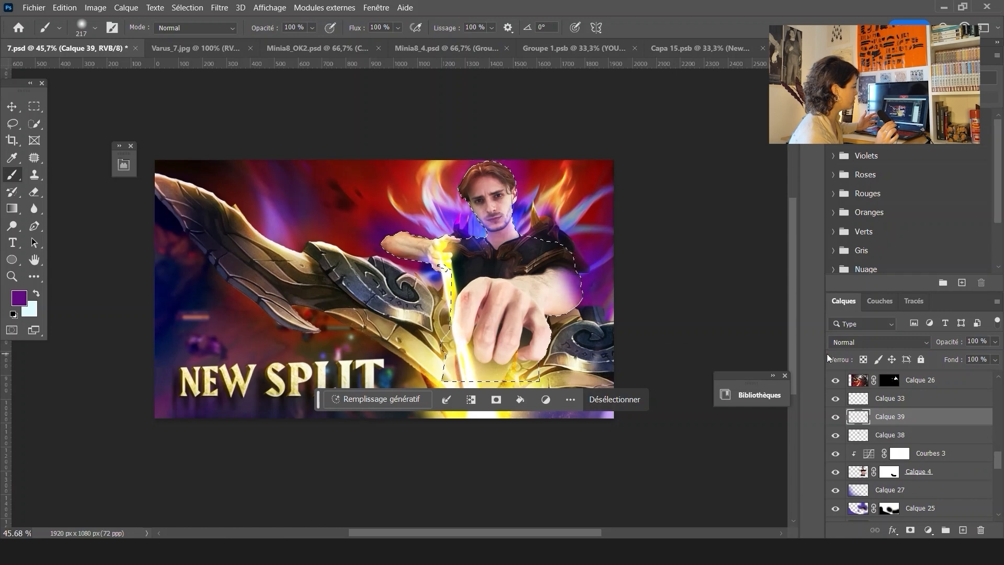
key(m)
key(ctrl+d)
click(879, 342)
click(864, 214)
click(995, 342)
drag(997, 356, 958, 356)
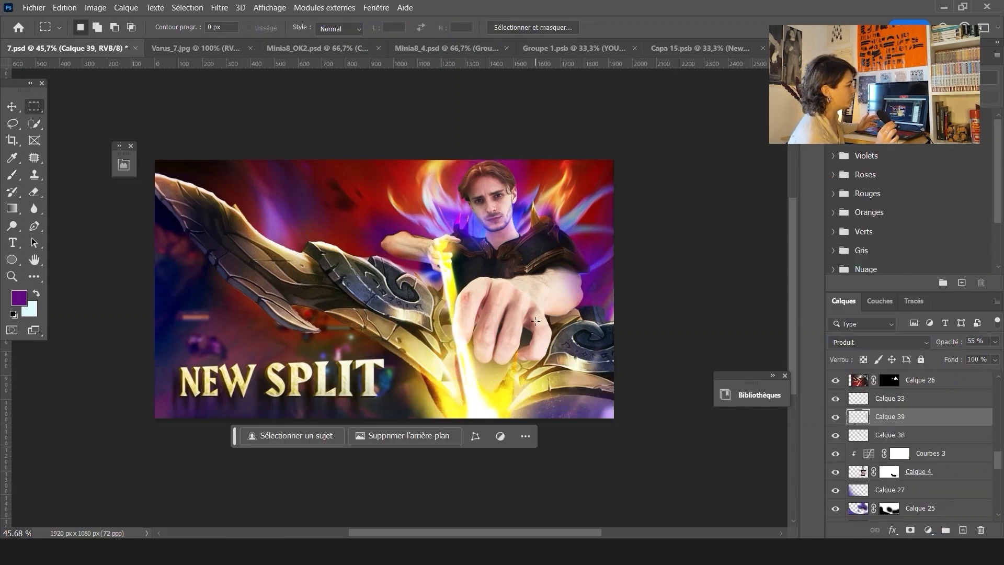
On a new layer within the person's selection, paint a yellow glow sampled from the light beam over the arm
key(v)
click(511, 334)
scroll(879, 460, down, 10)
click(918, 416)
ctrl+click(858, 417)
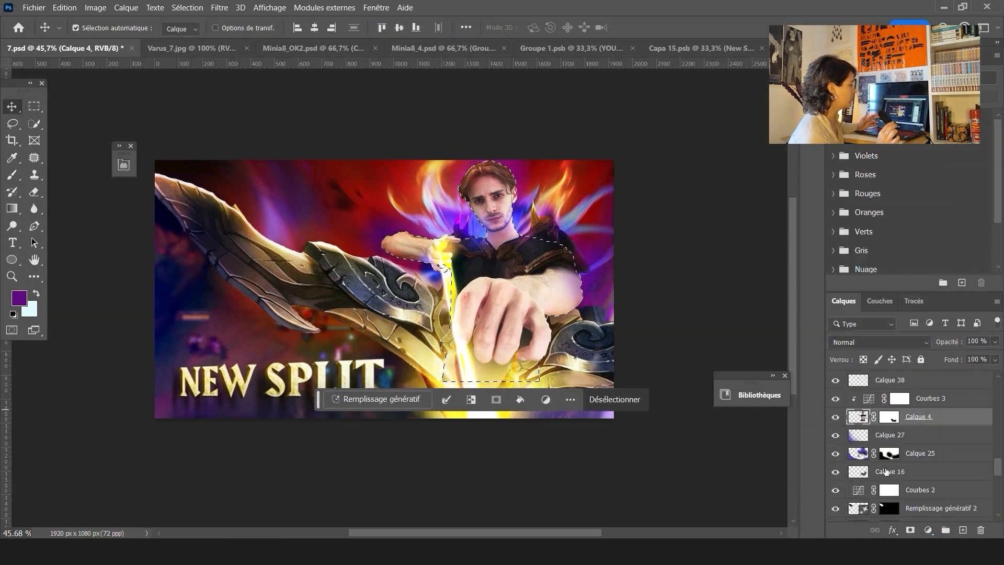
click(890, 398)
click(962, 530)
key(i)
click(449, 248)
key(b)
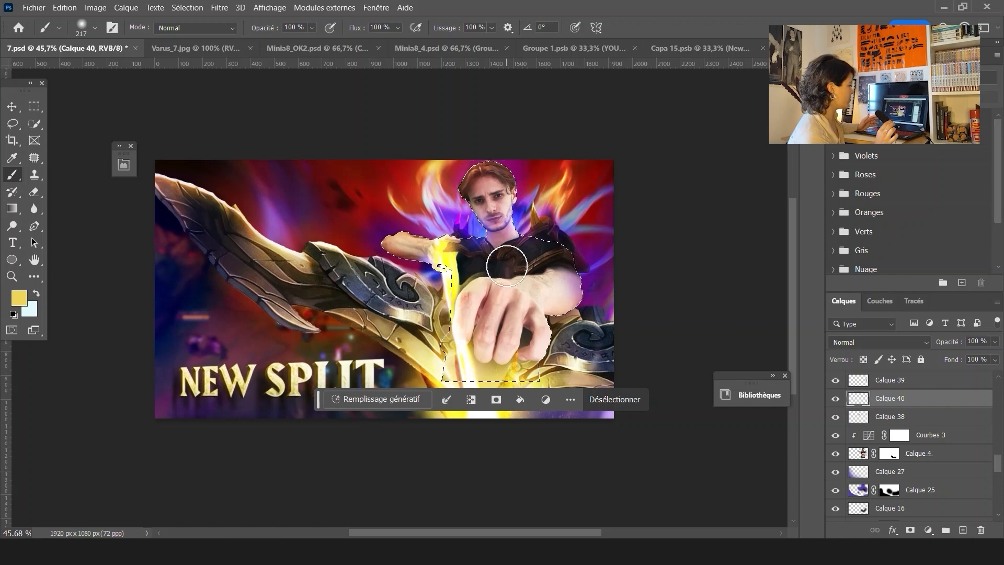
click(454, 270)
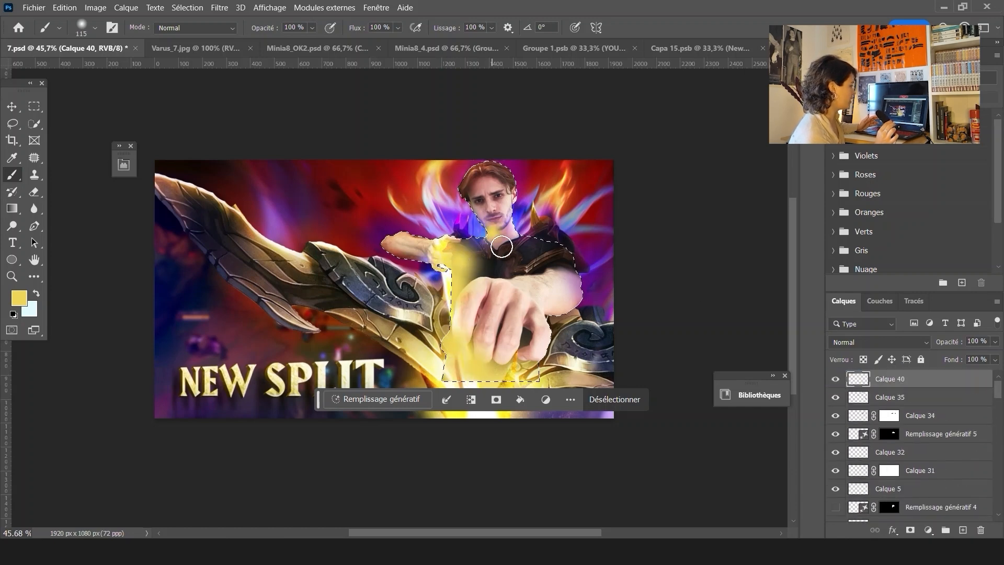
Deselect and set the yellow glow layer's blend mode to Incrustation
key(ctrl+d)
key(m)
click(879, 342)
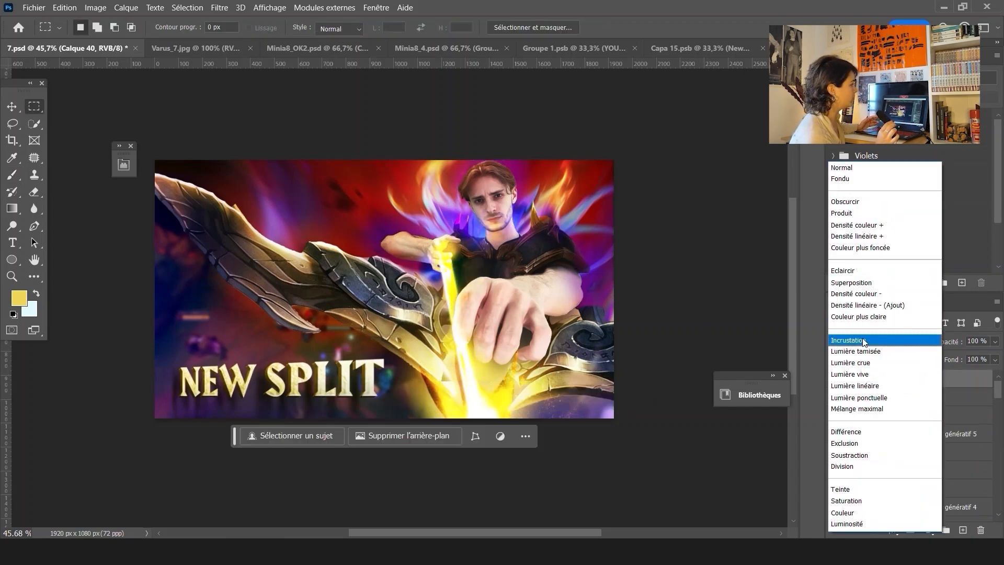
click(857, 341)
key(b)
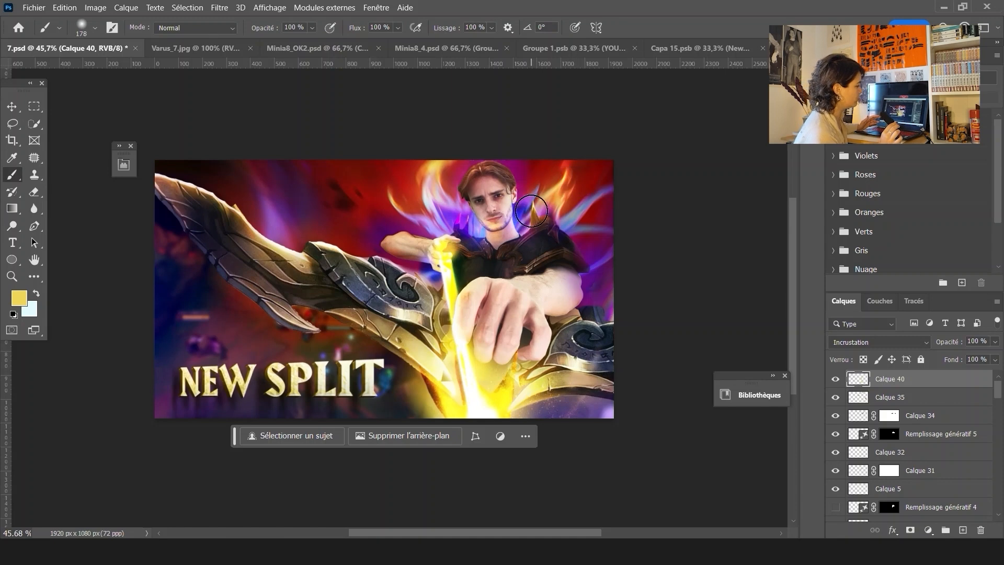
Add another layer, paint yellow dabs near the hand and shoulder, and set it to Incrustation at 59% opacity
key(ctrl+shift+alt+n)
click(463, 262)
click(466, 213)
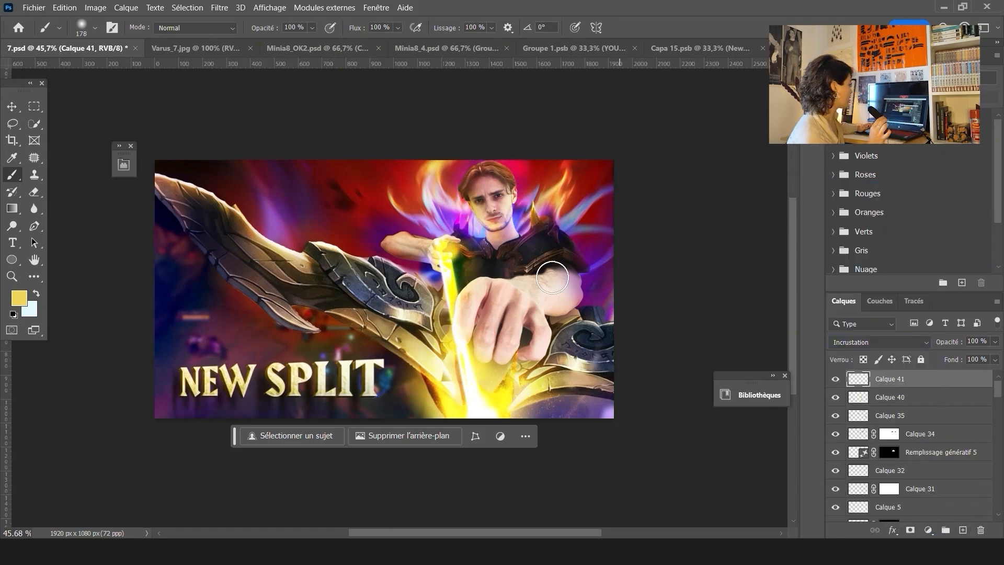
click(887, 342)
click(887, 345)
drag(995, 341, 971, 358)
key(v)
scroll(295, 211, down, 3)
scroll(298, 211, down, 2)
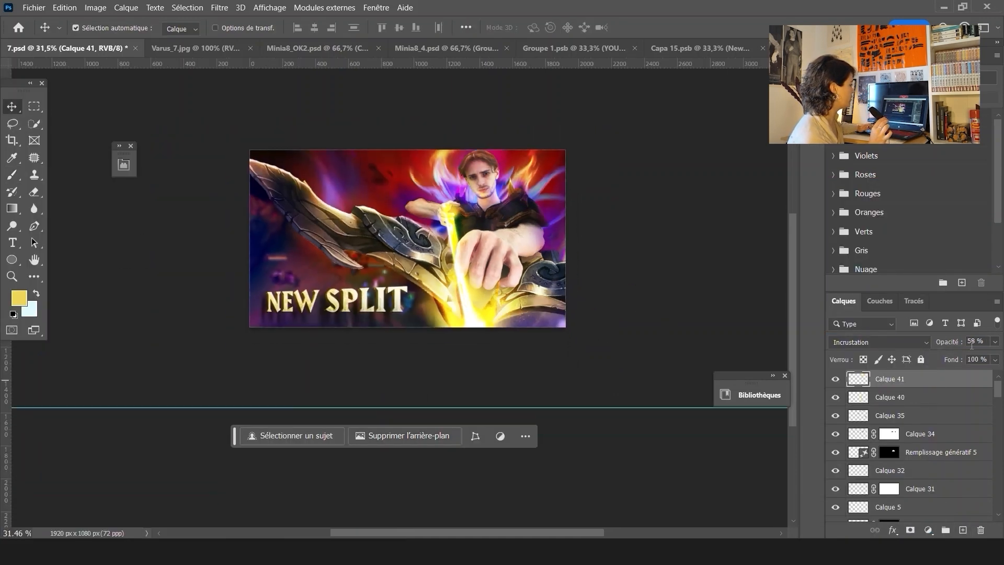
click(463, 285)
ctrl+click(860, 510)
key(m)
key(ctrl+d)
scroll(511, 280, up, 3)
key(e)
key(b)
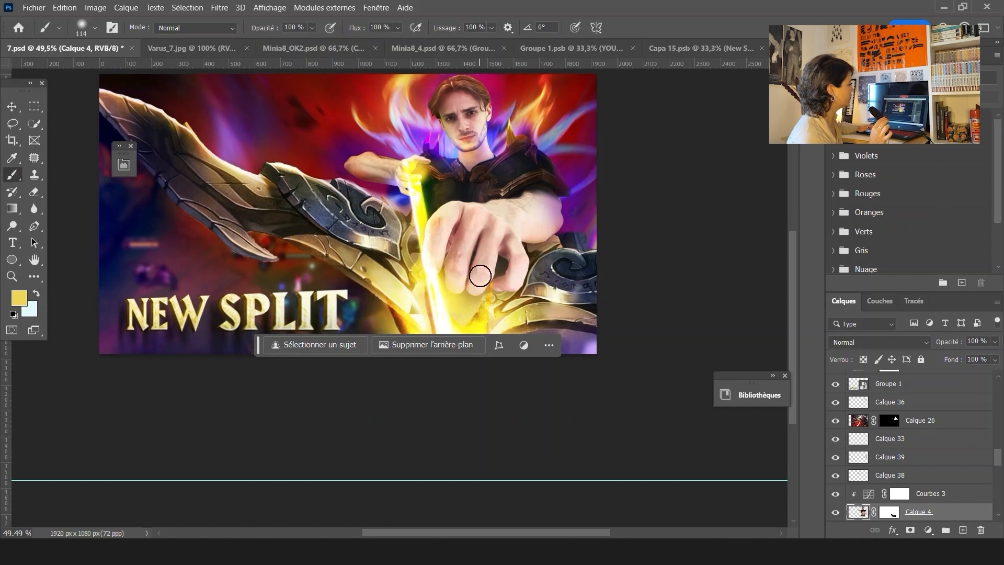
Add a new layer, set its blend mode to Lumière tamisée and adjust its opacity
scroll(910, 395, up, 10)
key(ctrl+shift+alt+n)
click(880, 341)
click(867, 351)
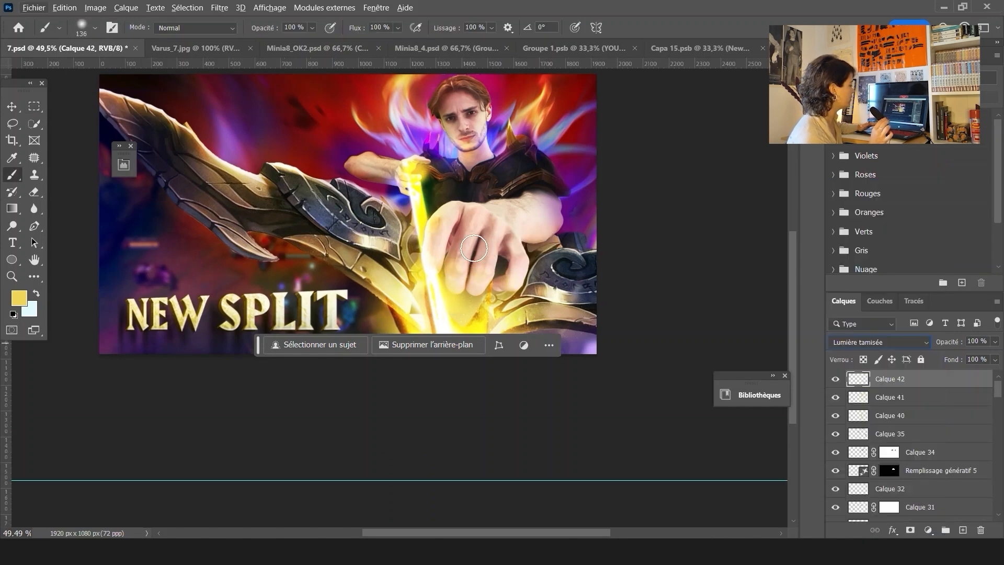
scroll(584, 196, down, 3)
click(880, 342)
click(867, 352)
drag(994, 342, 930, 356)
Add a new layer, pick an orange foreground colour, and change the layer's blend mode
click(962, 530)
click(11, 158)
click(11, 177)
click(19, 297)
click(442, 162)
click(660, 152)
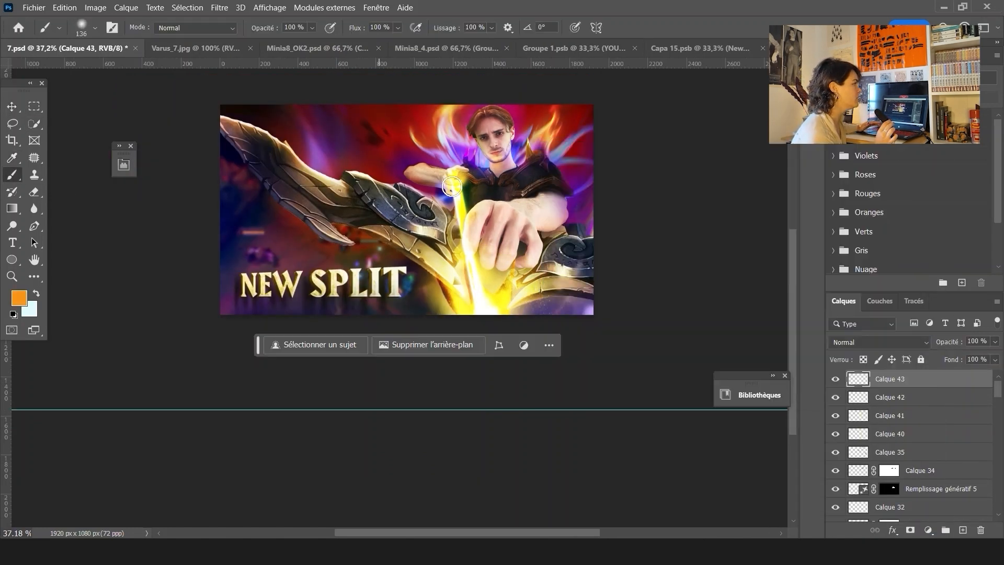
click(880, 342)
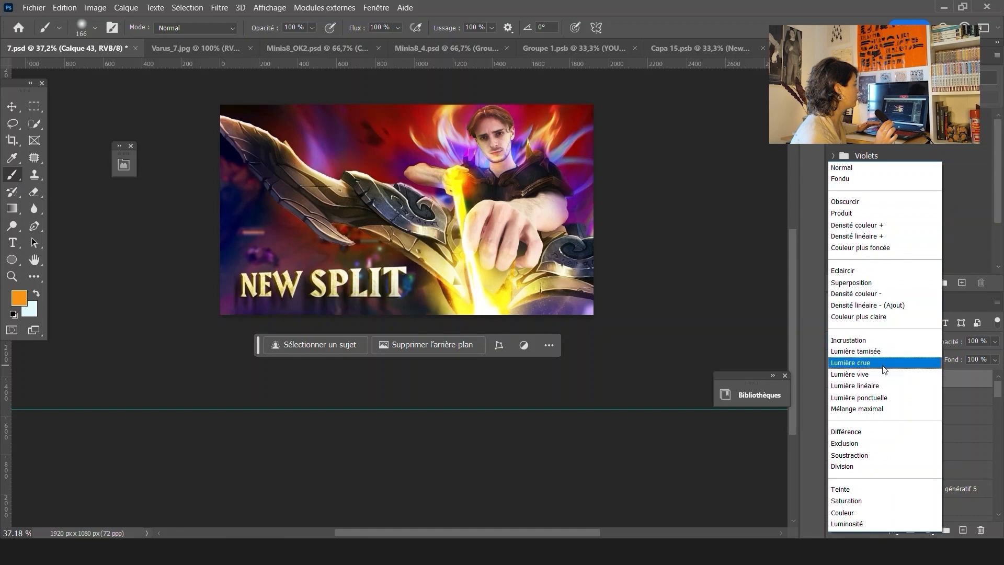
click(865, 401)
Add a new layer, paint a yellow dab at the top of the bow, and set Lumière tamisée at 52% opacity
click(959, 529)
alt+click(469, 181)
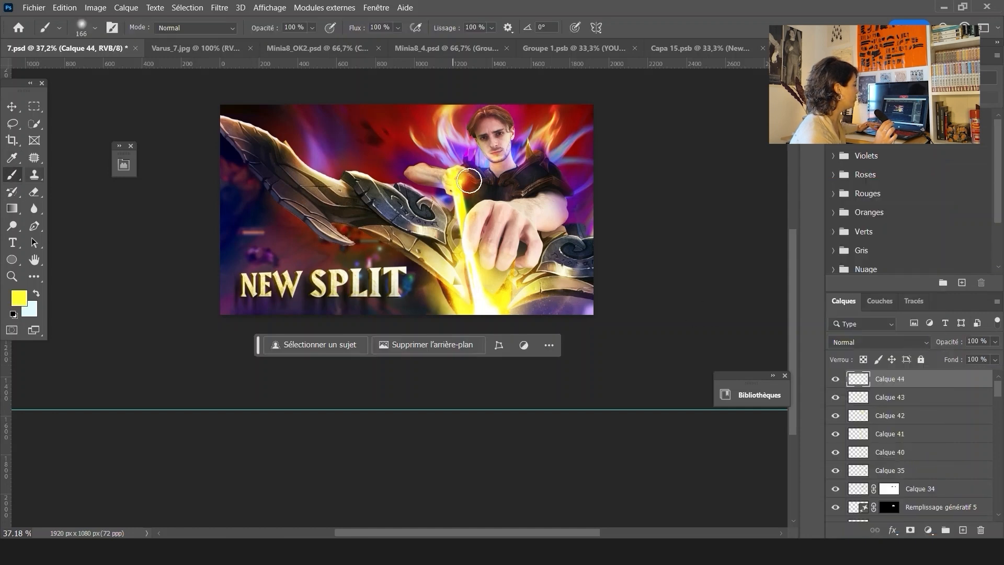
click(880, 342)
click(869, 385)
click(994, 342)
drag(992, 354, 969, 354)
scroll(338, 163, down, 3)
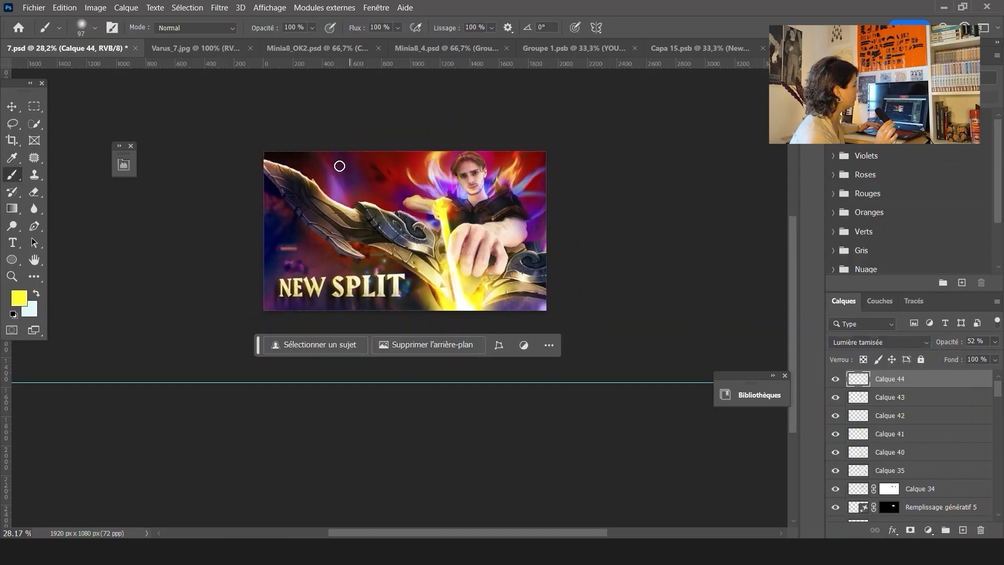
Enlarge the NEW SPLIT title group with Free Transform and move it slightly right
key(v)
click(317, 286)
key(ctrl+t)
scroll(469, 290, down, 3)
scroll(416, 157, down, 3)
drag(681, 459, 714, 503)
key(Return)
scroll(418, 228, up, 4)
drag(384, 221, 443, 218)
Add a new layer below the title group and paint a dark stroke behind the title as a shadow
click(962, 529)
drag(903, 457, 902, 486)
scroll(418, 209, up, 4)
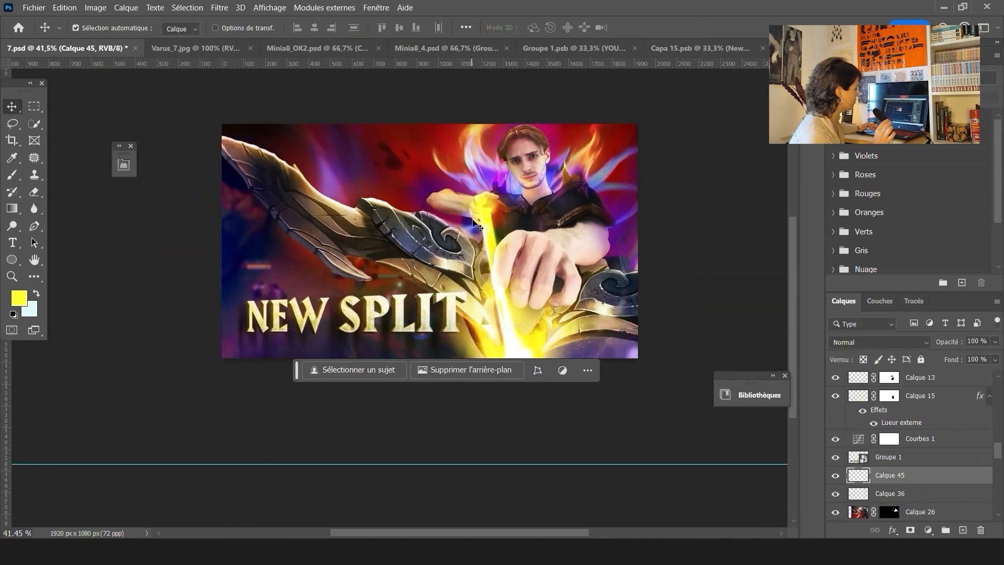
click(13, 175)
alt+click(405, 342)
click(426, 309)
key(ctrl+z)
drag(430, 309, 377, 310)
key(v)
scroll(965, 481, down, 1)
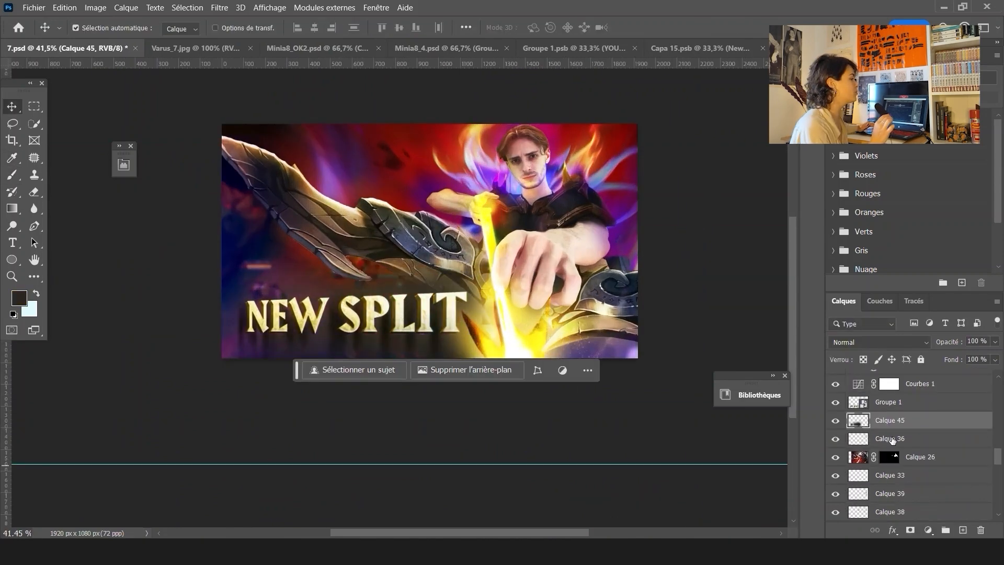
Set the title shadow layer's blend mode to Incrustation and toggle its visibility to compare
click(880, 342)
click(848, 340)
scroll(434, 234, down, 4)
click(434, 233)
scroll(889, 418, up, 3)
click(891, 397)
click(836, 398)
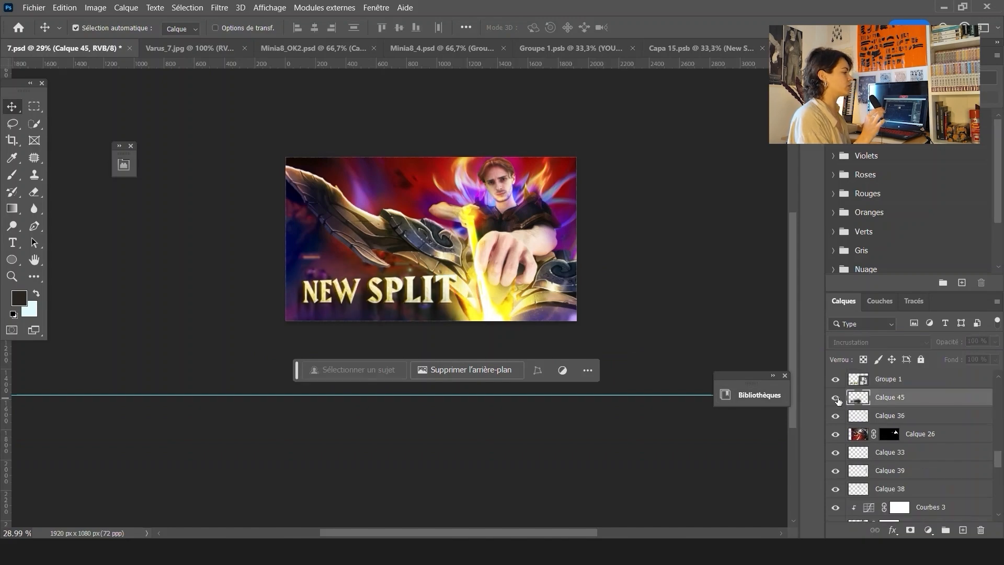
click(835, 398)
Add layer masks to the title shadow layer and the Calque 40 glow layer, moving the shadow slightly right
click(910, 530)
drag(330, 335, 381, 329)
key(v)
click(488, 293)
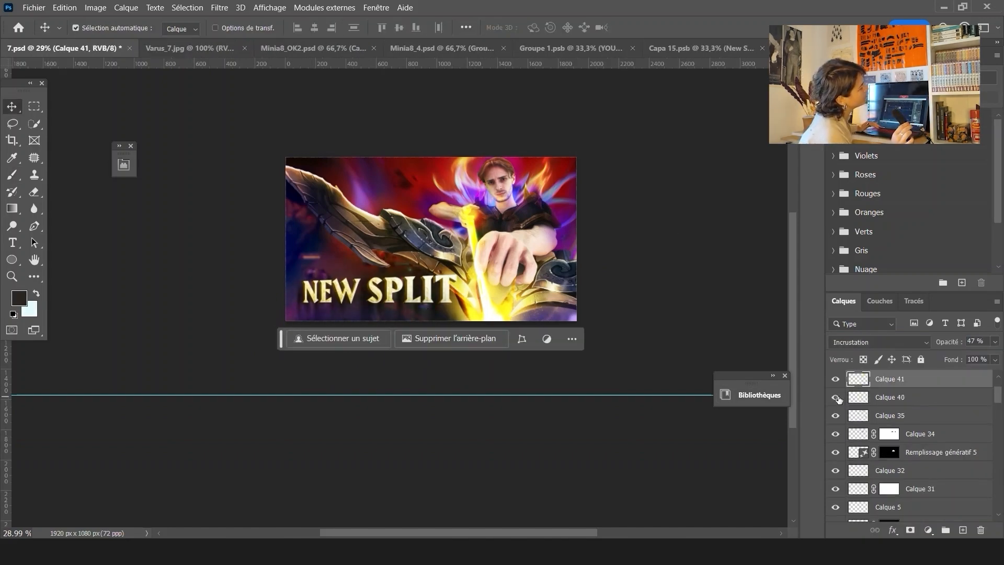
click(890, 397)
click(910, 530)
Toggle the bow layer's visibility to compare the composite with and without it
key(b)
key(v)
click(640, 225)
scroll(512, 208, up, 9)
click(296, 266)
click(836, 513)
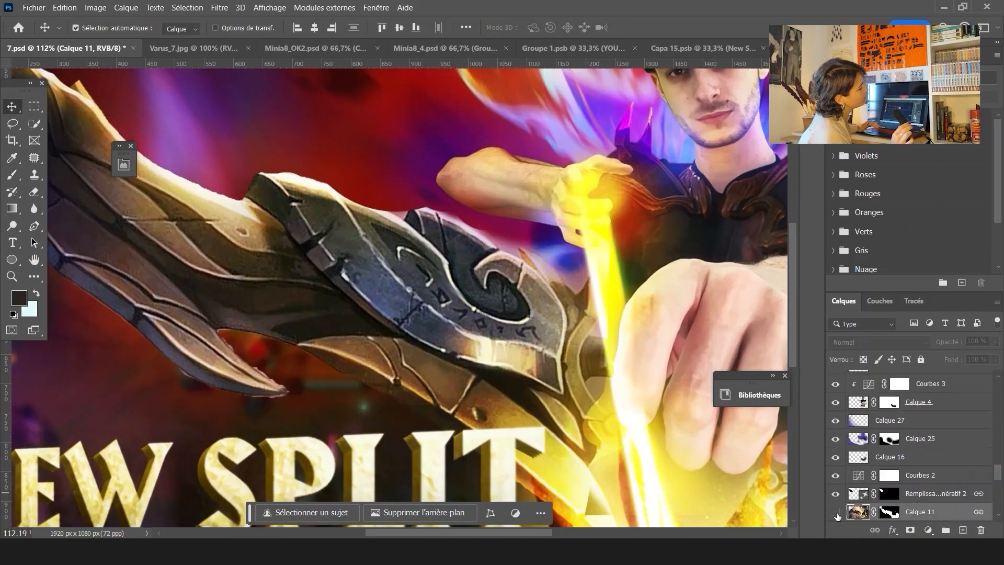
click(835, 512)
scroll(251, 393, up, 9)
On the bow layer's mask, paint with a smaller black brush to clean the edge of the bow blade
click(889, 512)
key(b)
drag(340, 257, 6, 381)
key(0)
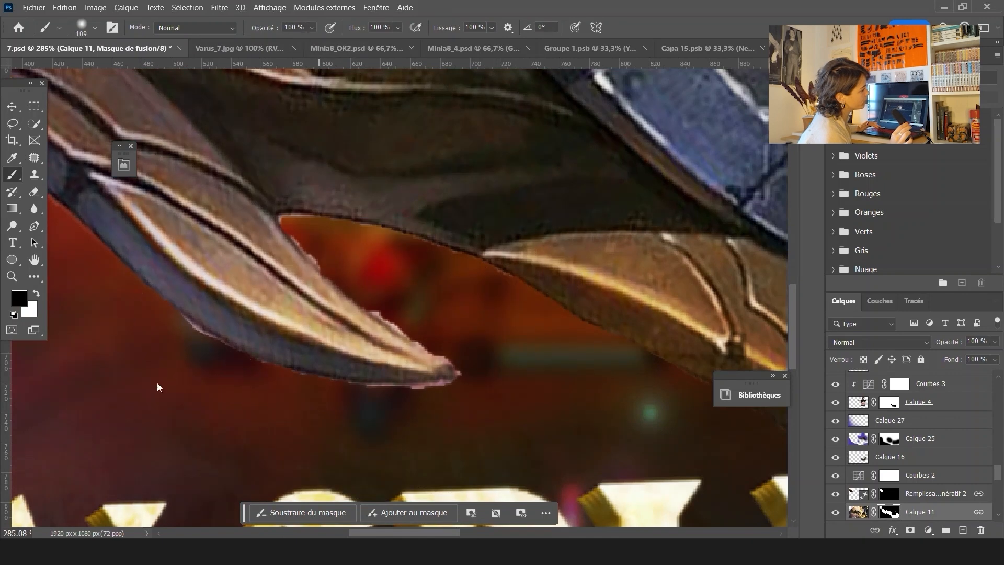
click(20, 297)
click(858, 173)
key(bracketleft)
key(bracketleft)
key(bracketleft)
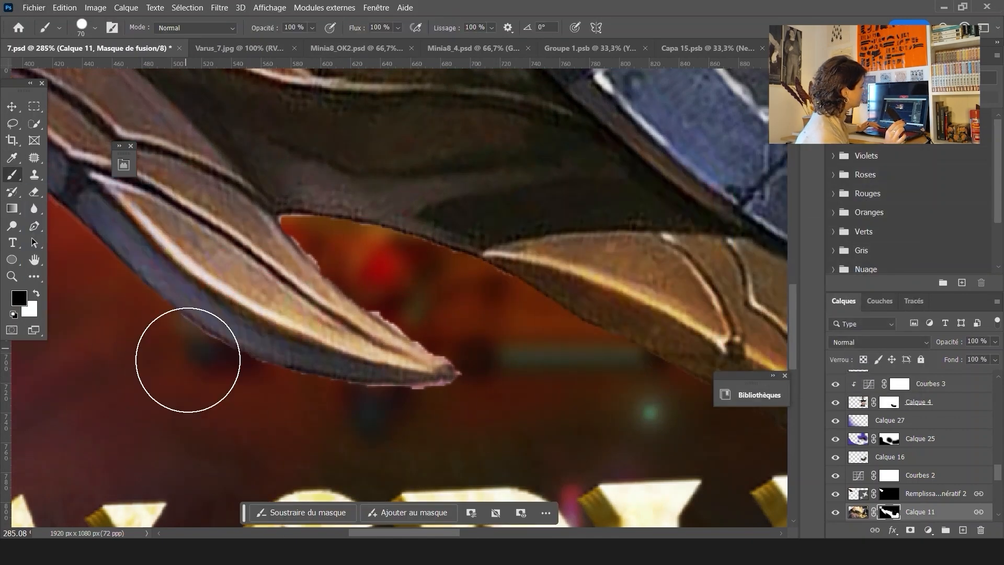
right_click(458, 409)
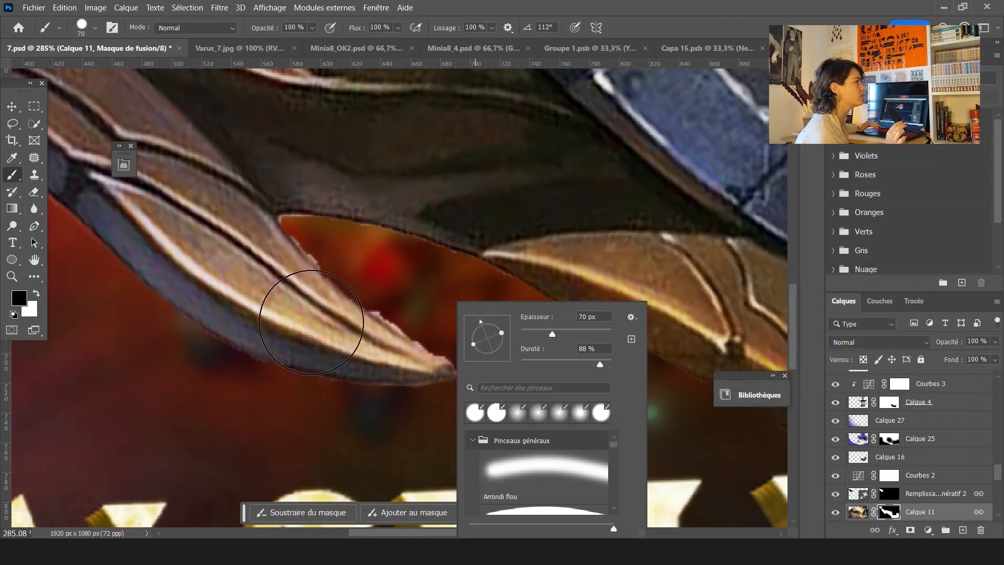
click(311, 322)
drag(391, 289, 346, 243)
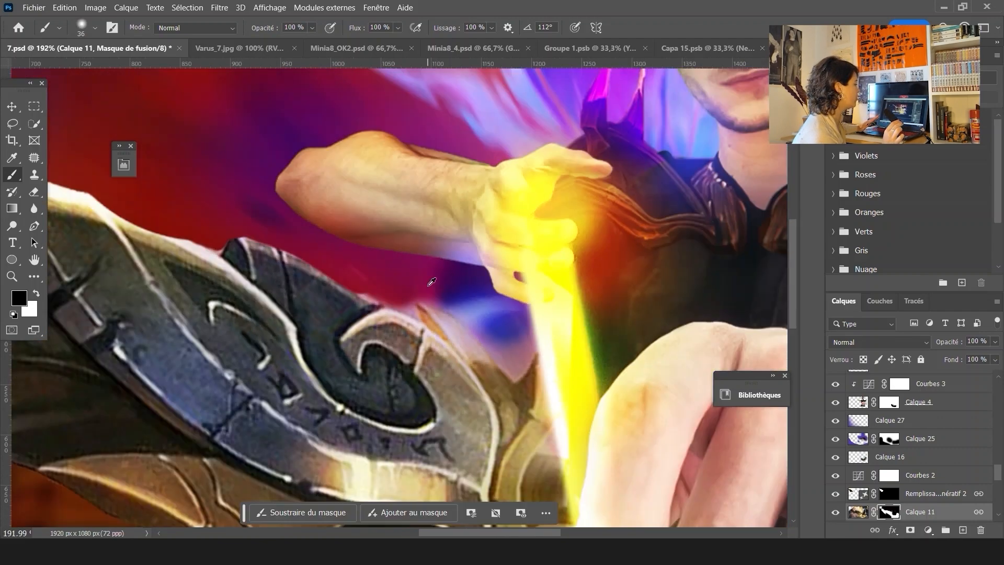
Open the Camera Raw Filter on the bow layer and adjust its Noirs setting
key(v)
key(ctrl+0)
click(219, 8)
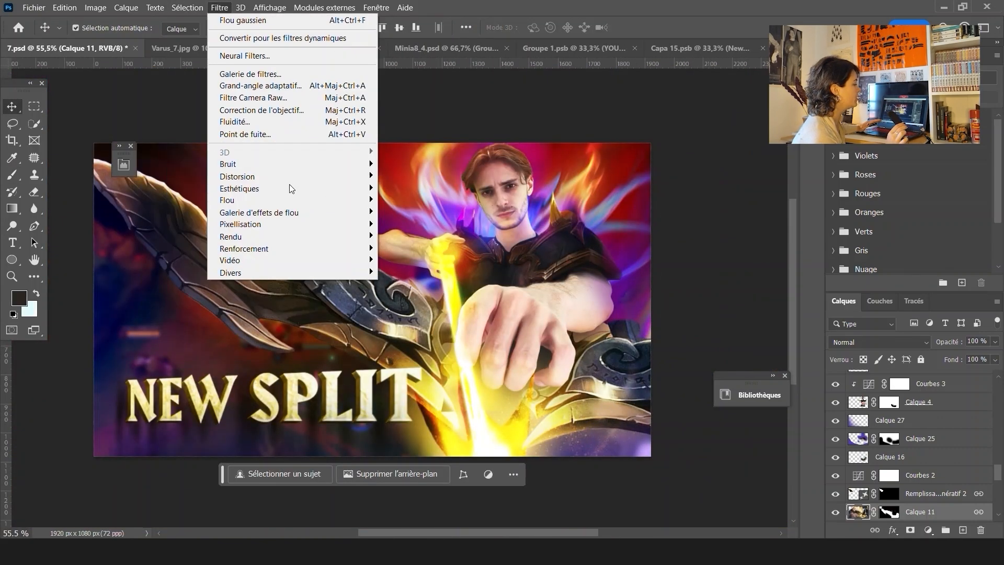
click(240, 97)
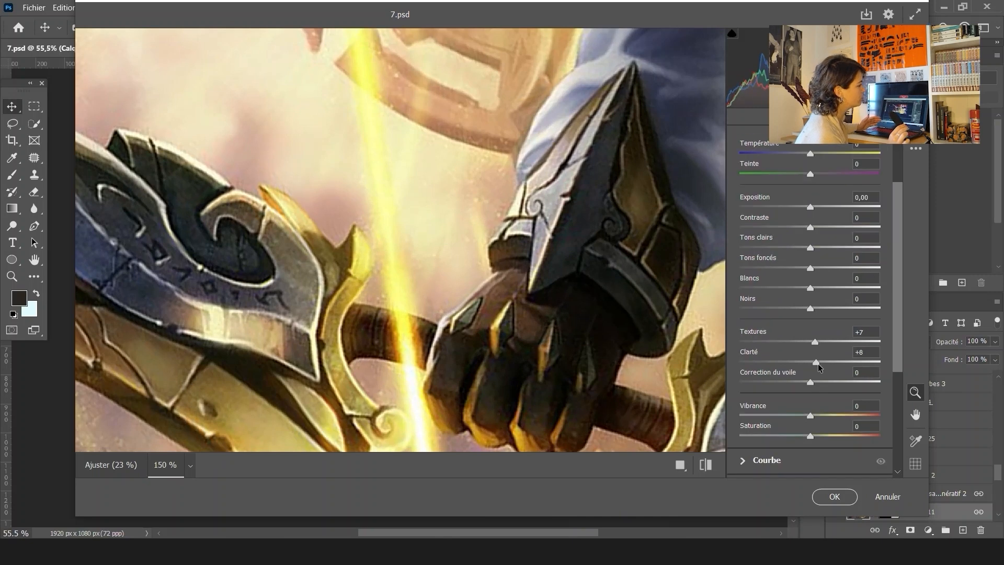
scroll(816, 362, down, 3)
click(744, 381)
drag(741, 300, 769, 302)
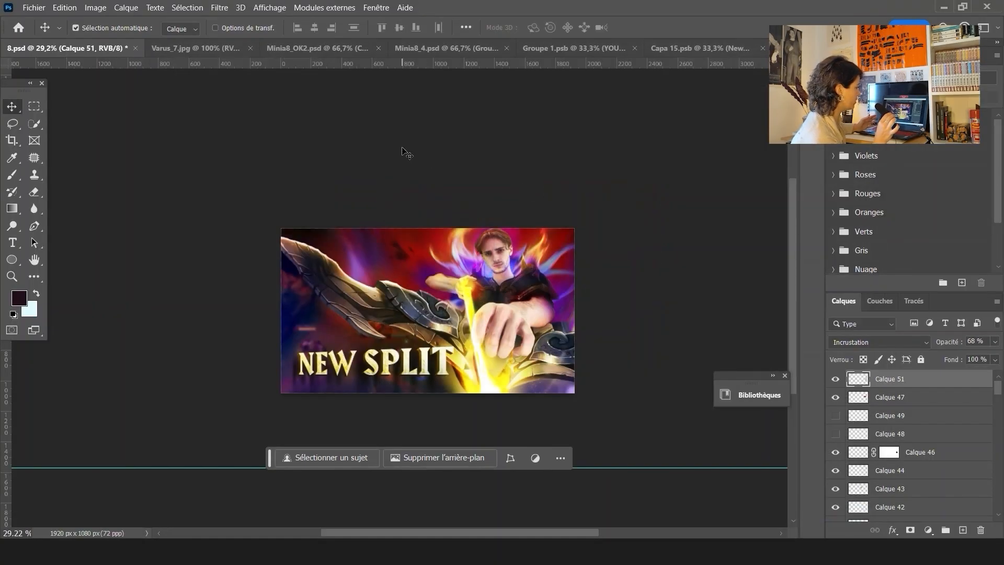
Open the exported 9.jpg thumbnail from the Minia10 folder
click(34, 7)
click(47, 33)
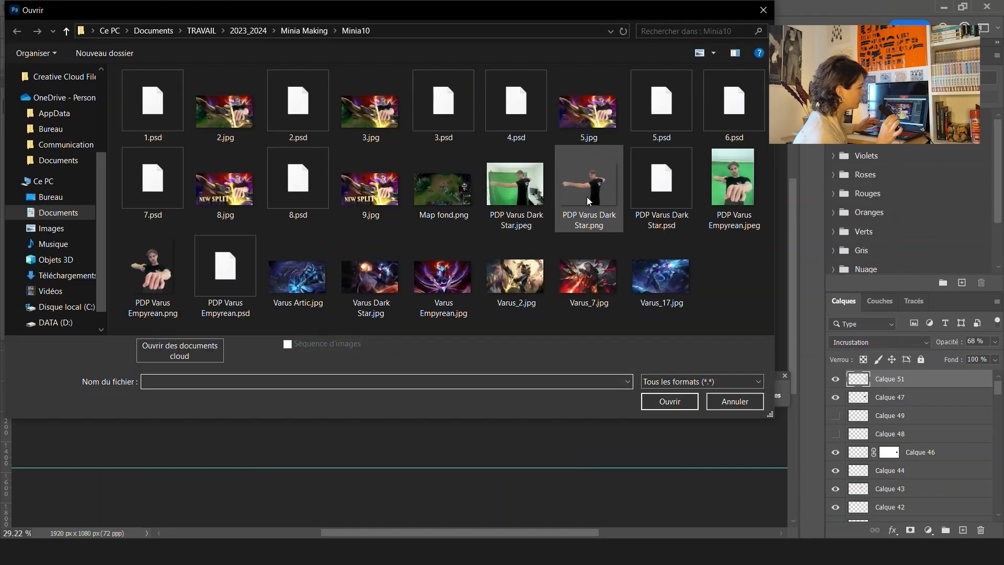
double_click(384, 207)
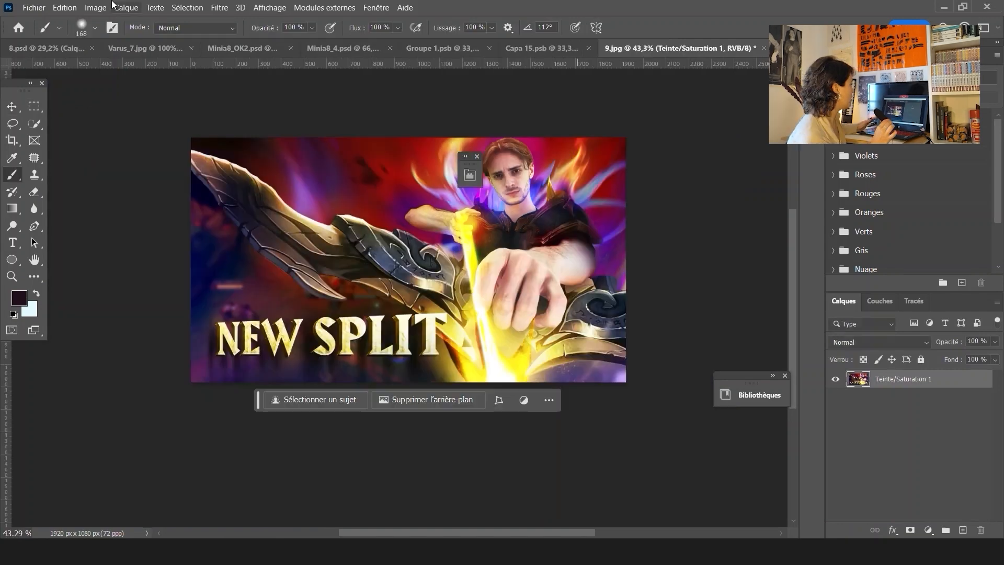
Open Neural Filters, enable the Depth Blur filter and turn off its focus-subject option
click(219, 7)
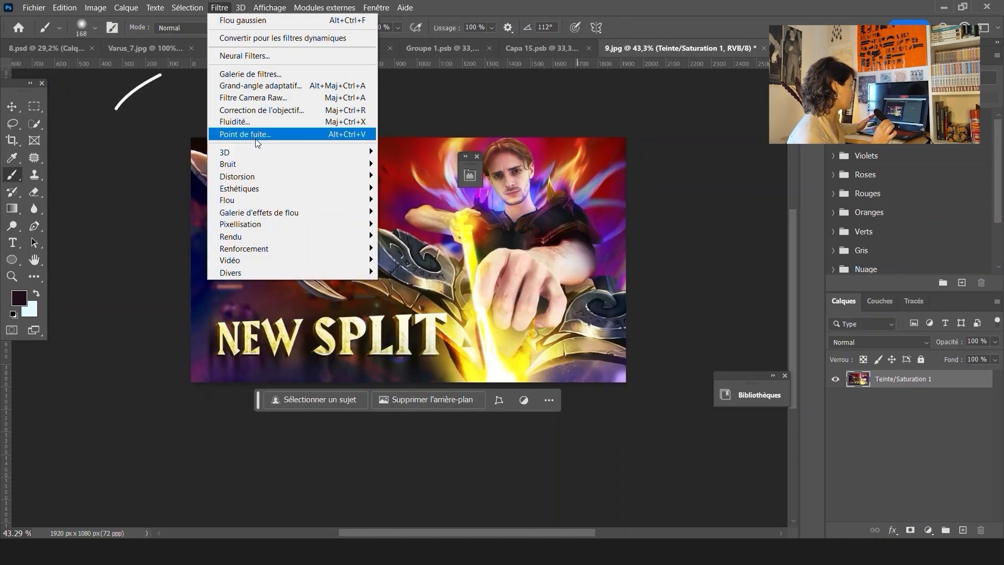
click(244, 55)
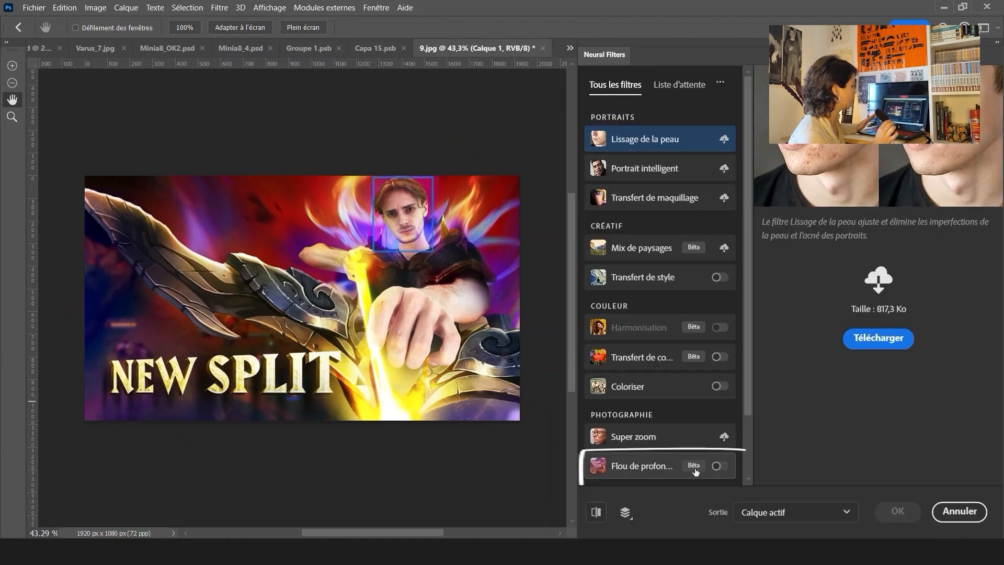
click(719, 465)
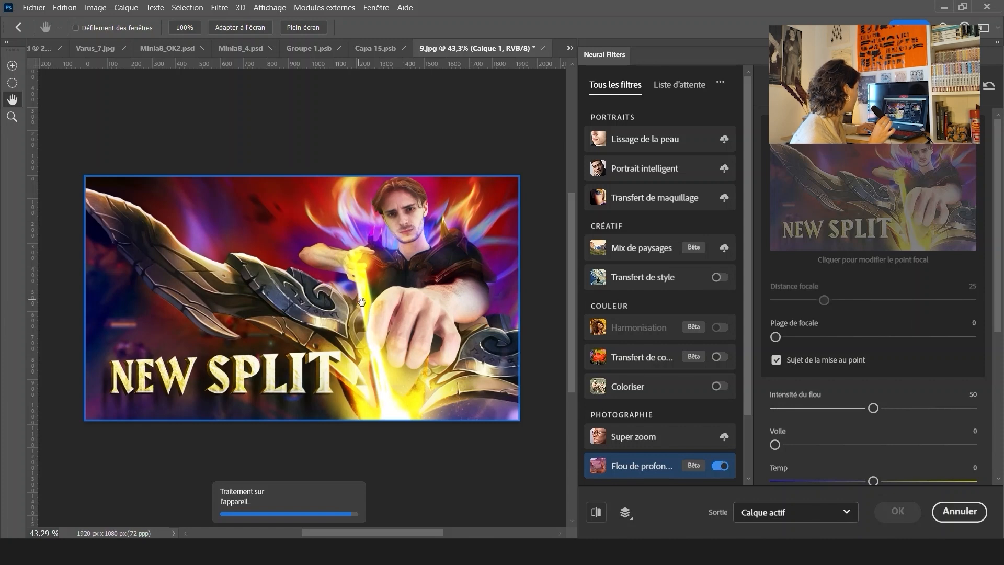
scroll(361, 301, up, 3)
click(857, 338)
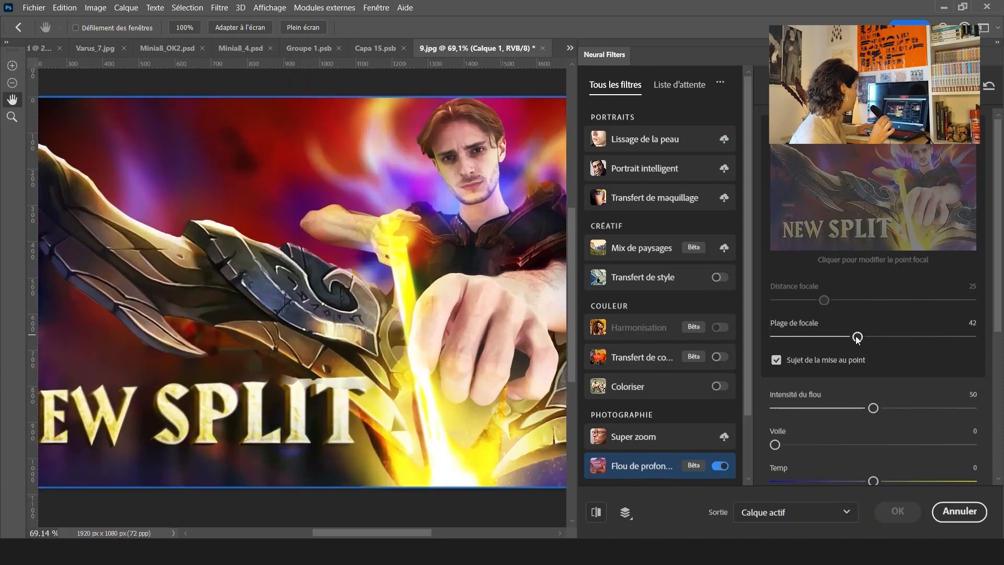
click(828, 366)
Set Depth Blur focal distance to 10, focal range to 44 and blur strength to 29, and apply it
scroll(369, 306, down, 2)
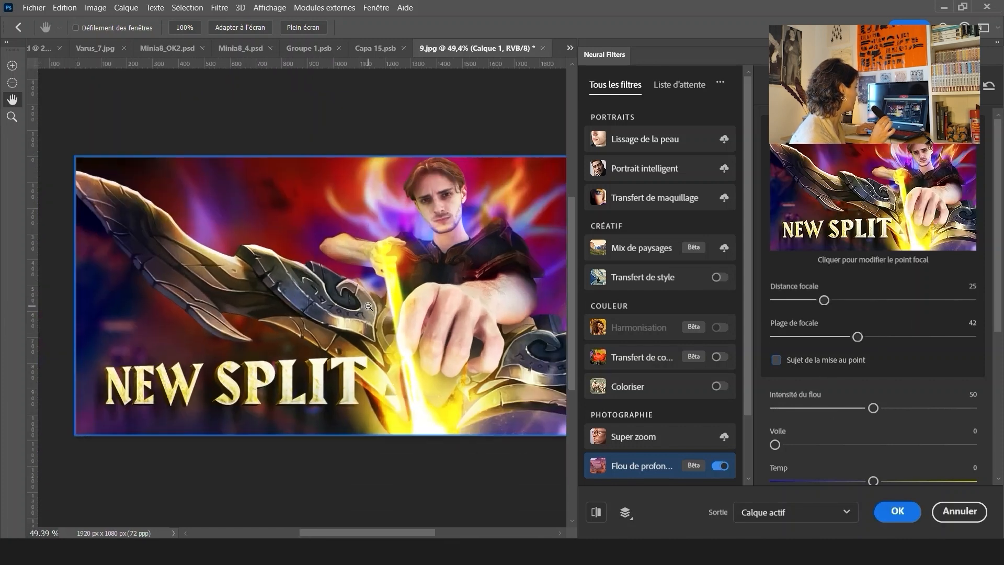
click(795, 300)
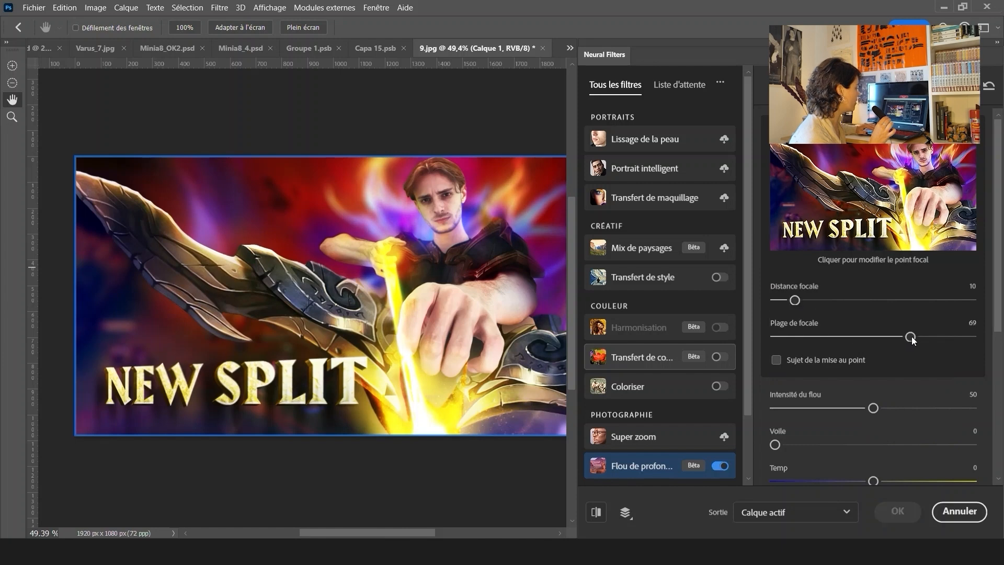
click(807, 337)
click(940, 408)
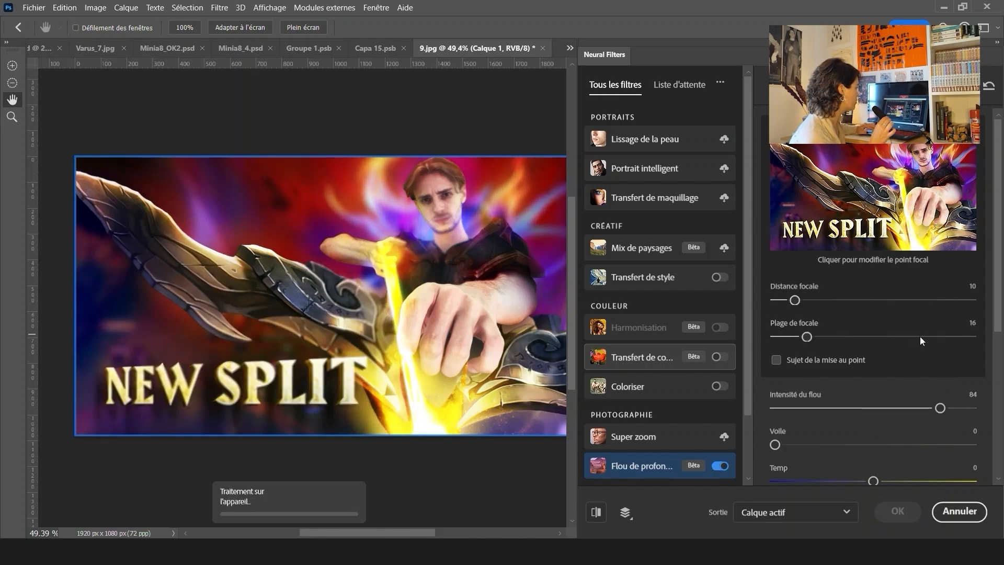
click(861, 337)
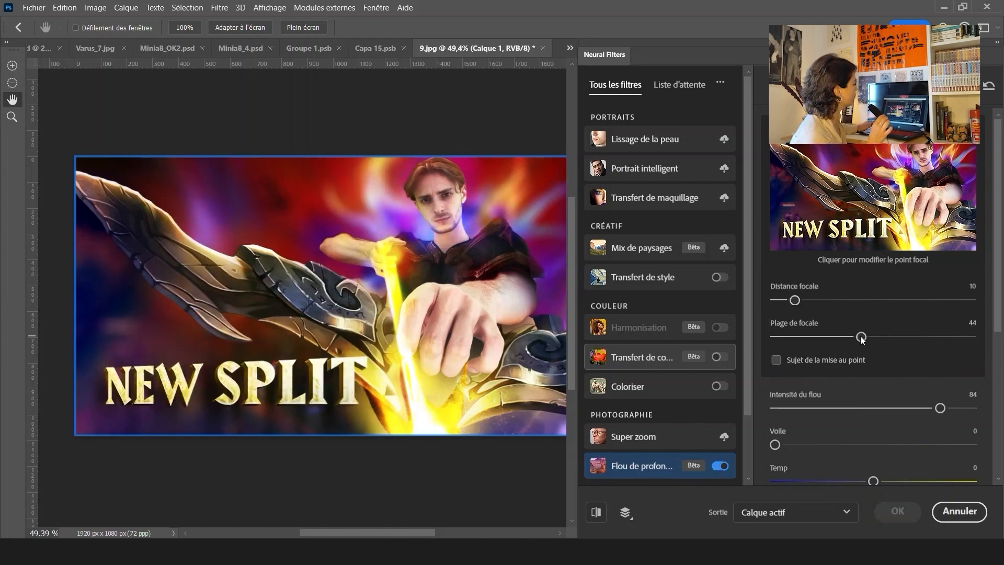
drag(861, 337, 845, 336)
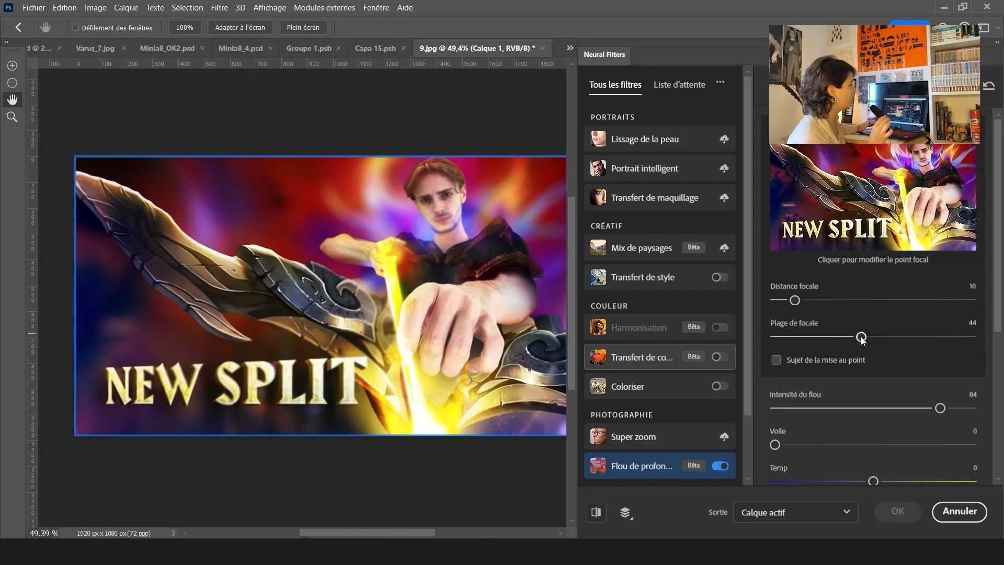
drag(940, 408, 831, 408)
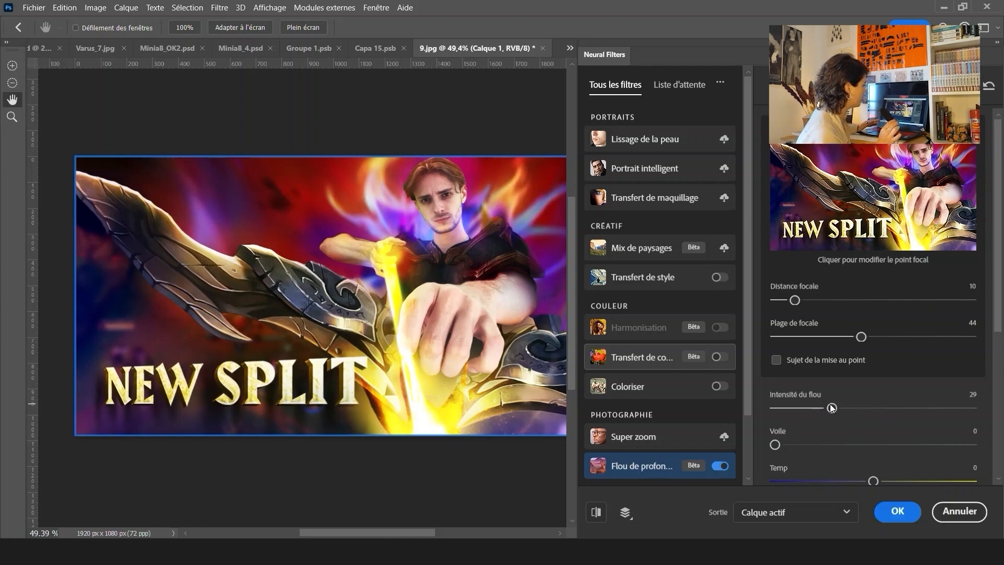
click(795, 511)
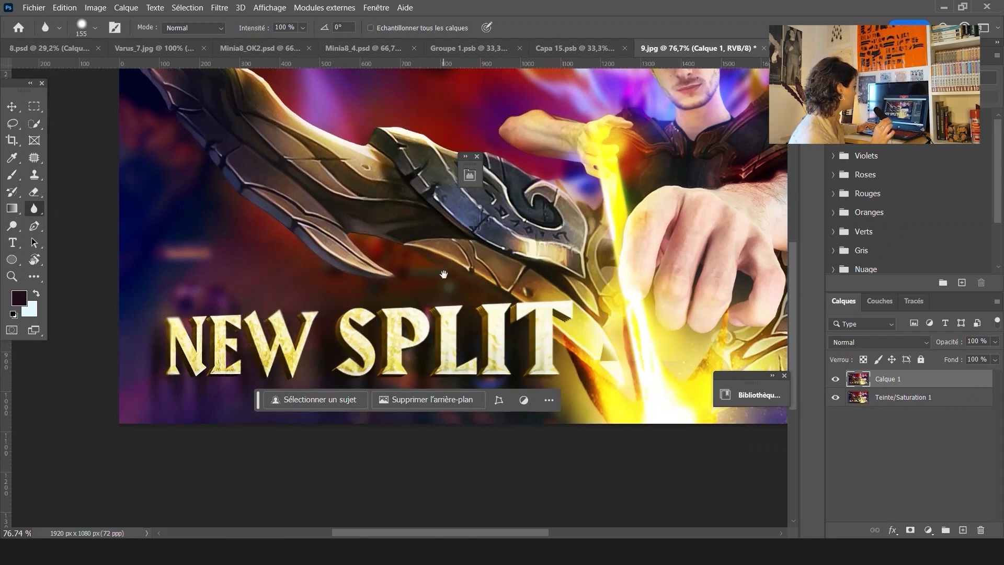
Soften the area below the NEW SPLIT title with the Blur tool
drag(444, 275, 416, 220)
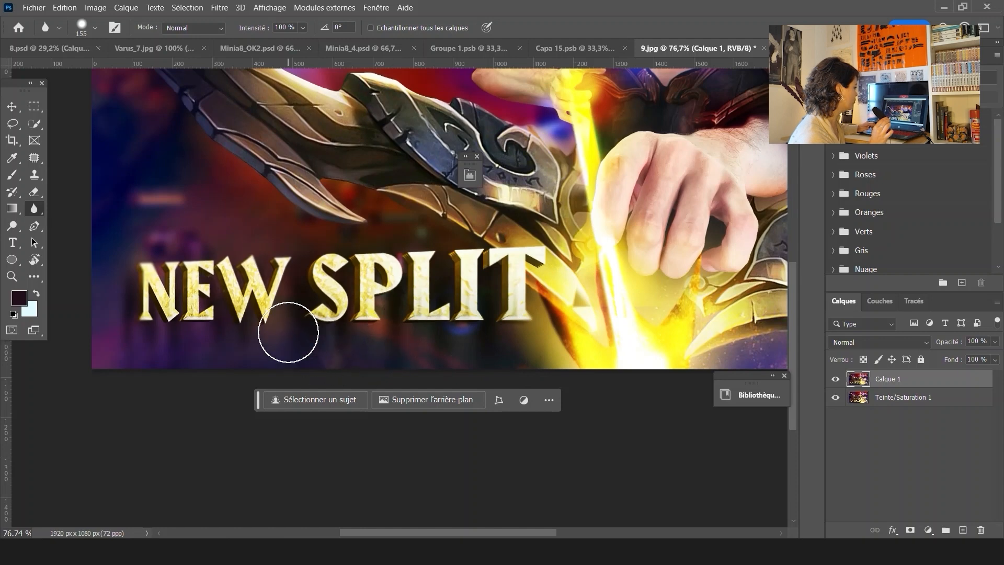
mouse_move(398, 216)
mouse_down()
mouse_move(399, 291)
mouse_move(285, 316)
mouse_up()
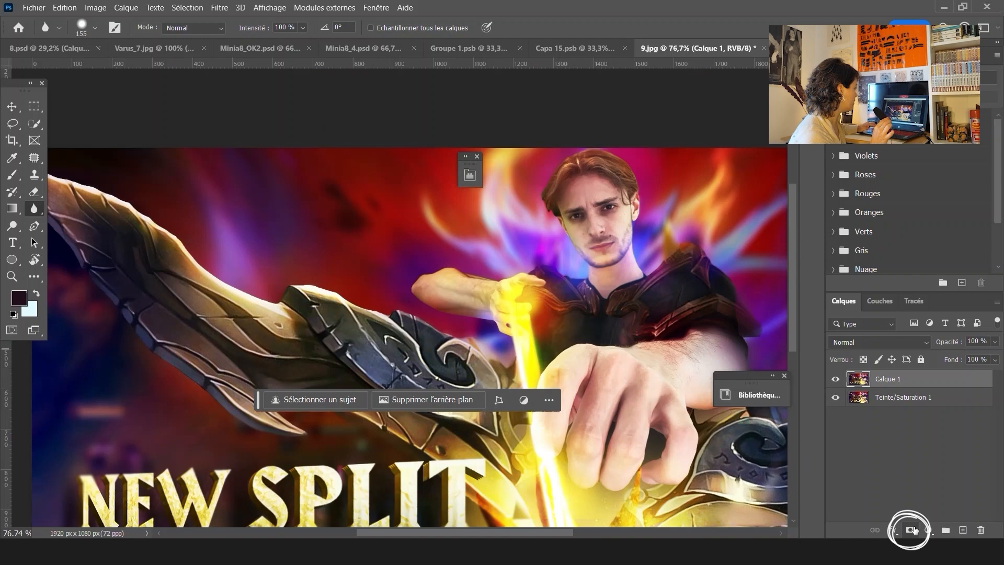
Add a layer mask to the depth-blurred layer and paint black on it over the person's chest
click(911, 530)
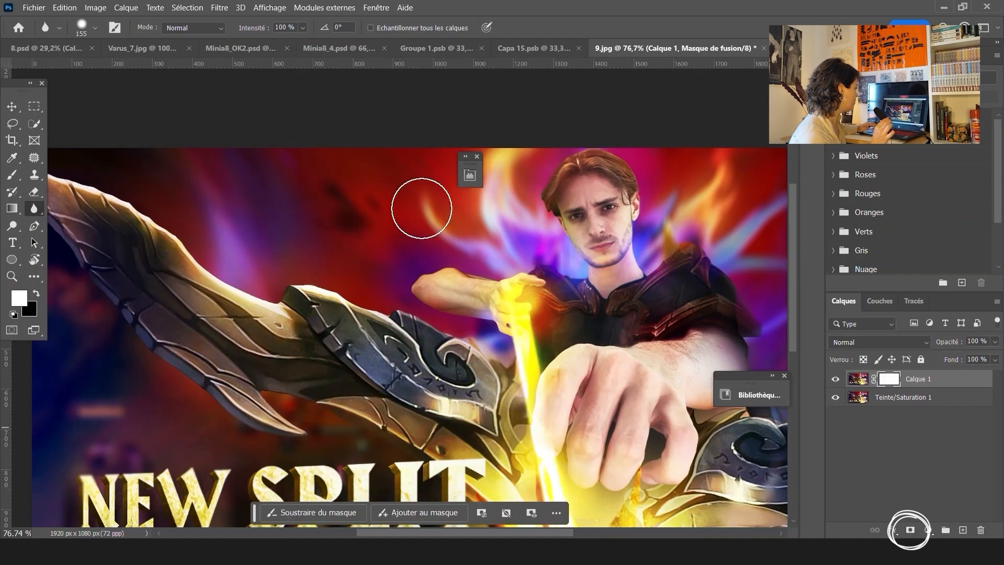
key(b)
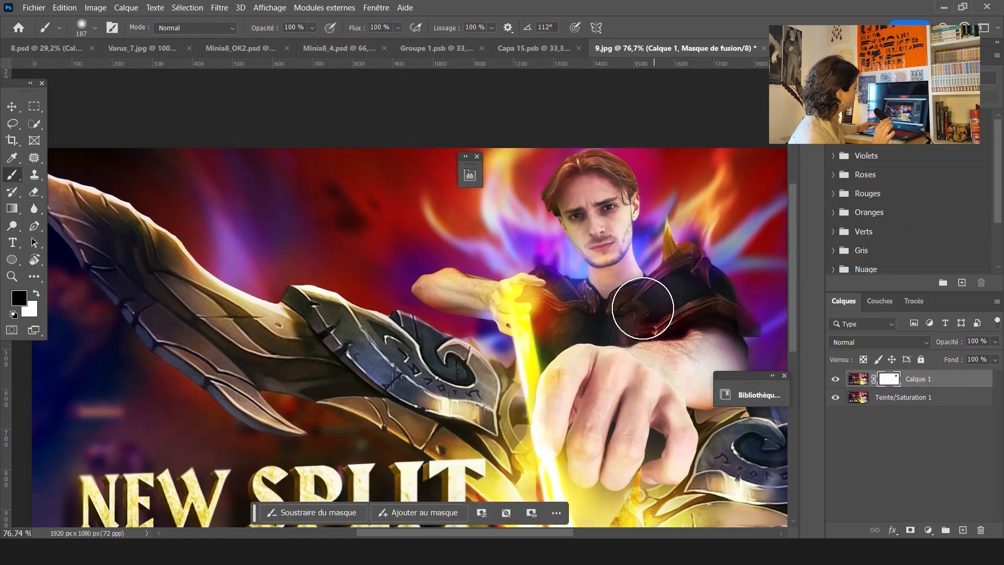
click(537, 264)
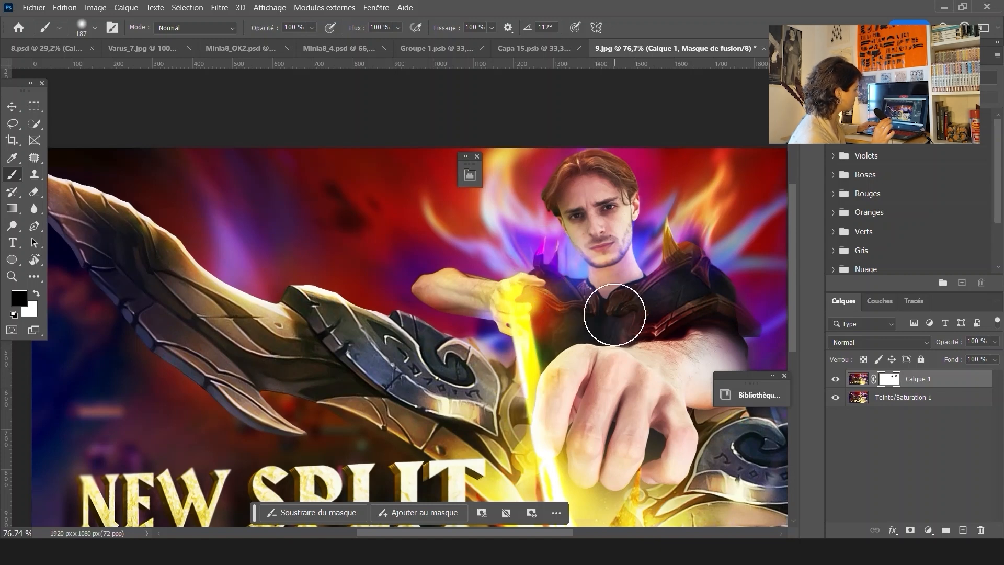
Merge the depth-blurred layer with the layer below it
click(858, 380)
right_click(939, 379)
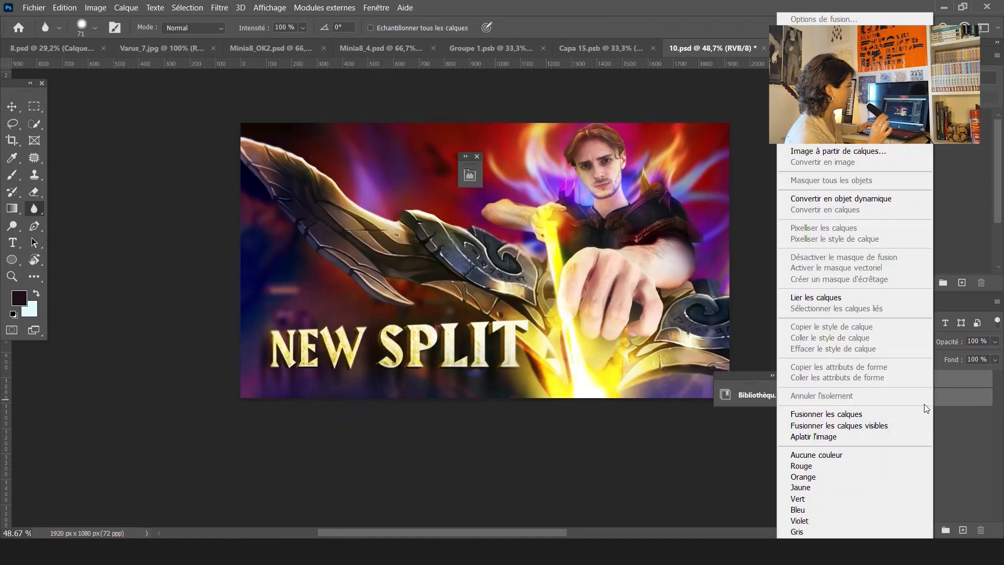
click(896, 412)
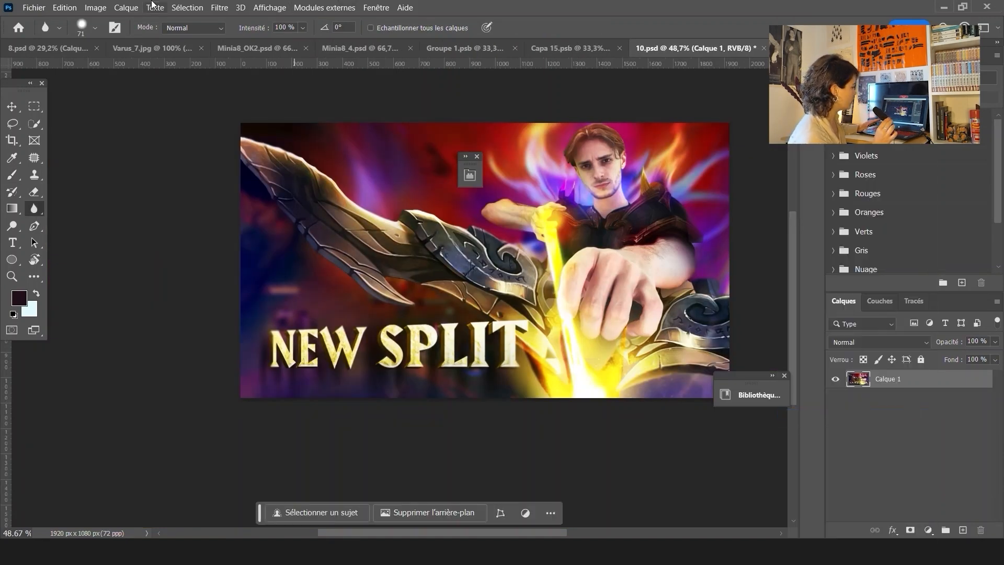
Save the document under the name 11
click(34, 7)
click(122, 158)
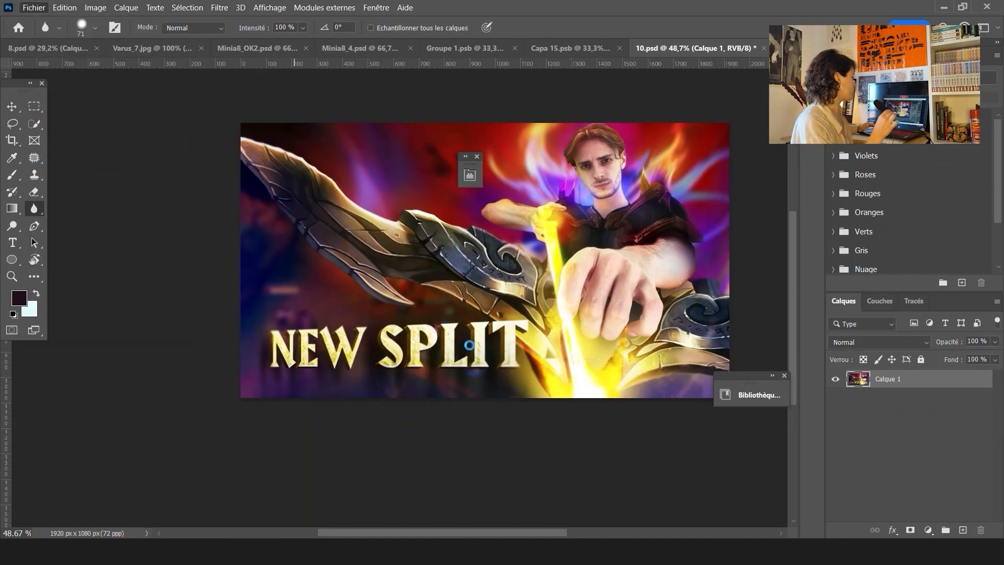
text(11)
key(Return)
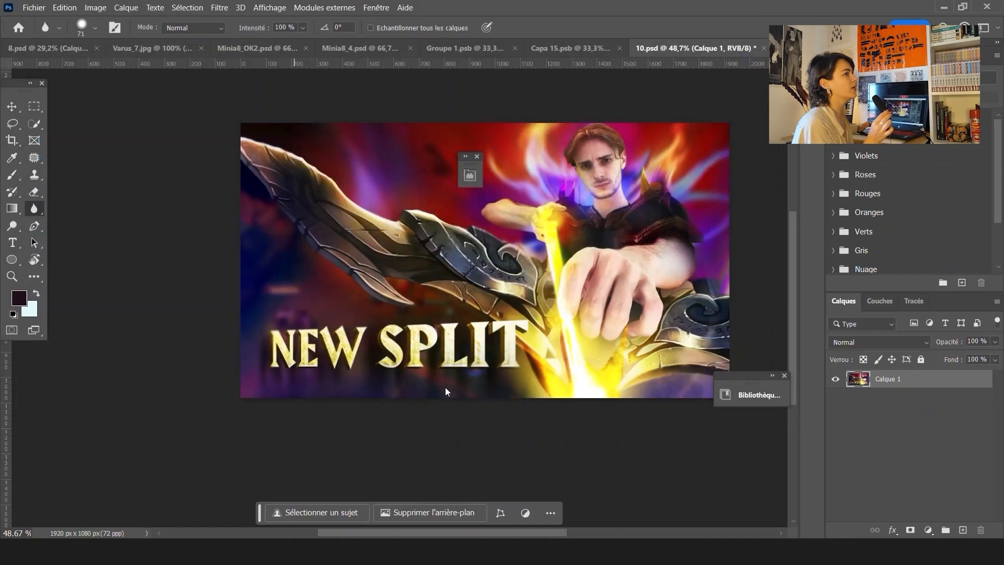
Open the Camera Raw Filter on the merged layer, raise Clarity to +31 and adjust Texture
click(686, 149)
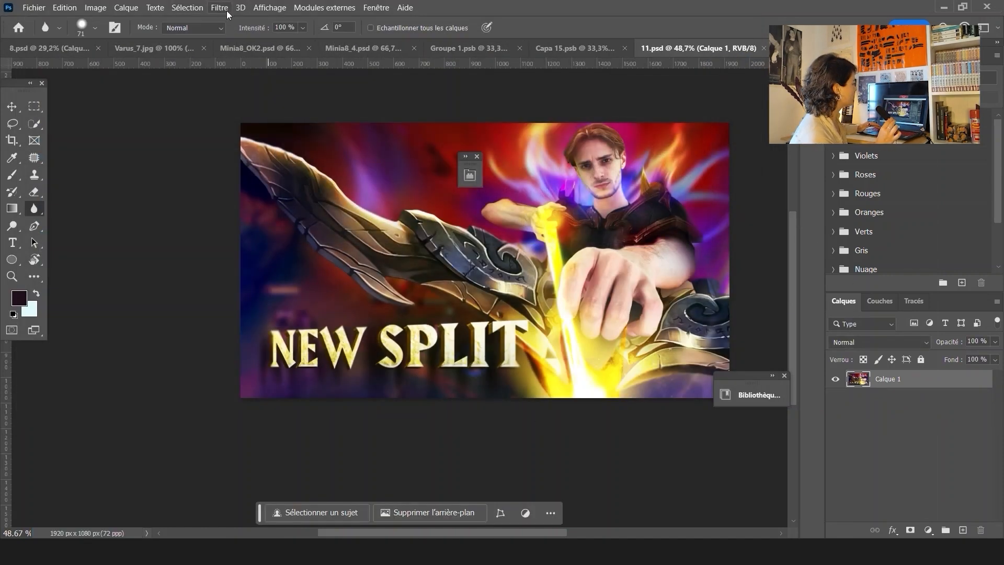
scroll(622, 264, down, 2)
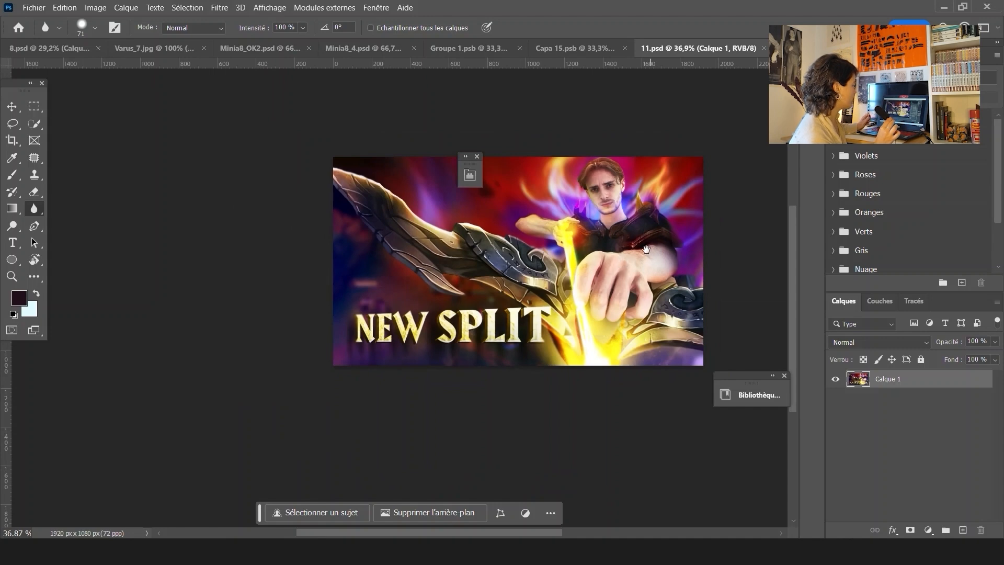
drag(646, 249, 607, 290)
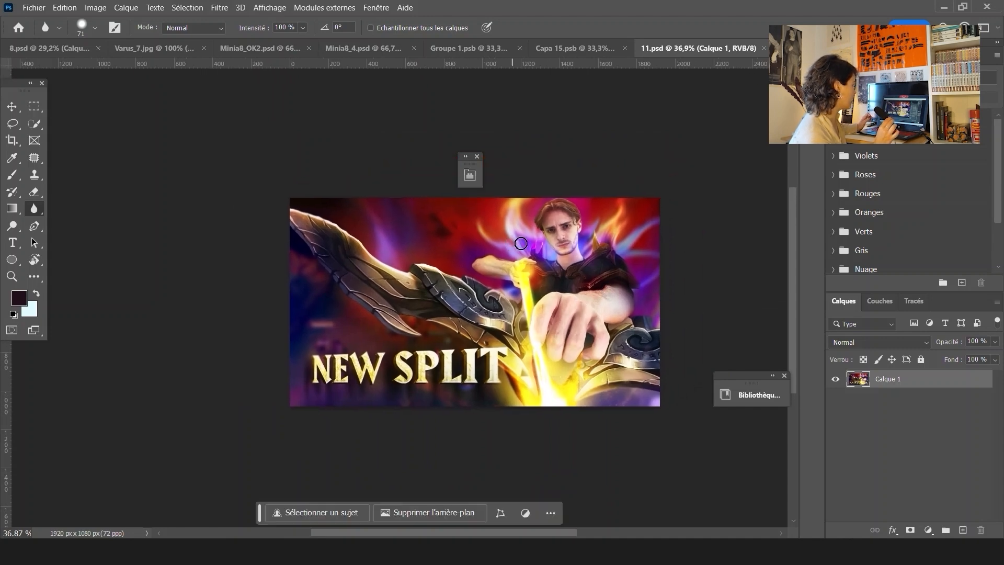
click(219, 7)
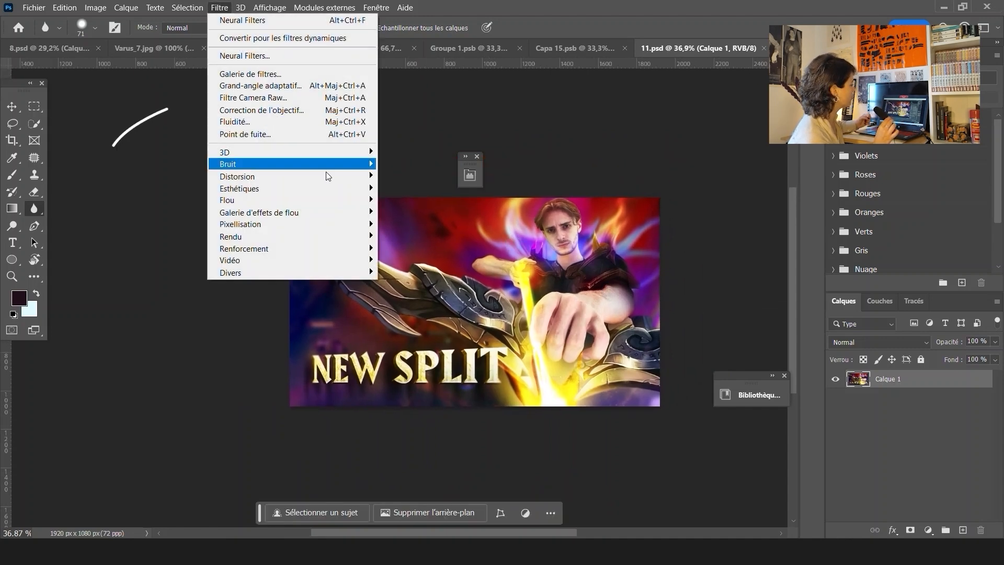
click(277, 99)
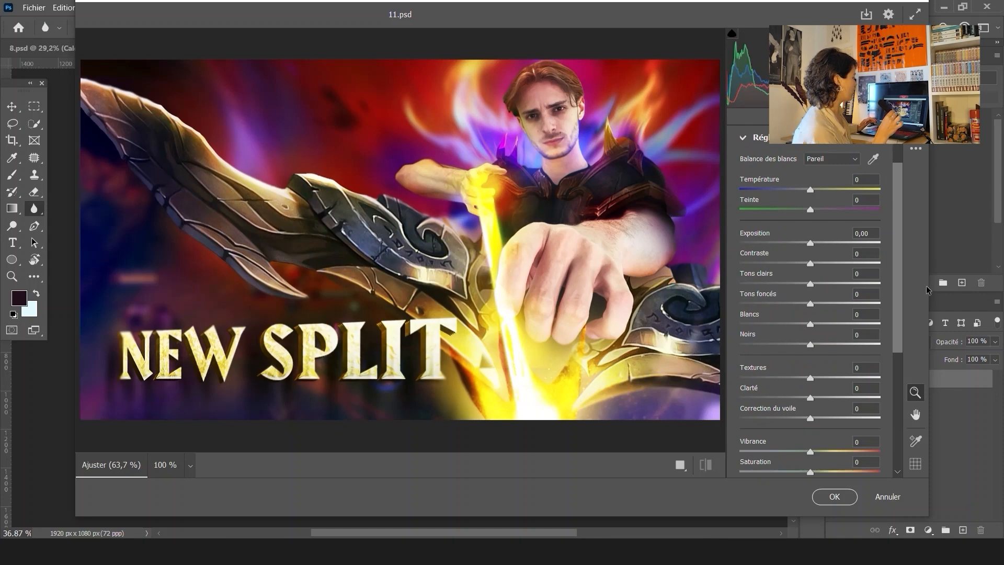
scroll(899, 325, down, 3)
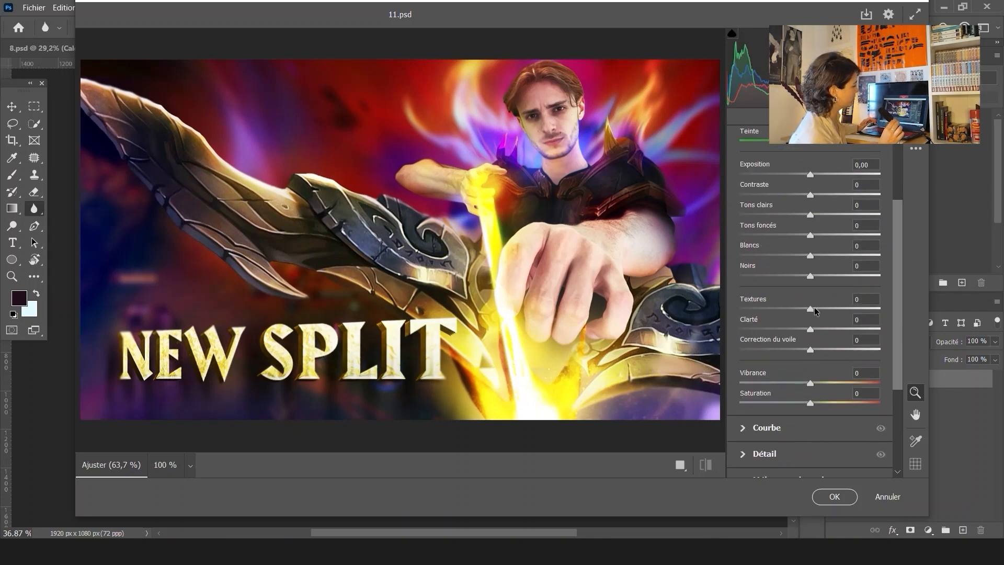
drag(810, 309, 824, 308)
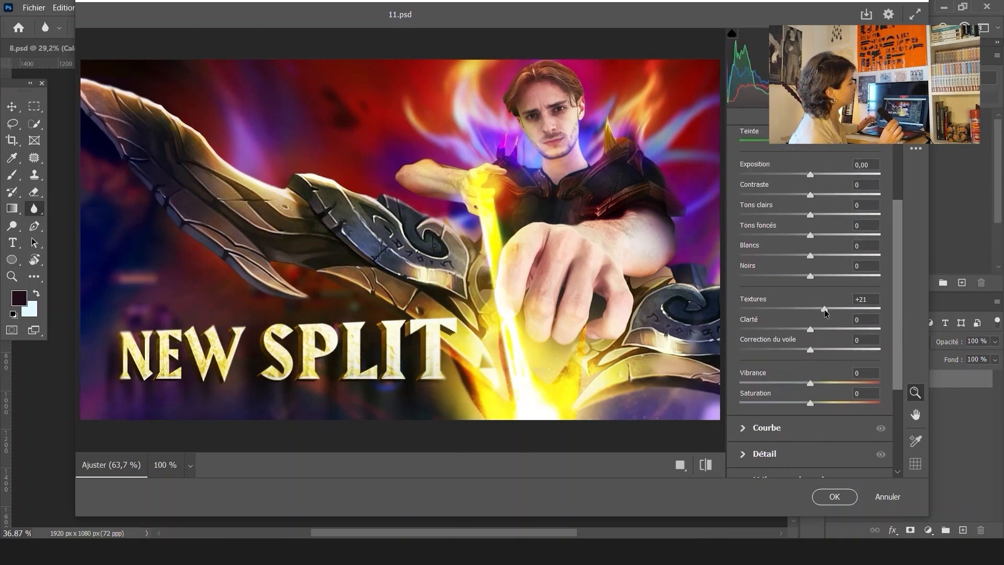
drag(812, 328, 831, 330)
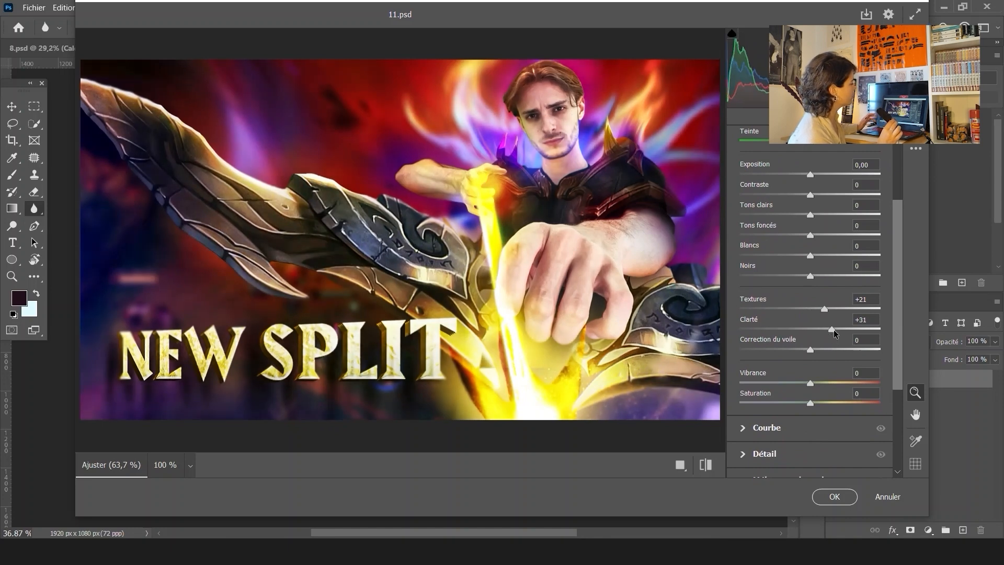
drag(824, 309, 814, 308)
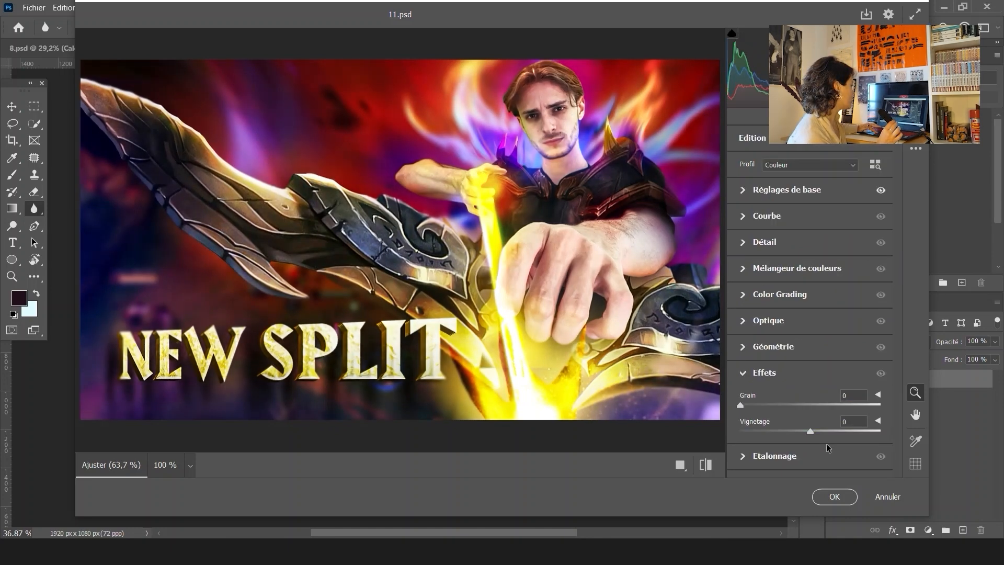
Set the Camera Raw vignetting to -17 and apply the filter
drag(783, 433, 775, 435)
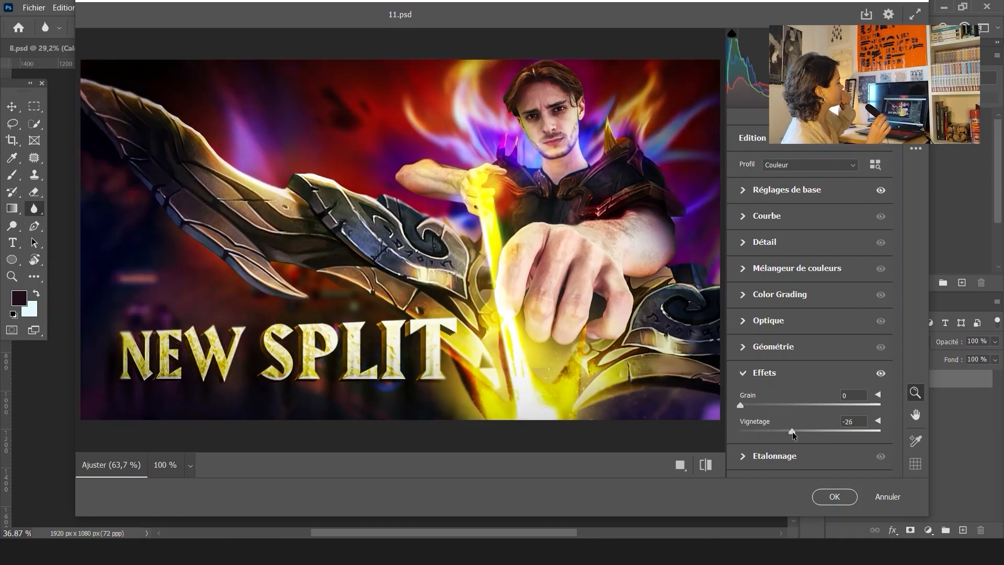
drag(792, 434, 800, 437)
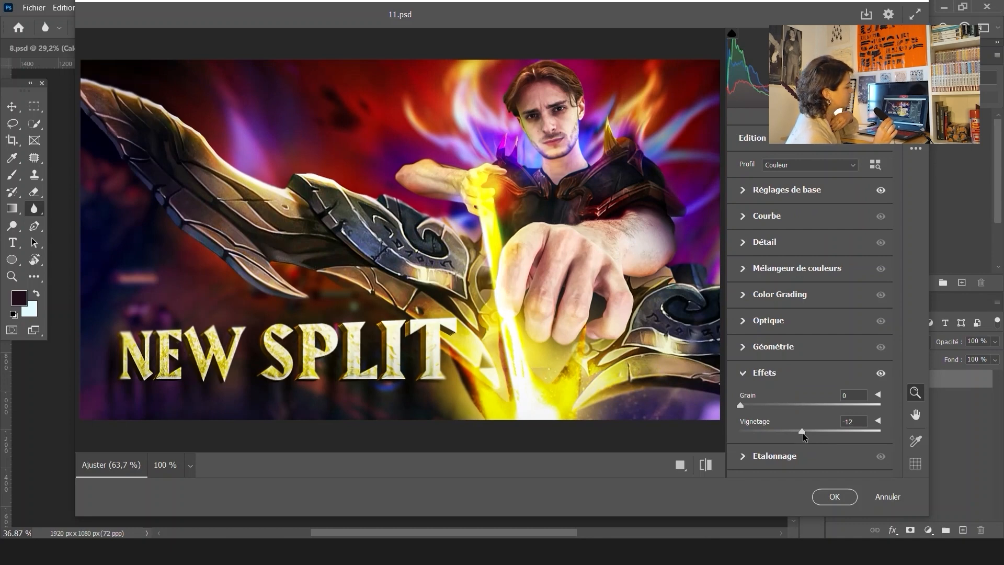
drag(804, 437, 801, 437)
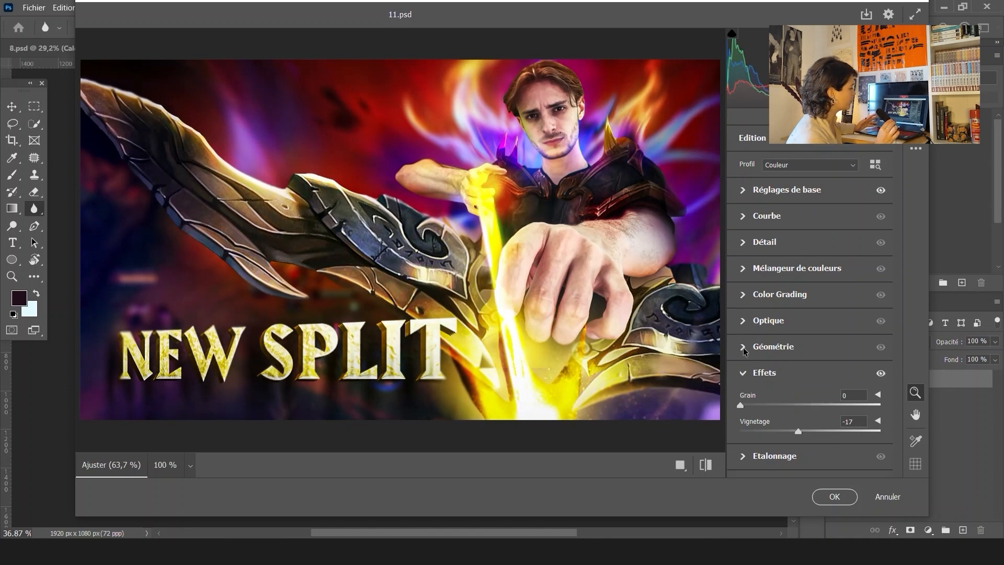
click(742, 322)
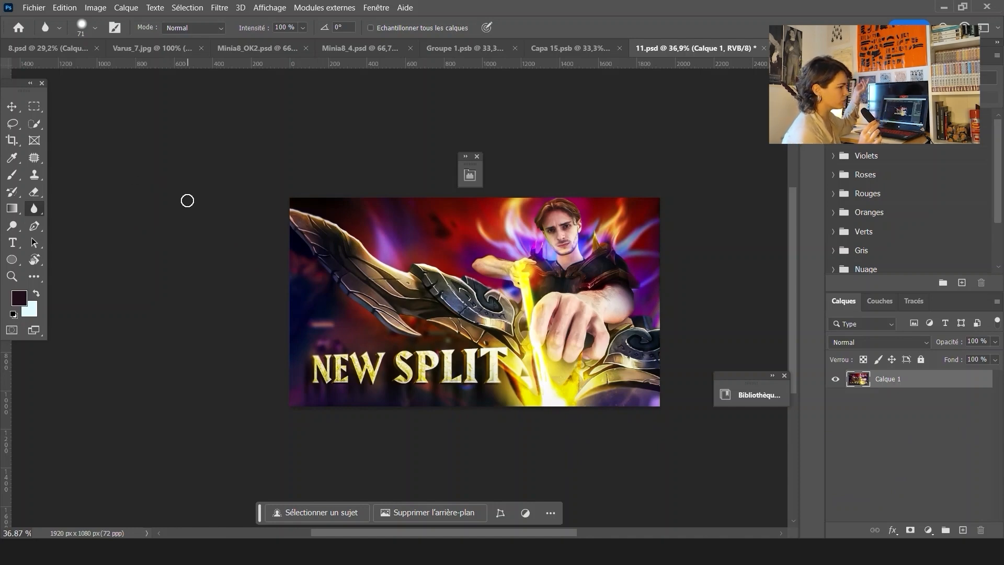
Open the Save As dialog for the finished thumbnail
click(34, 8)
mouse_move(160, 231)
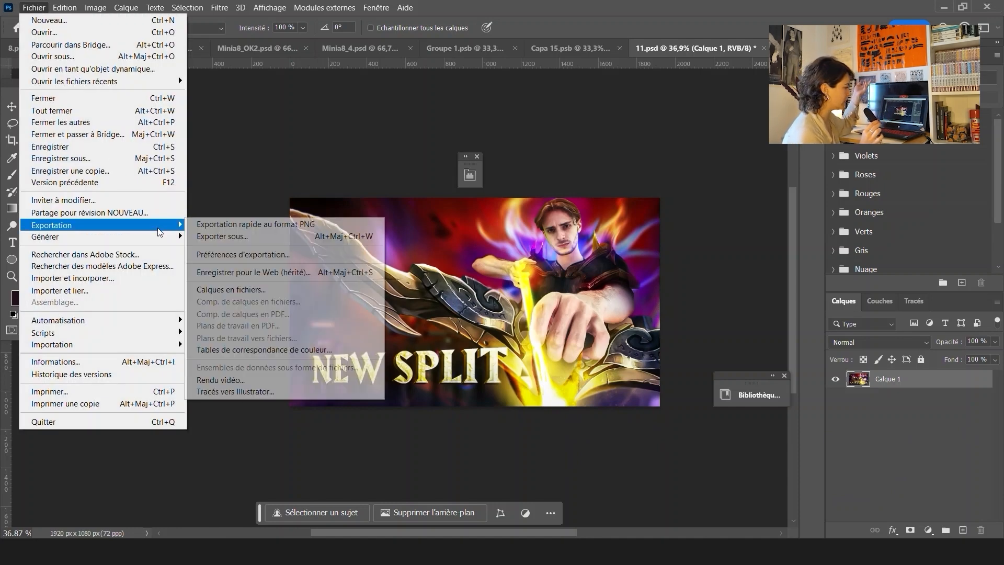
click(100, 158)
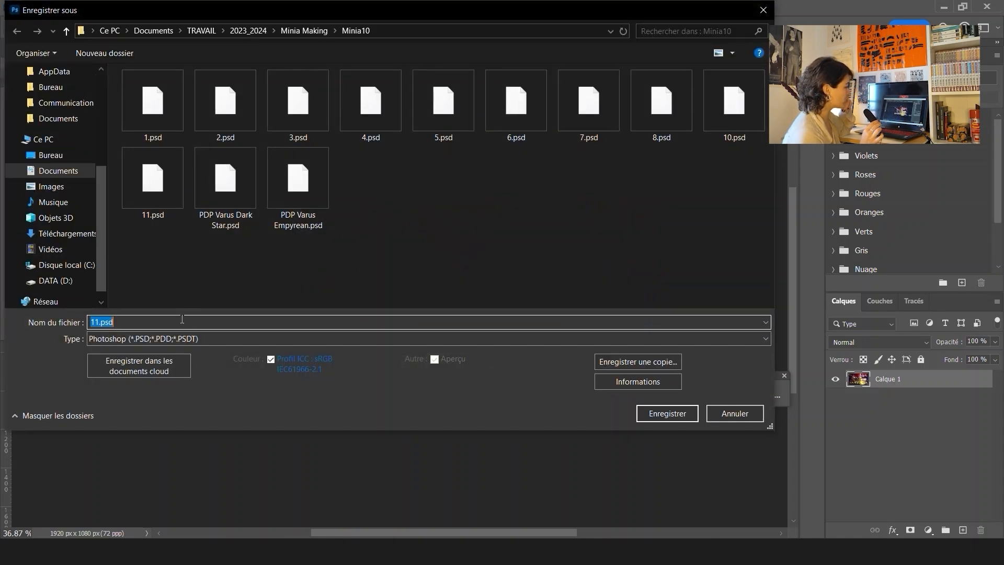